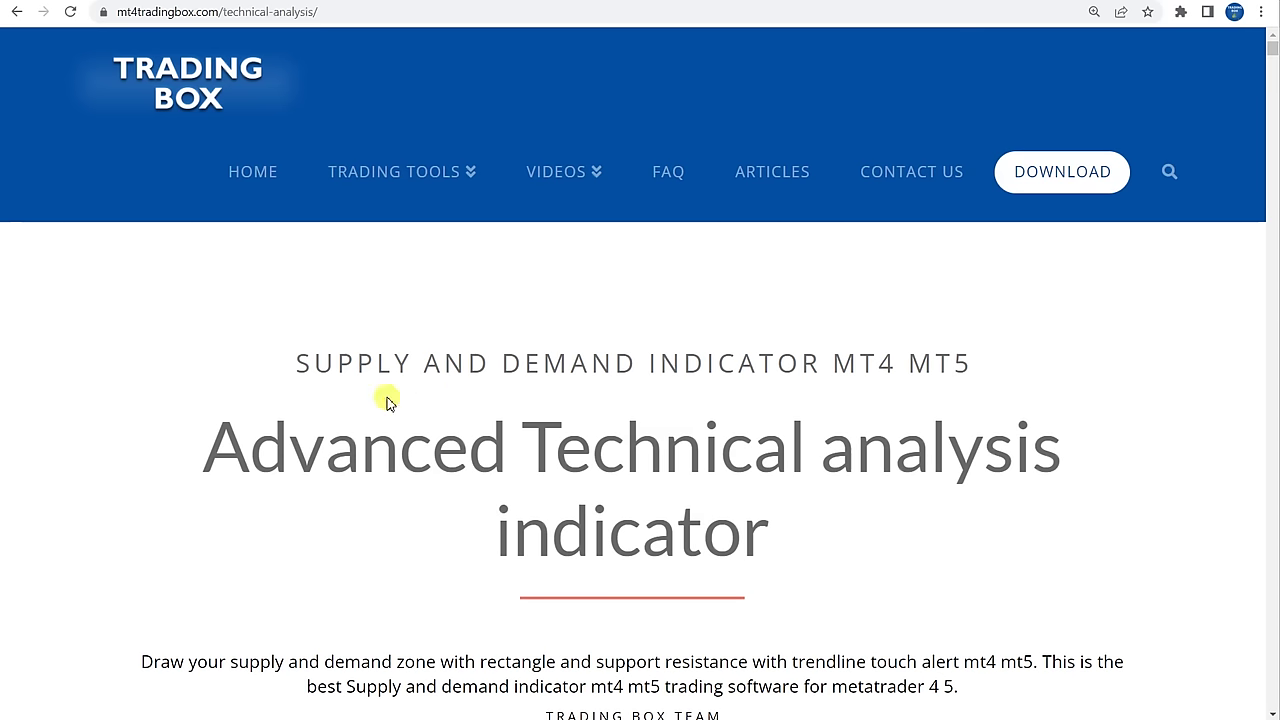
Open the Technical analysis tool page from the site's trading tools and look through its numbered feature list.
mouse_move(388, 168)
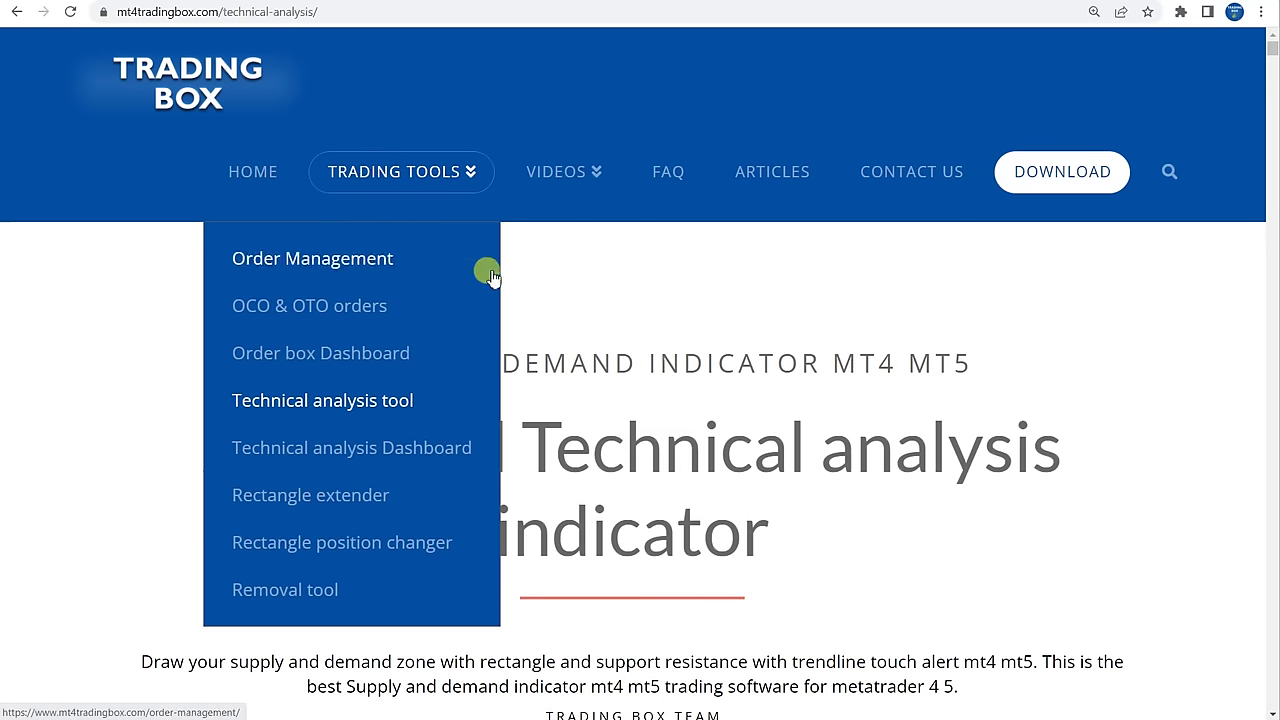
left_click(396, 402)
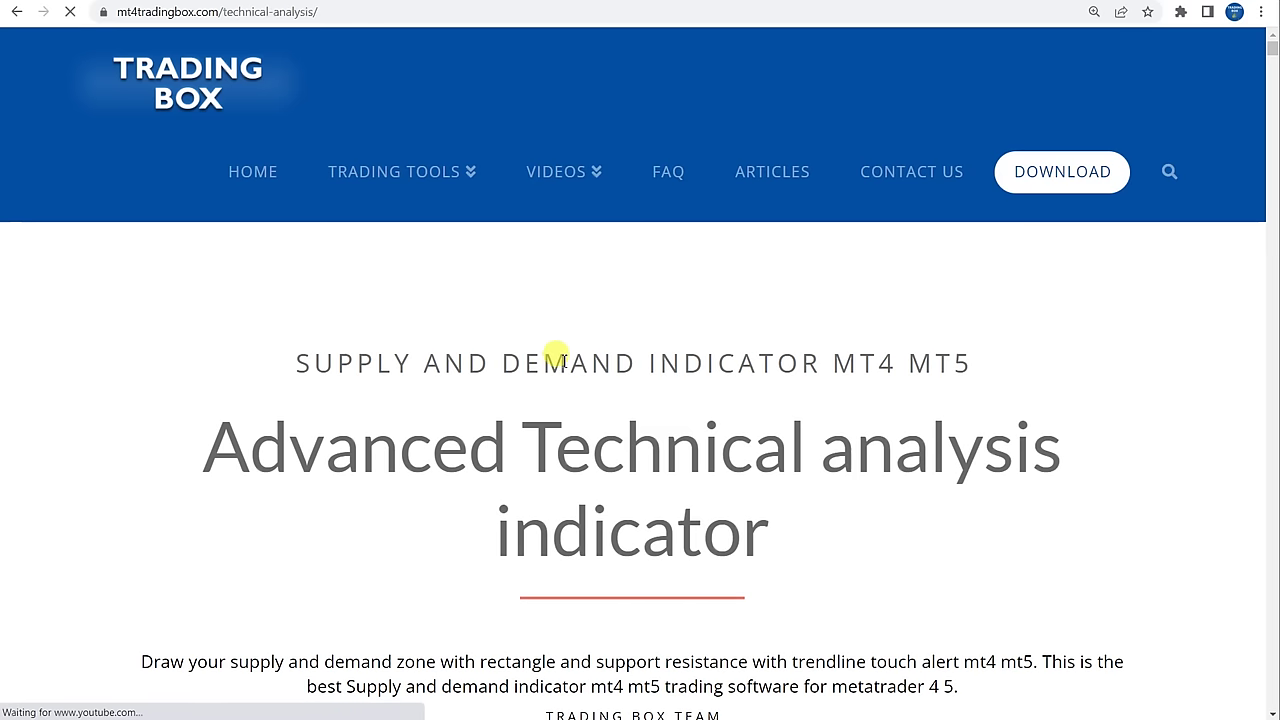
scroll(560, 360, "down", 10)
scroll(563, 367, "down", 2)
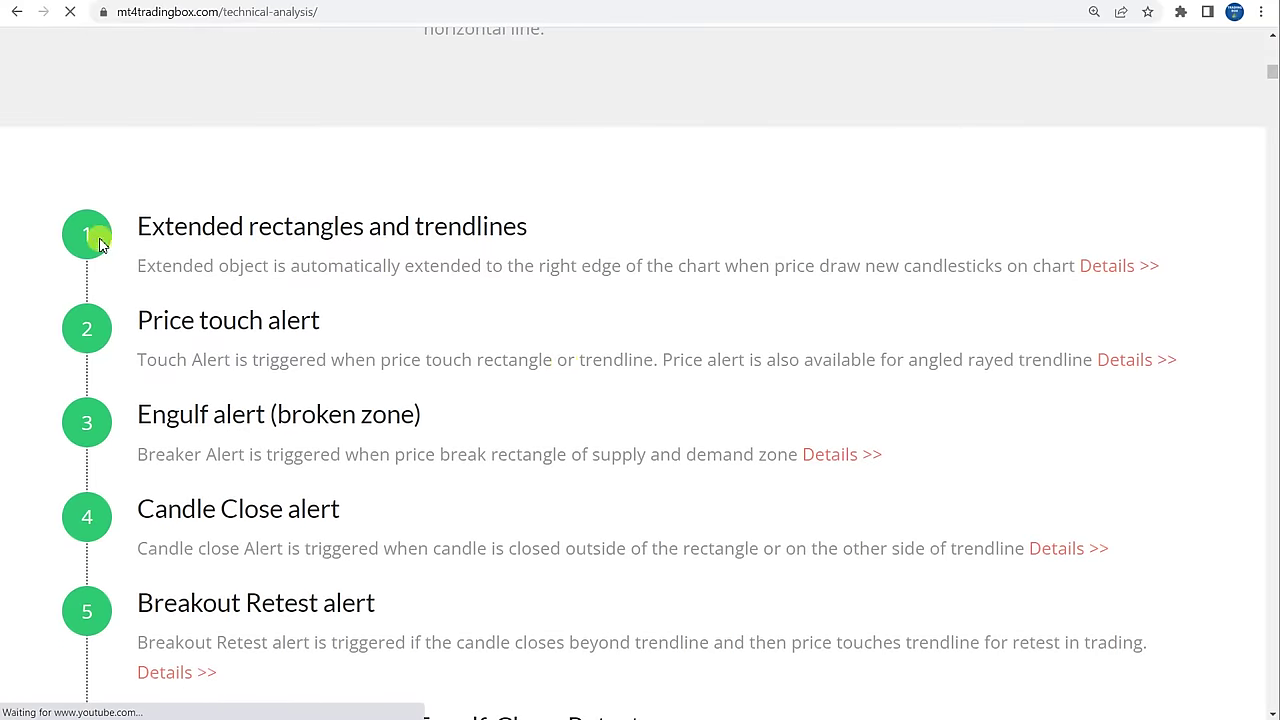
scroll(163, 300, "down", 12)
scroll(171, 344, "down", 15)
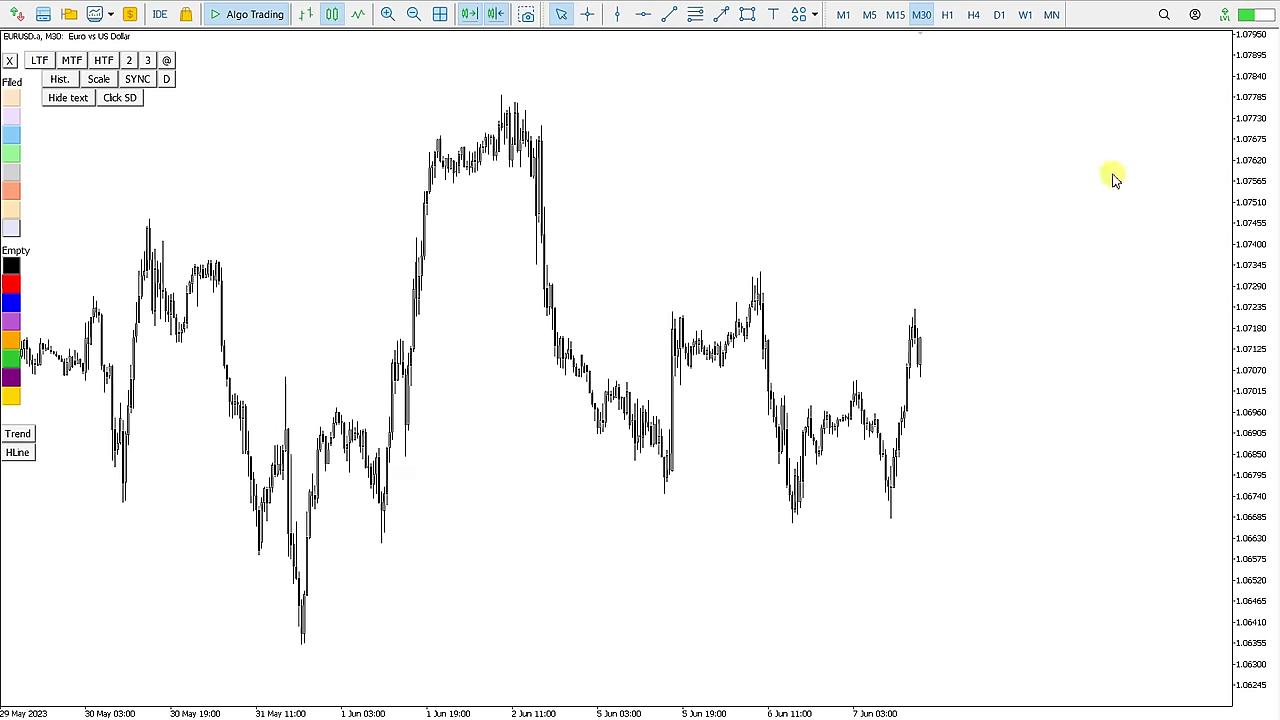
In MetaTrader 5, draw a rectangle over the early-June price peak, about 1.07593 to 1.07796, and extend it to the chart's right edge.
left_click(747, 14)
left_click_drag(436, 93, 602, 170)
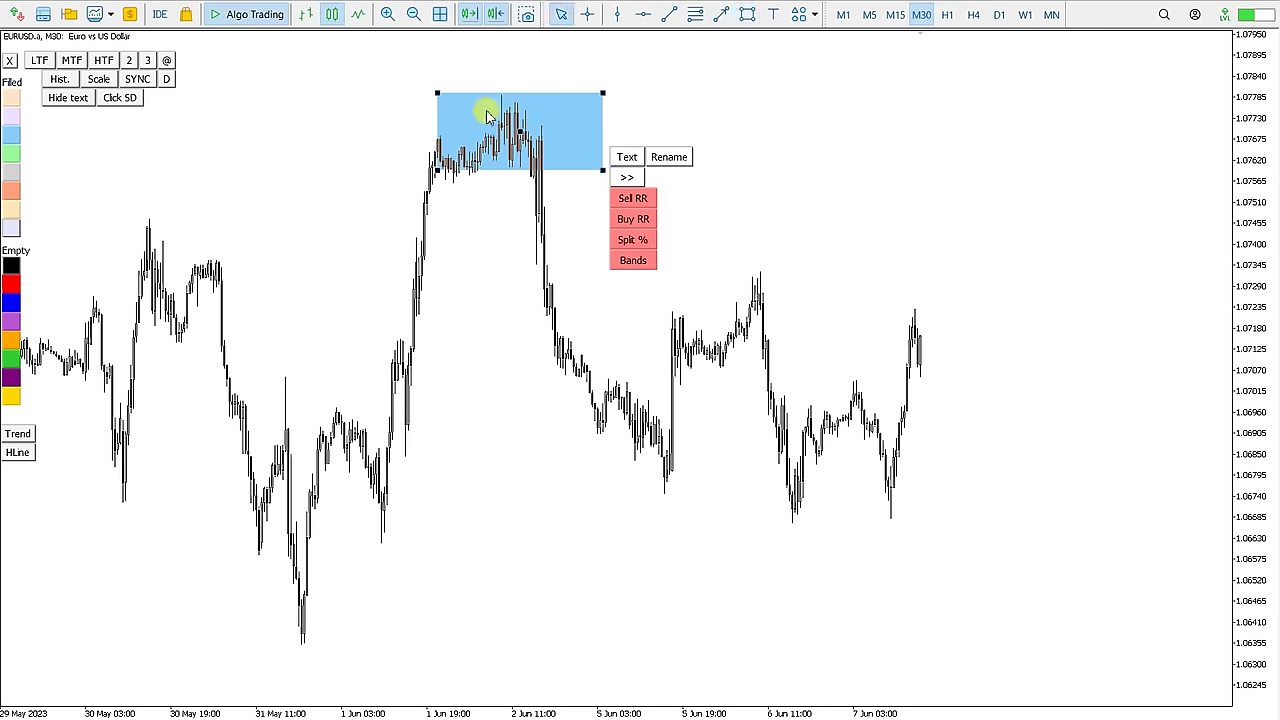
left_click(640, 190)
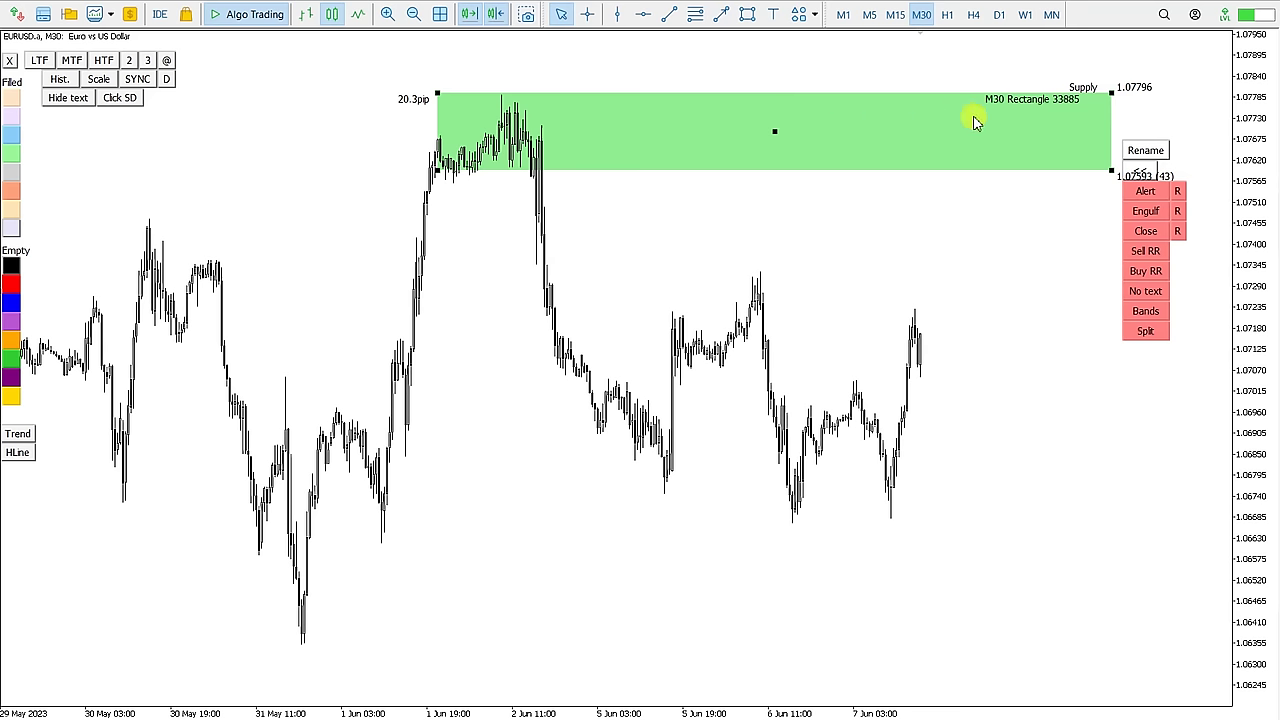
Draw a near-horizontal trendline from the 30 May high at about 1.07466, extend it to the chart's right edge and deselect it.
left_click(675, 13)
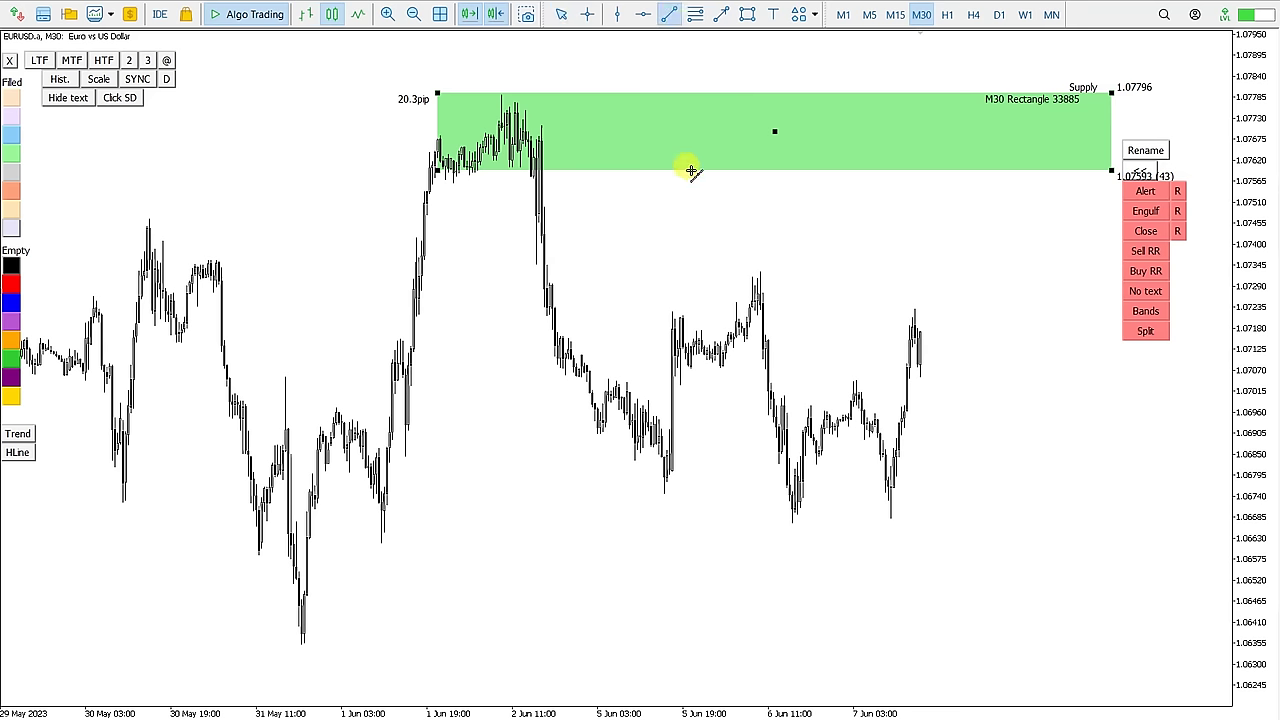
left_click_drag(157, 220, 312, 220)
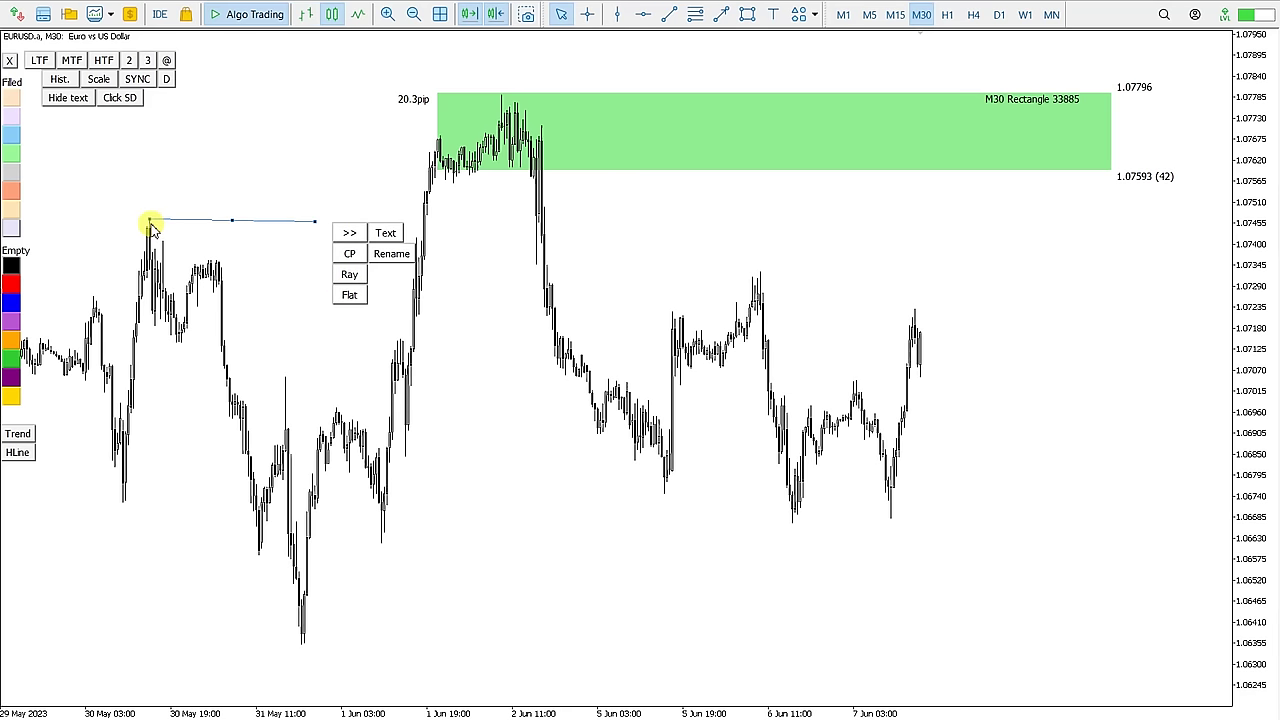
left_click(355, 233)
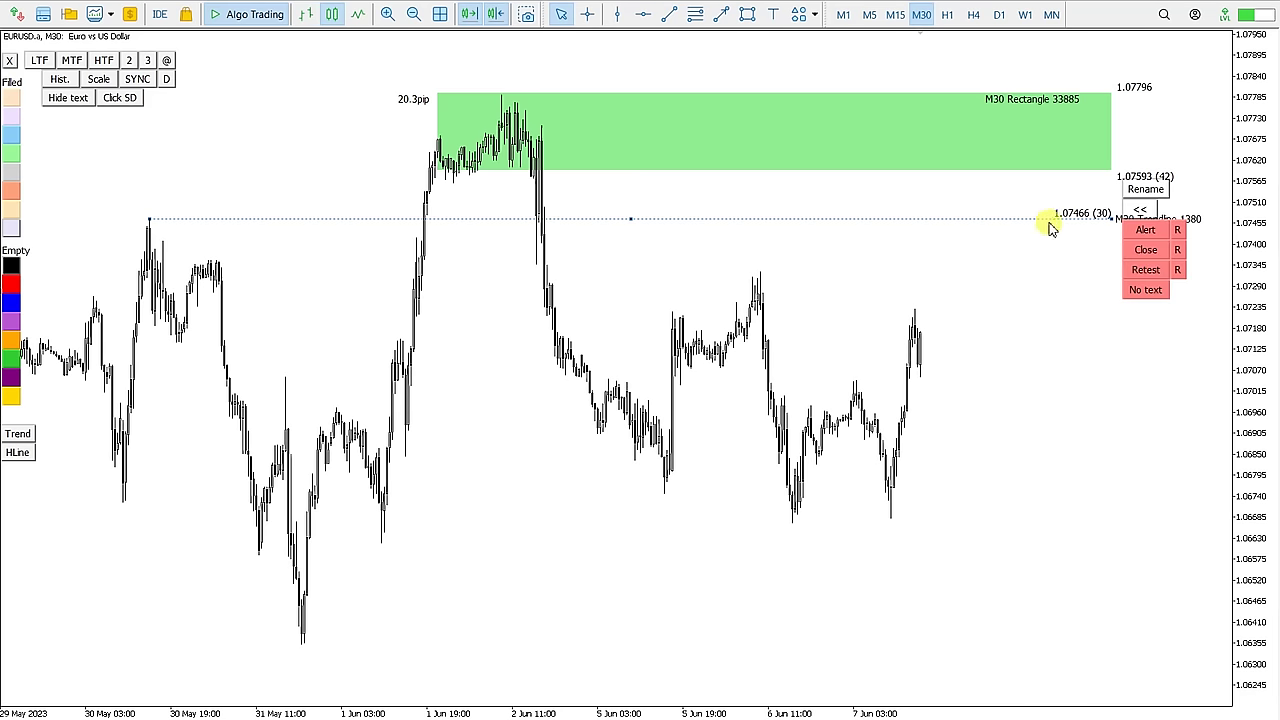
left_click(1097, 241)
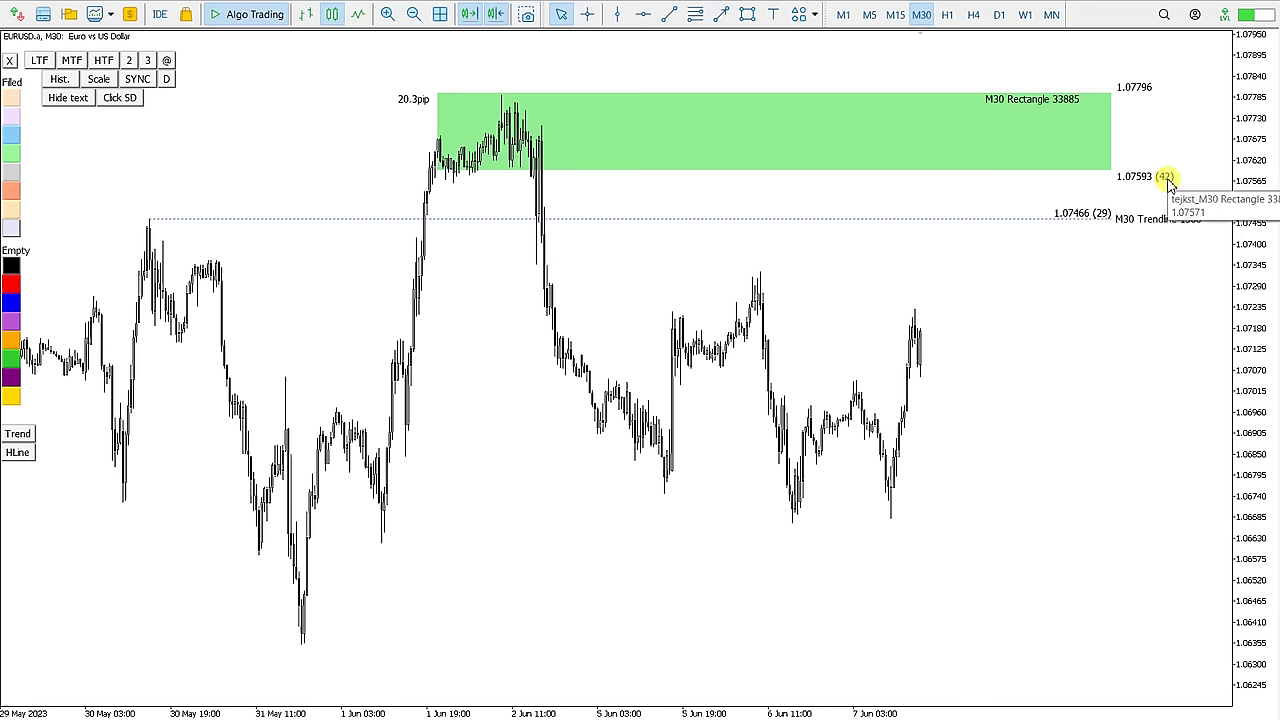
Examine the price and pip-distance labels of the extended rectangle and trendline relative to the current price.
mouse_move(921, 335)
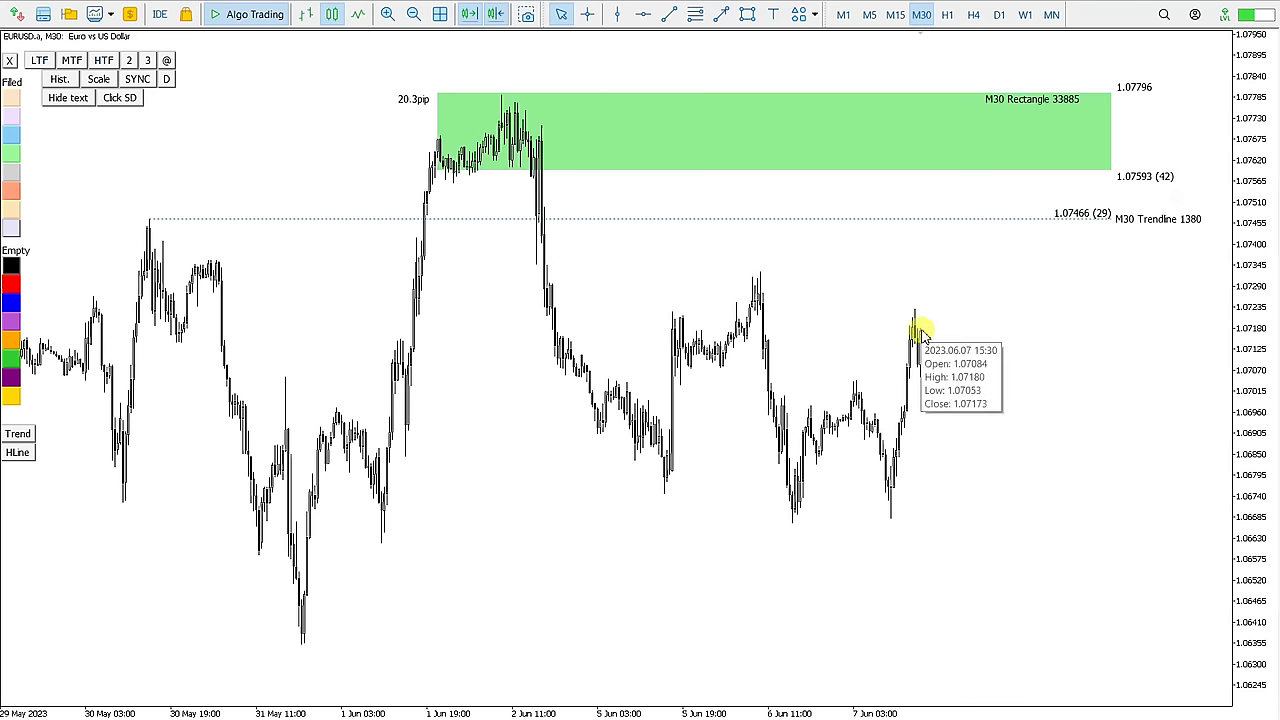
left_click(1023, 219)
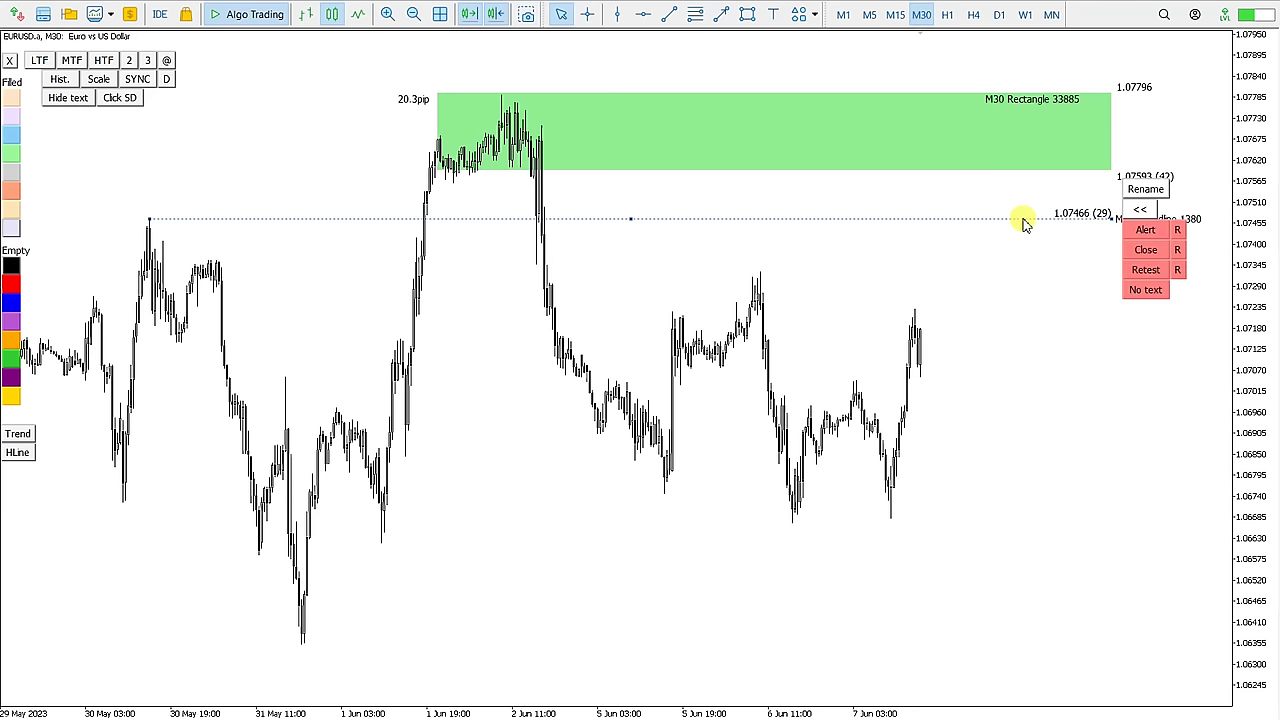
left_click(1023, 219)
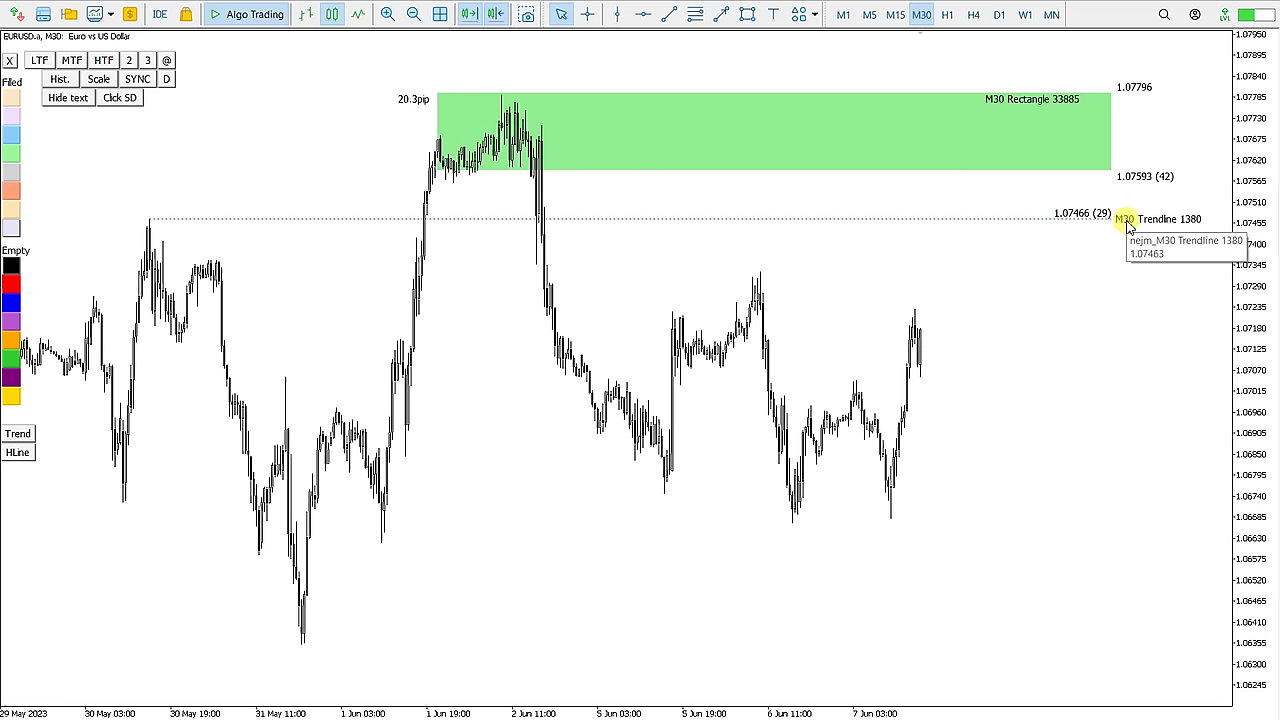
left_click(1111, 172)
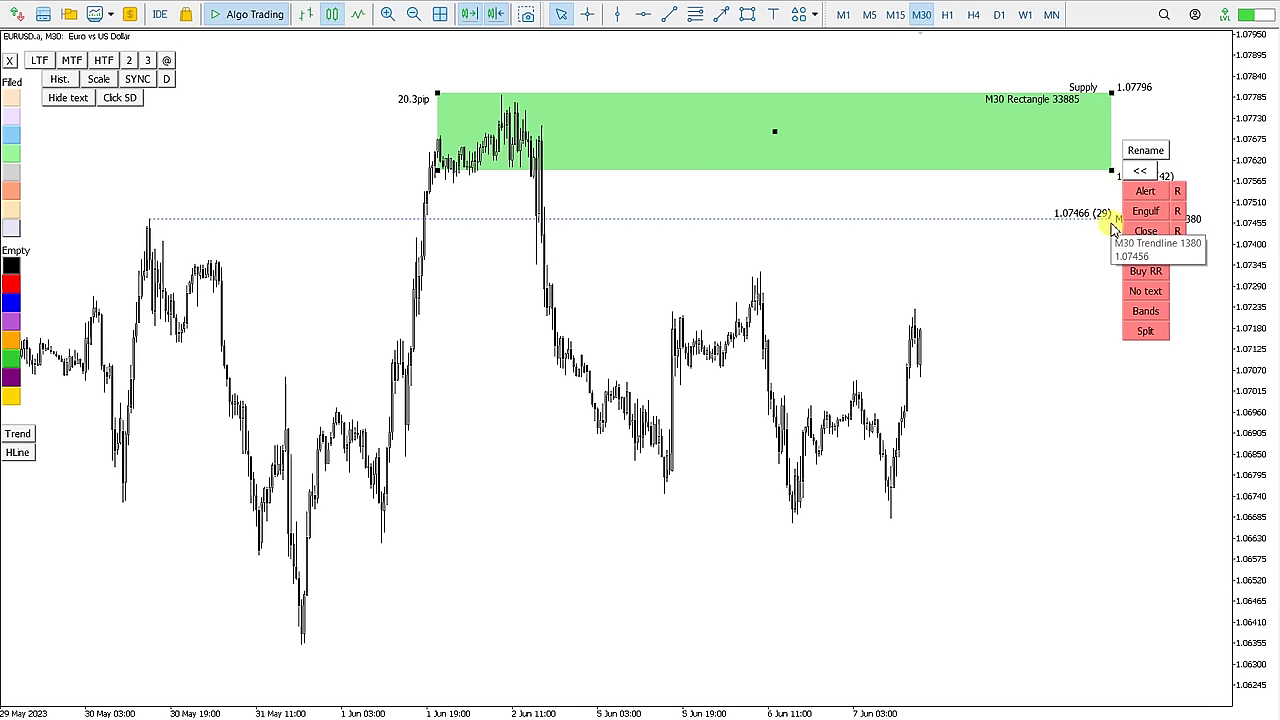
left_click(1113, 219)
Enable the price touch alert on the supply rectangle and on the extended trendline, leaving both deselected.
left_click(1109, 173)
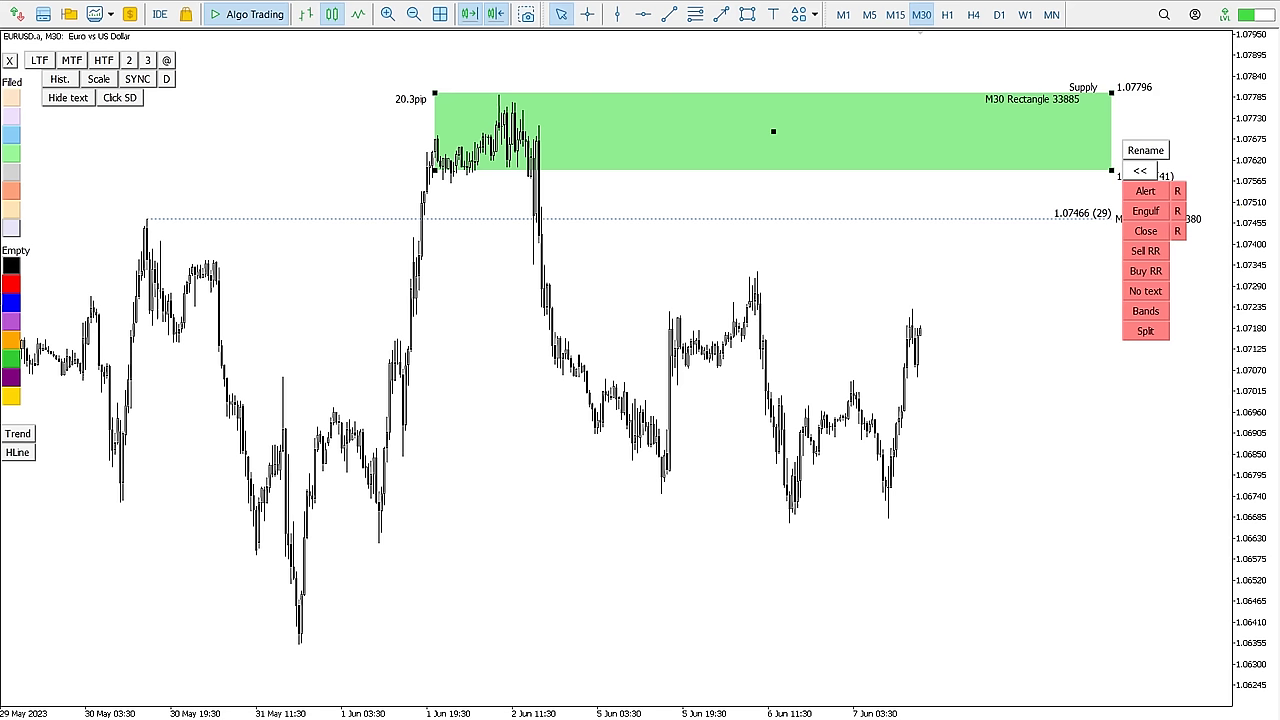
left_click(1145, 196)
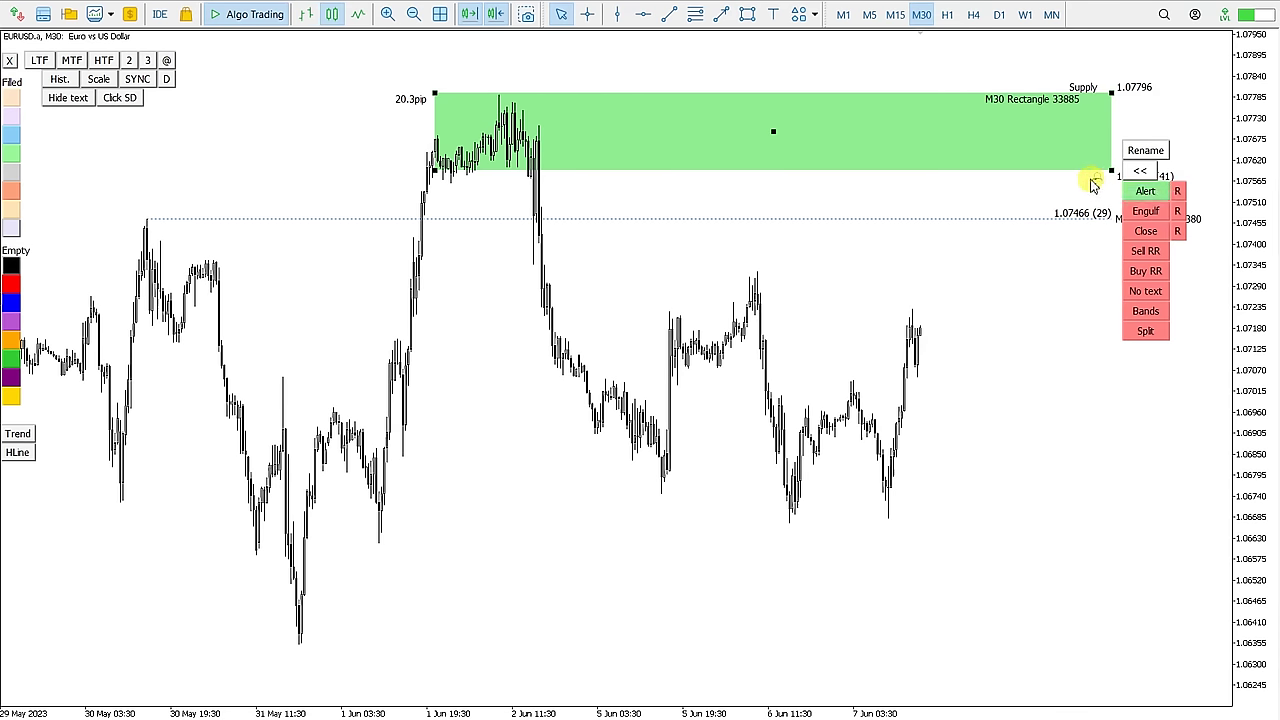
left_click(982, 224)
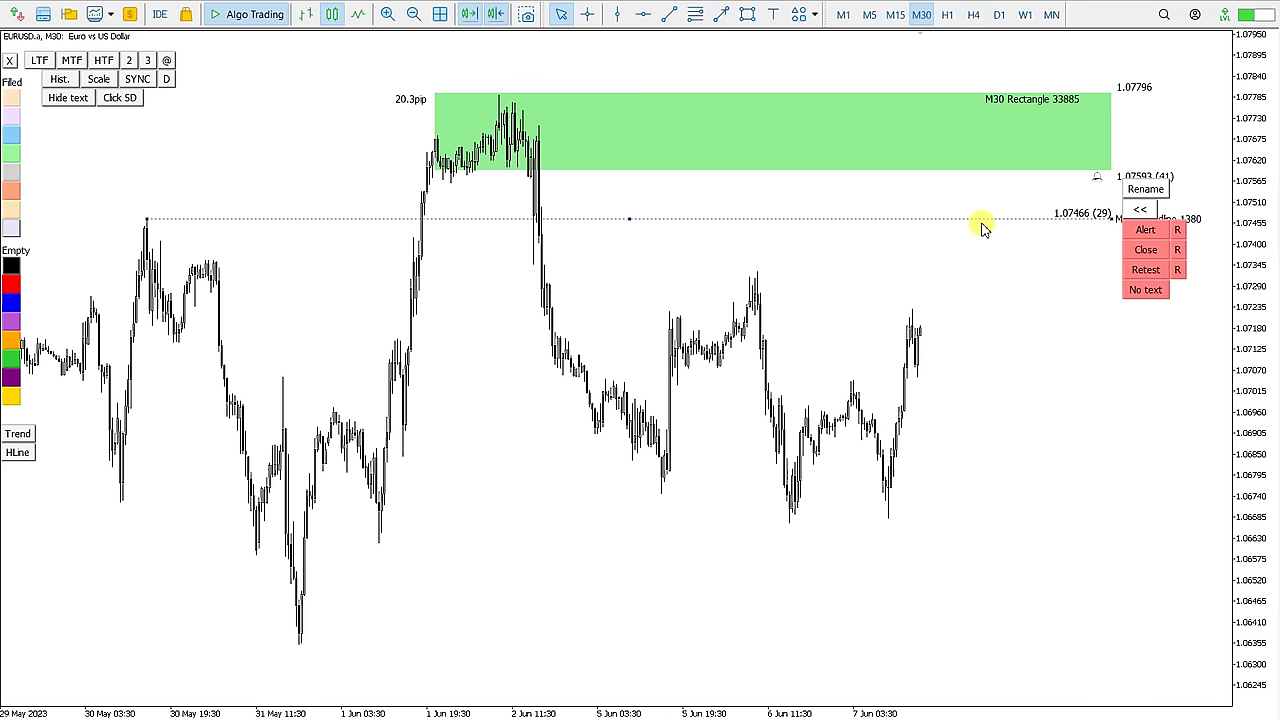
left_click(1146, 232)
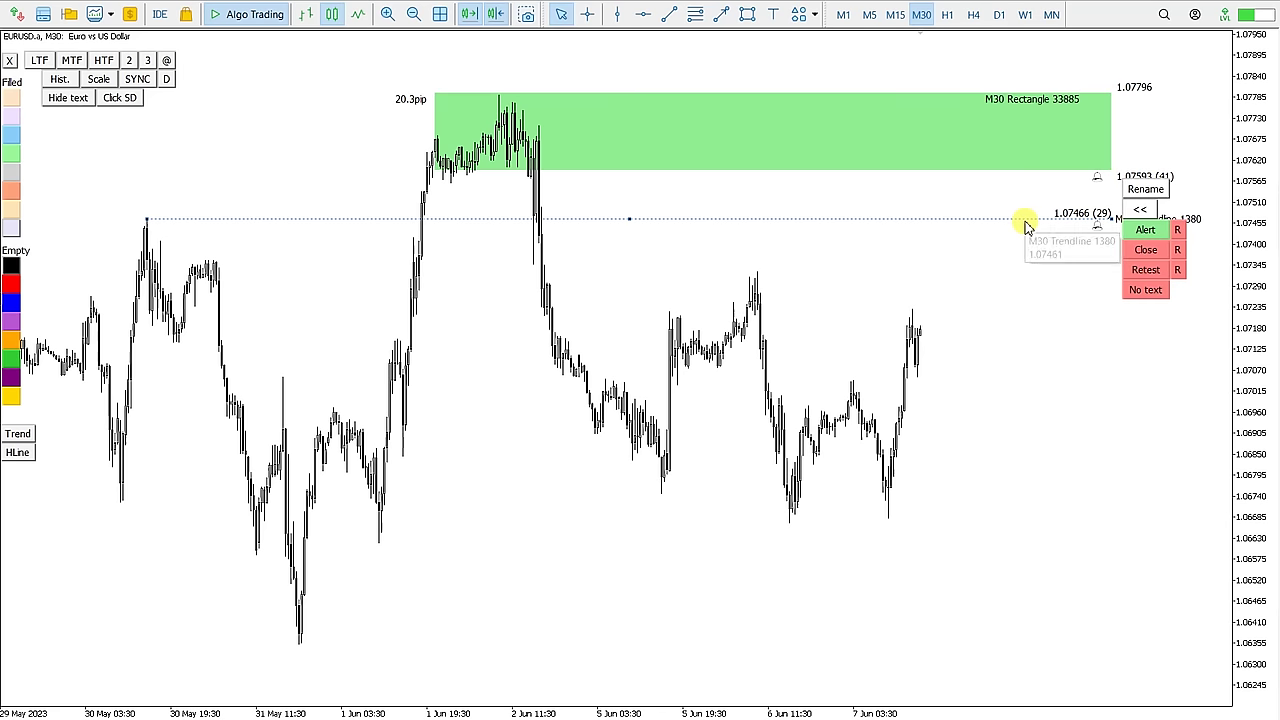
left_click(1025, 226)
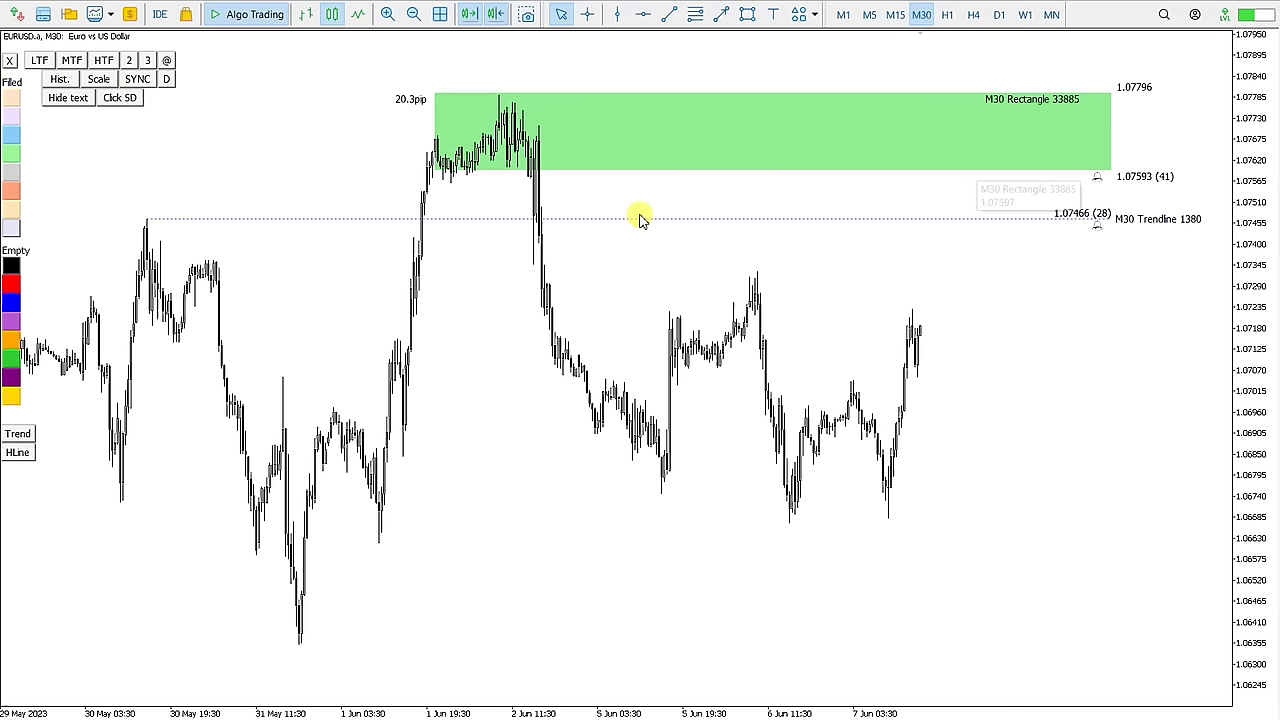
Move the trendline down to about 1.07141 to trigger its touch alert, and dismiss the alert window.
left_click(560, 219)
left_click_drag(628, 222, 651, 343)
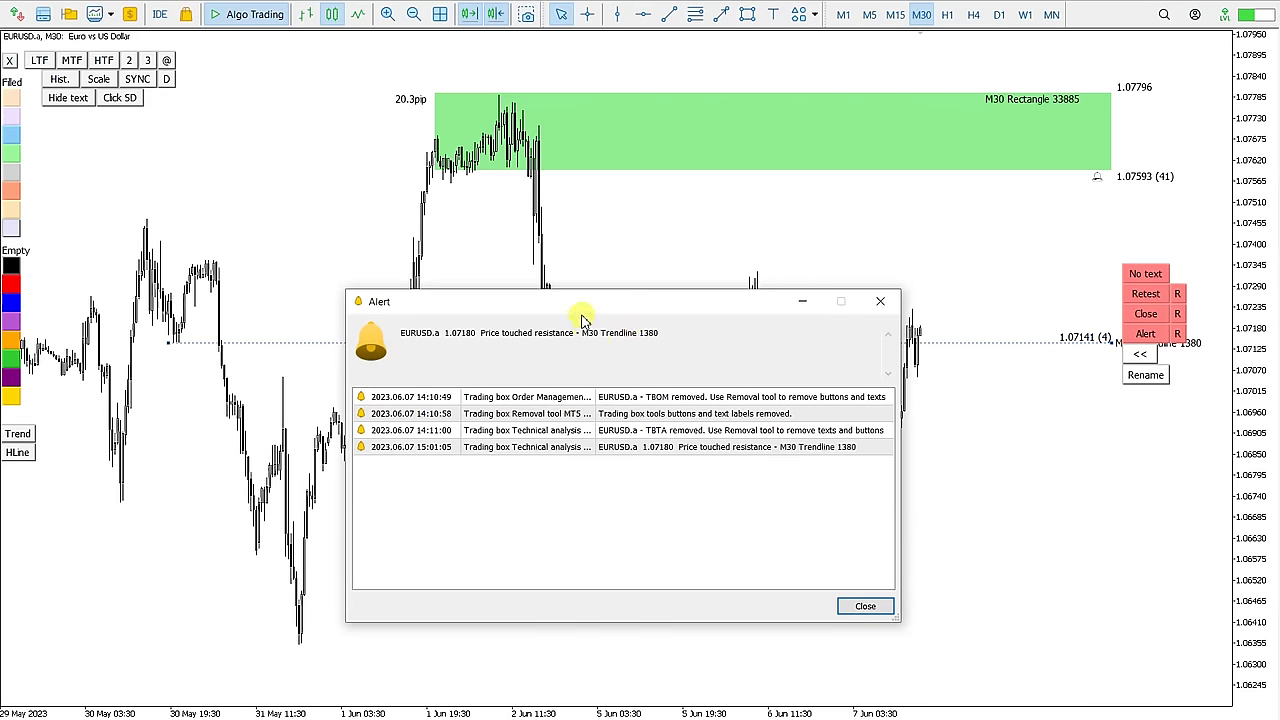
left_click_drag(633, 337, 565, 337)
left_click(880, 302)
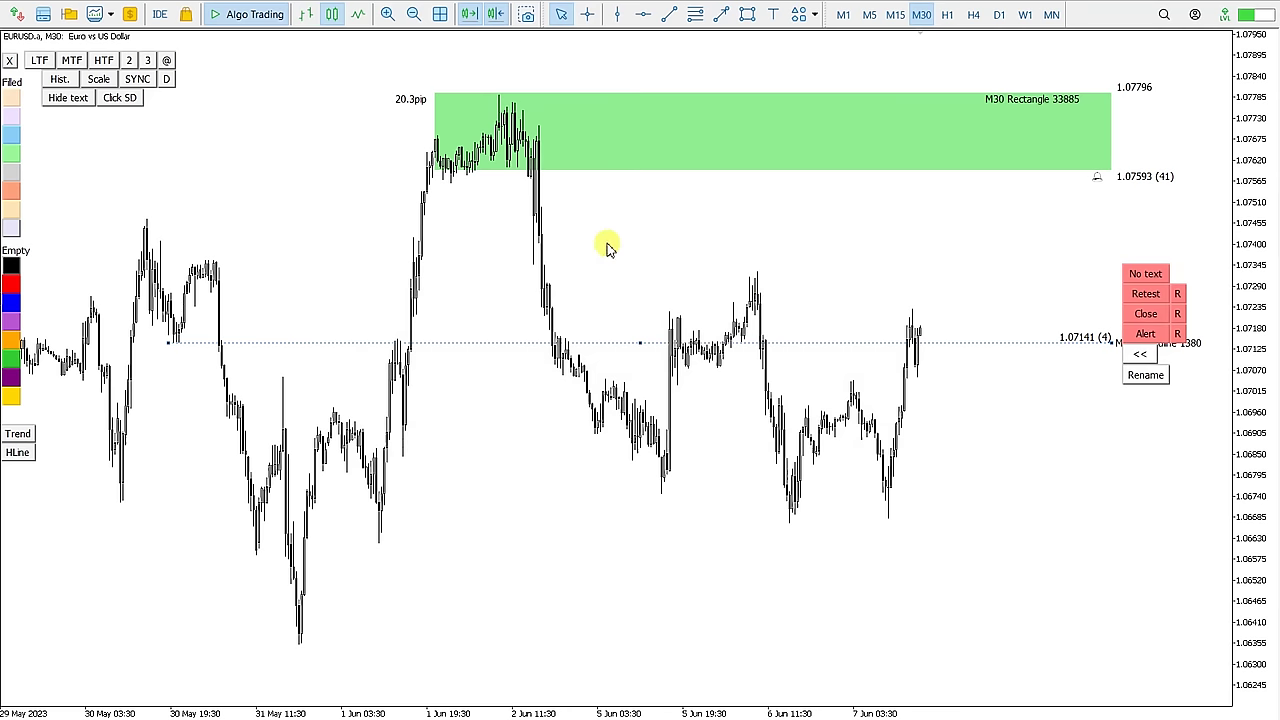
Review the mobile push notification, email and popup alert settings in the Trading box Technical analysis indicator's inputs, leaving them as they are.
right_click(611, 206)
left_click(695, 300)
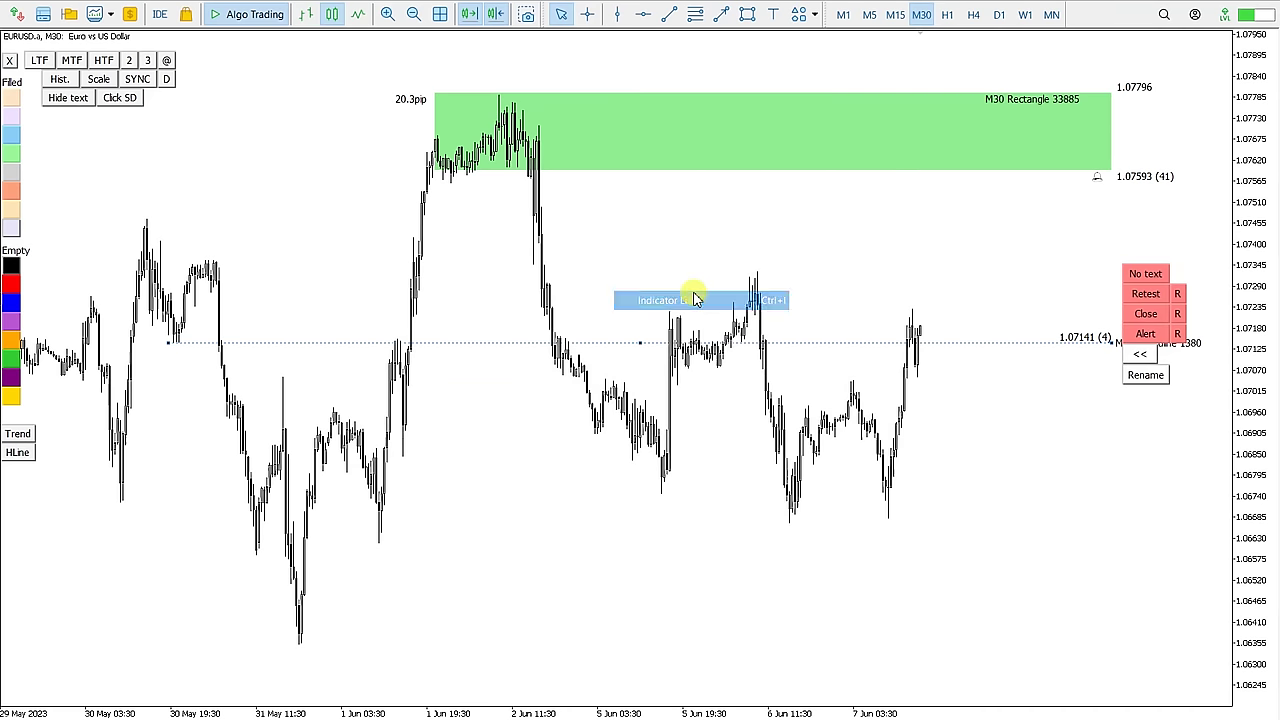
double_click(260, 208)
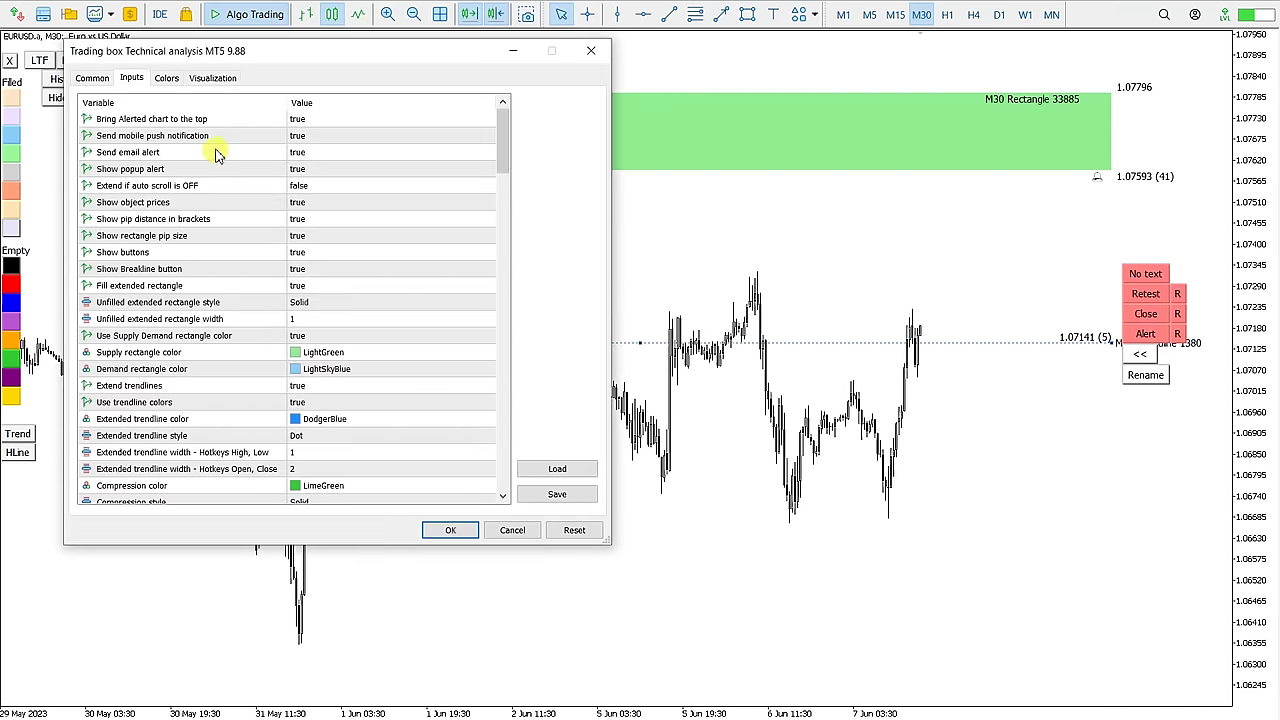
left_click(165, 136)
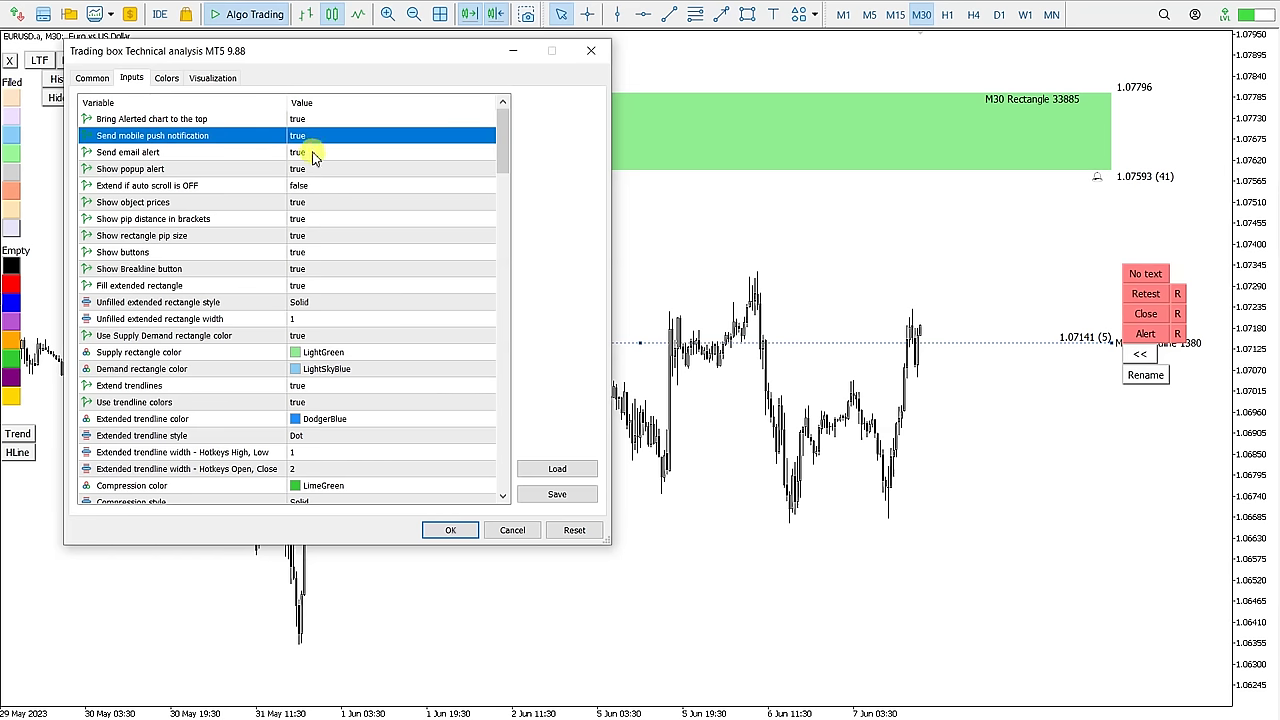
left_click(228, 155)
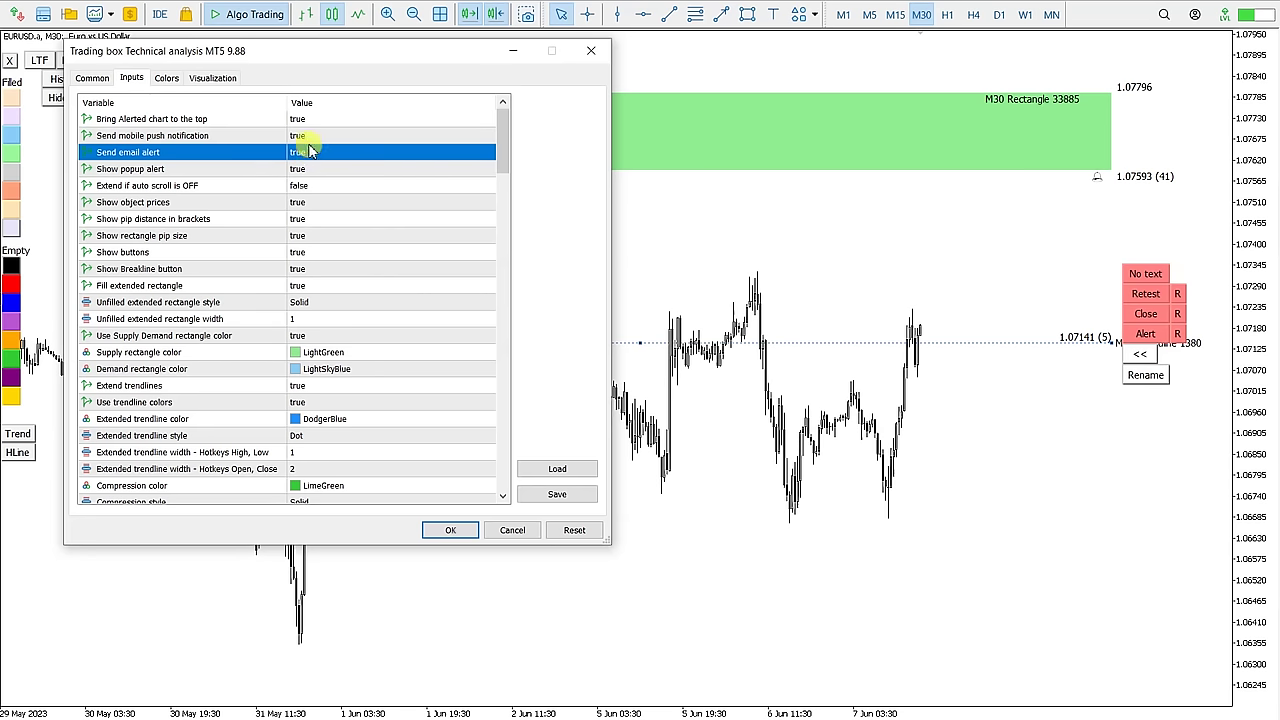
left_click(319, 168)
left_click(316, 140)
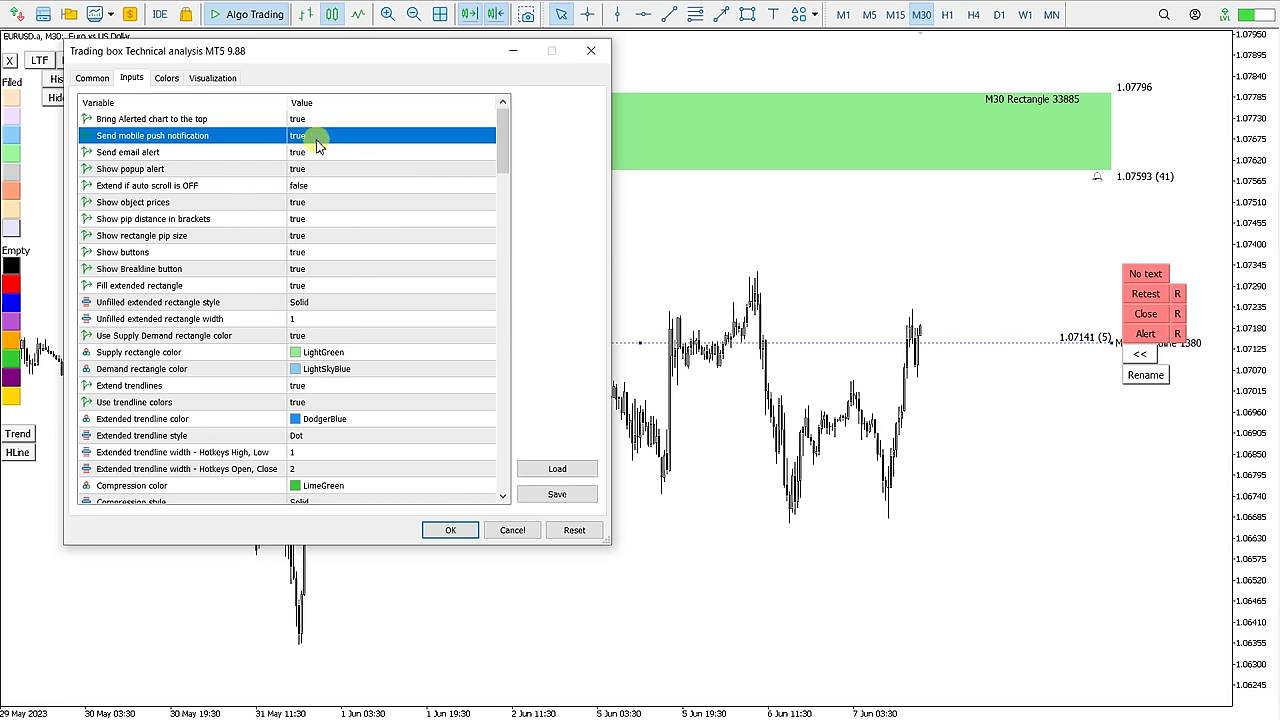
left_click(320, 153)
left_click(588, 52)
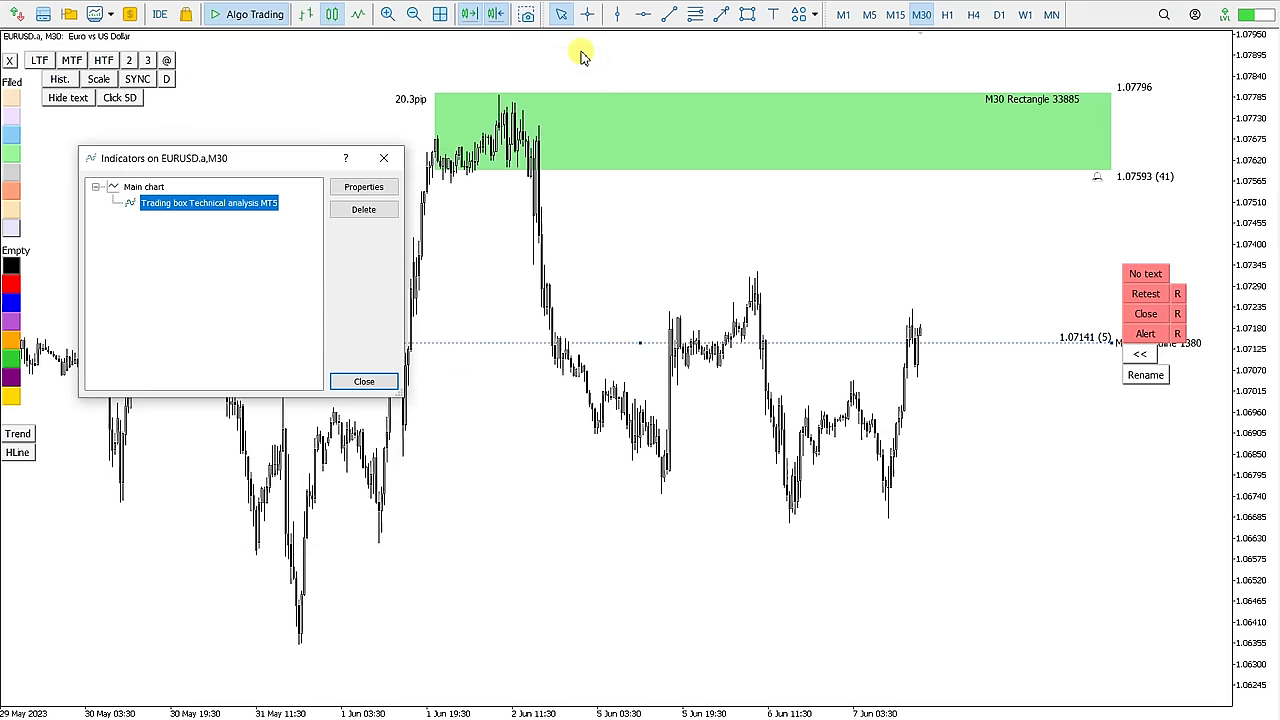
left_click(388, 161)
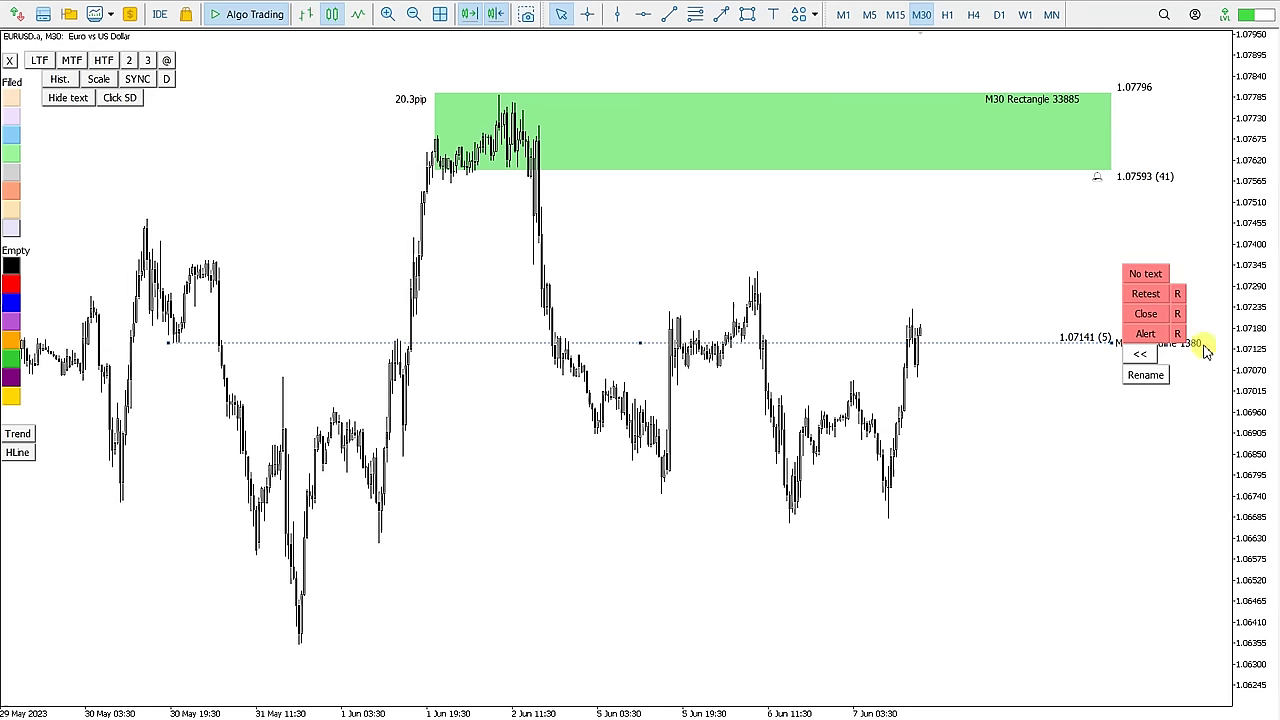
Enable the touch alert on the moved trendline again and deselect the line.
left_click(1148, 336)
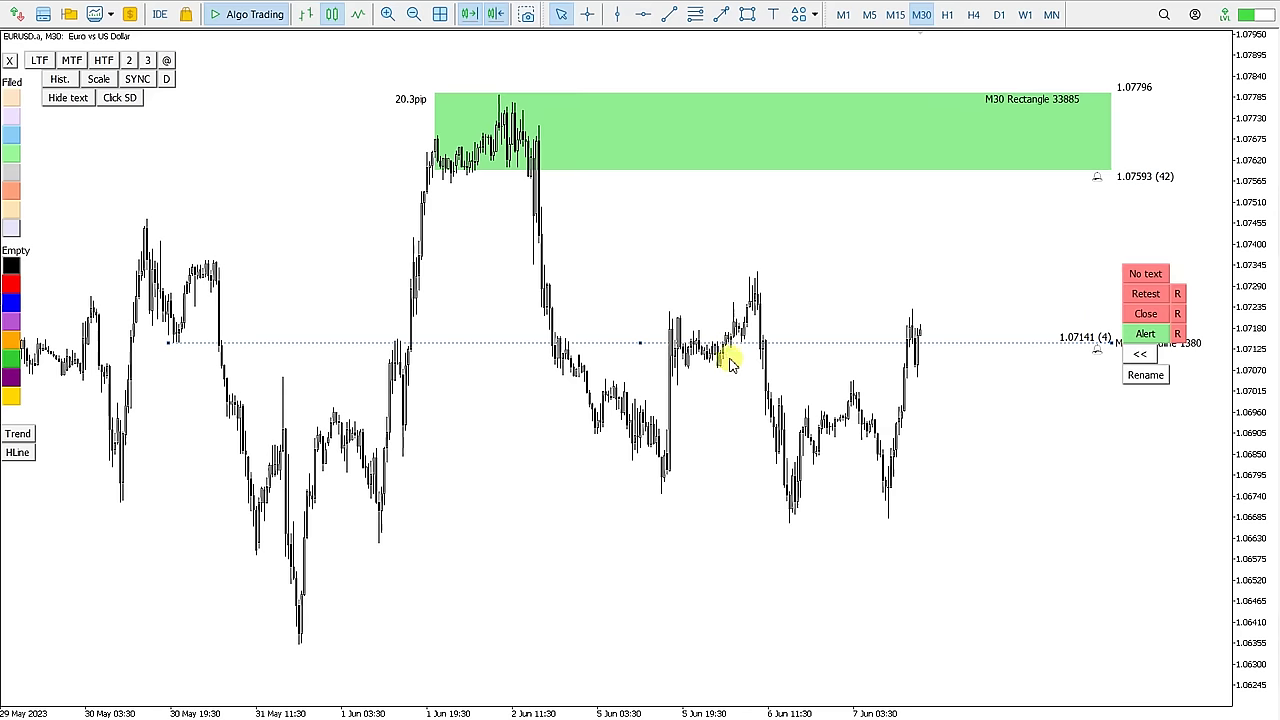
double_click(660, 345)
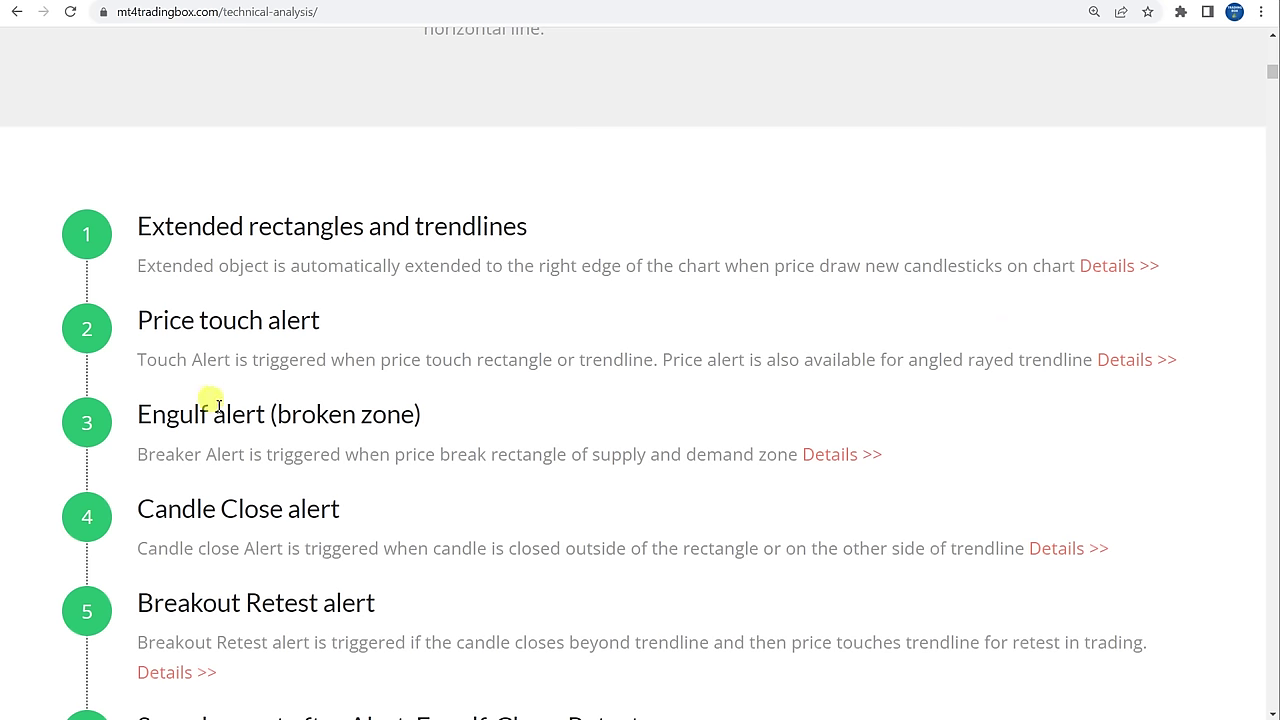
Highlight the Engulf alert heading on the web page, and enable the Engulf alert on the supply rectangle in MetaTrader 5.
left_click_drag(137, 414, 277, 414)
left_click(305, 413)
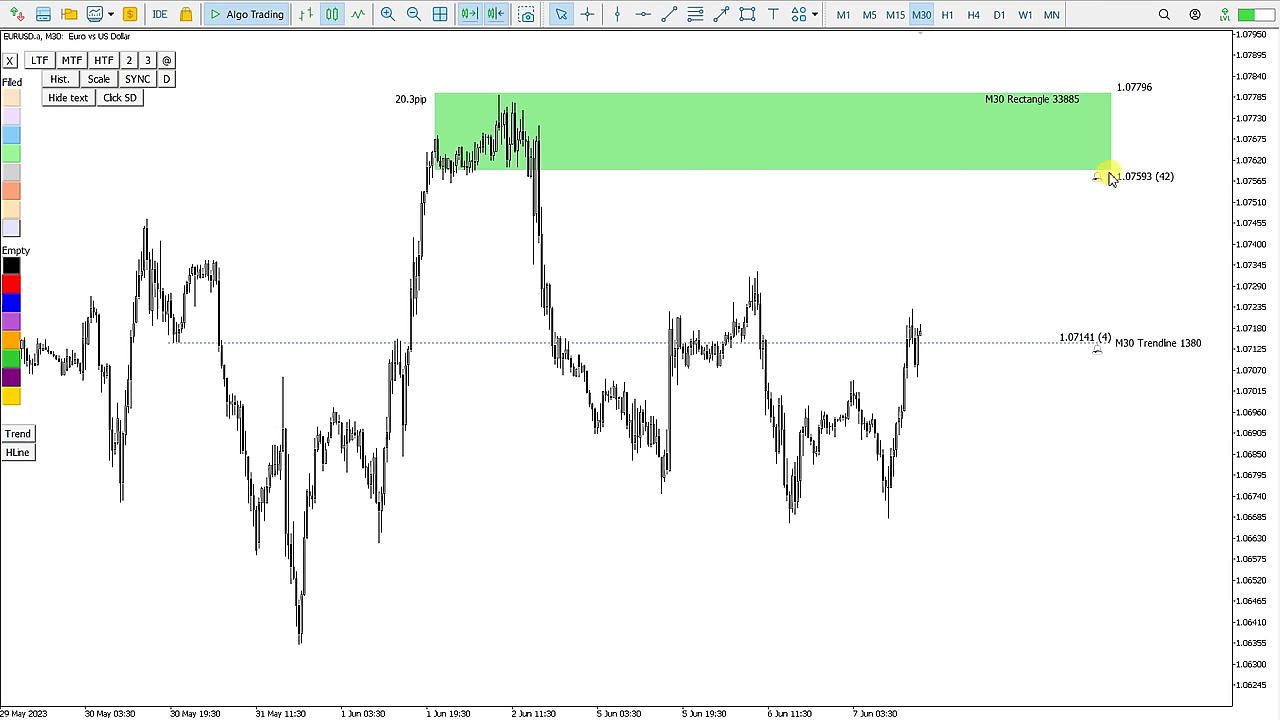
left_click(1109, 171)
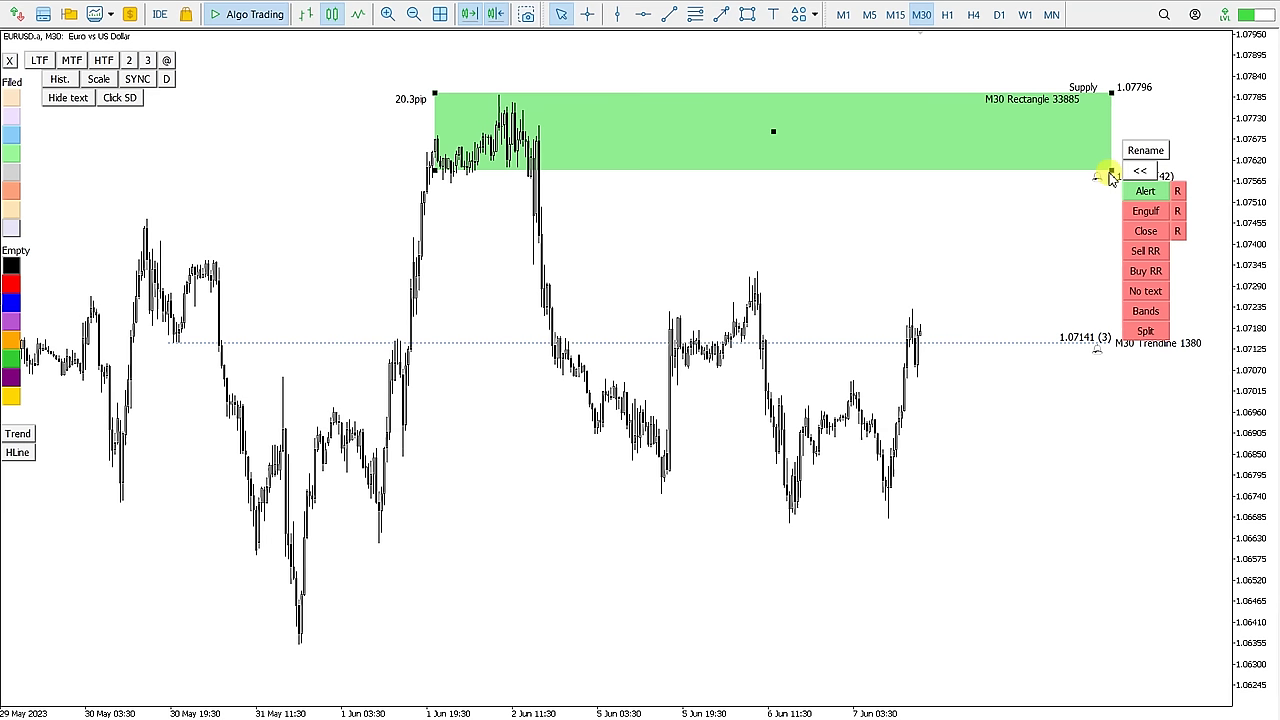
left_click(1146, 213)
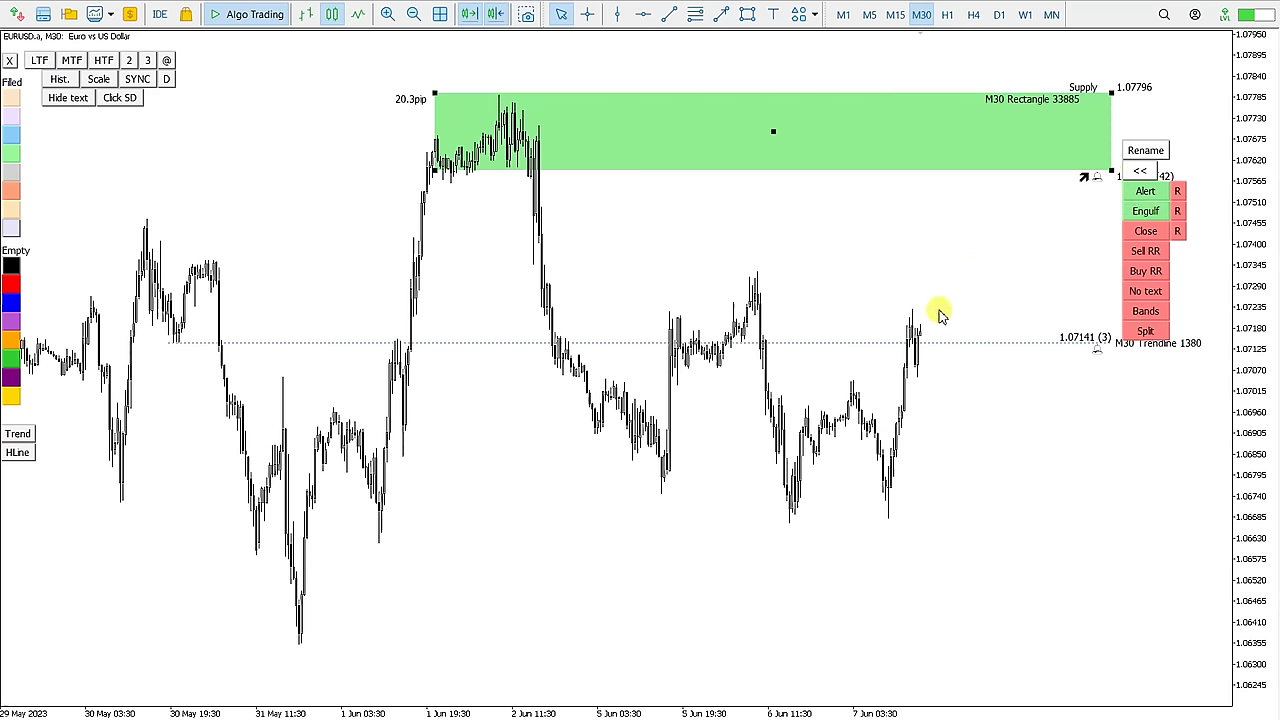
mouse_move(920, 335)
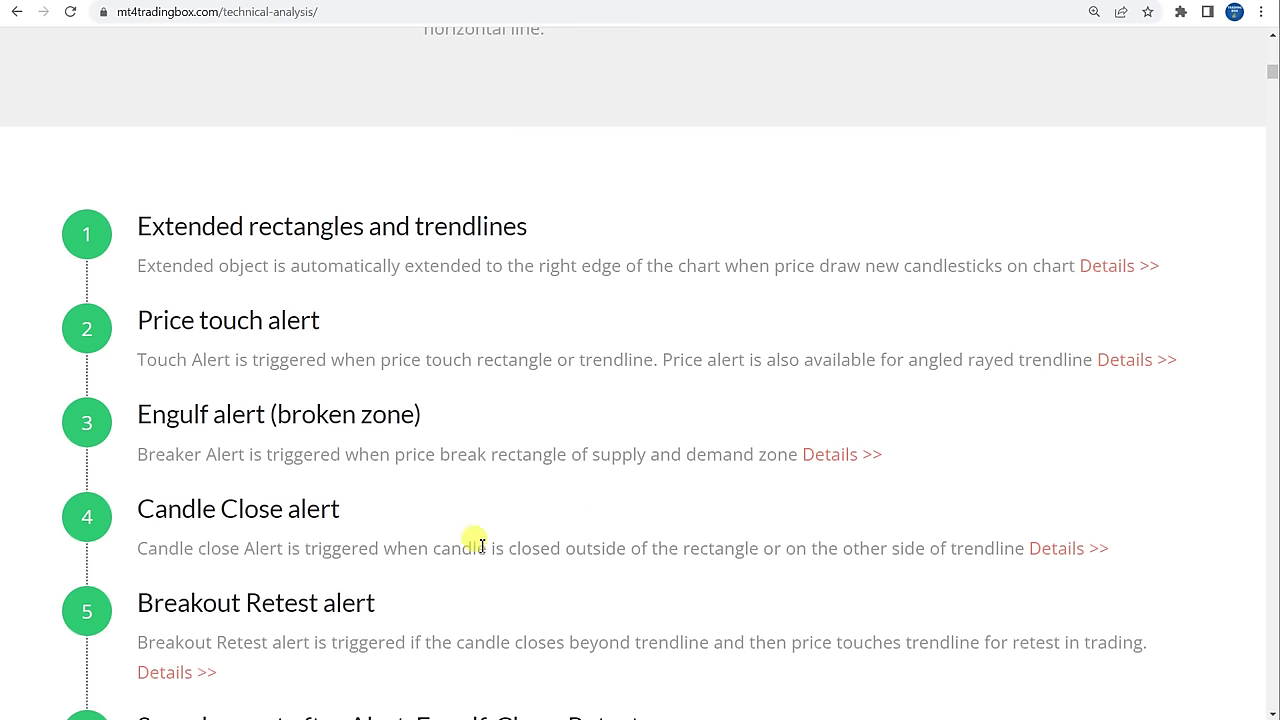
Highlight the Candle Close alert heading on the web page, and deselect the supply rectangle in MetaTrader 5.
left_click_drag(141, 509, 350, 507)
scroll(360, 510, "down", 2)
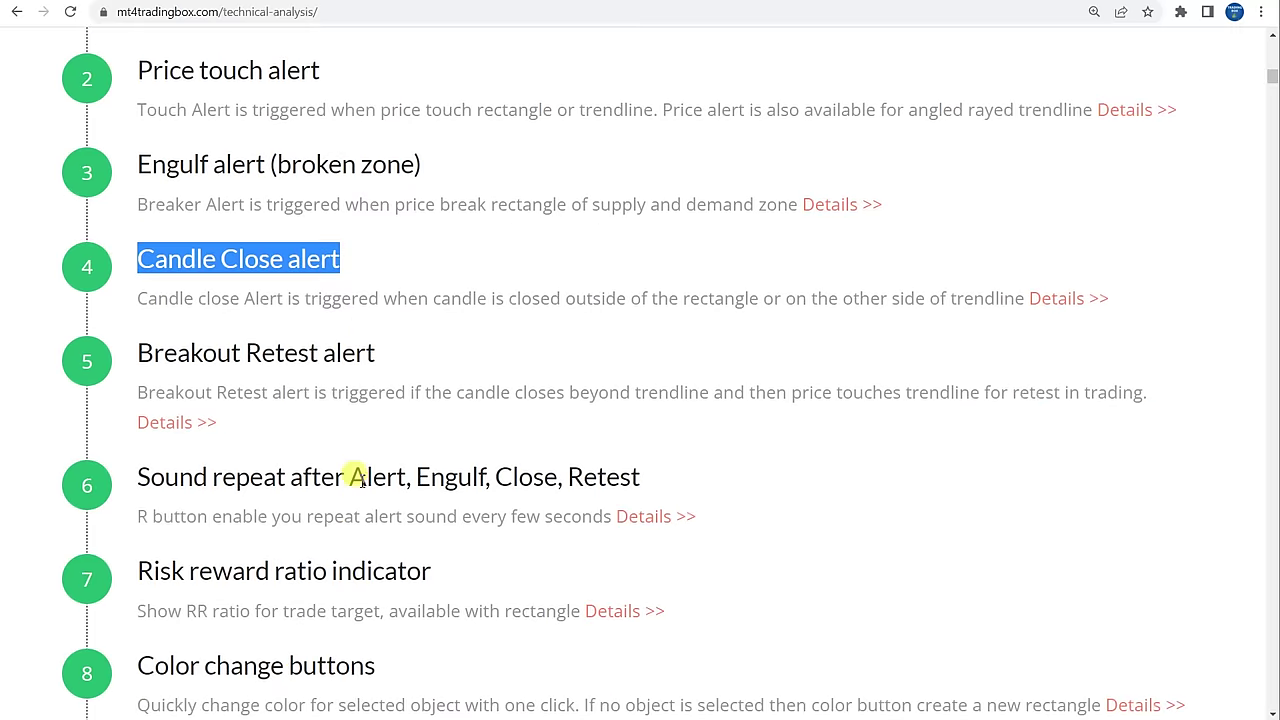
left_click(370, 272)
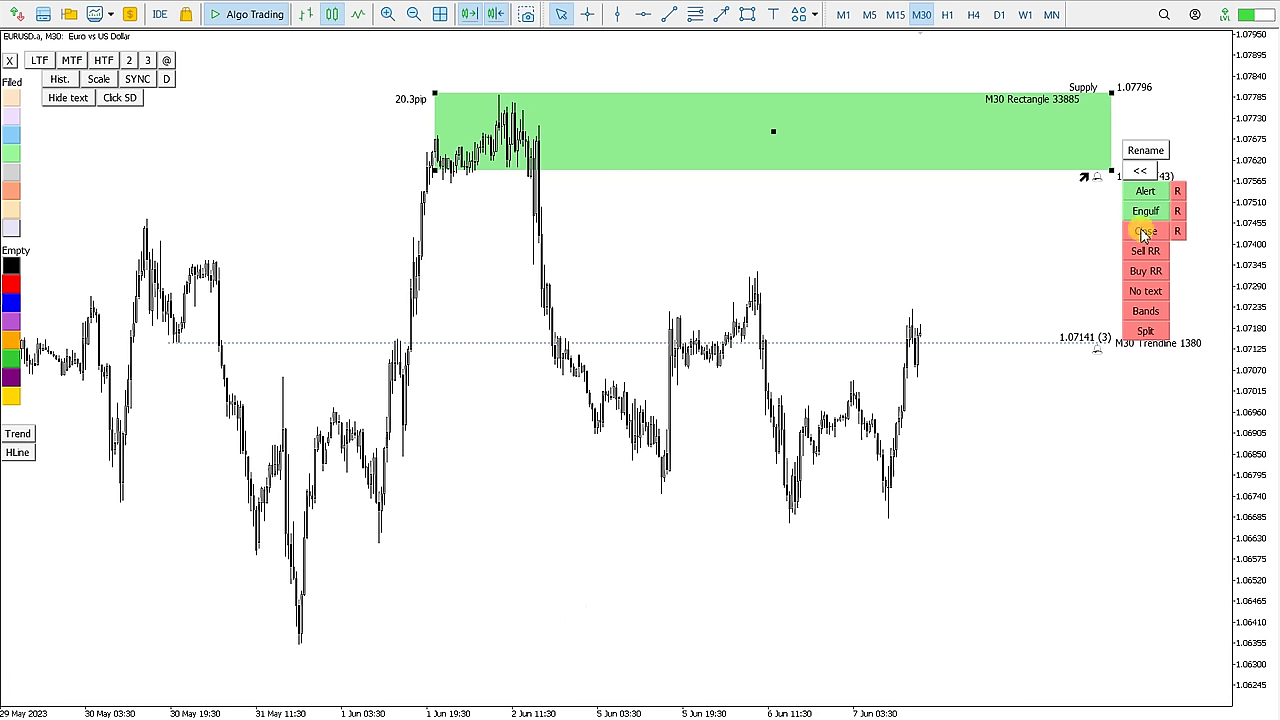
left_click(1108, 168)
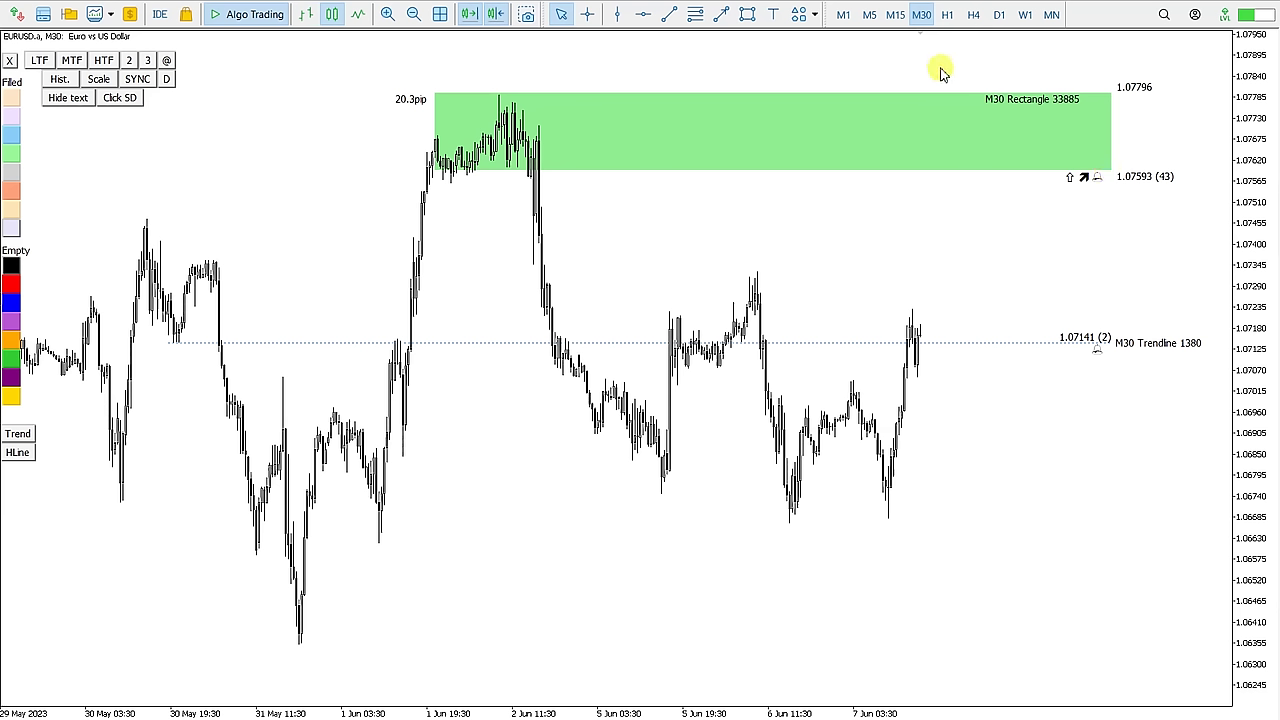
Move the trendline down to about 1.06974 and enable its Close alert.
left_click(810, 344)
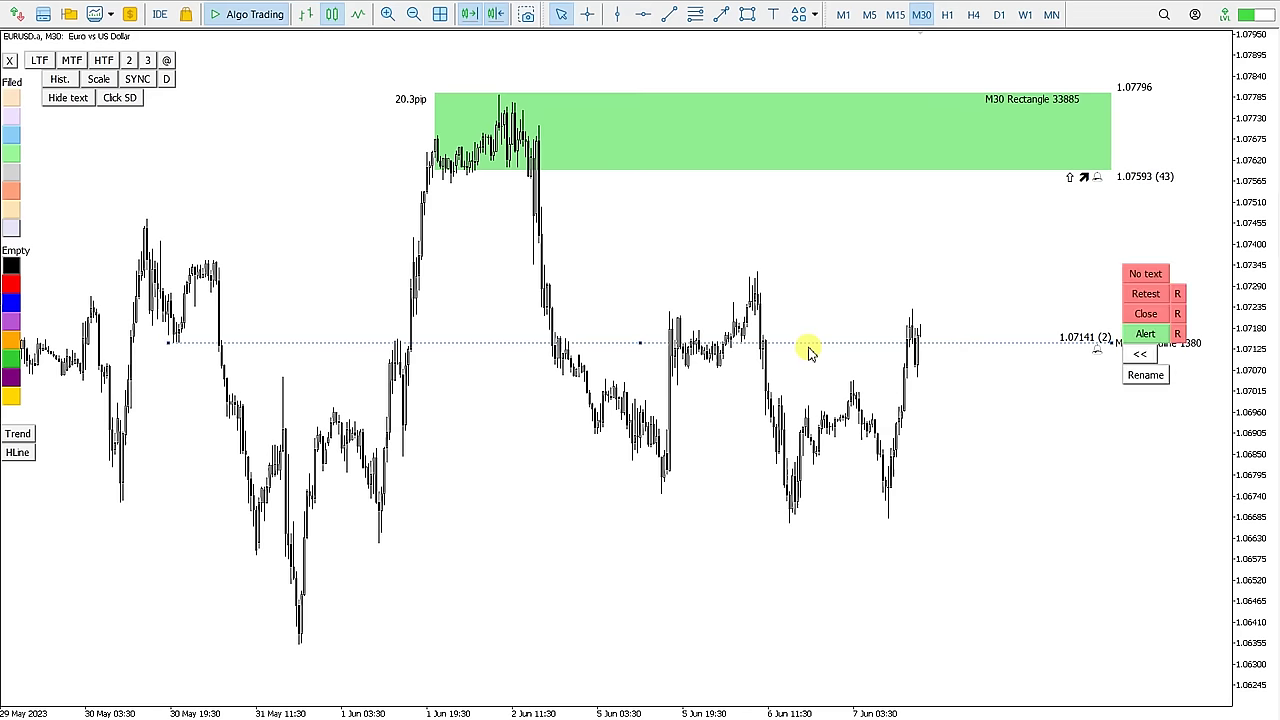
left_click(640, 350)
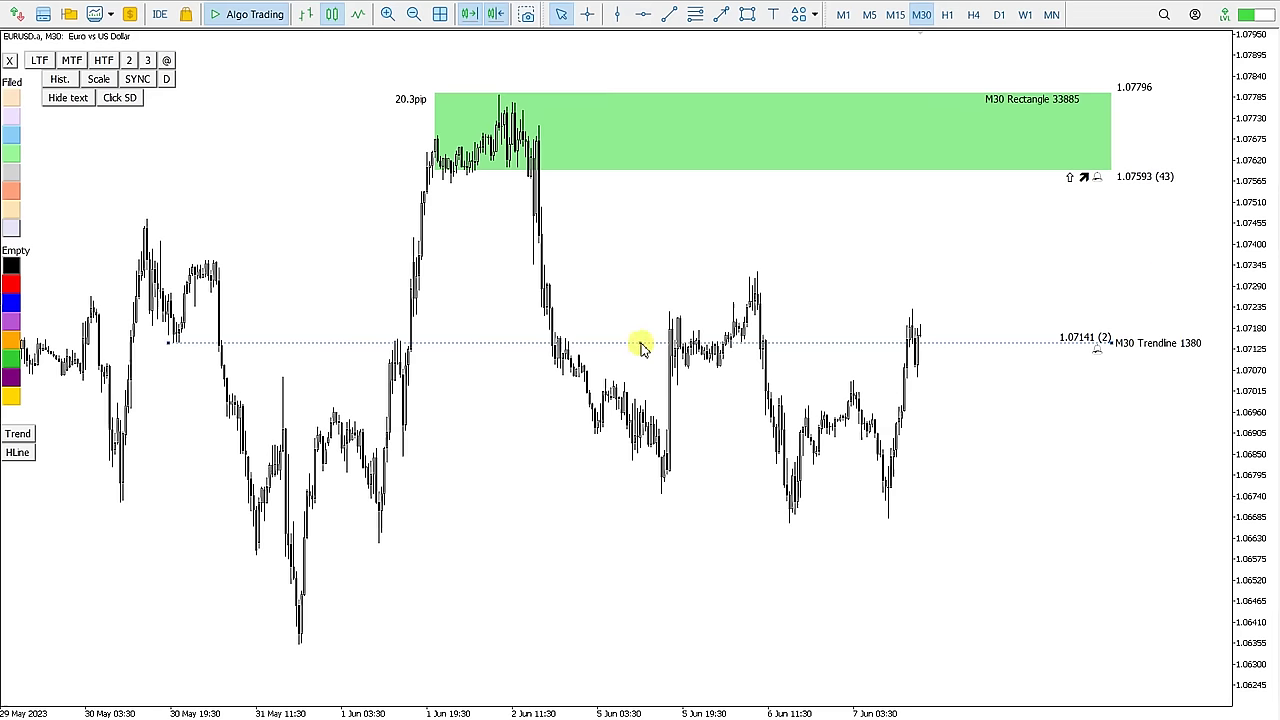
left_click(640, 345)
left_click_drag(643, 349, 650, 410)
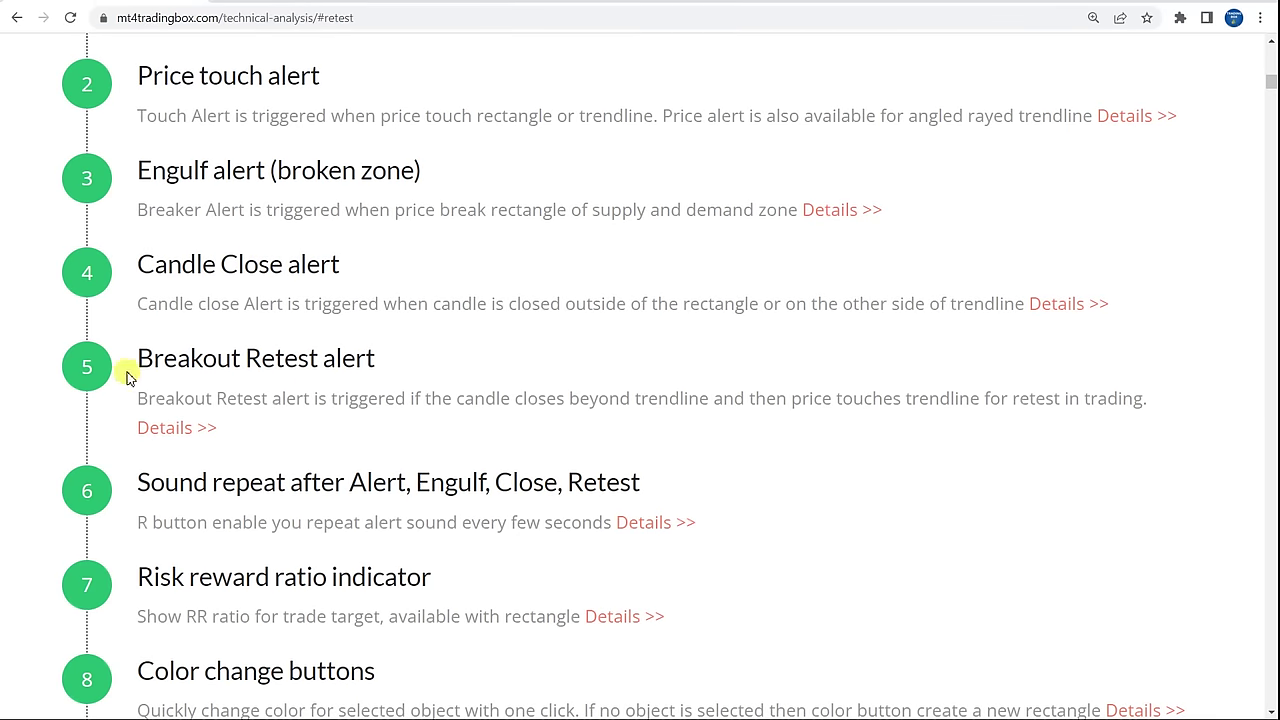
On the web page, highlight the Breakout Retest alert heading and open its details to examine the explanation and example chart.
left_click_drag(135, 362, 400, 362)
left_click(412, 361)
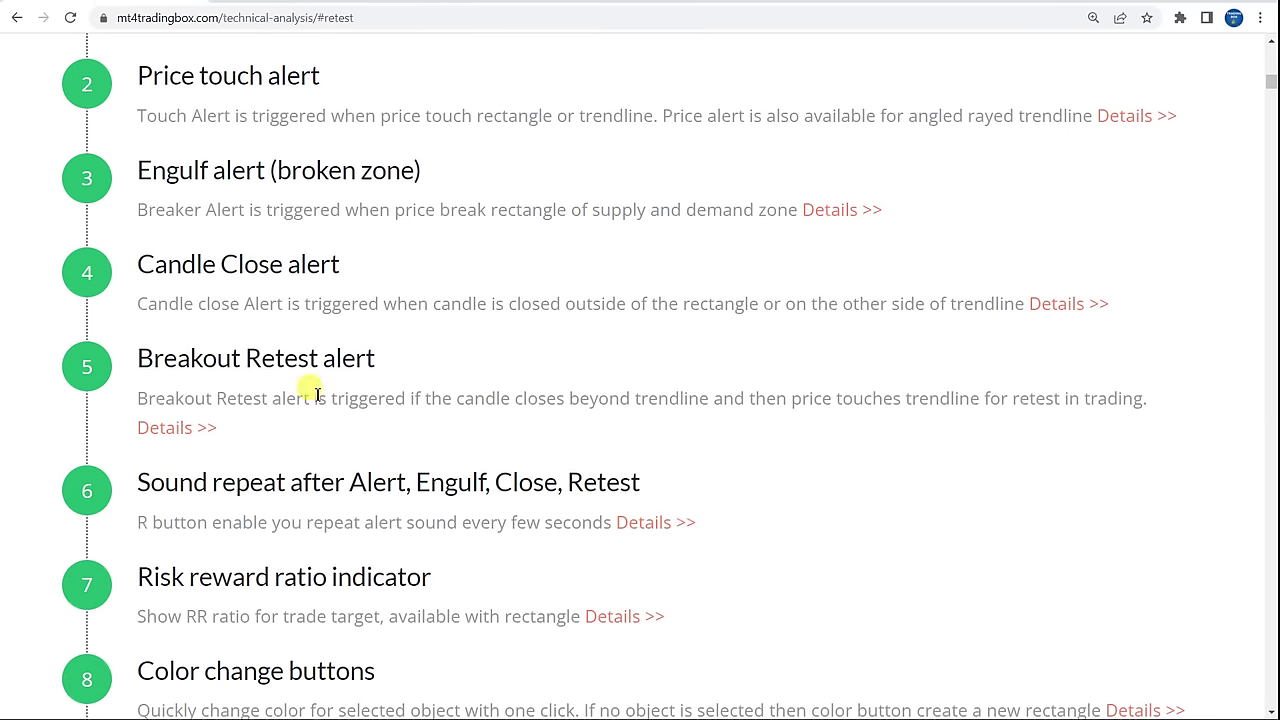
left_click(173, 430)
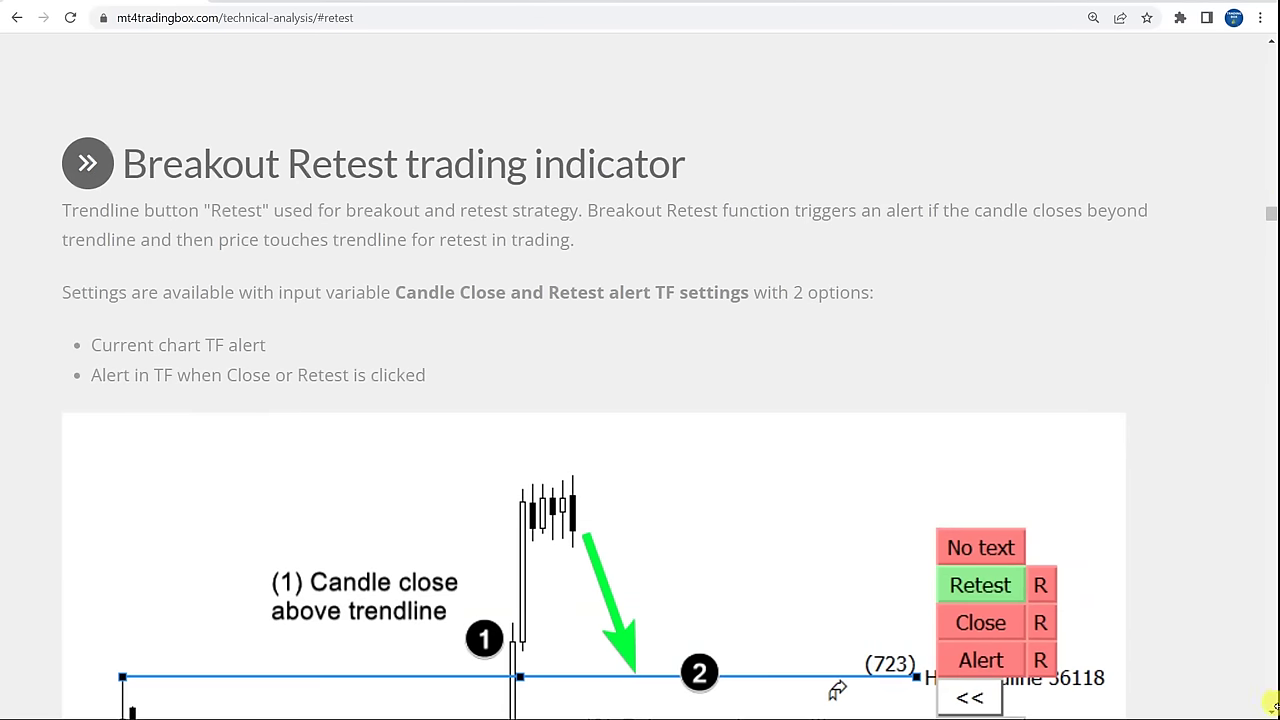
scroll(1271, 706, "down", 3)
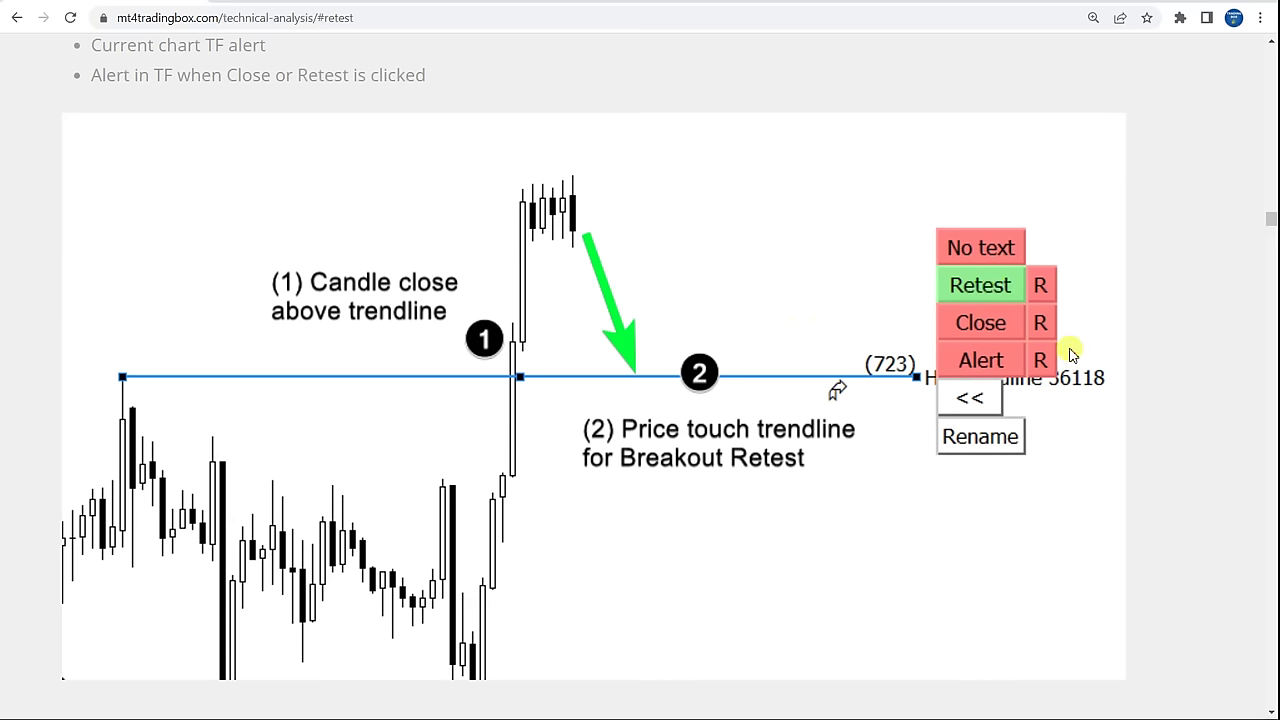
Highlight the Sound repeat heading in the web page's feature list, and enable sound repeat for the trendline's Alert and rectangle's Engulf in MetaTrader 5.
key("alt+Left")
left_click_drag(139, 474, 646, 466)
left_click(507, 466)
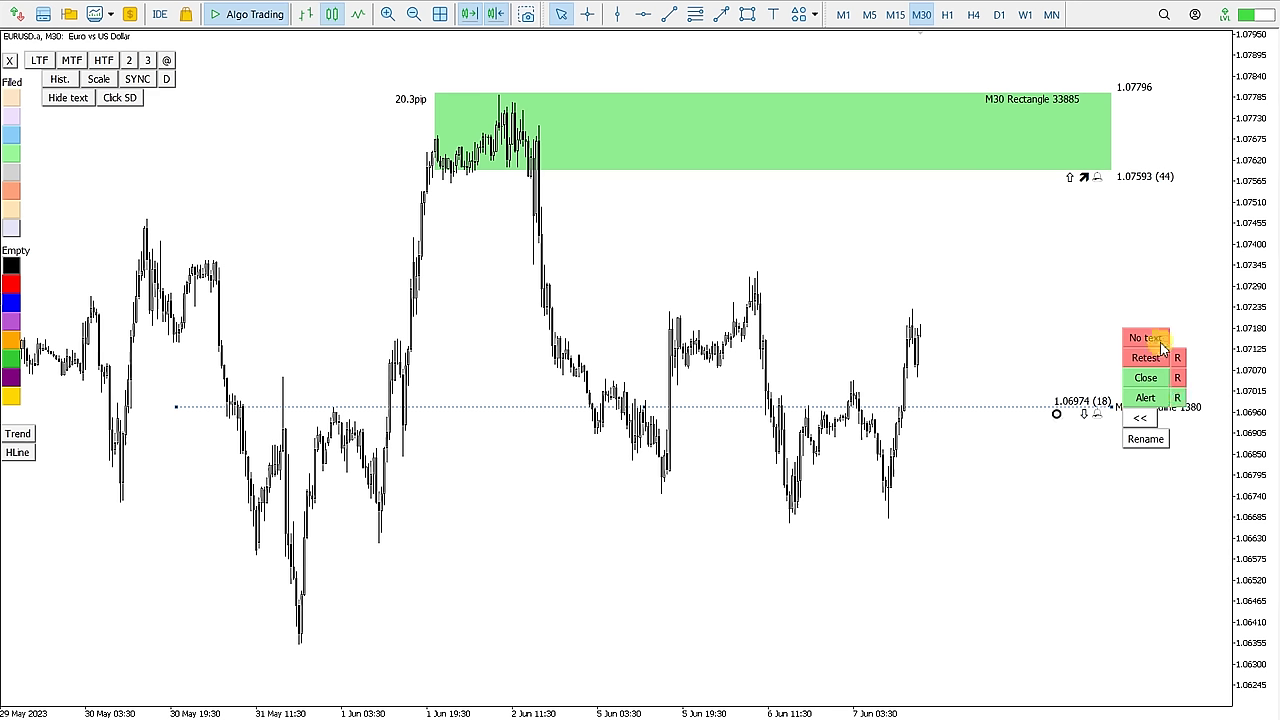
left_click(1112, 173)
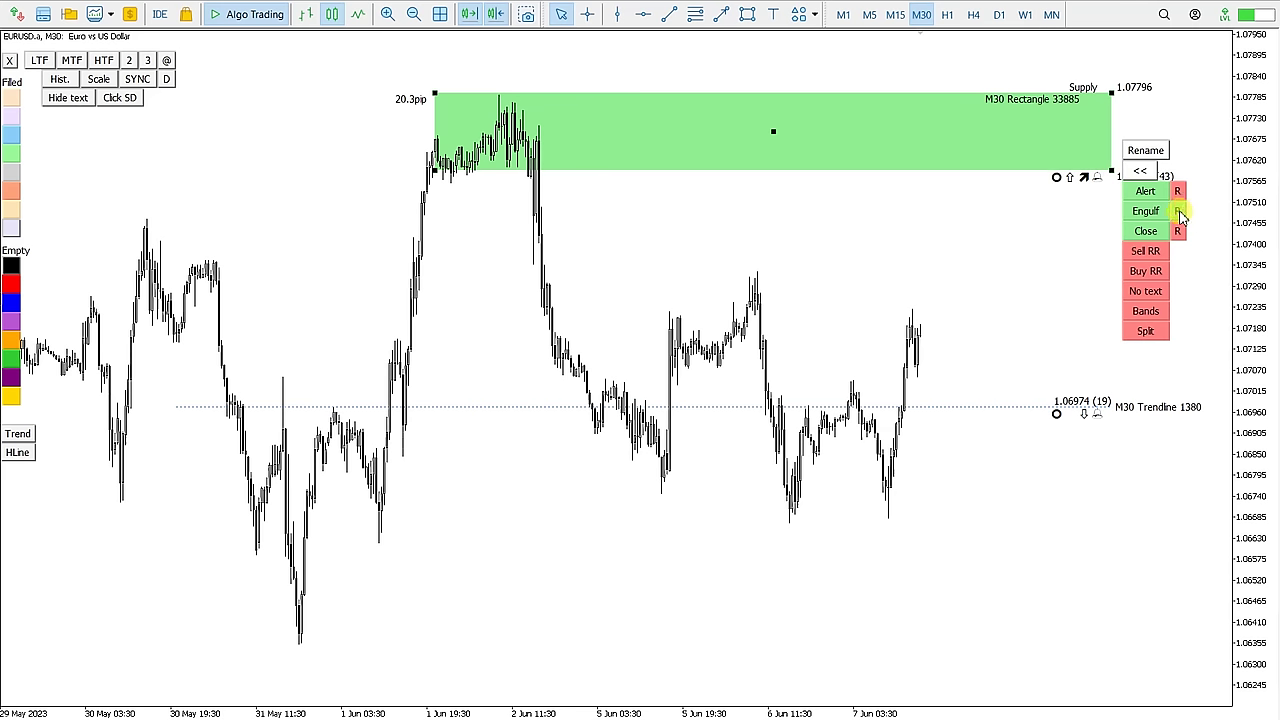
Move the trendline up to about 1.07258 to trigger its touch and close alerts, and dismiss the alert window.
left_click(613, 408)
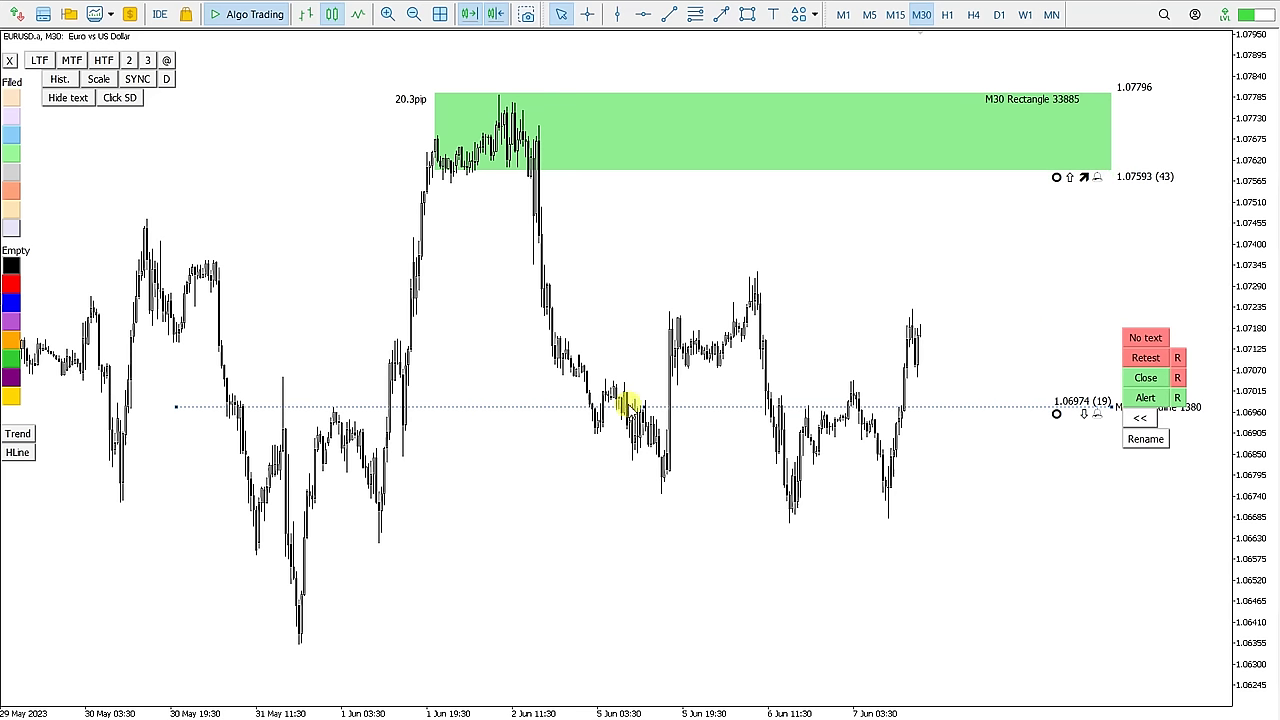
left_click_drag(645, 410, 648, 302)
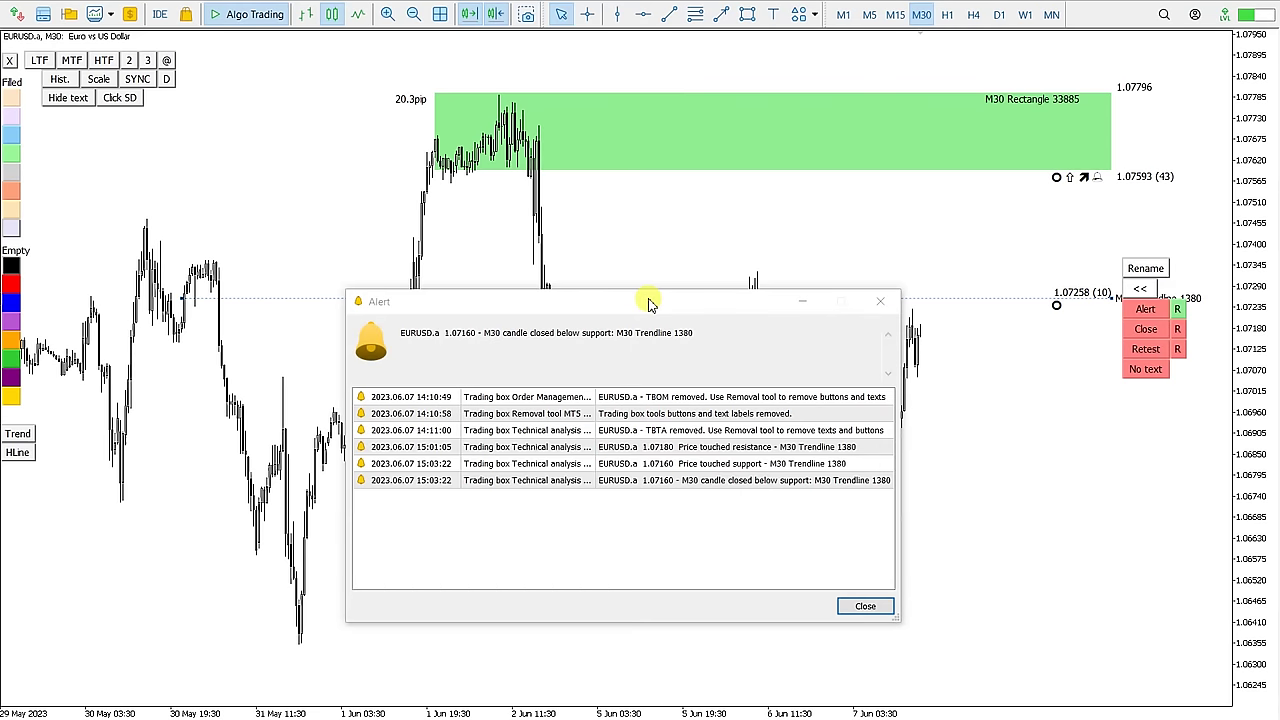
left_click(879, 301)
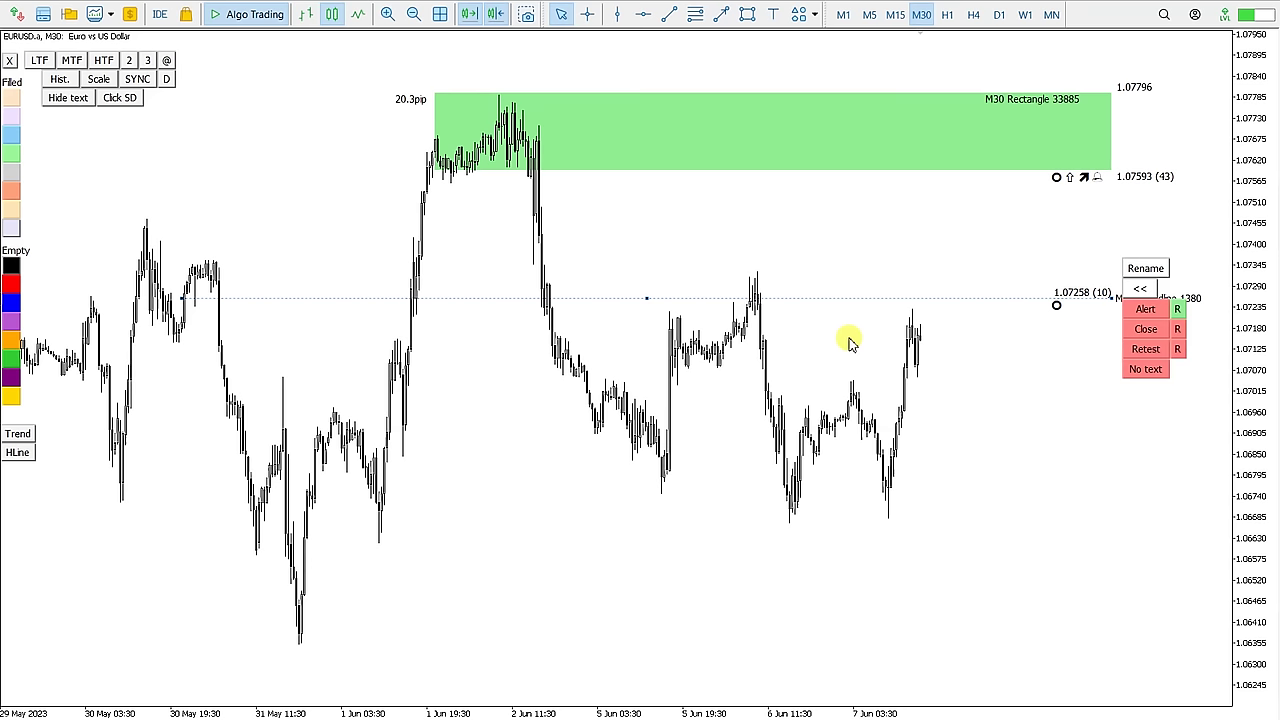
Open the Trading box Technical analysis indicator's inputs and review the repeat sounds for supply, demand, resistance, support and ray trendlines.
right_click(586, 198)
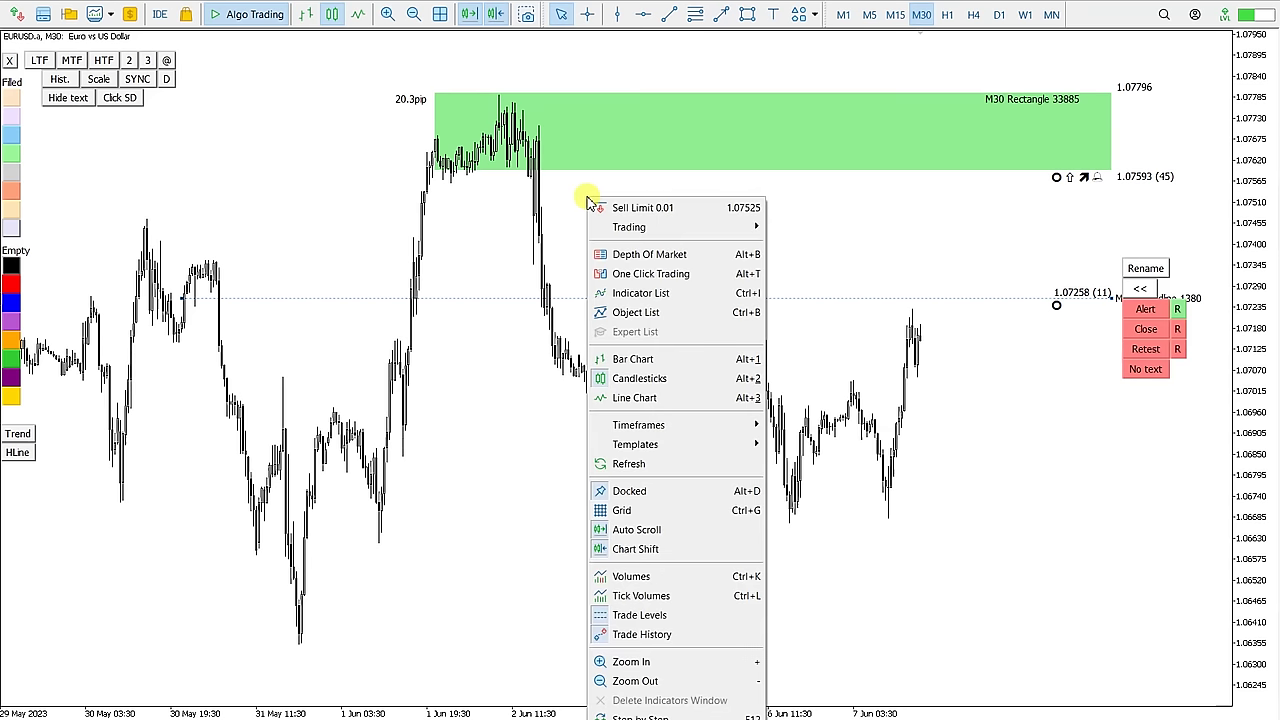
left_click(648, 291)
double_click(232, 203)
scroll(371, 286, "down", 15)
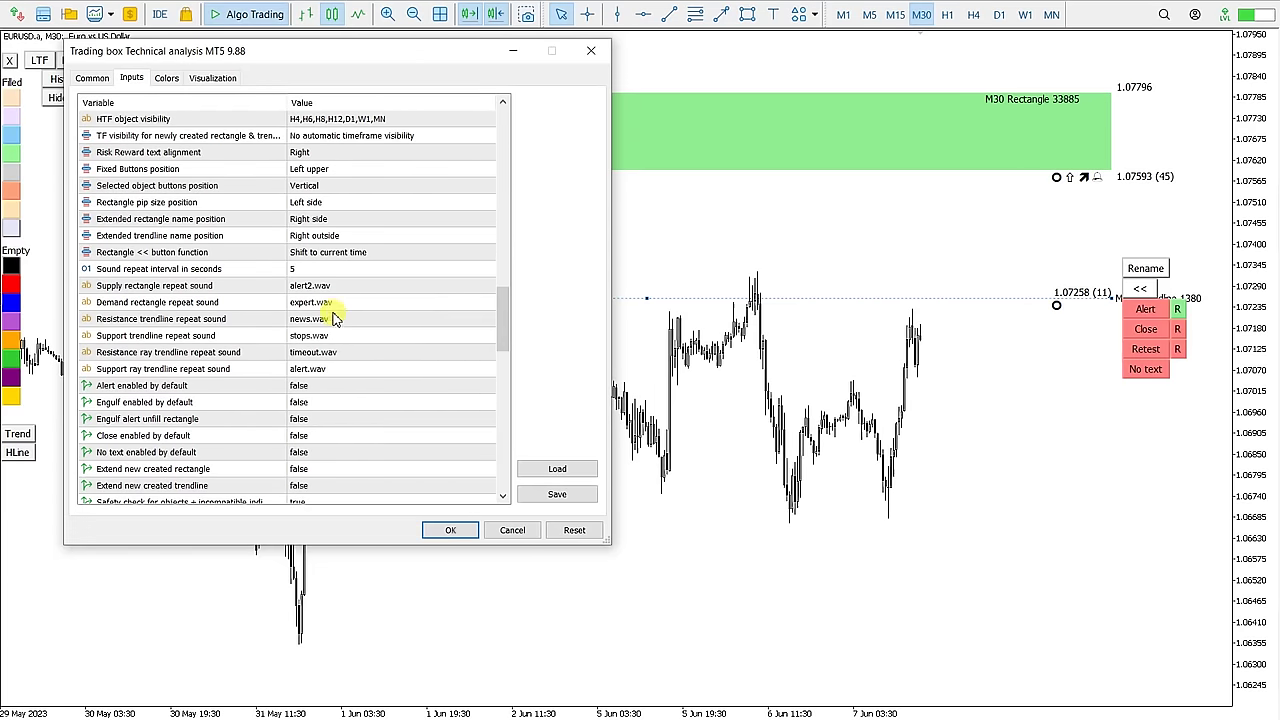
left_click(323, 286)
left_click(325, 302)
left_click(328, 318)
left_click(331, 335)
left_click(335, 355)
left_click(337, 370)
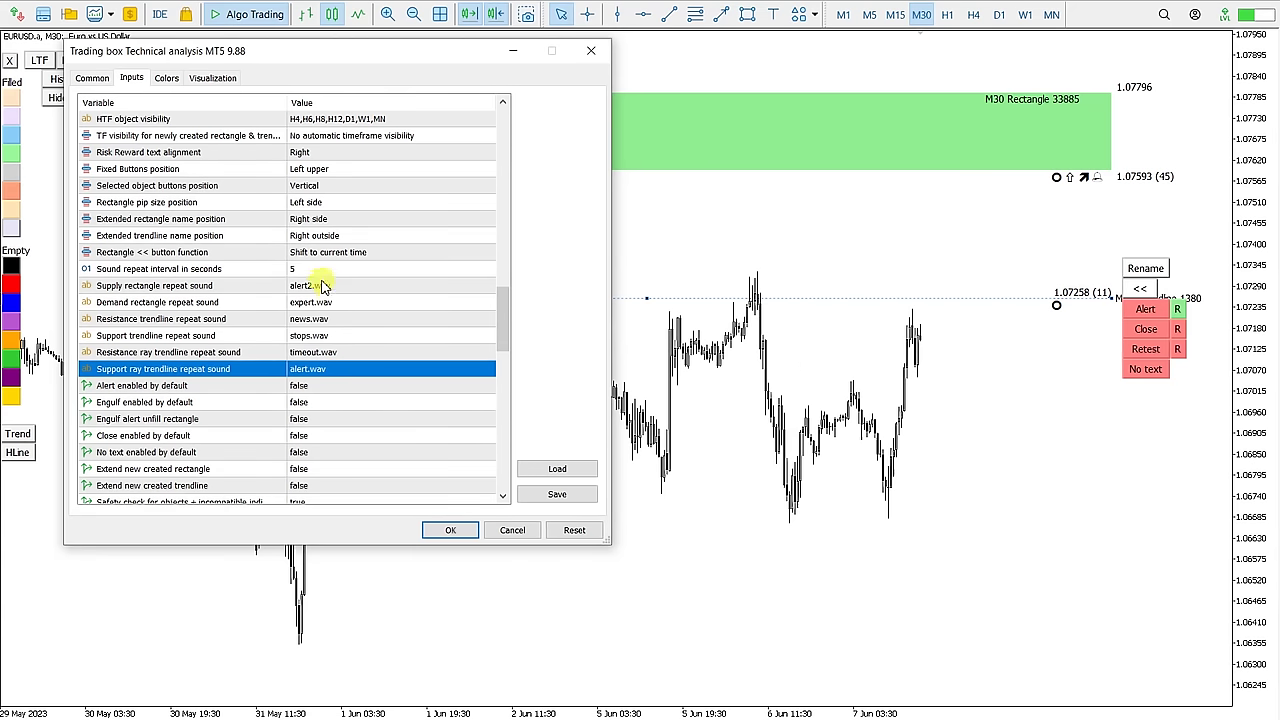
Check the sound repeat interval in seconds and close the indicator's inputs without changing it.
left_click(303, 270)
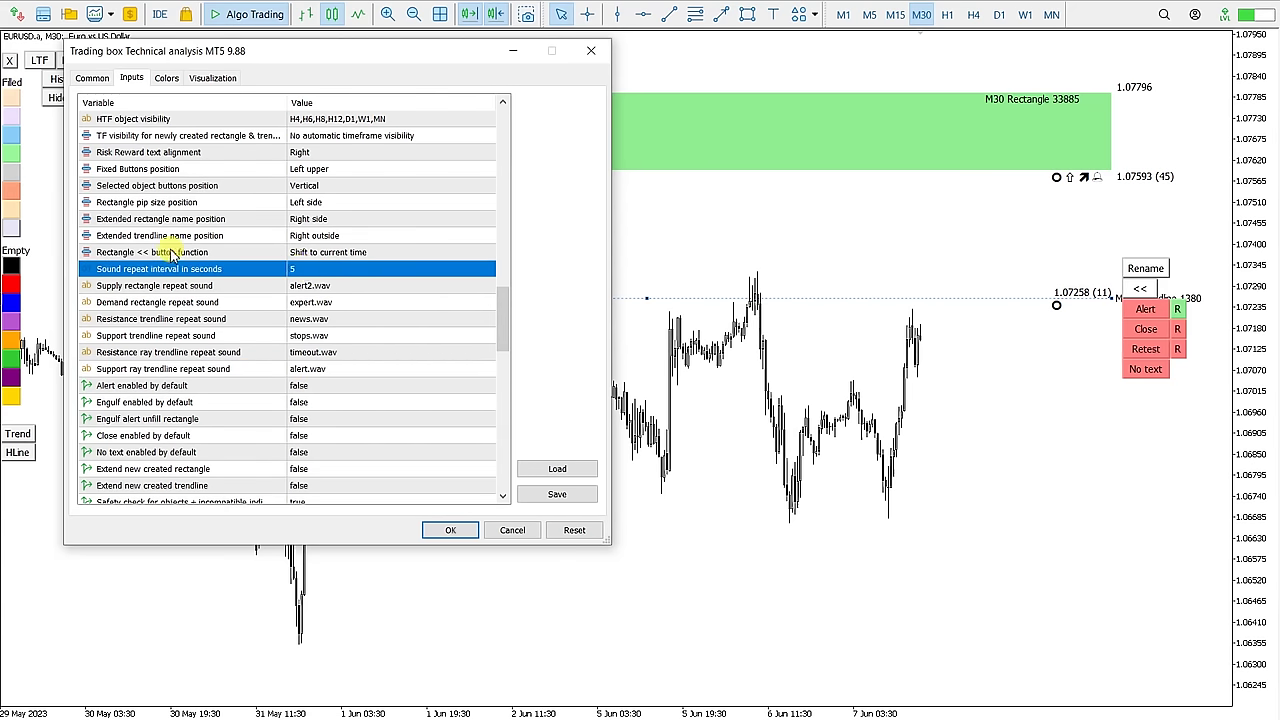
left_click(300, 269)
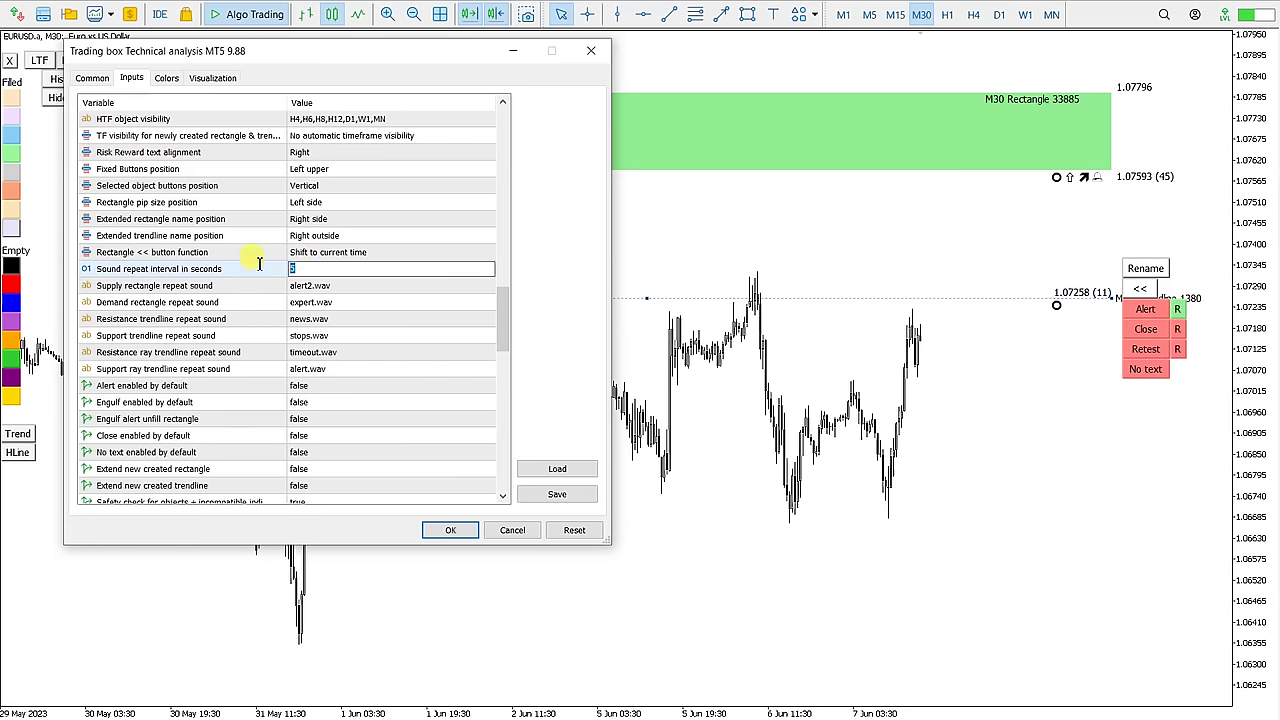
left_click(338, 284)
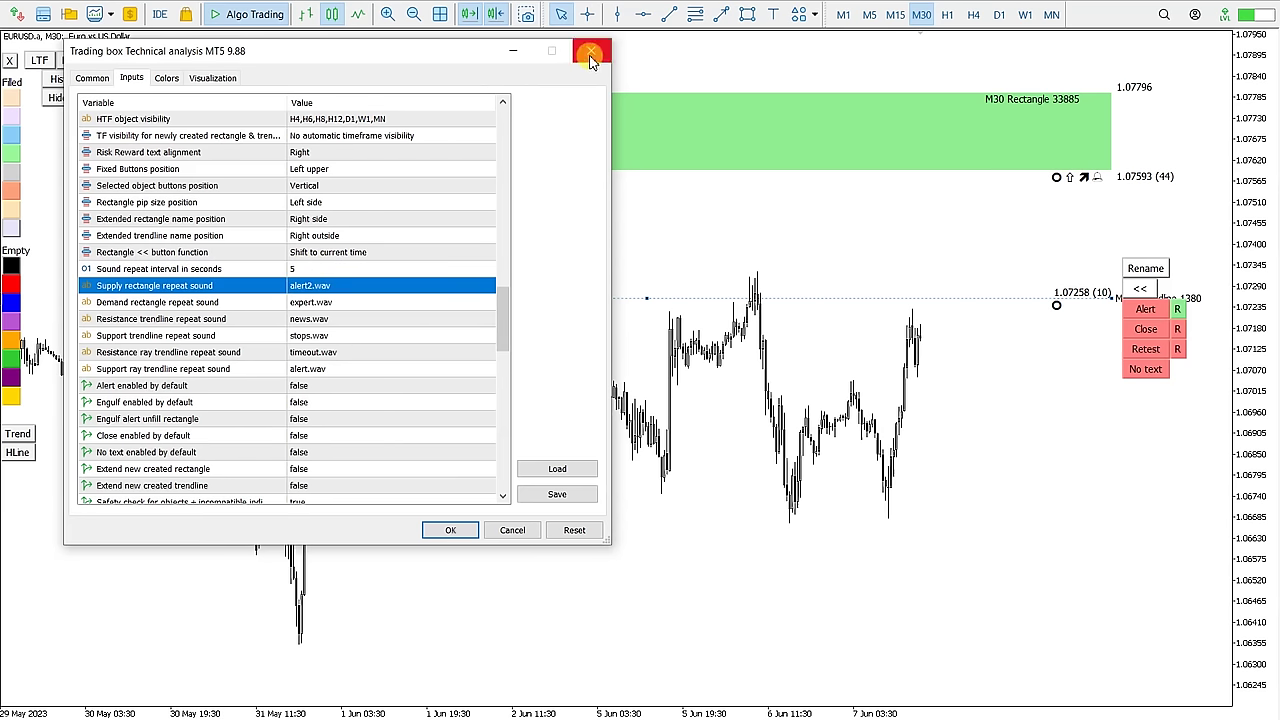
left_click(455, 527)
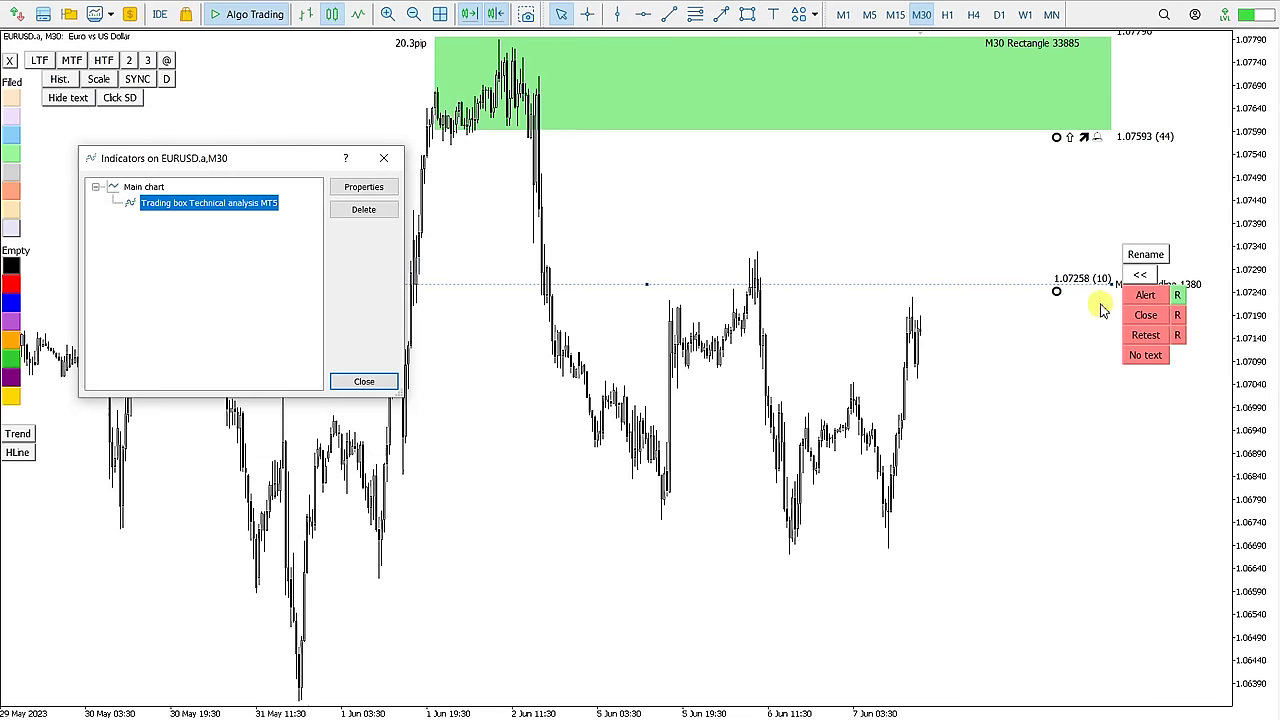
Close the indicator list and turn off the sound repeat for the trendline's Alert.
left_click(383, 158)
left_click(1178, 295)
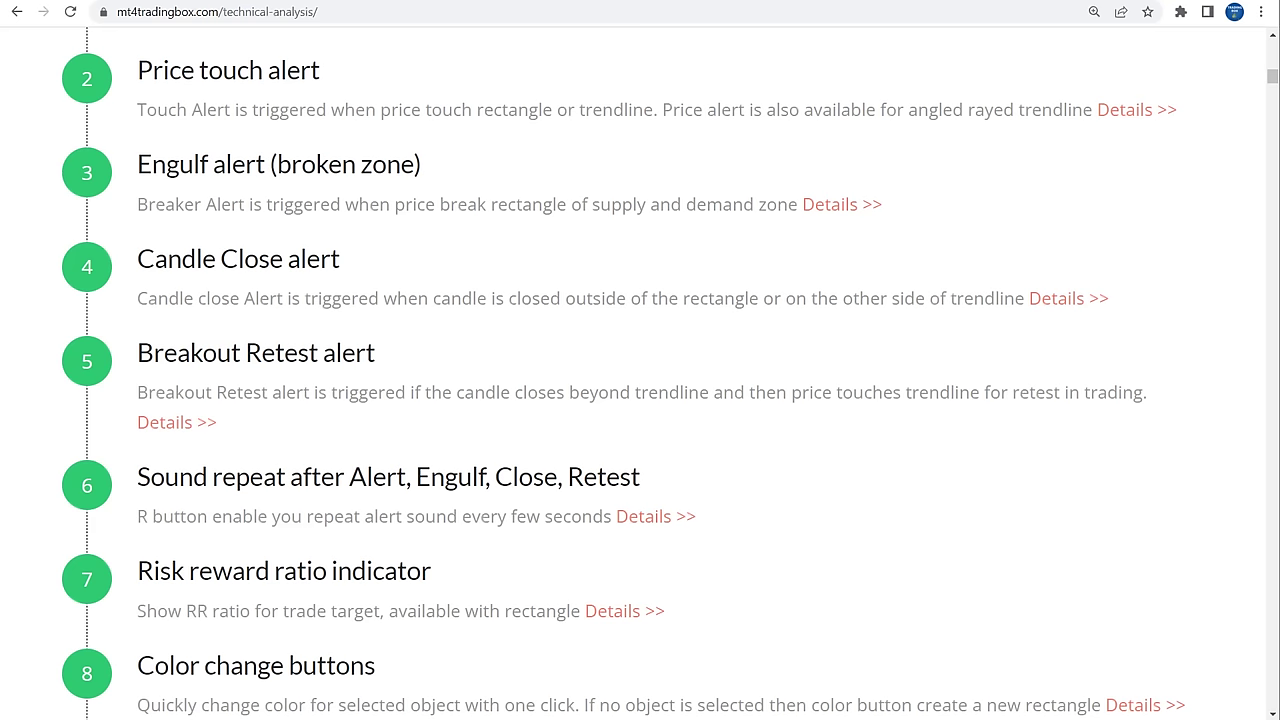
Highlight the Risk reward ratio indicator heading on the web page and look over the features that follow it.
left_click_drag(140, 570, 486, 571)
left_click(495, 570)
scroll(540, 557, "down", 1)
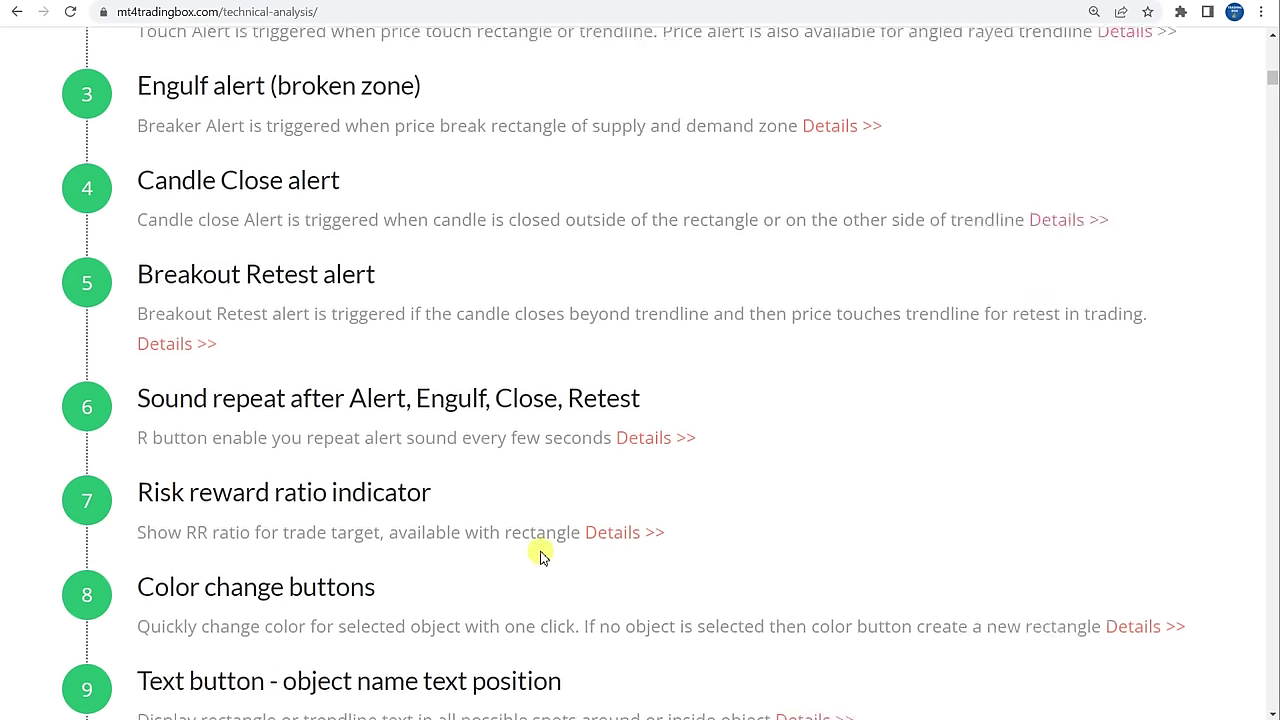
scroll(540, 557, "down", 2)
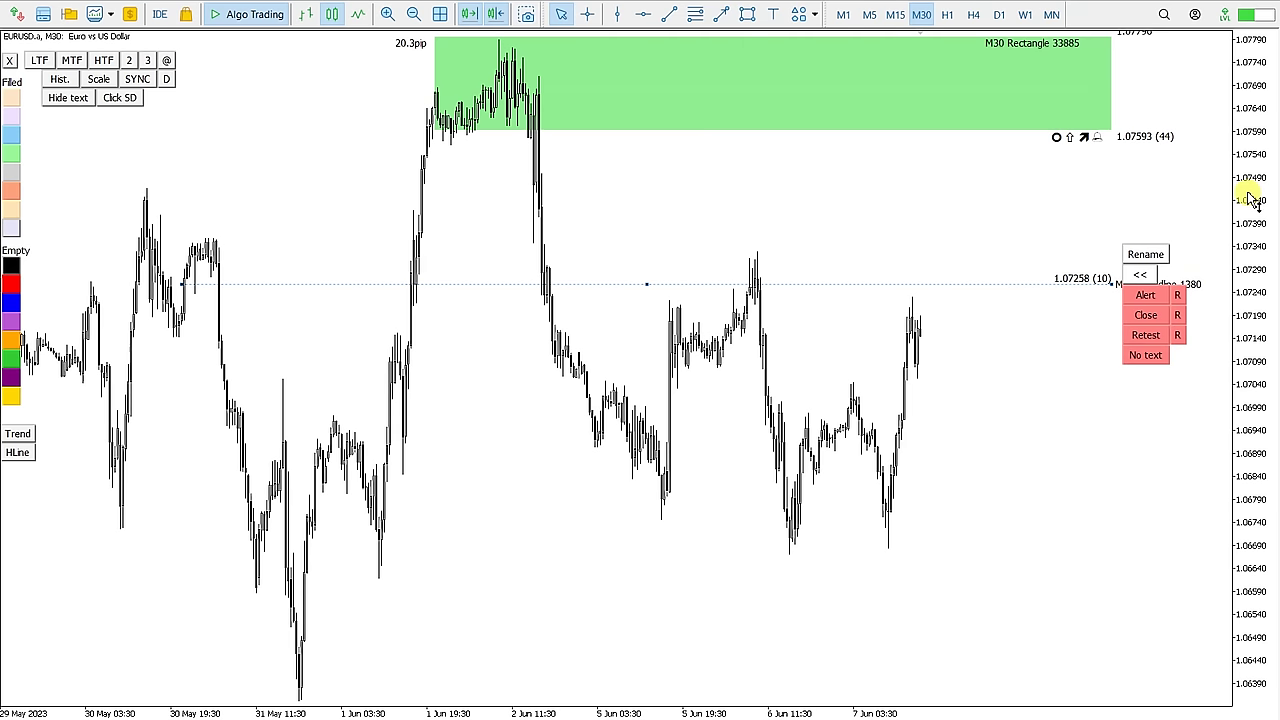
In MetaTrader 5, enable Sell RR on the supply rectangle and move its target line down to about RR 3.4 (68.9 pip).
left_click_drag(1252, 198, 1249, 210)
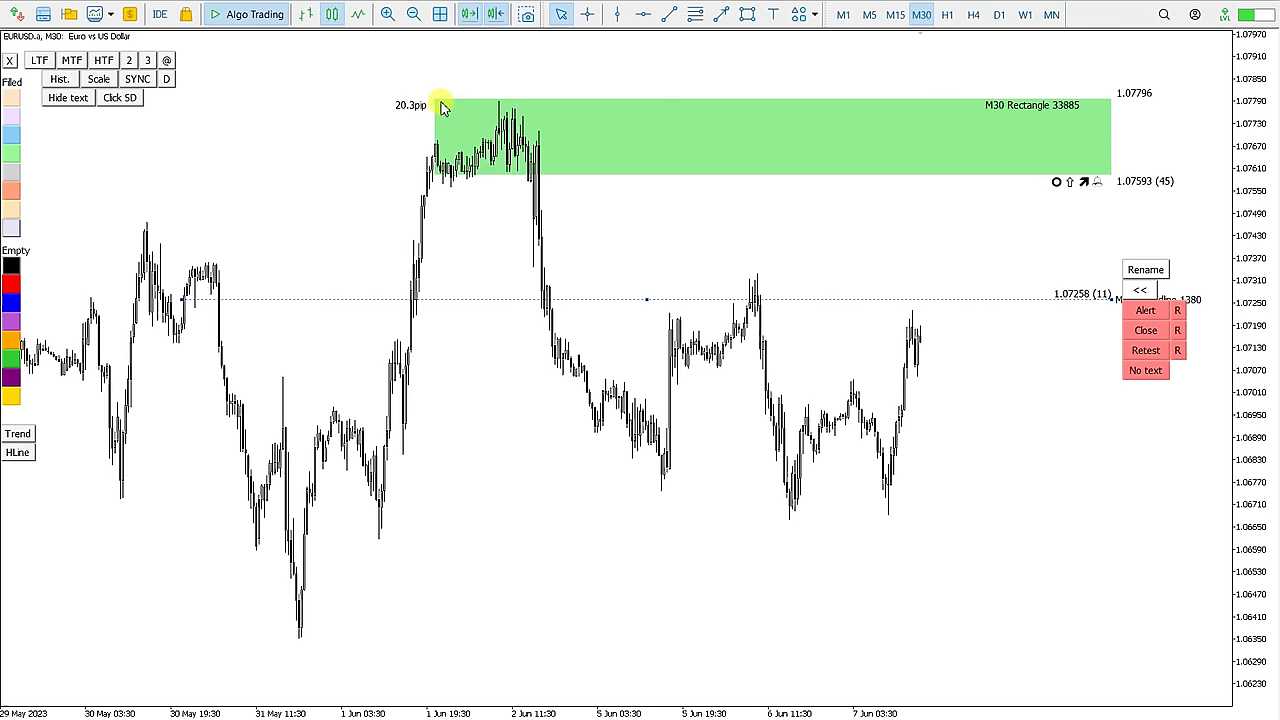
left_click(443, 108)
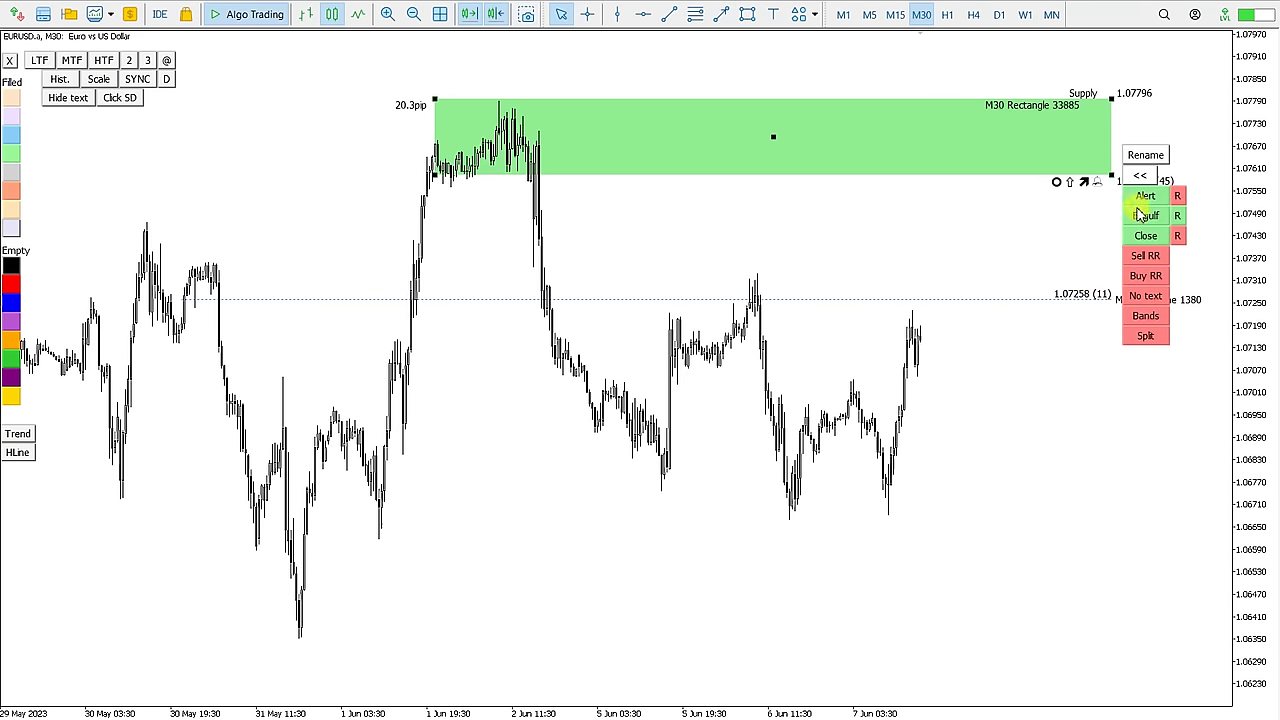
left_click(1146, 257)
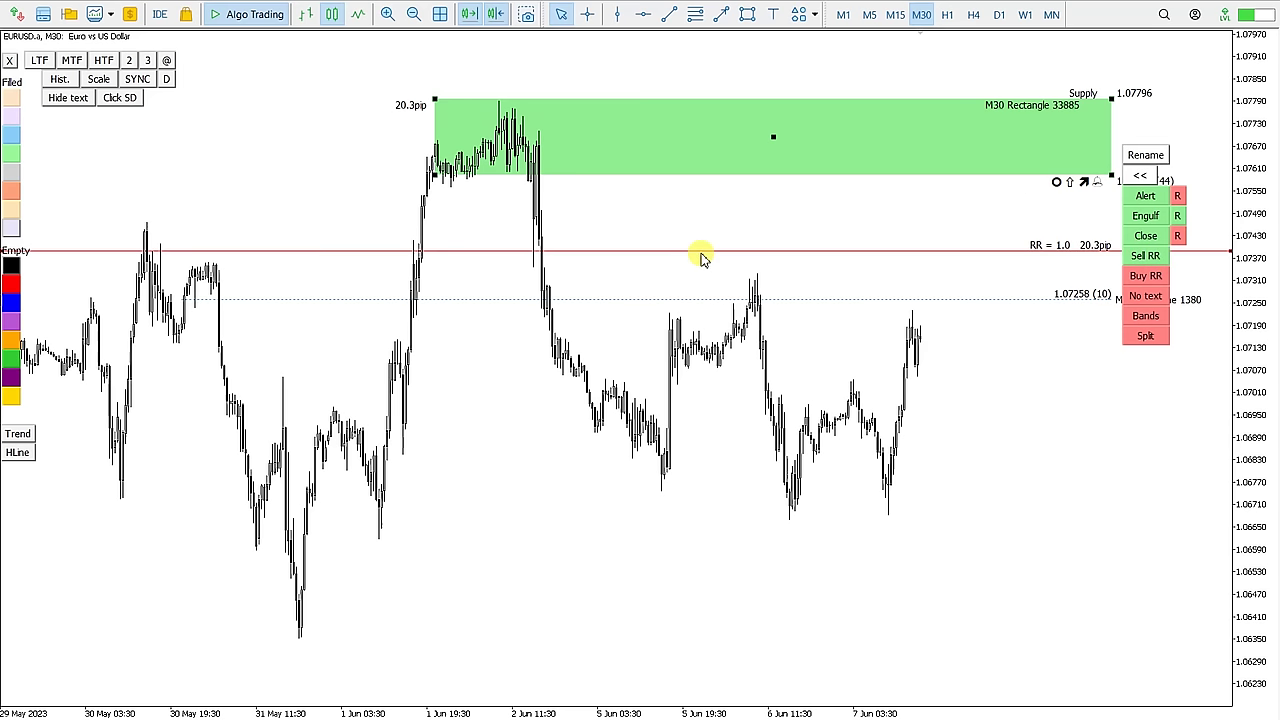
left_click_drag(780, 253, 820, 434)
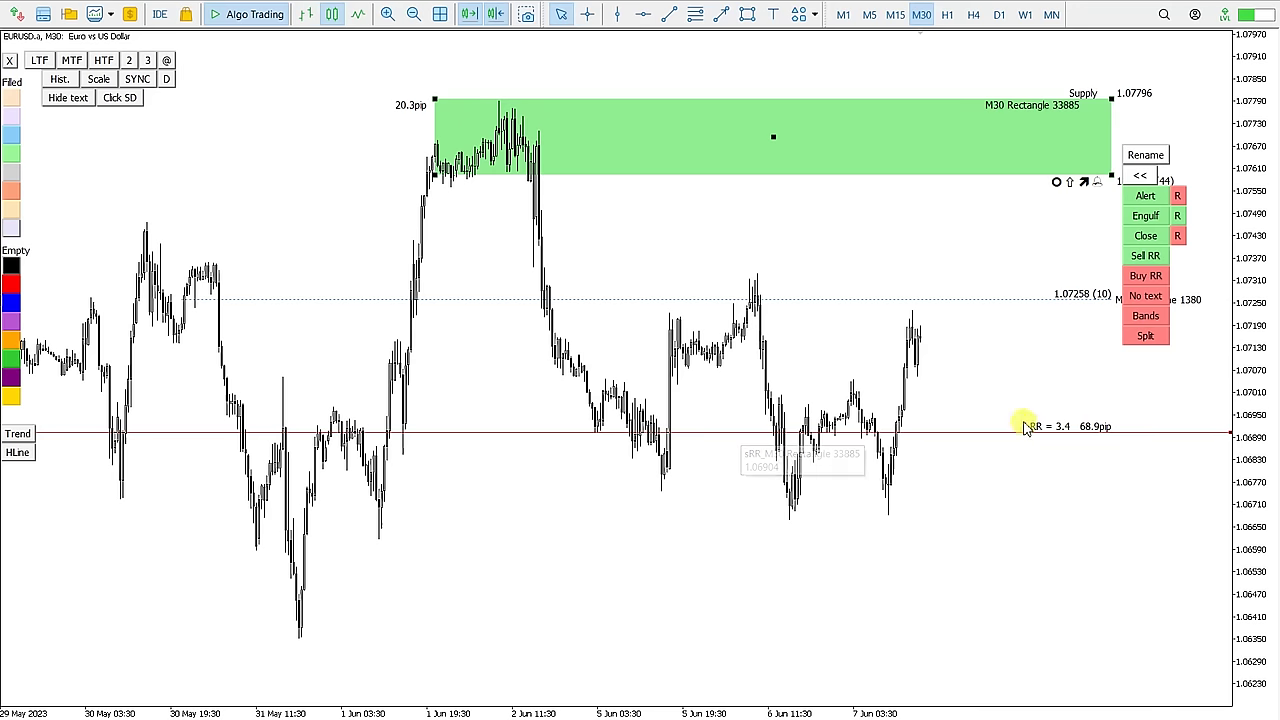
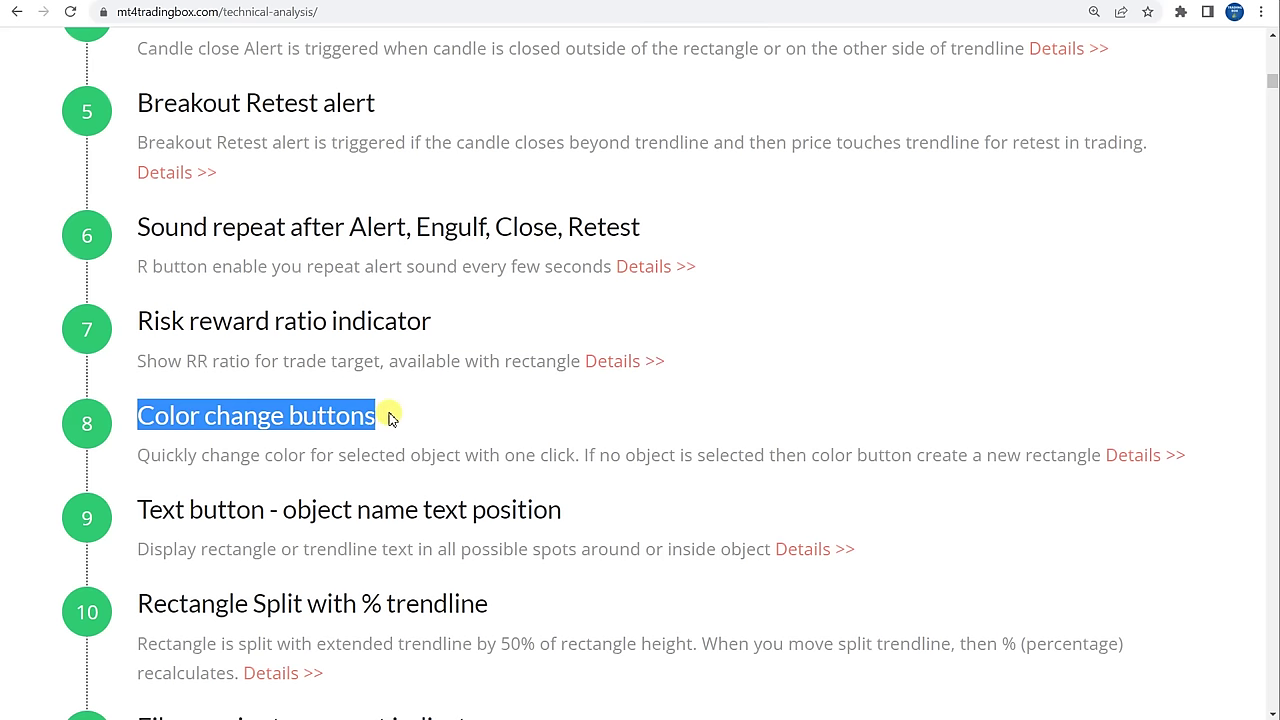
Clear the highlighted Color change buttons heading on the web page, and recolour the supply rectangle with the salmon fill in MetaTrader 5.
left_click(376, 418)
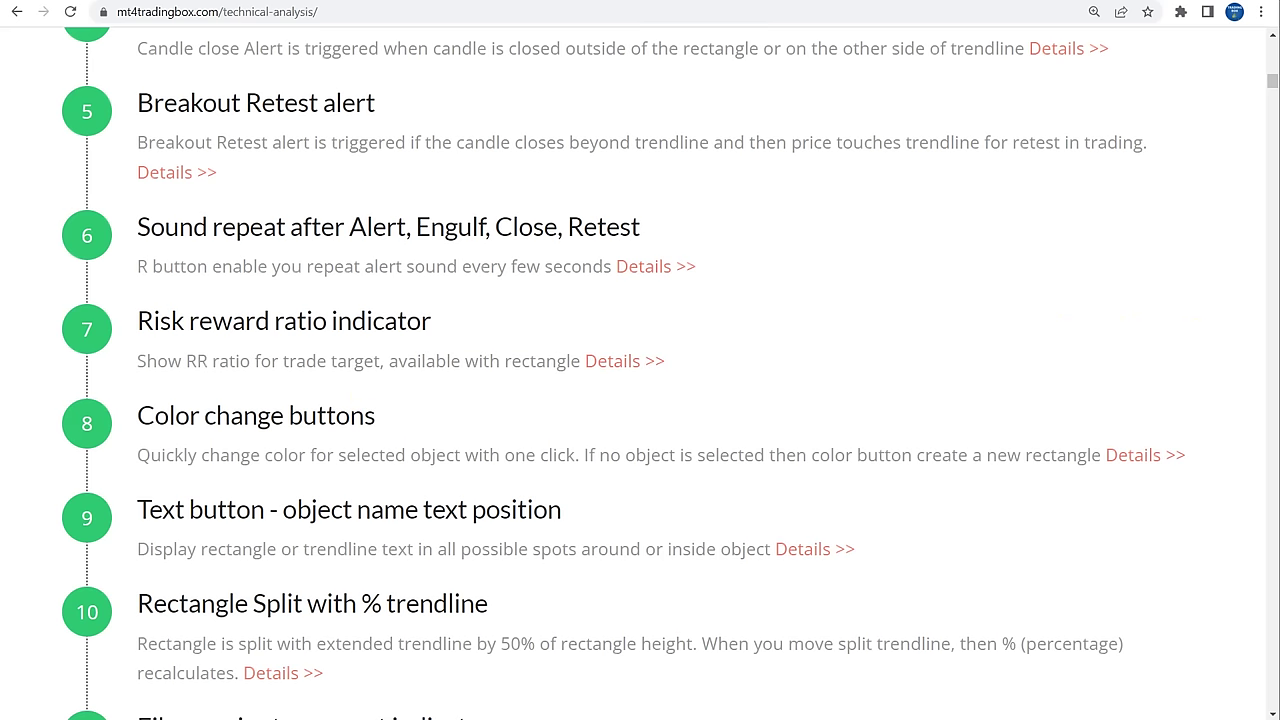
key("alt+Tab")
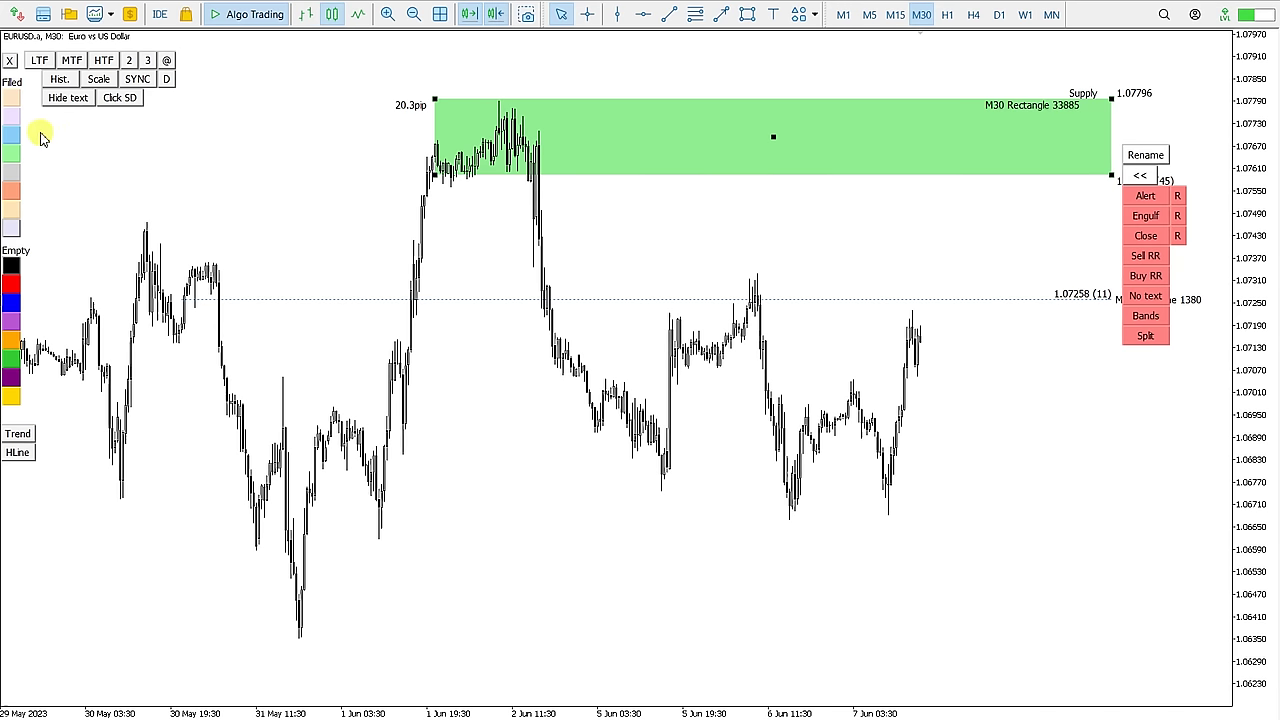
left_click(12, 192)
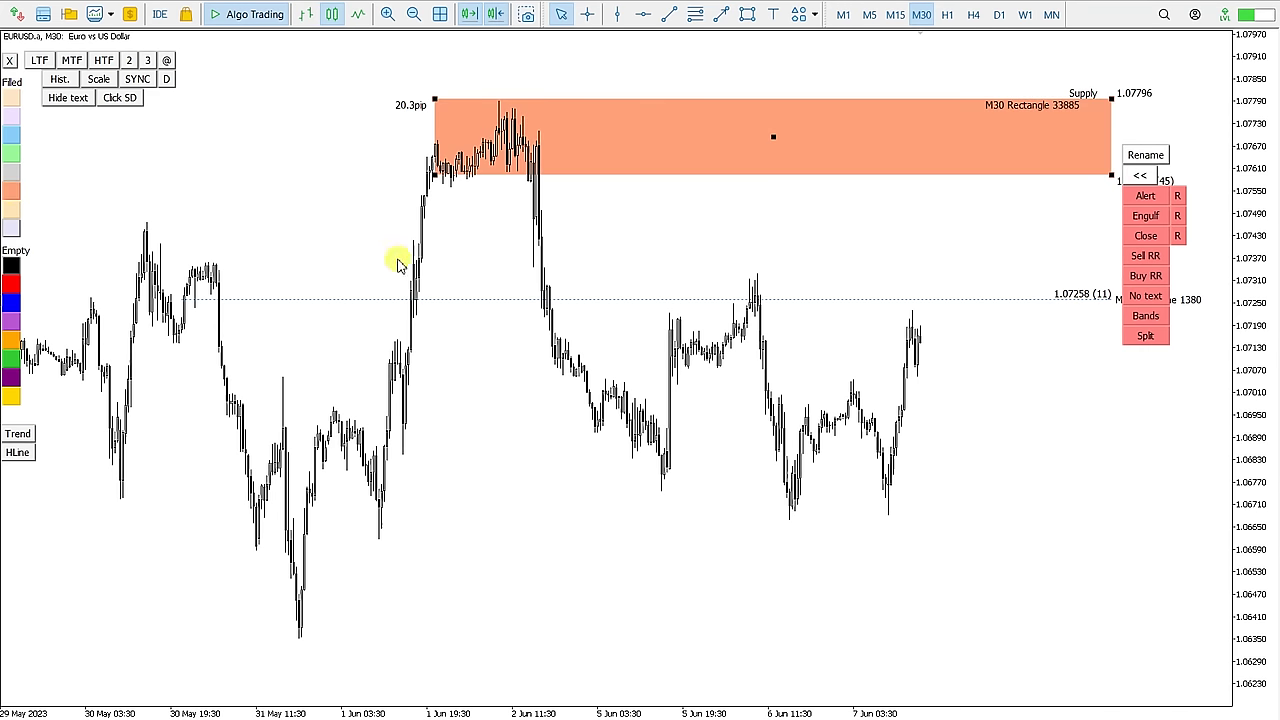
Select the trendline at 1.07258 and change its color to black.
left_click(410, 299)
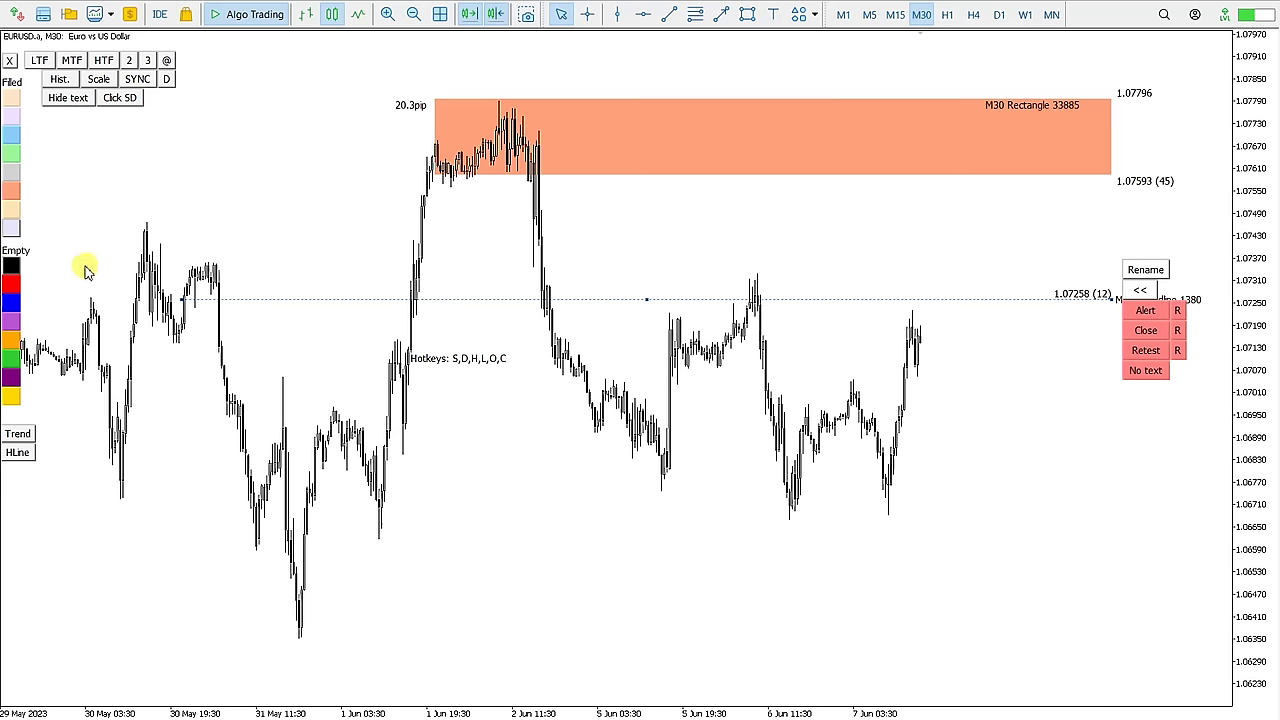
left_click(14, 286)
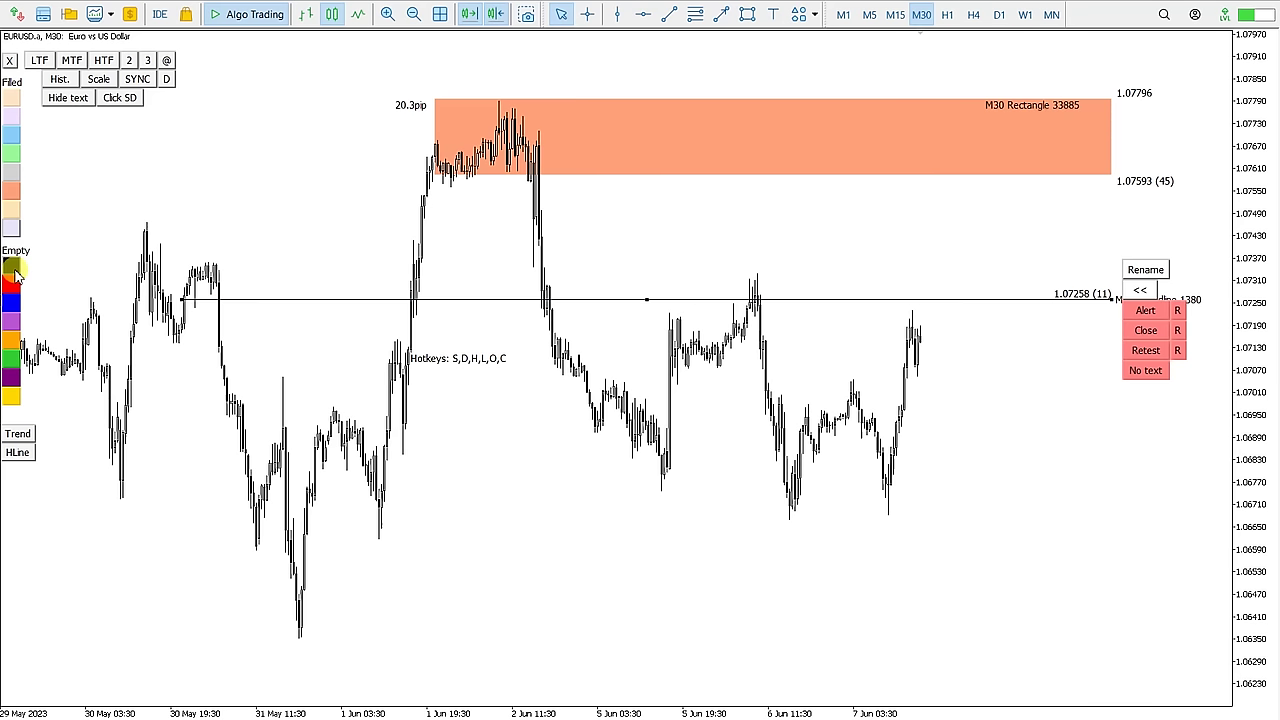
left_click(13, 271)
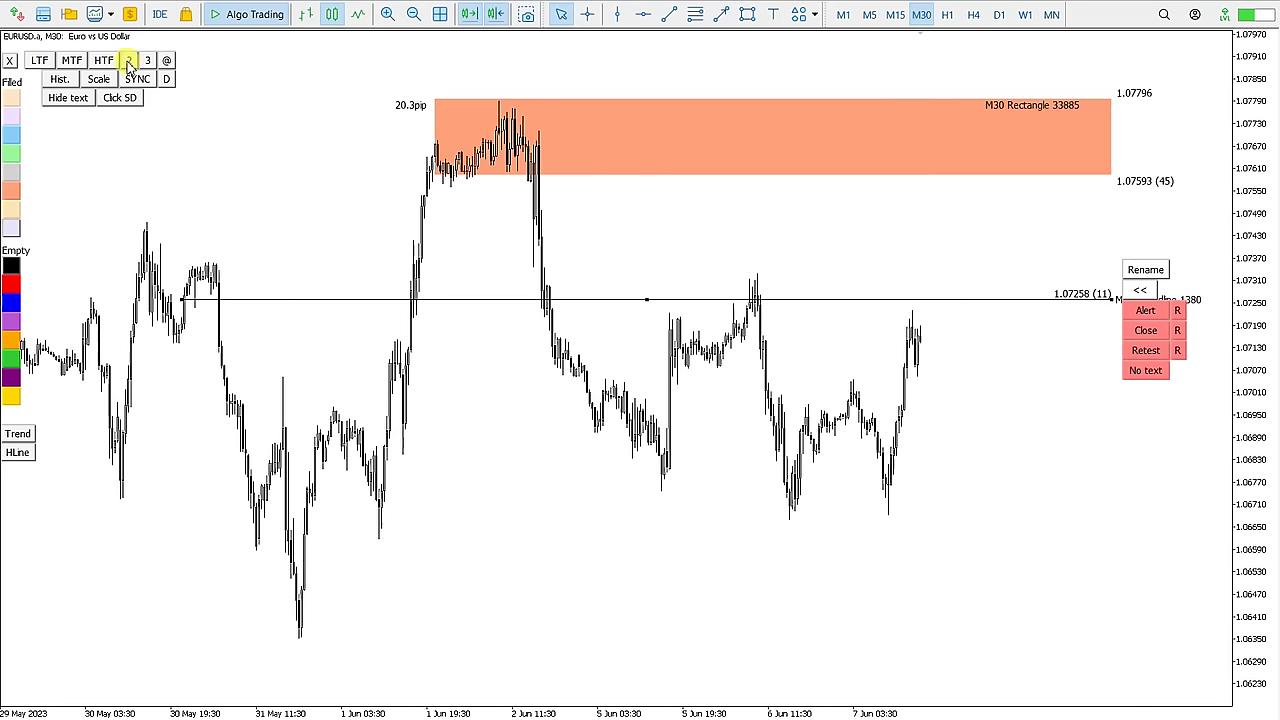
Recolour the selected trendline at 1.07258 purple (MediumOrchid) and set its line width to 3.
left_click(148, 61)
left_click(12, 320)
left_click(148, 61)
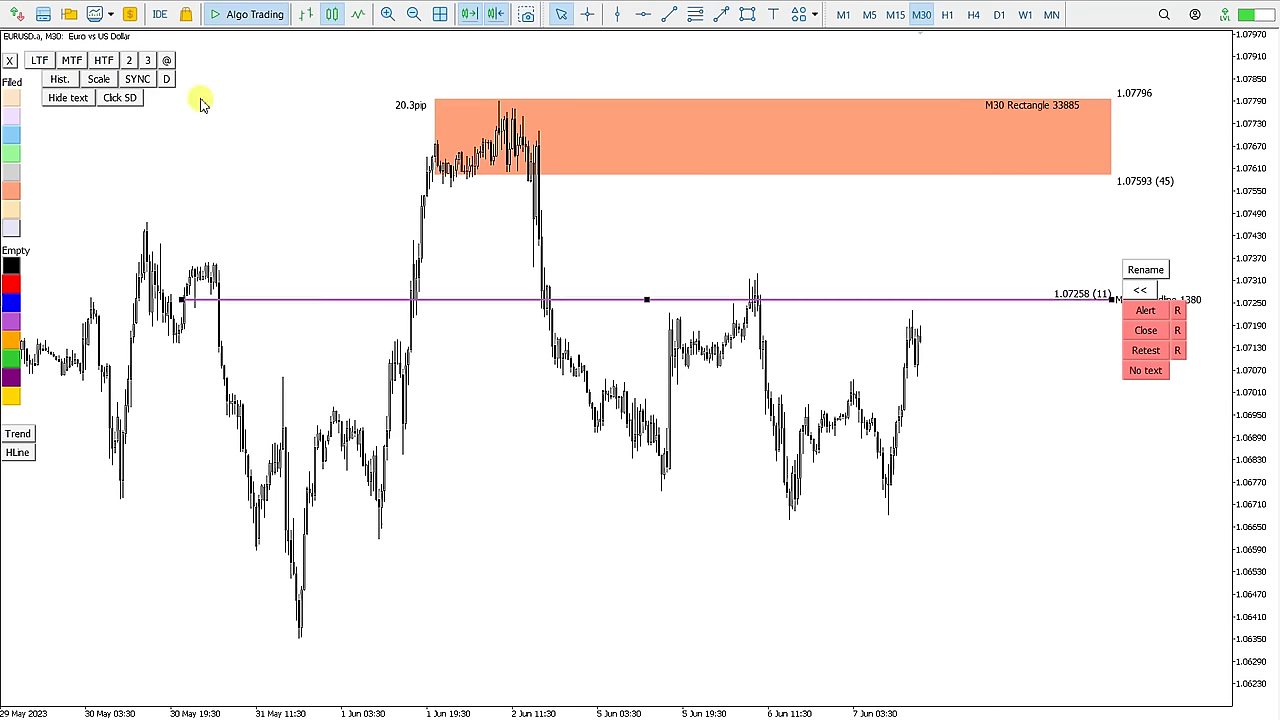
Change the supply rectangle to an unfilled blue outline with line width 3, trying the pale green fill first, and deselect it.
left_click(437, 106)
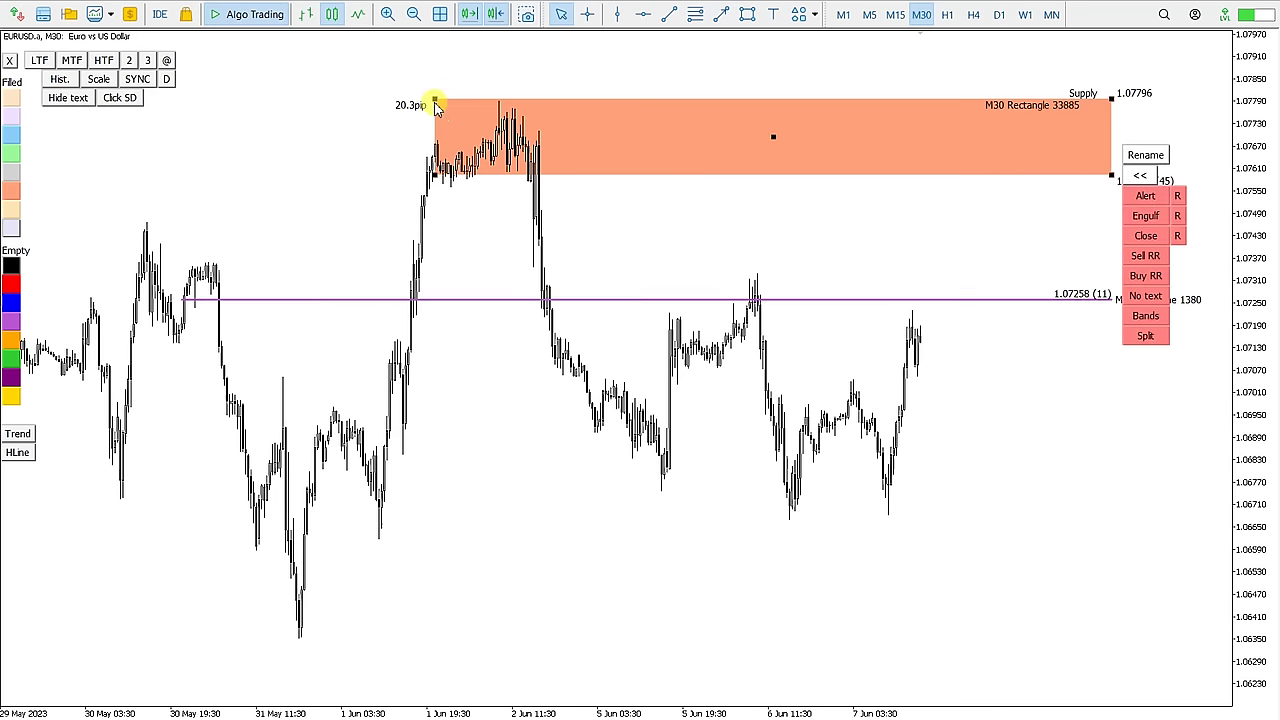
left_click(14, 158)
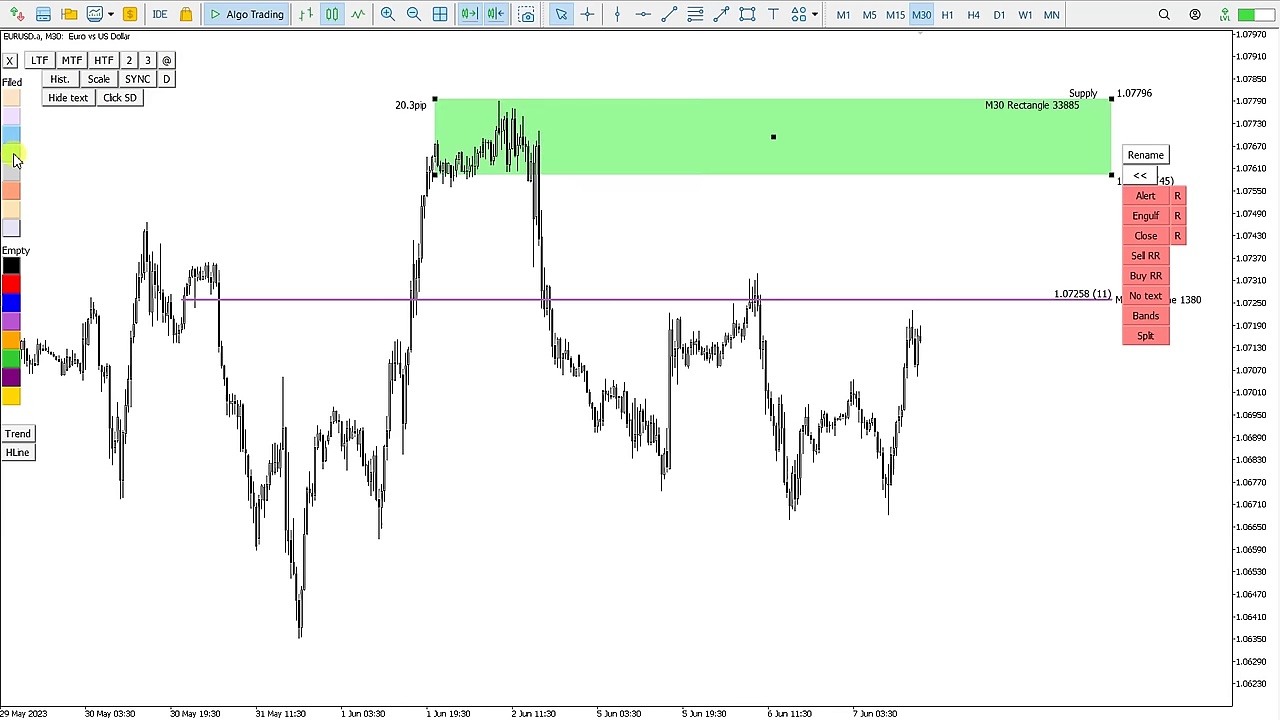
left_click(11, 267)
left_click(11, 288)
left_click(17, 303)
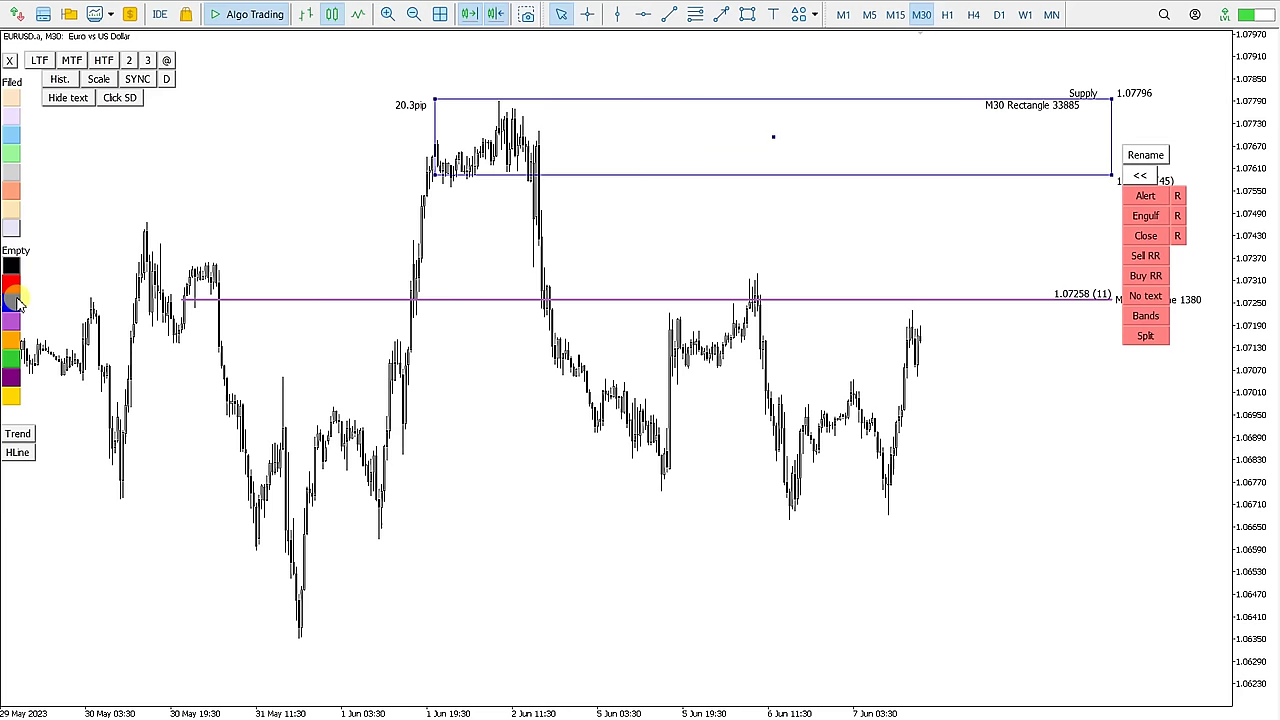
left_click(148, 61)
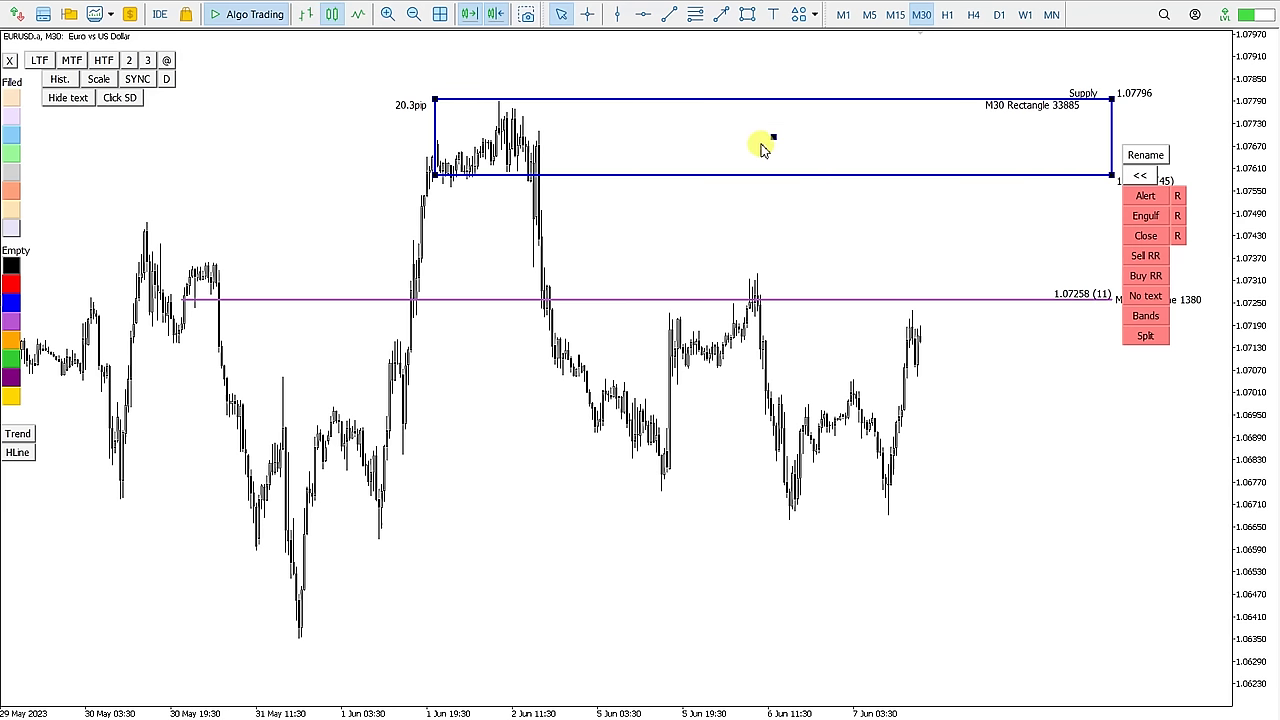
left_click(773, 140)
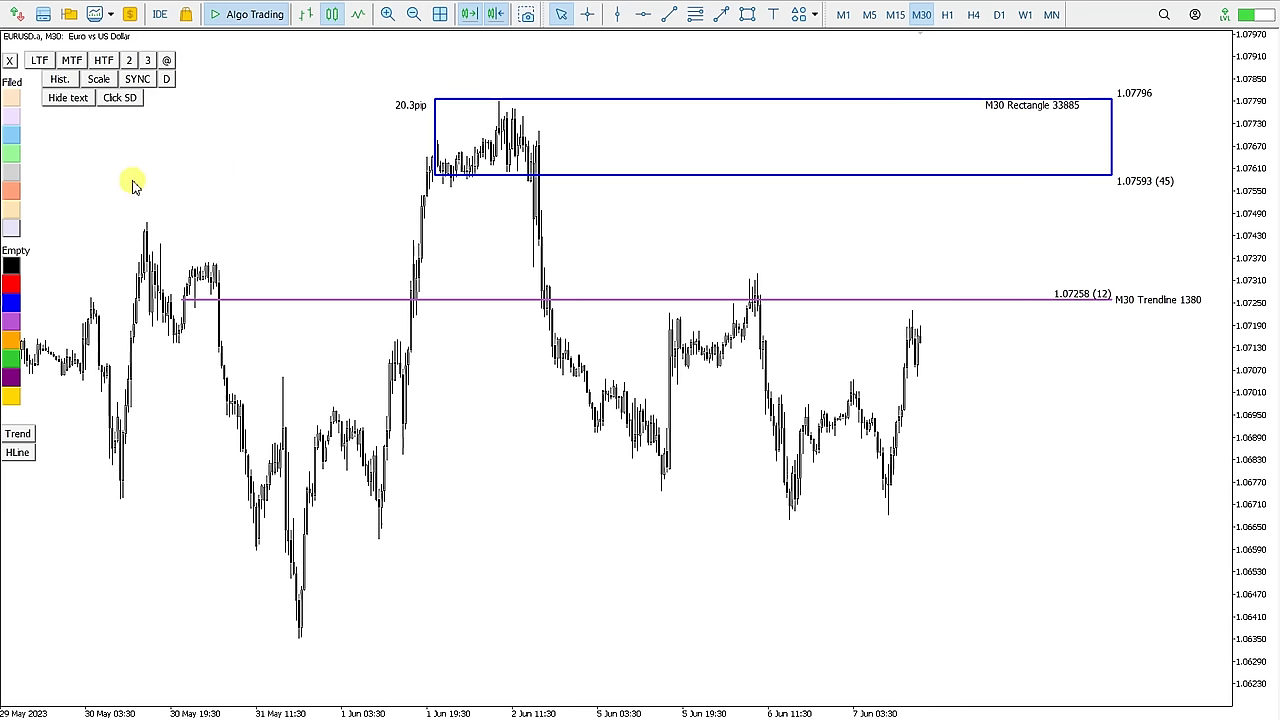
Create a pale green filled rectangle, place it below the trendline at about 1.0661 to 1.0674, and deselect it.
left_click(13, 158)
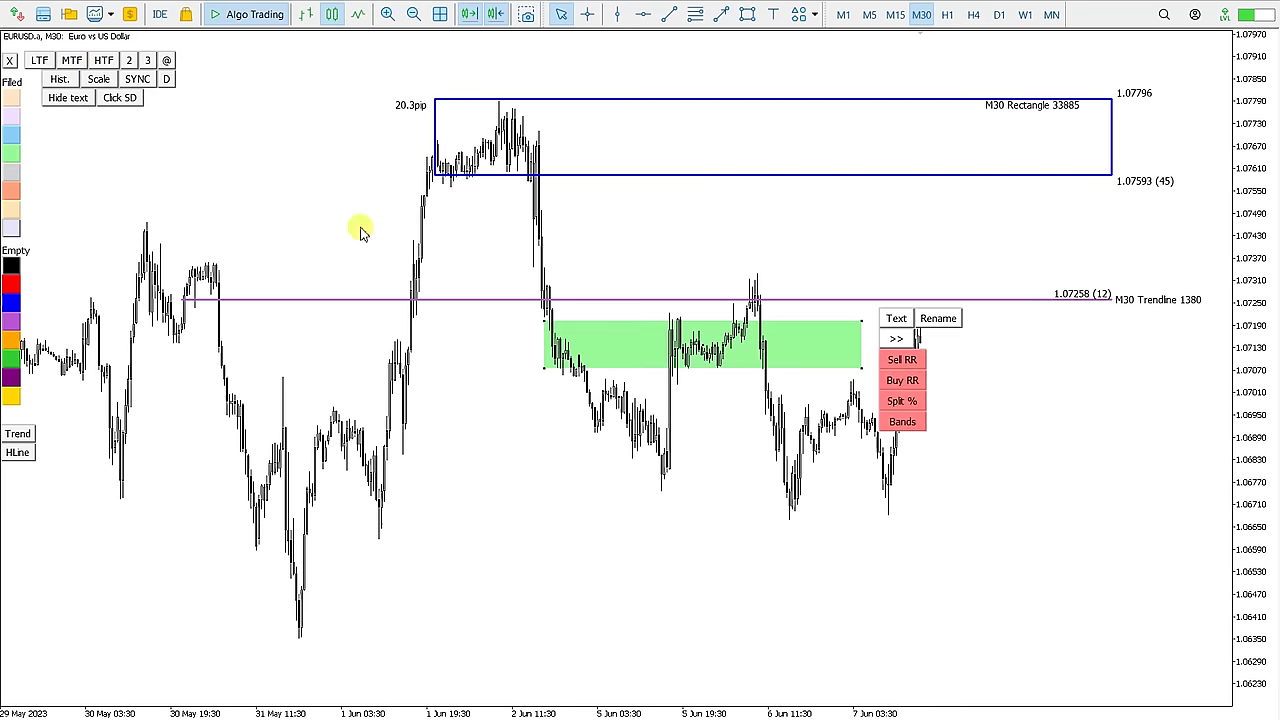
left_click_drag(703, 347, 533, 522)
left_click(533, 525)
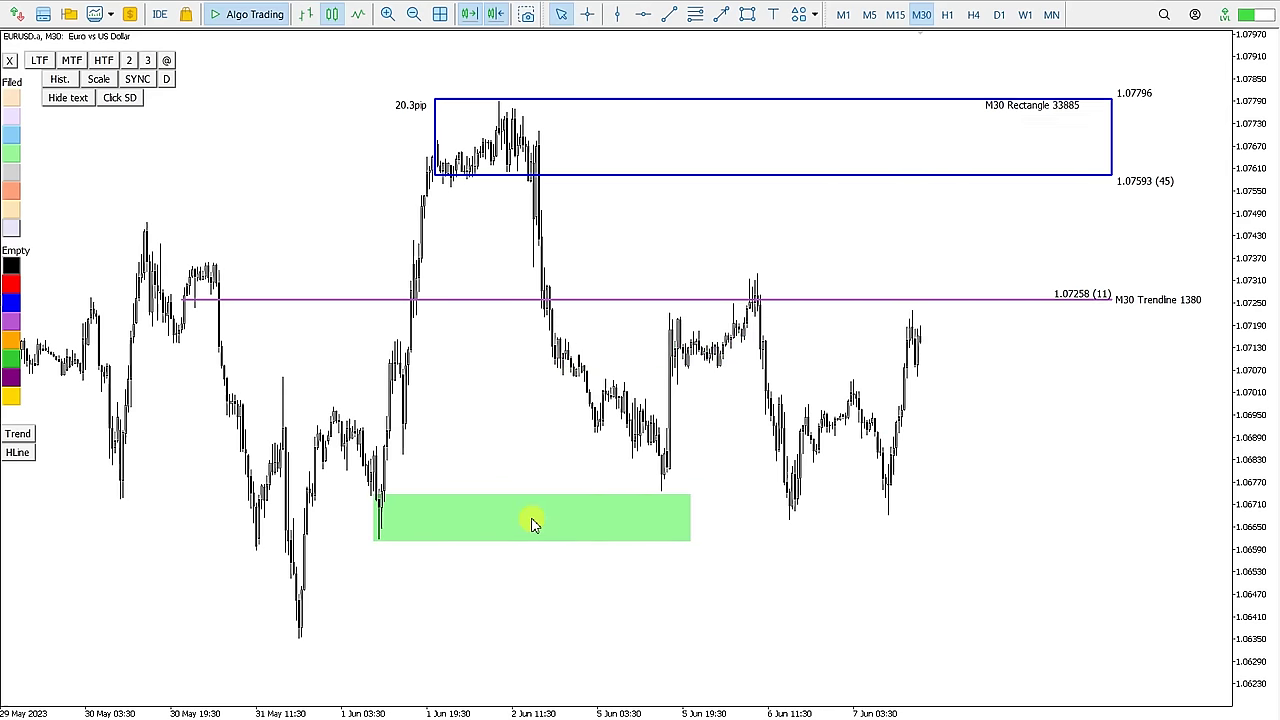
Create a red trendline at about 1.0648 beneath the green rectangle and a blue horizontal line at 1.06945.
left_click(18, 451)
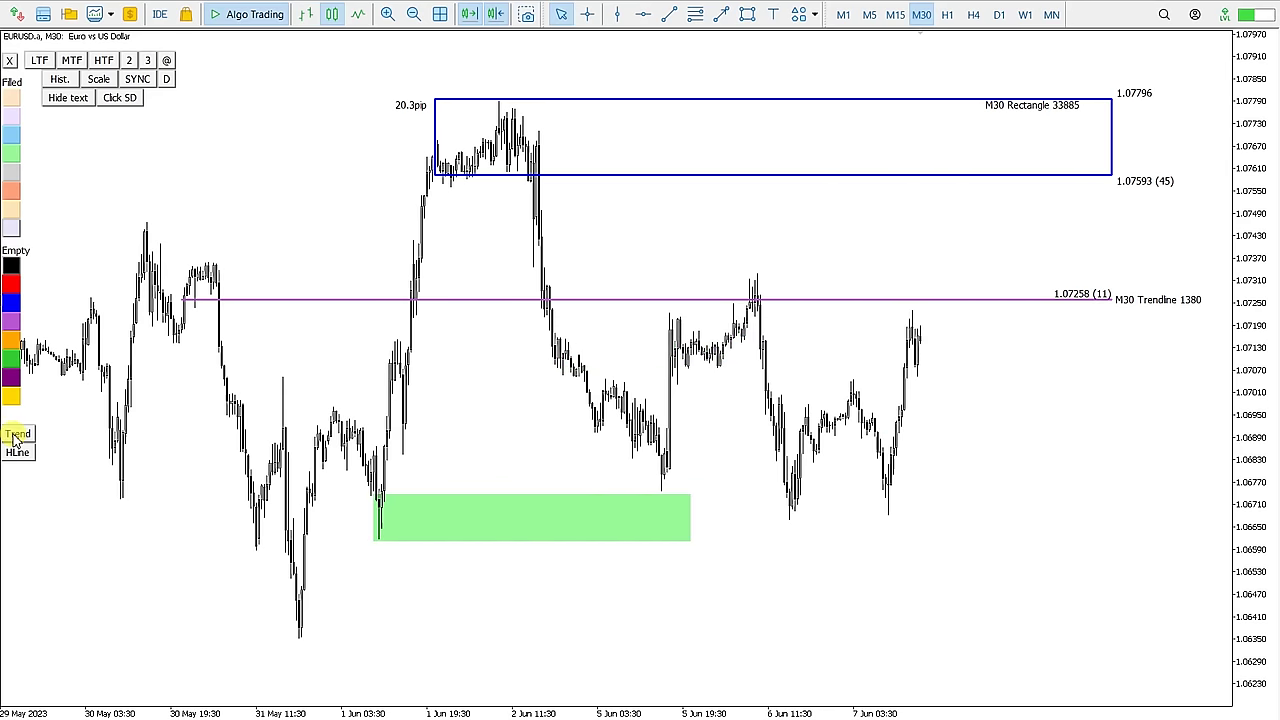
left_click_drag(674, 368, 652, 588)
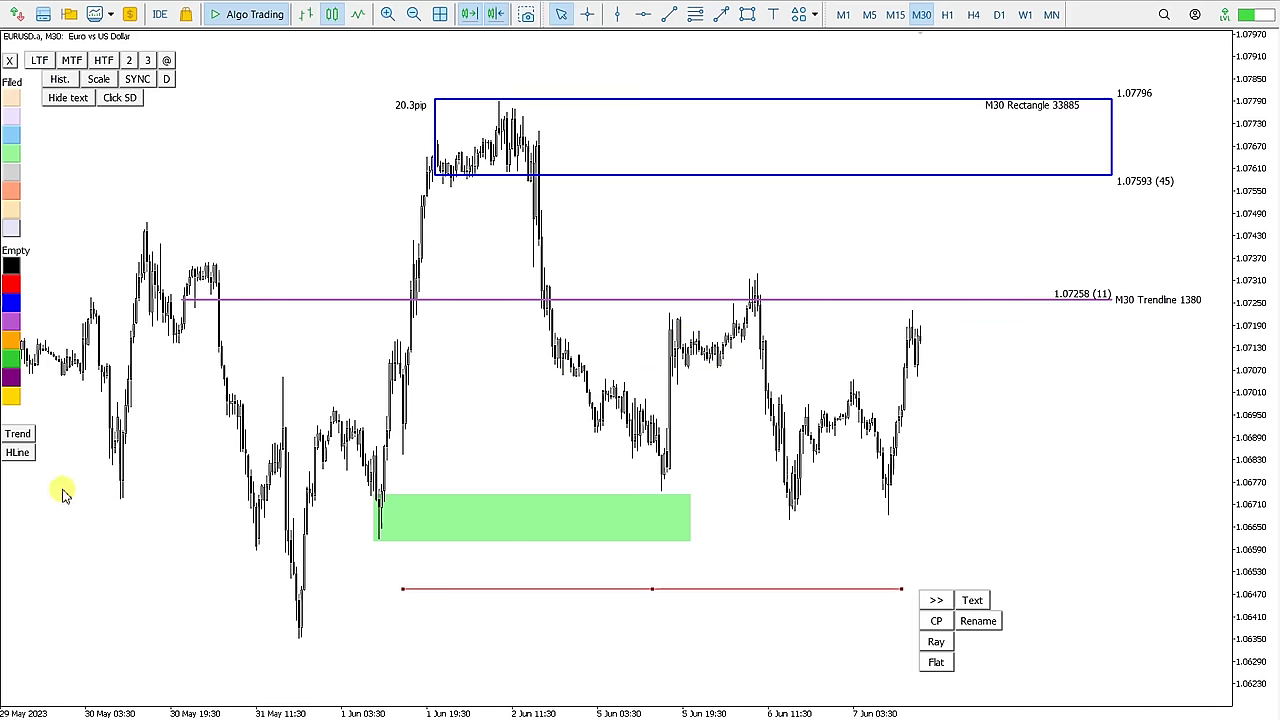
left_click(18, 452)
left_click_drag(690, 375, 703, 414)
Open the inputs of the Trading box Technical analysis MT5 indicator and examine its filled and empty color settings.
right_click(318, 175)
left_click(284, 165)
right_click(303, 146)
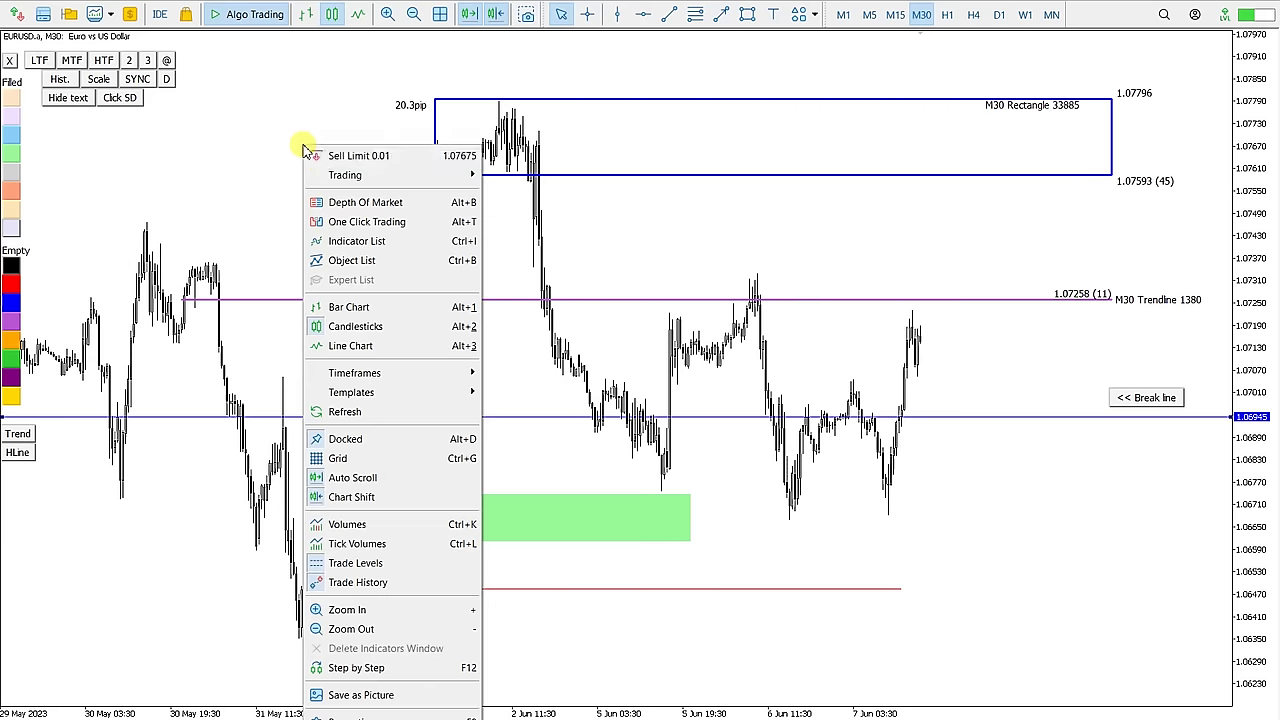
left_click(378, 242)
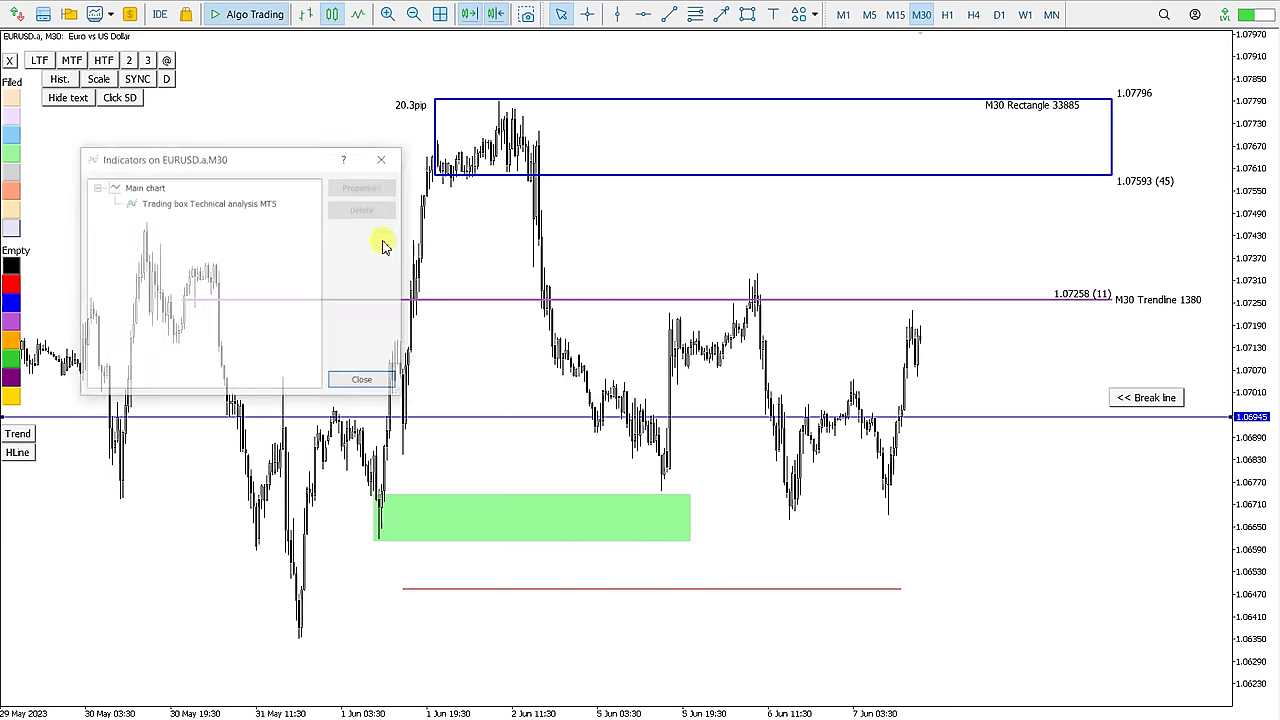
double_click(228, 203)
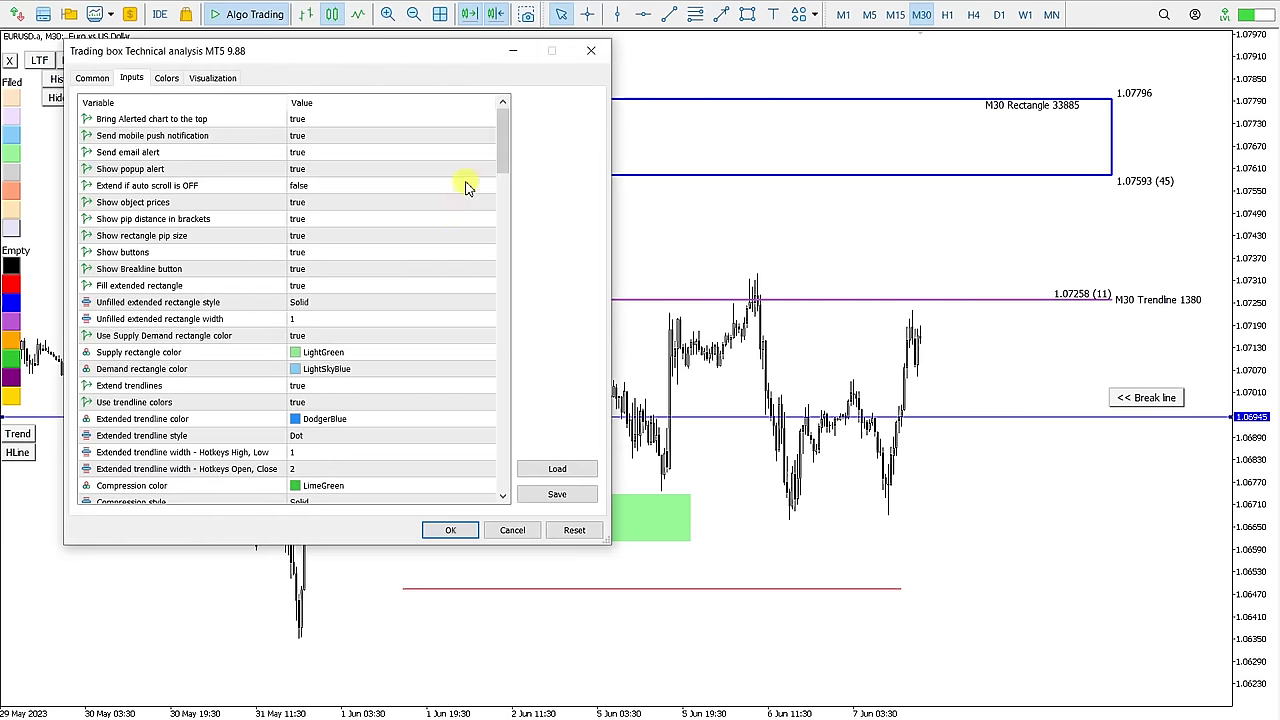
left_click_drag(507, 160, 523, 252)
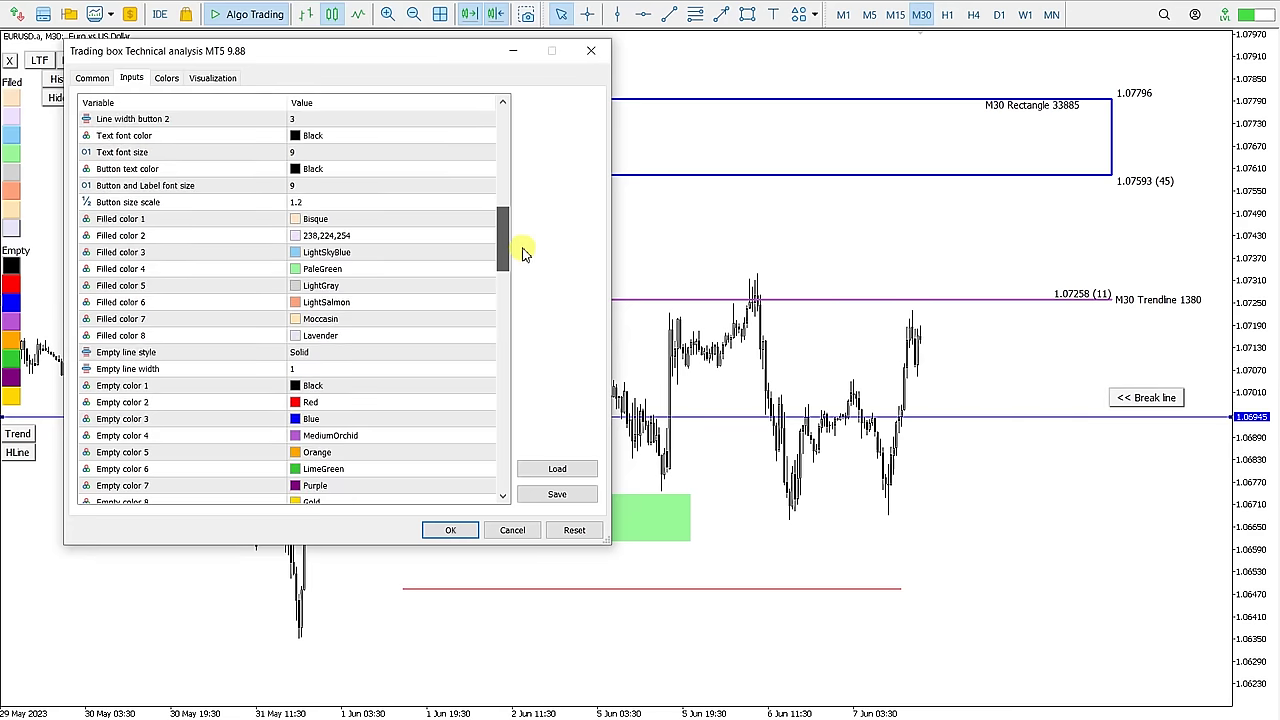
left_click(298, 232)
left_click(315, 255)
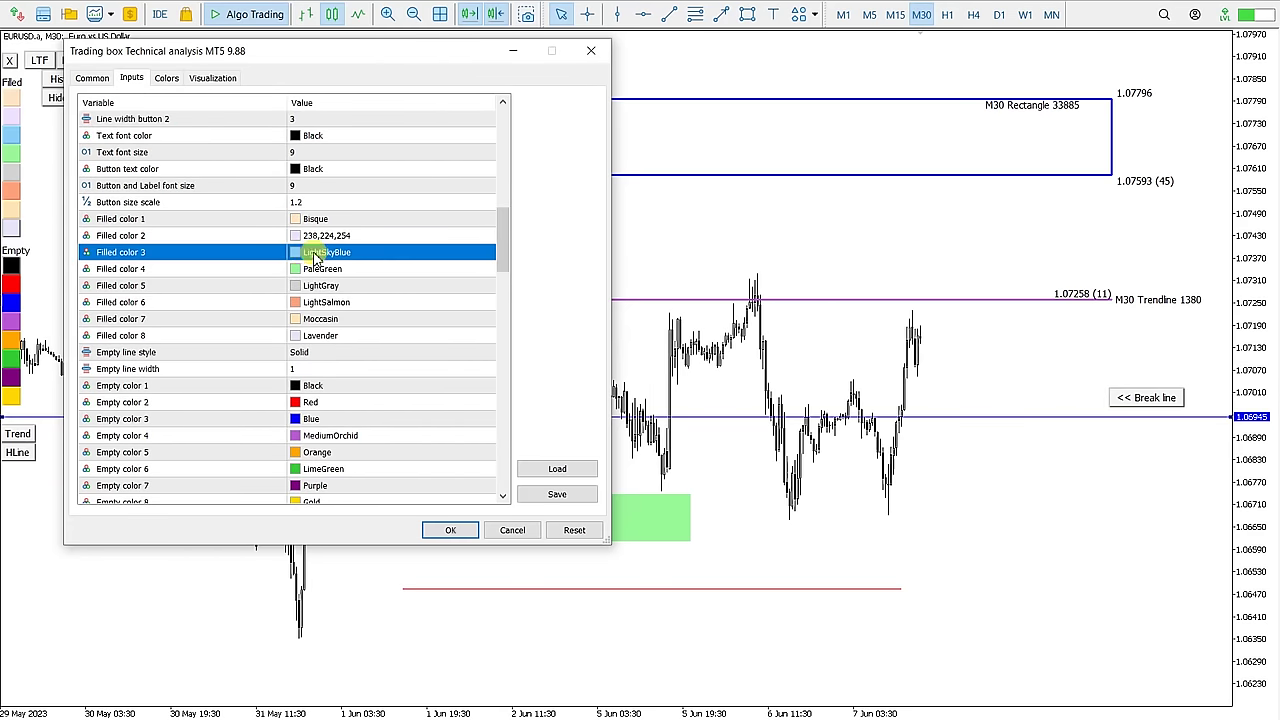
left_click(172, 287)
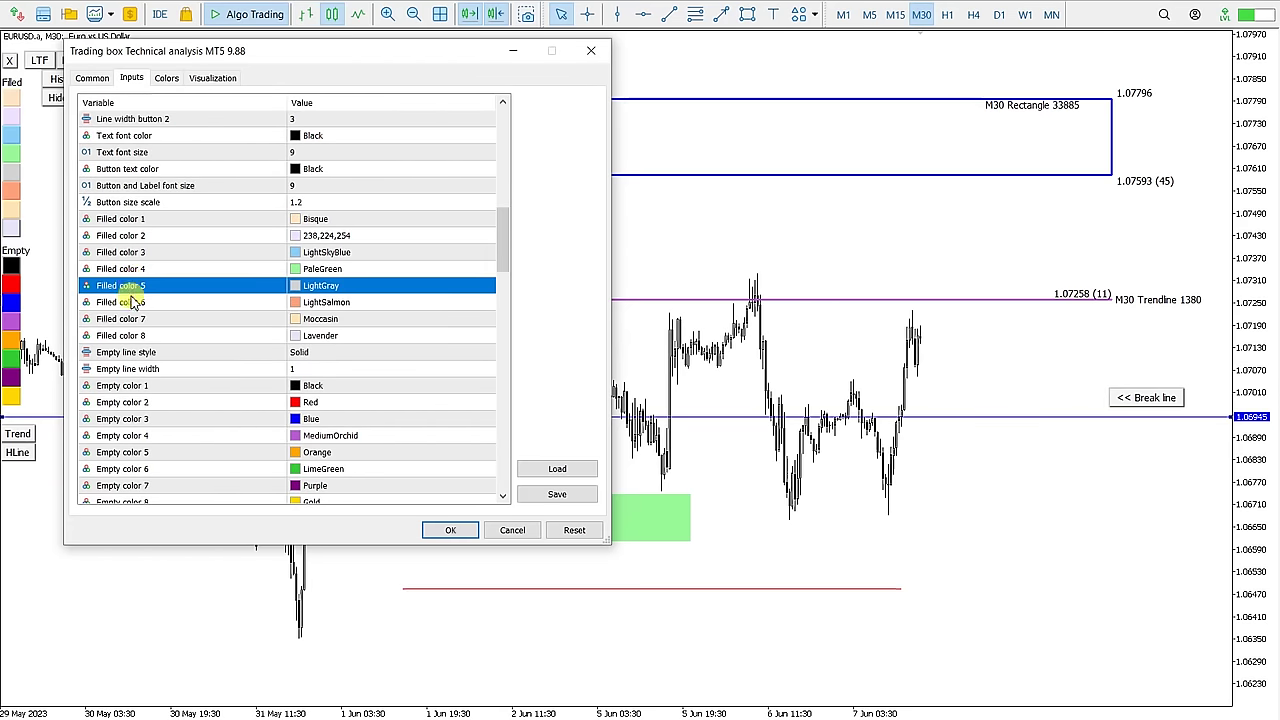
left_click(340, 418)
Examine the color, style and width inputs for newly created trendlines and horizontal lines, and close the indicator settings and list.
left_click_drag(506, 251, 520, 352)
left_click(195, 351)
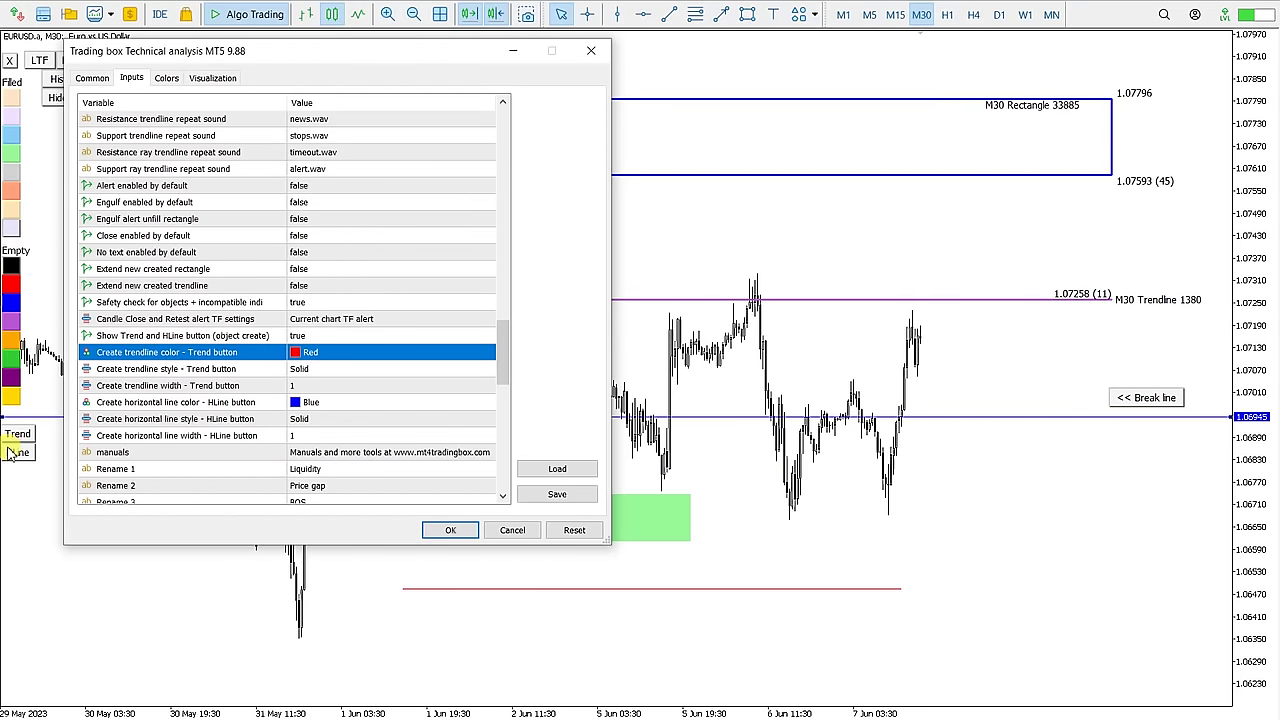
left_click(300, 402)
left_click(303, 418)
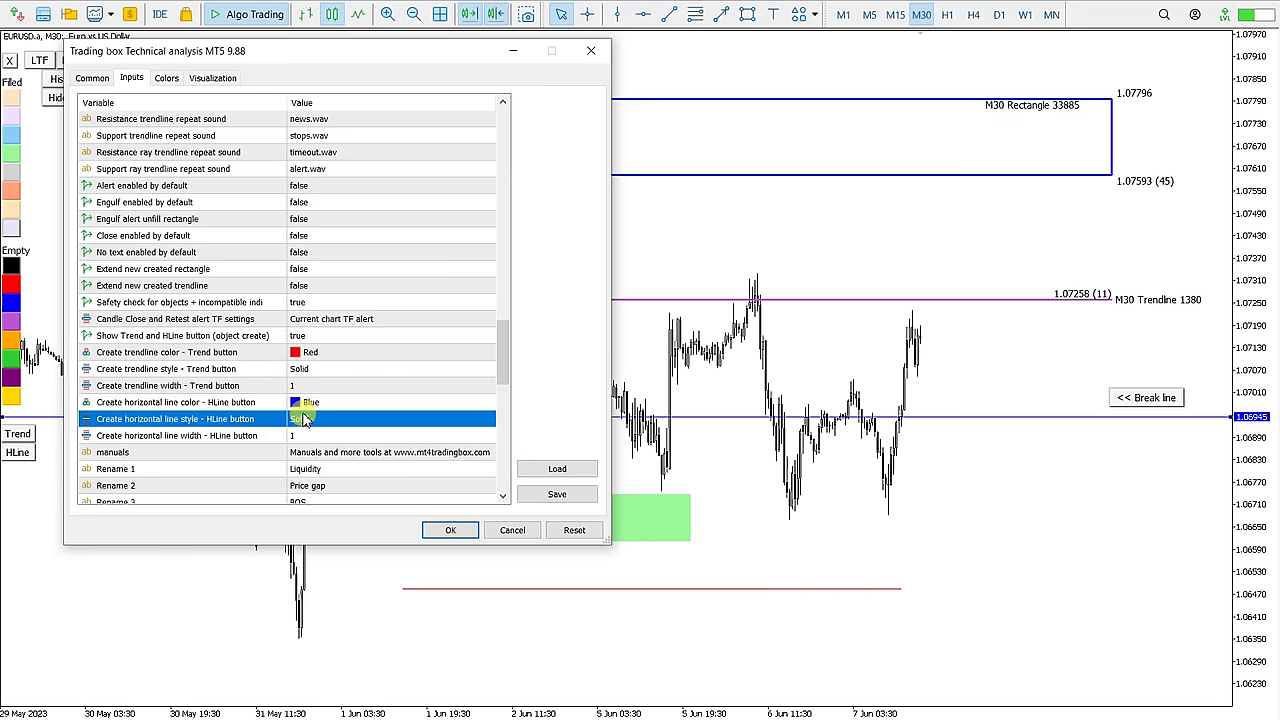
left_click(320, 435)
left_click(308, 352)
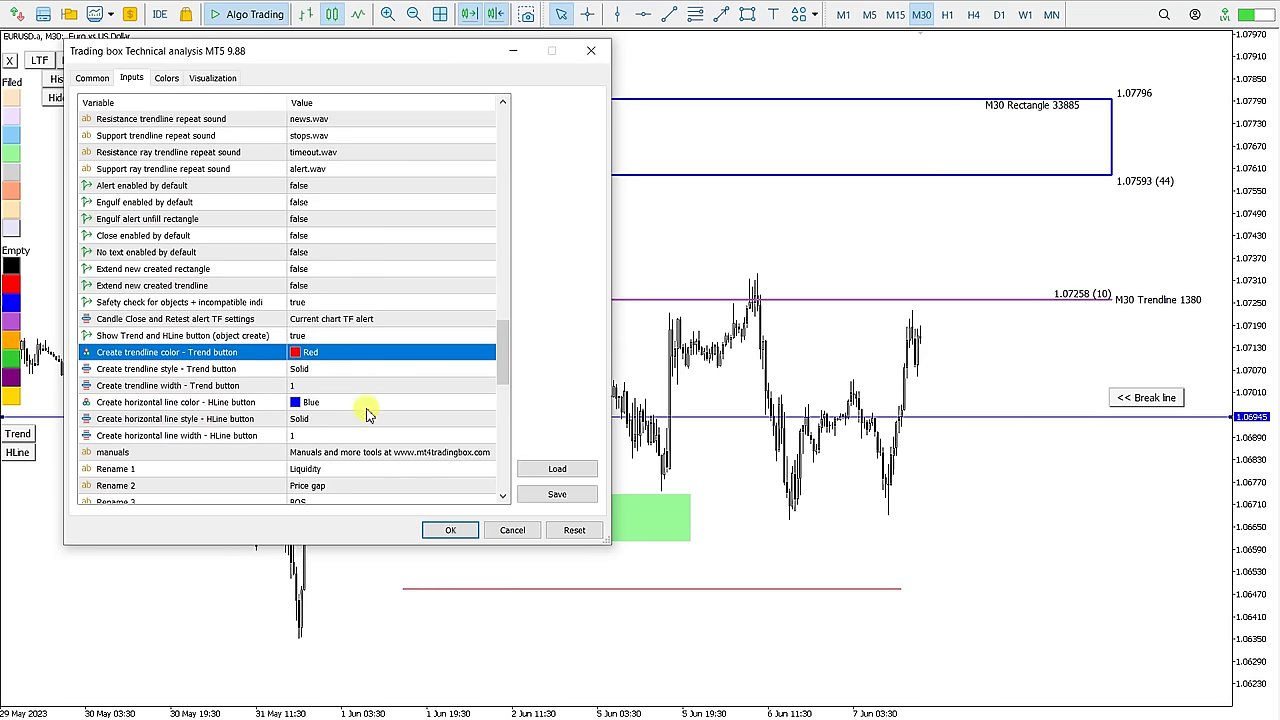
left_click(447, 529)
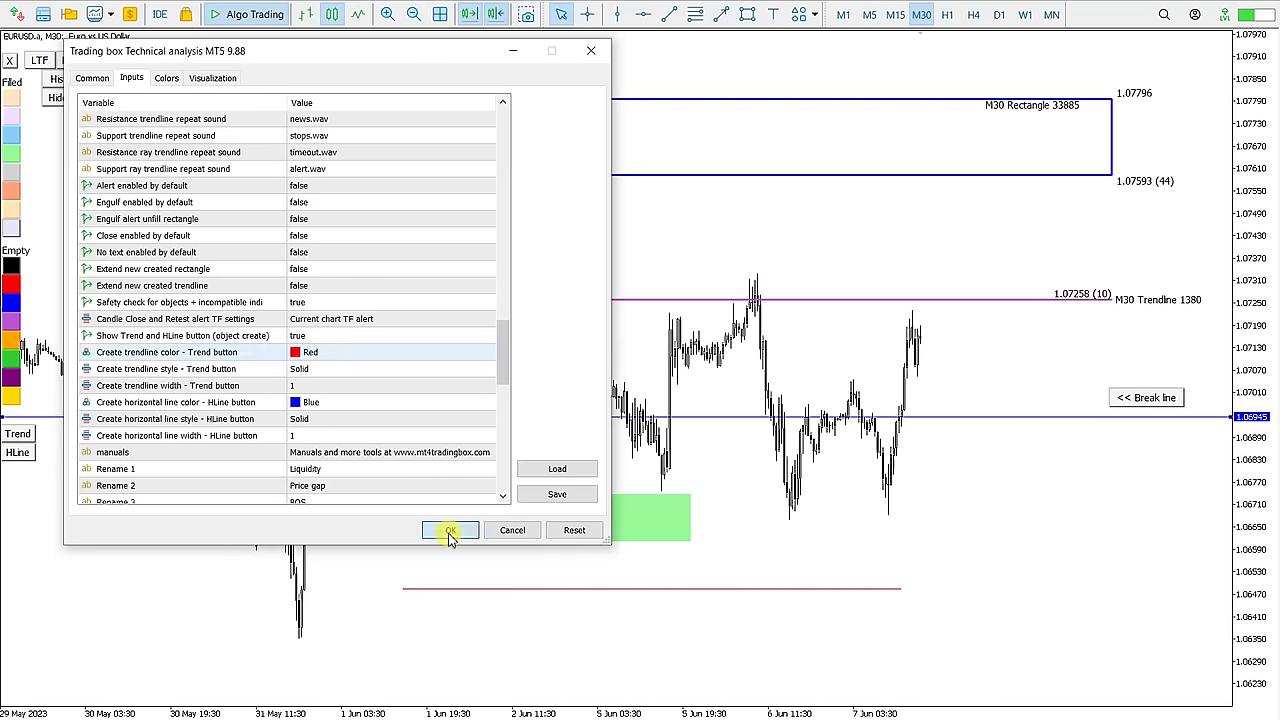
left_click(372, 381)
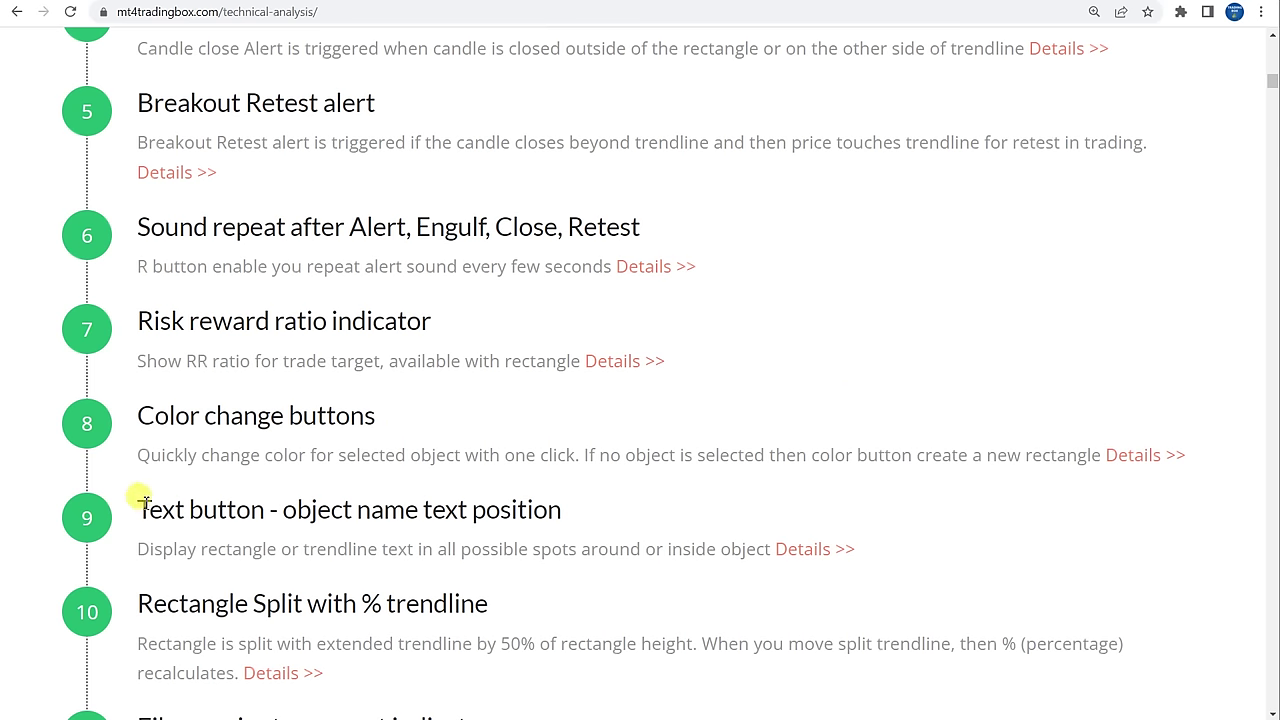
Highlight the heading "Text button - object name text position" on the web page and look over the features that follow it.
left_click_drag(144, 500, 586, 503)
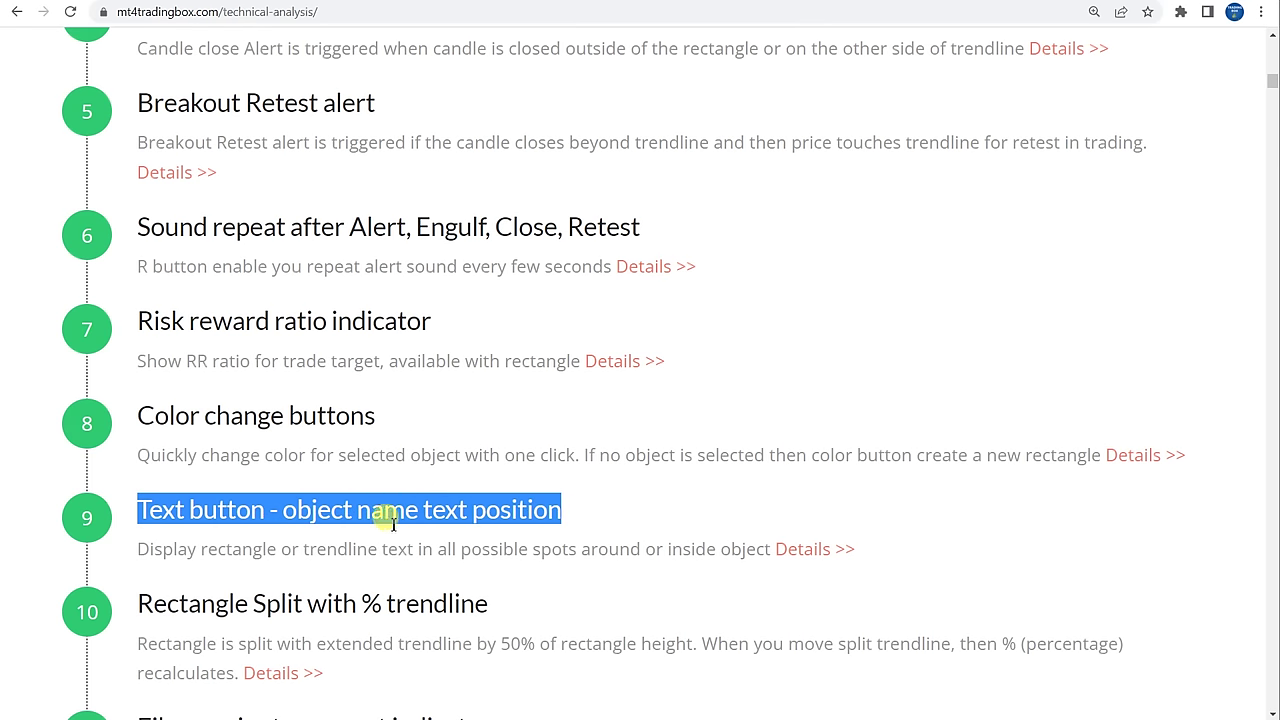
scroll(430, 470, "down", 3)
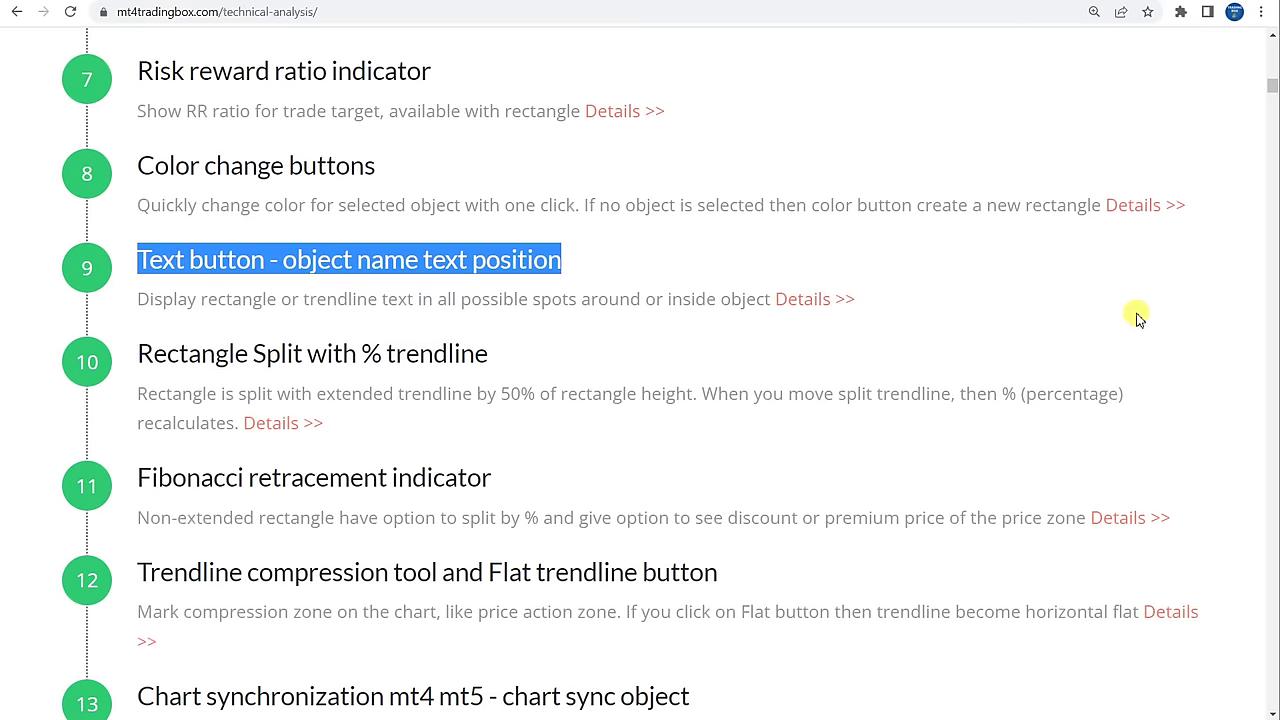
In MetaTrader 5, create a pale green rectangle and enlarge it to span about 1.0736 to 1.0764, starting around 30 May.
key("alt+Tab")
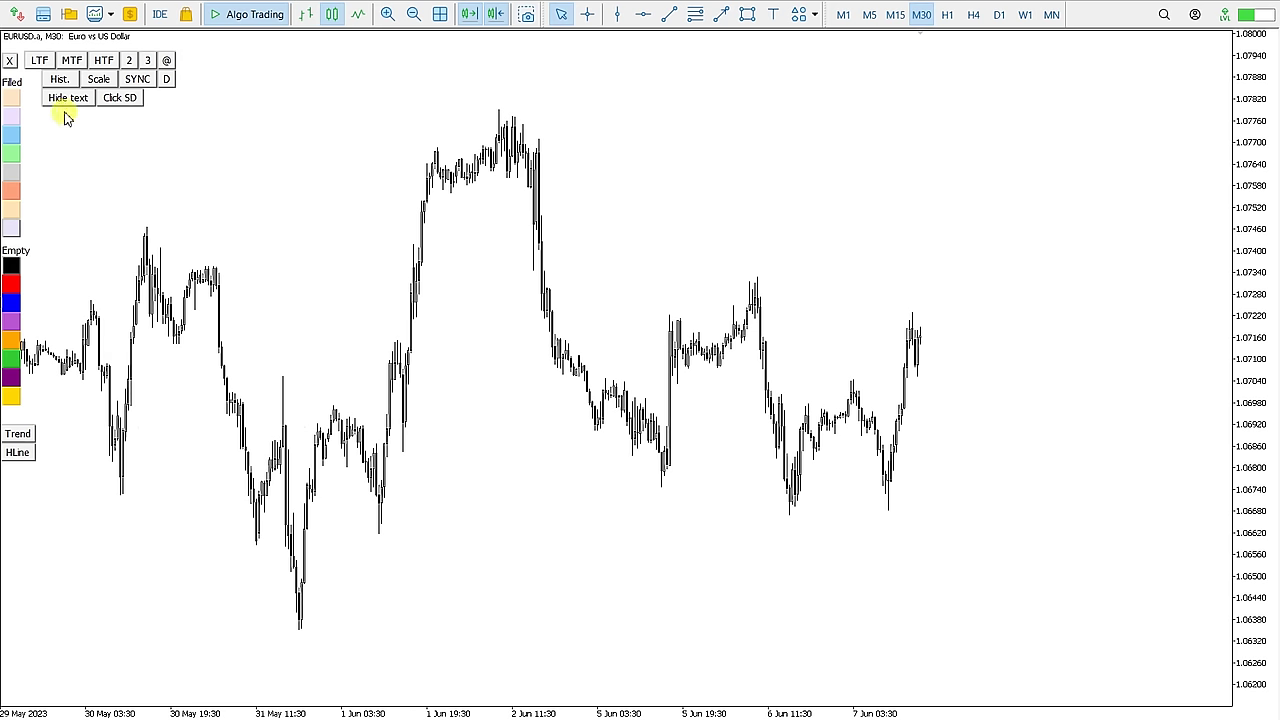
left_click(15, 158)
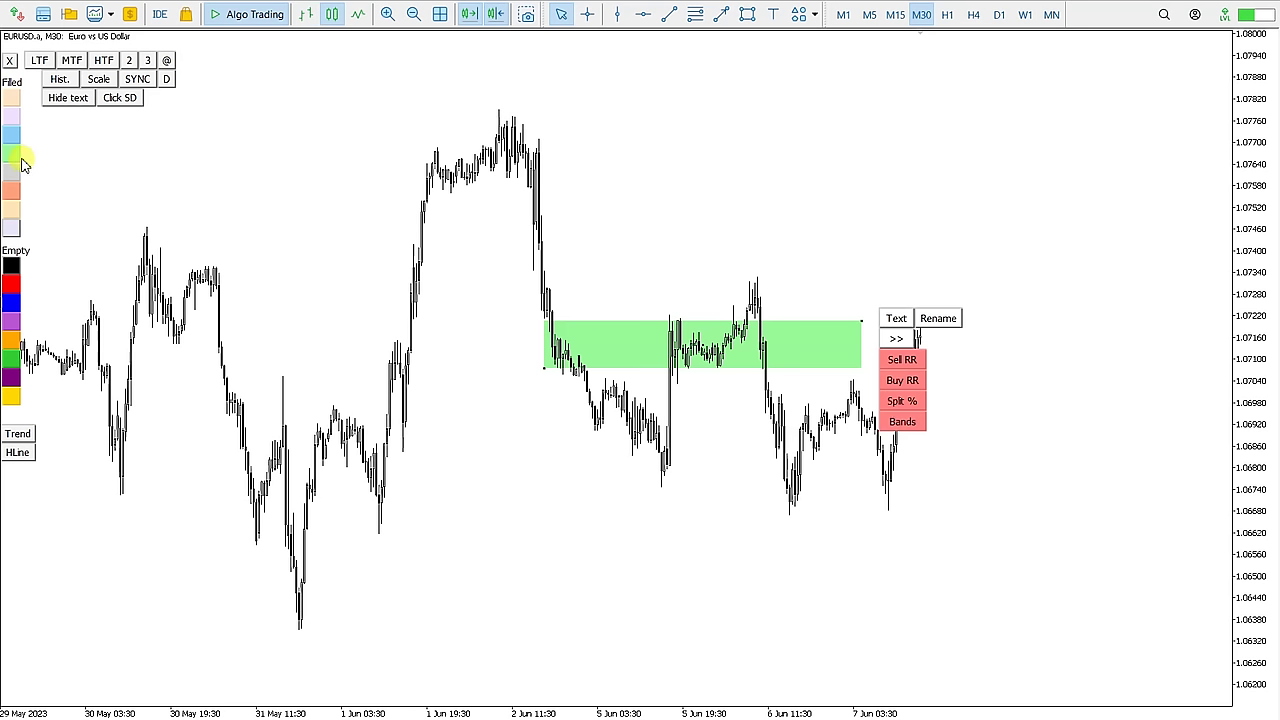
left_click_drag(706, 348, 552, 179)
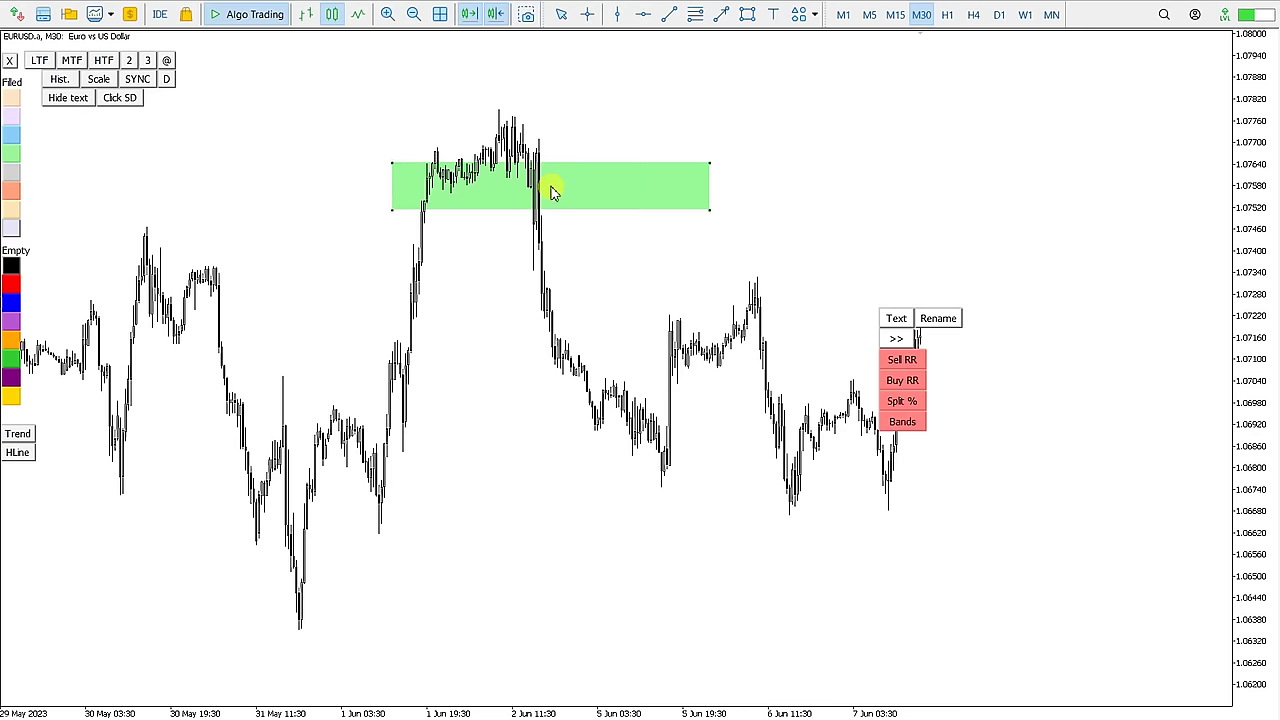
left_click_drag(391, 216, 136, 263)
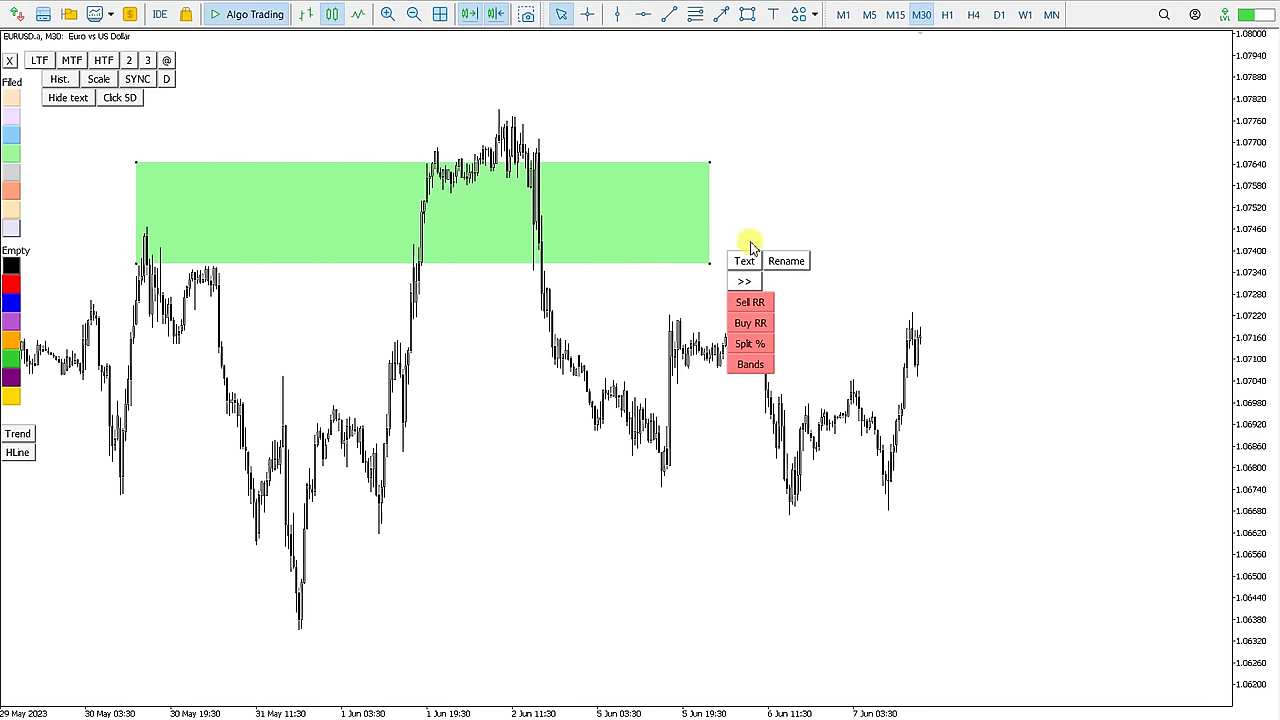
Shift the green rectangle to start around 31 May and display its name text at positions LU3 and RL3.
left_click(748, 261)
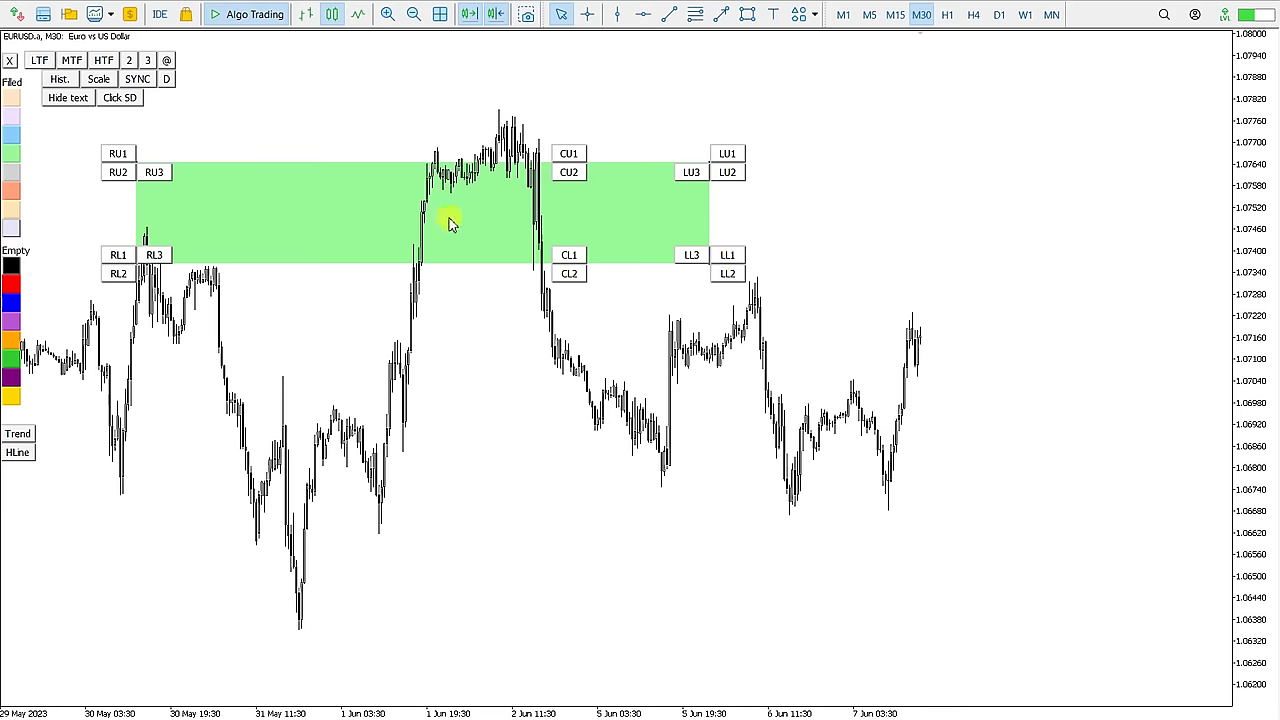
left_click_drag(422, 213, 563, 214)
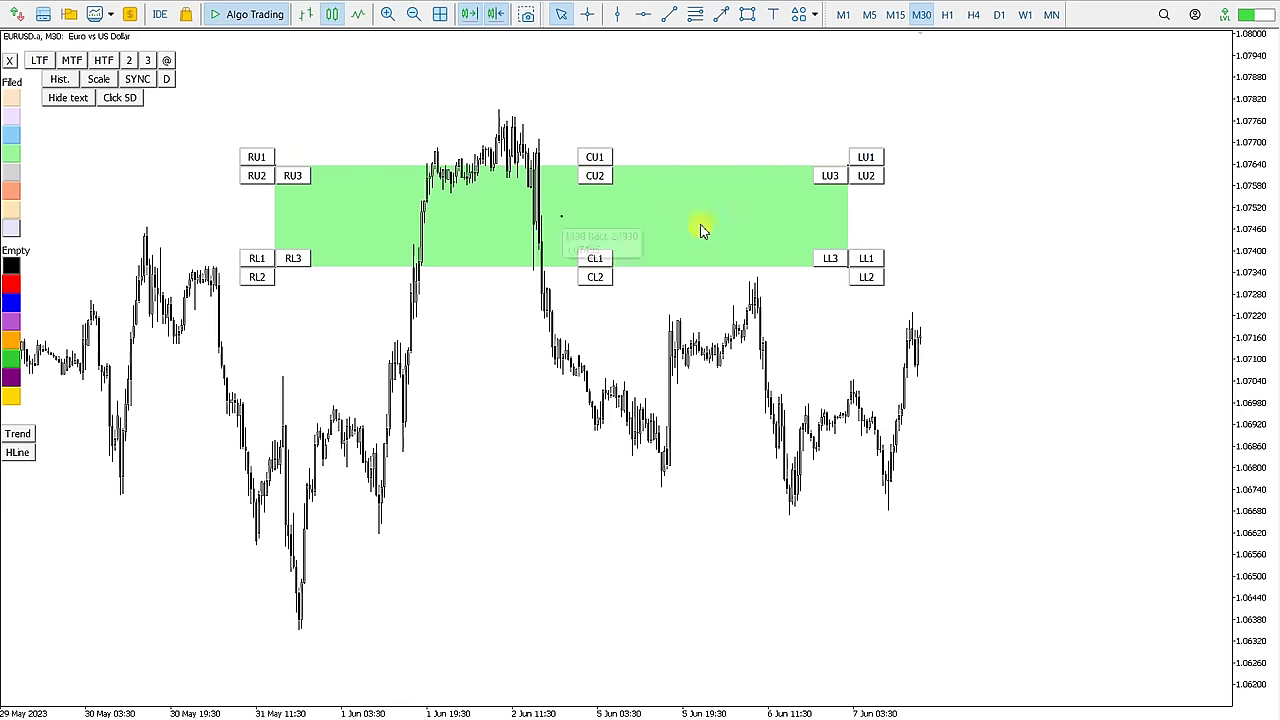
left_click(828, 176)
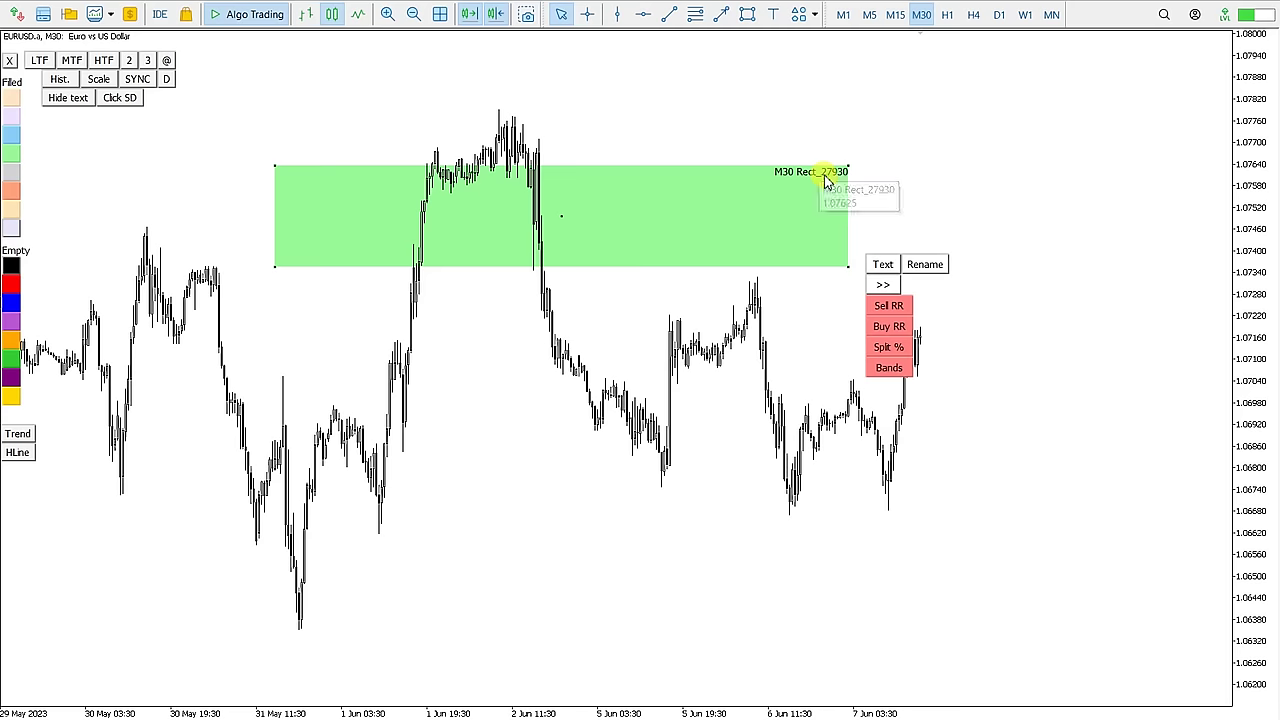
left_click(884, 264)
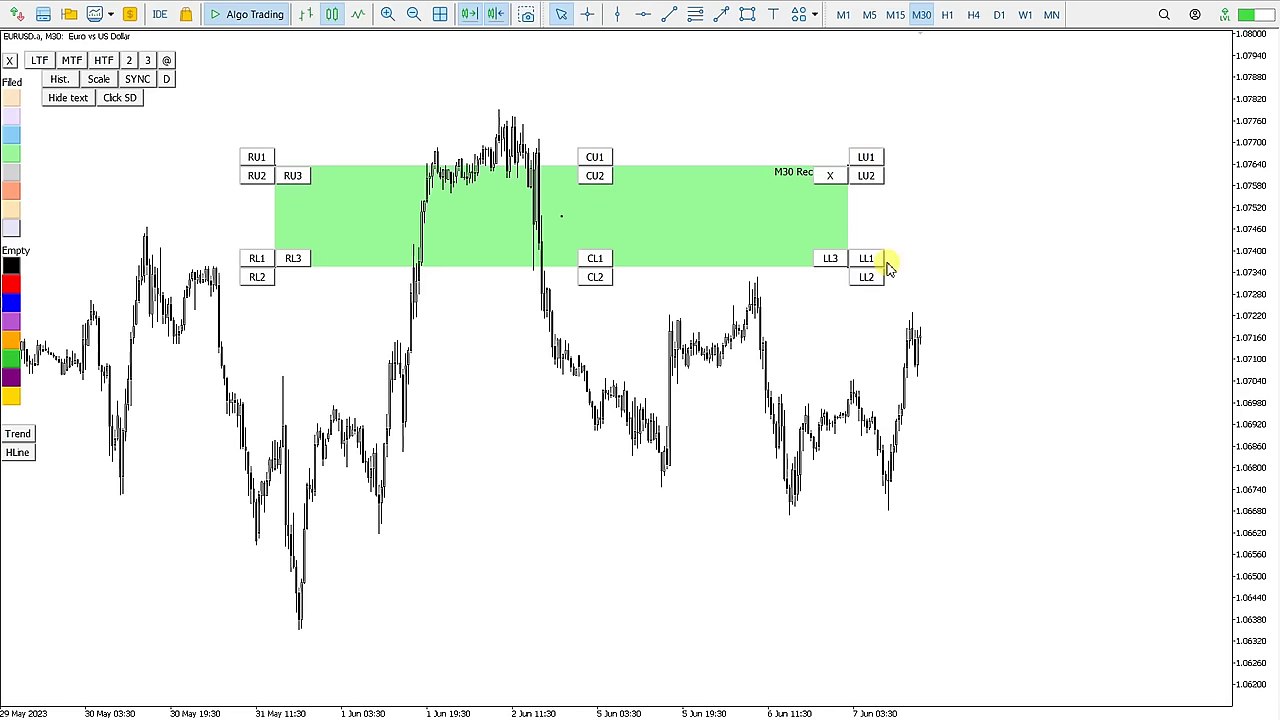
left_click(293, 259)
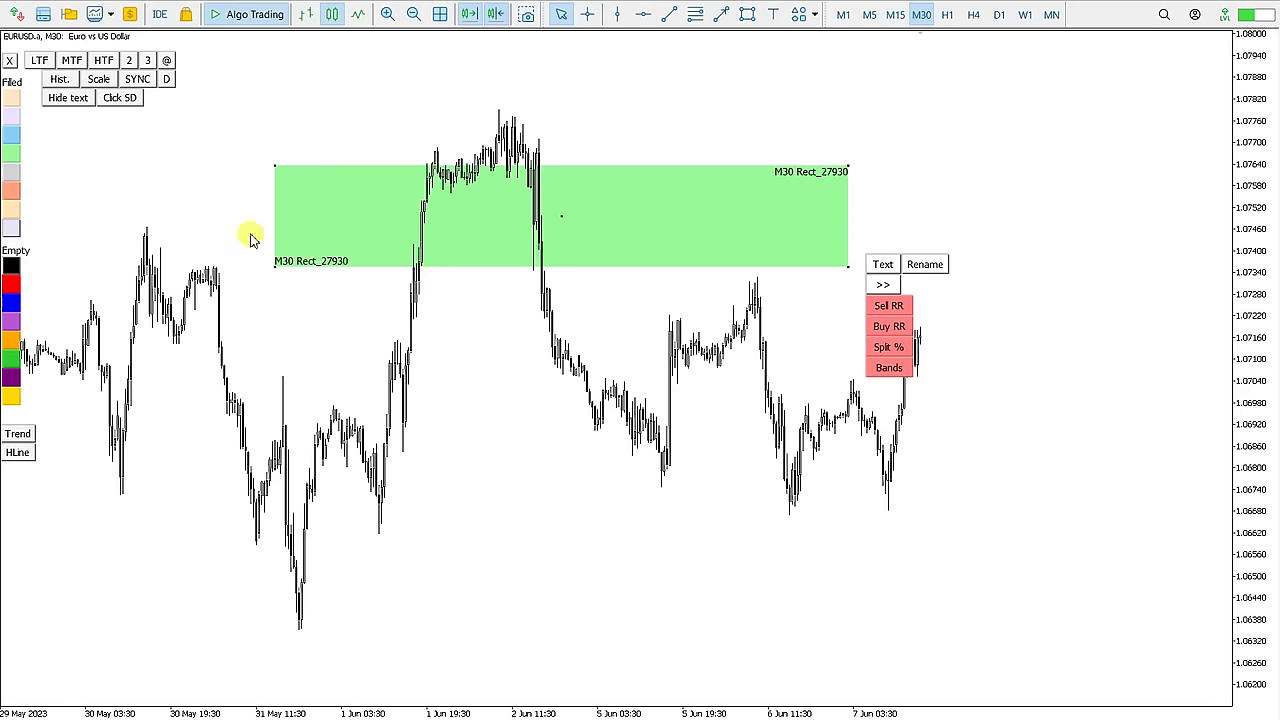
Remove the rectangle's name text from position LU3 and display it at position LL1.
left_click(884, 264)
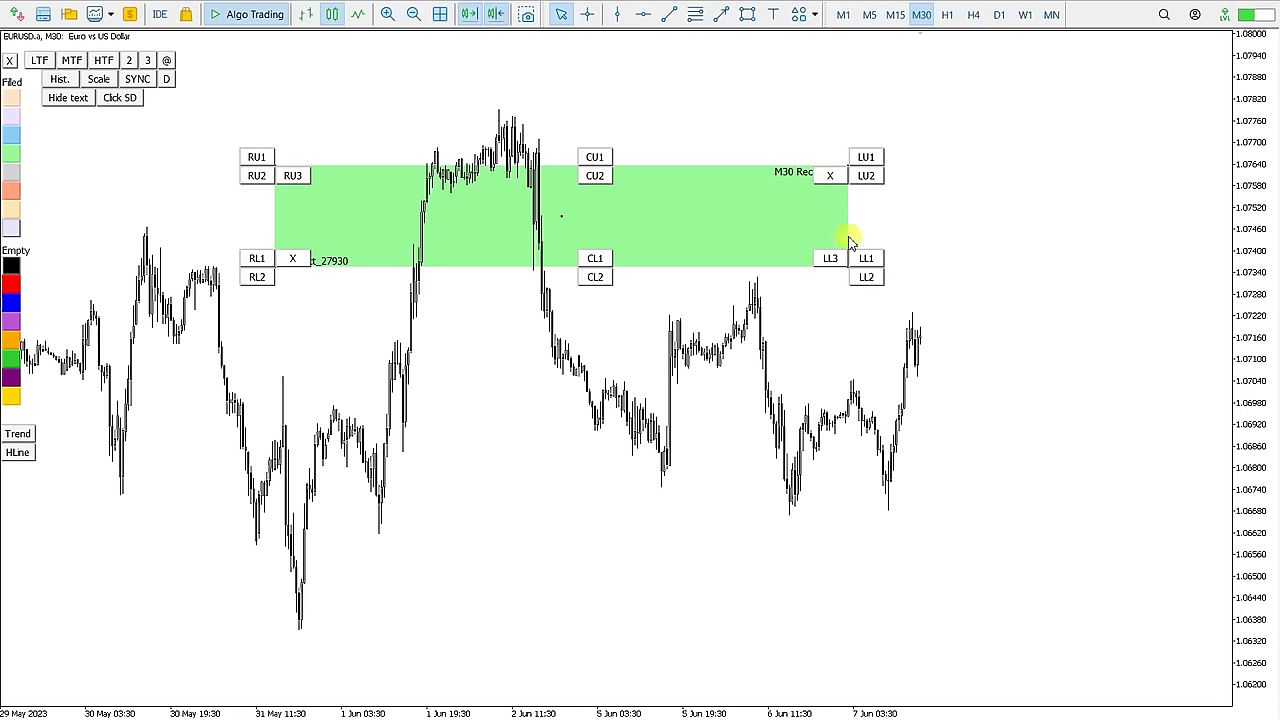
left_click(833, 176)
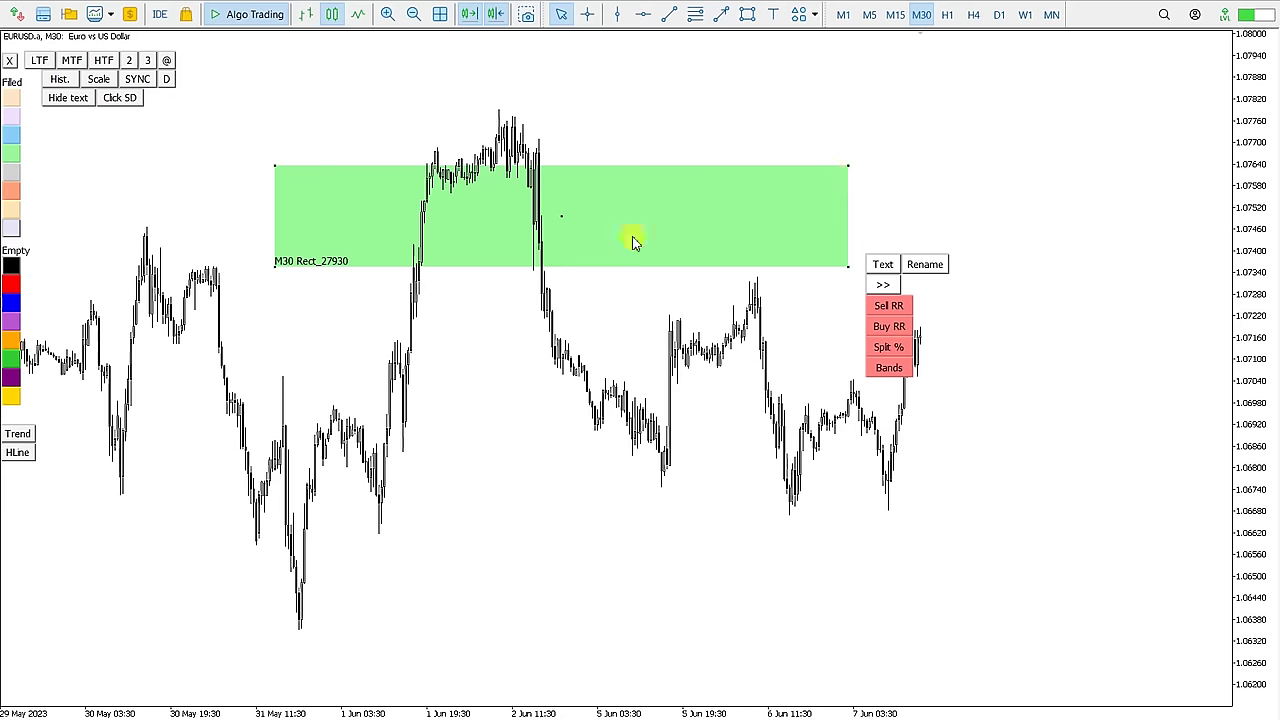
left_click(870, 264)
left_click(866, 258)
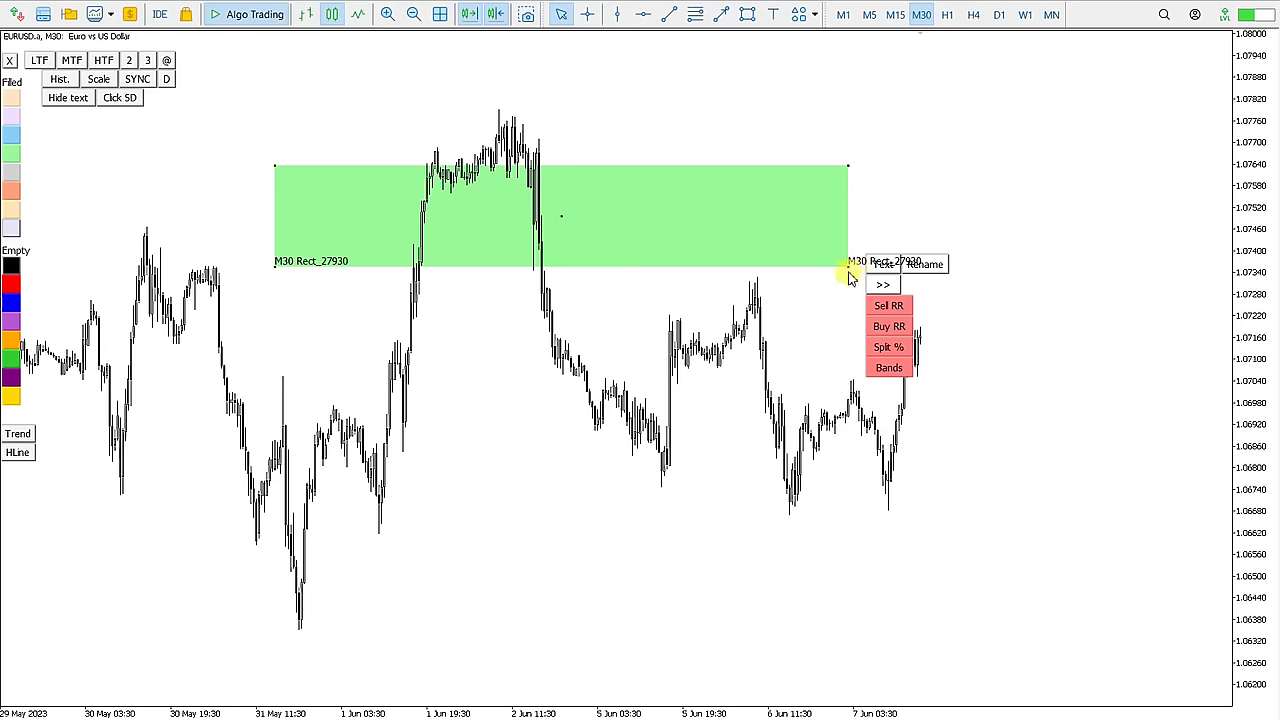
Draw a nearly horizontal trendline at about 1.0779 above the green rectangle and display its name text at position RU3.
left_click(843, 274)
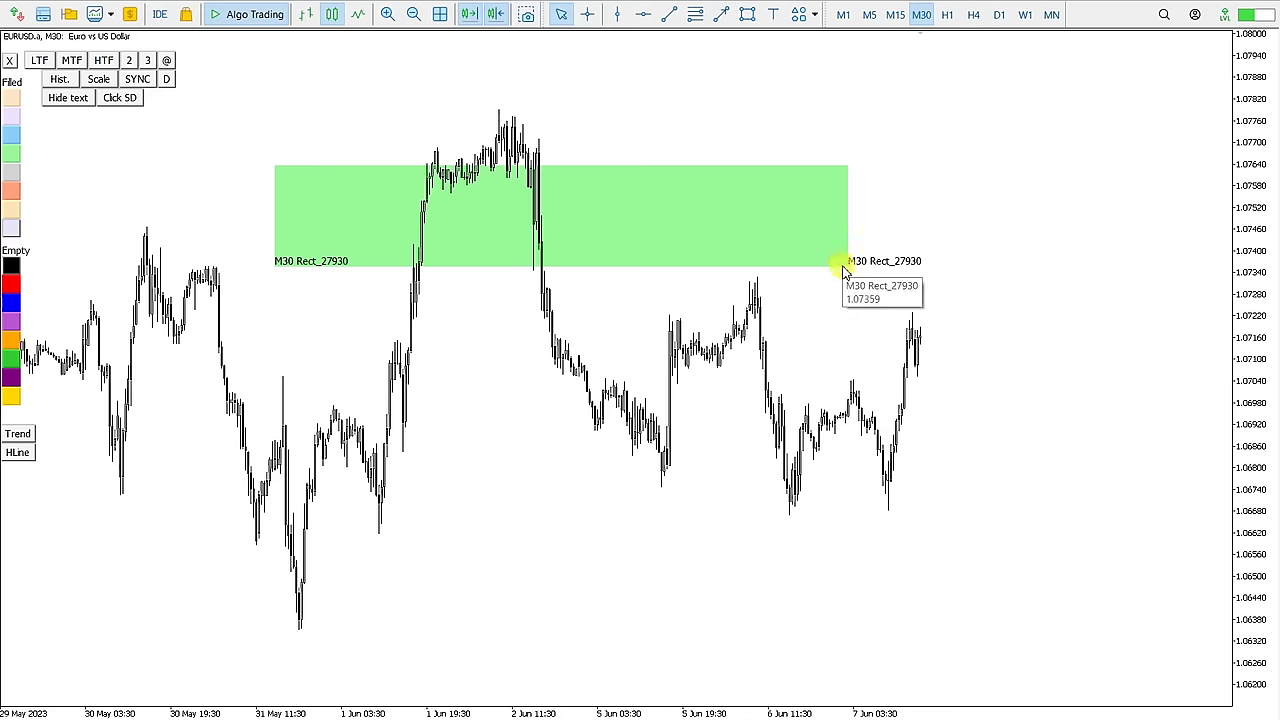
left_click(677, 17)
left_click_drag(616, 111, 988, 111)
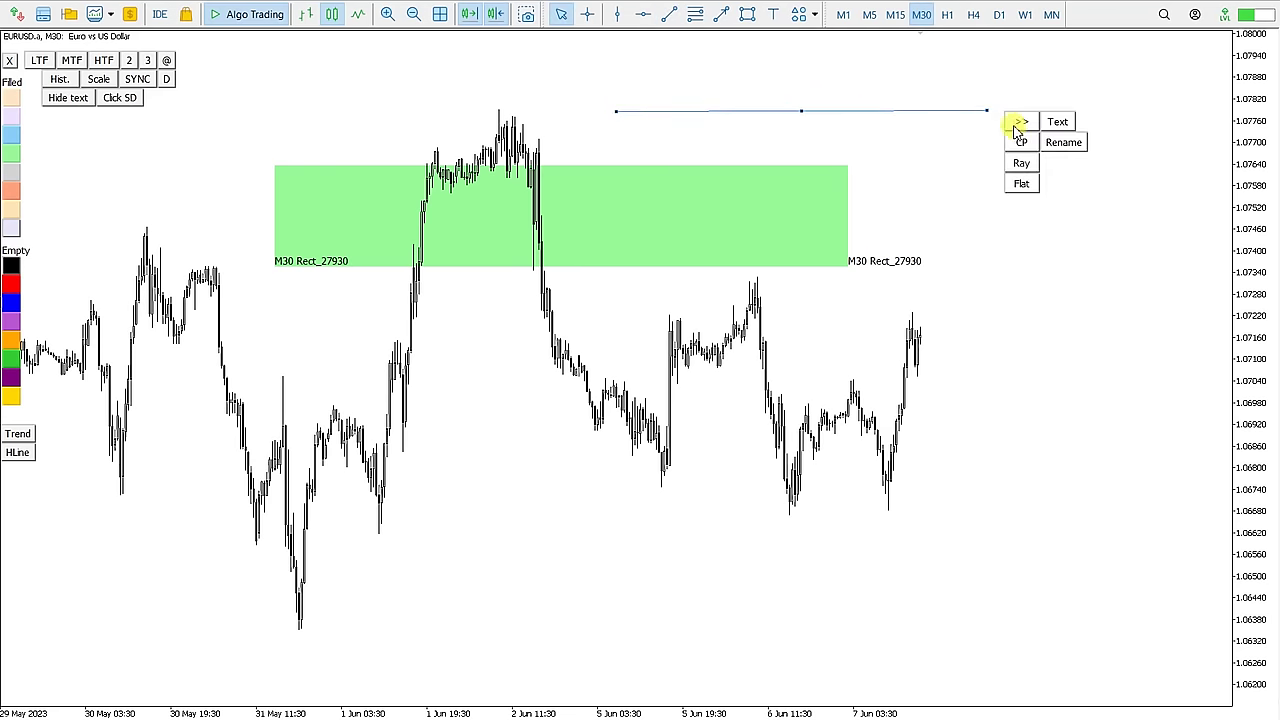
left_click(1057, 121)
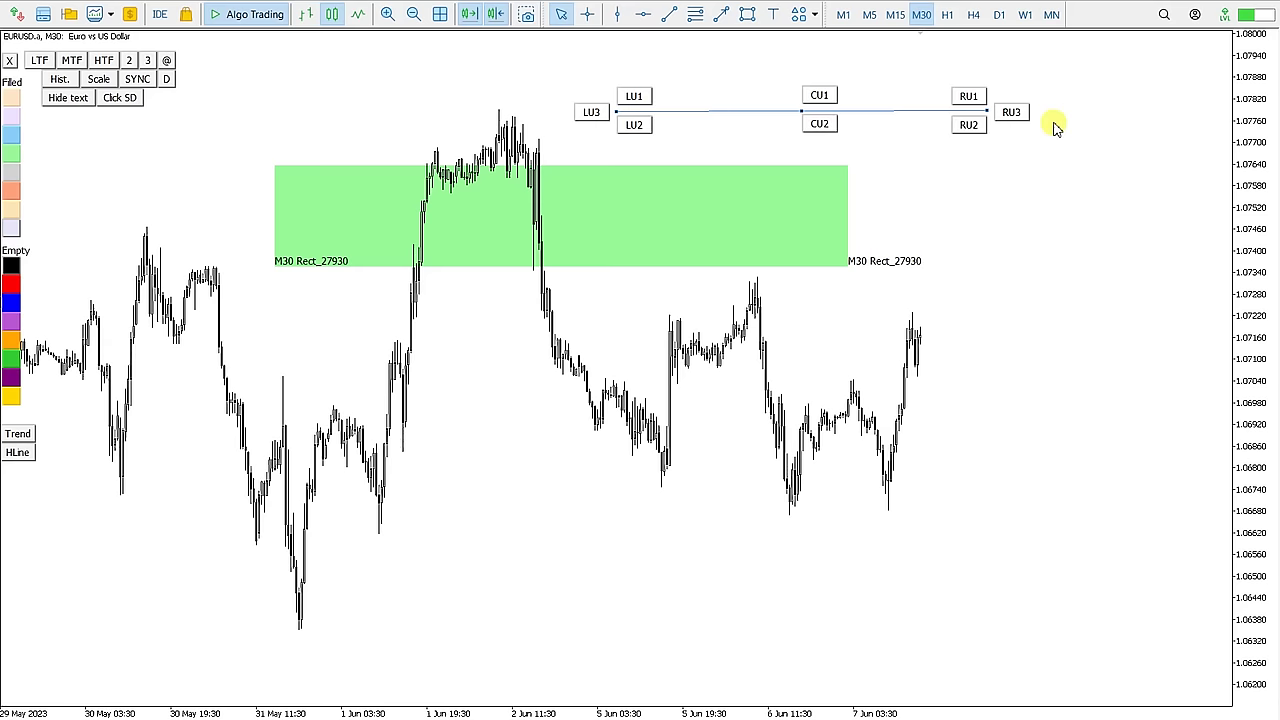
left_click(1011, 112)
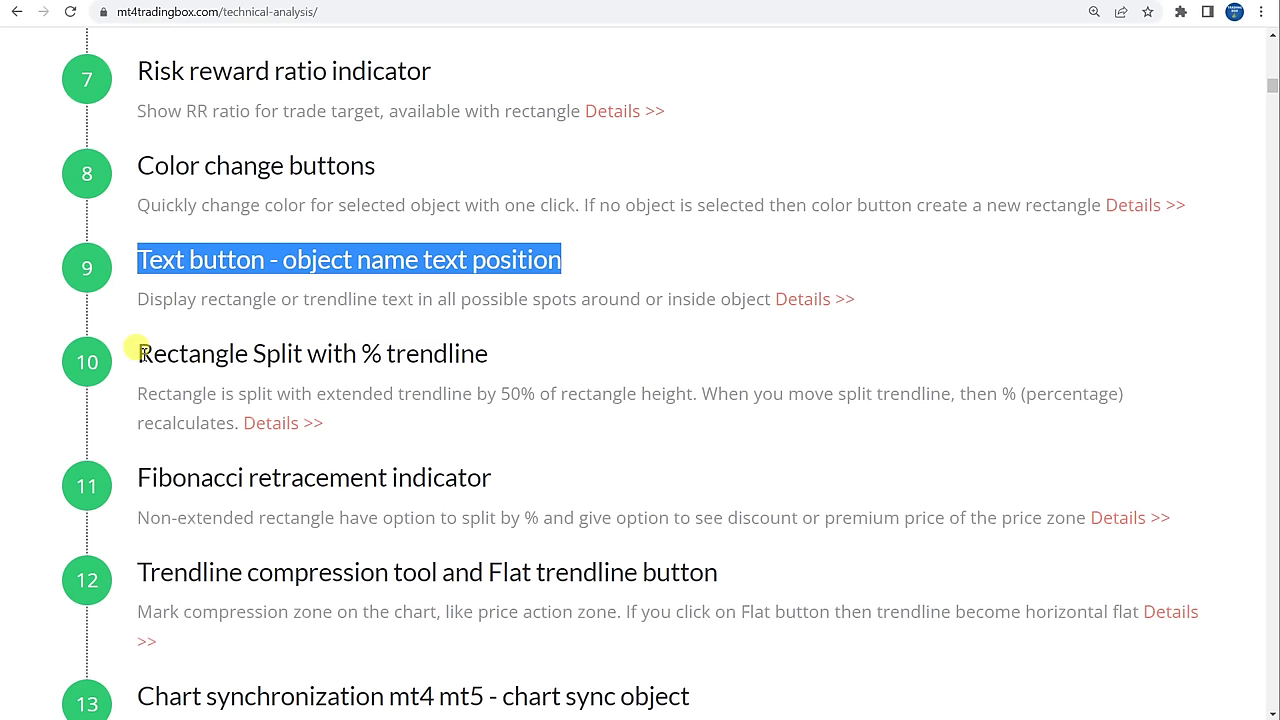
On the web page, highlight the heading "Rectangle Split with % trendline".
left_click_drag(137, 354, 503, 358)
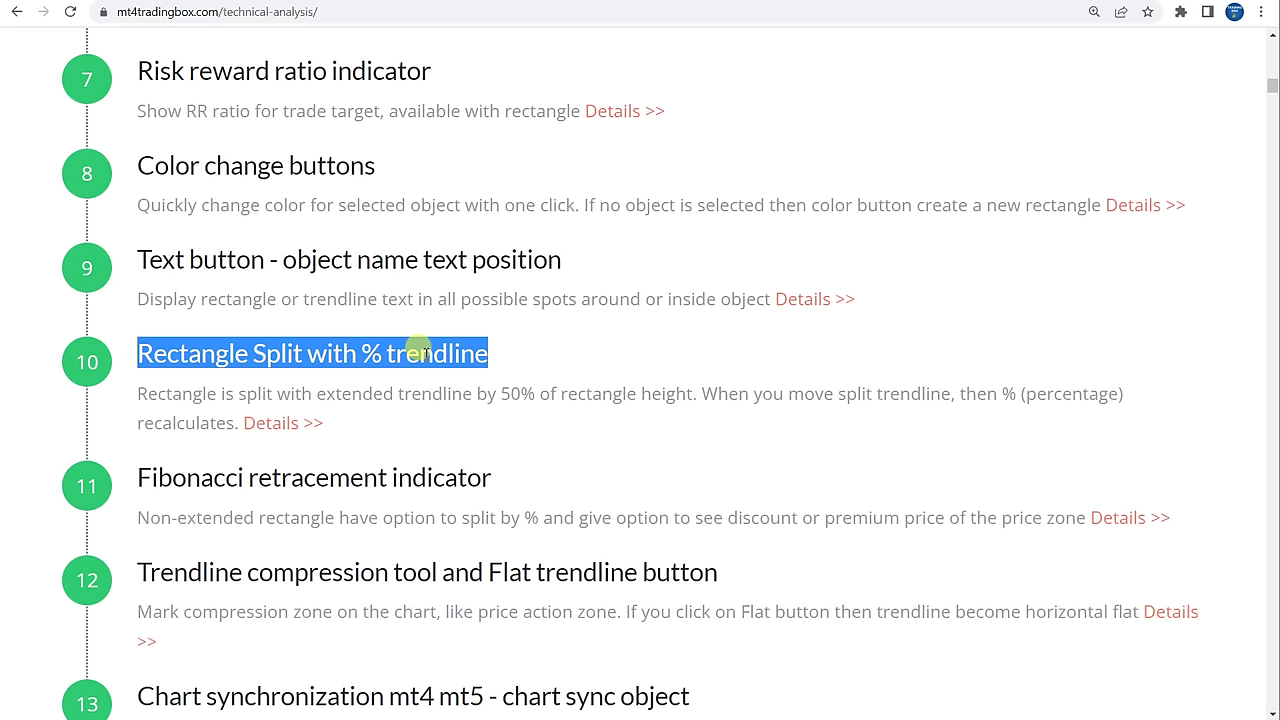
left_click(418, 347)
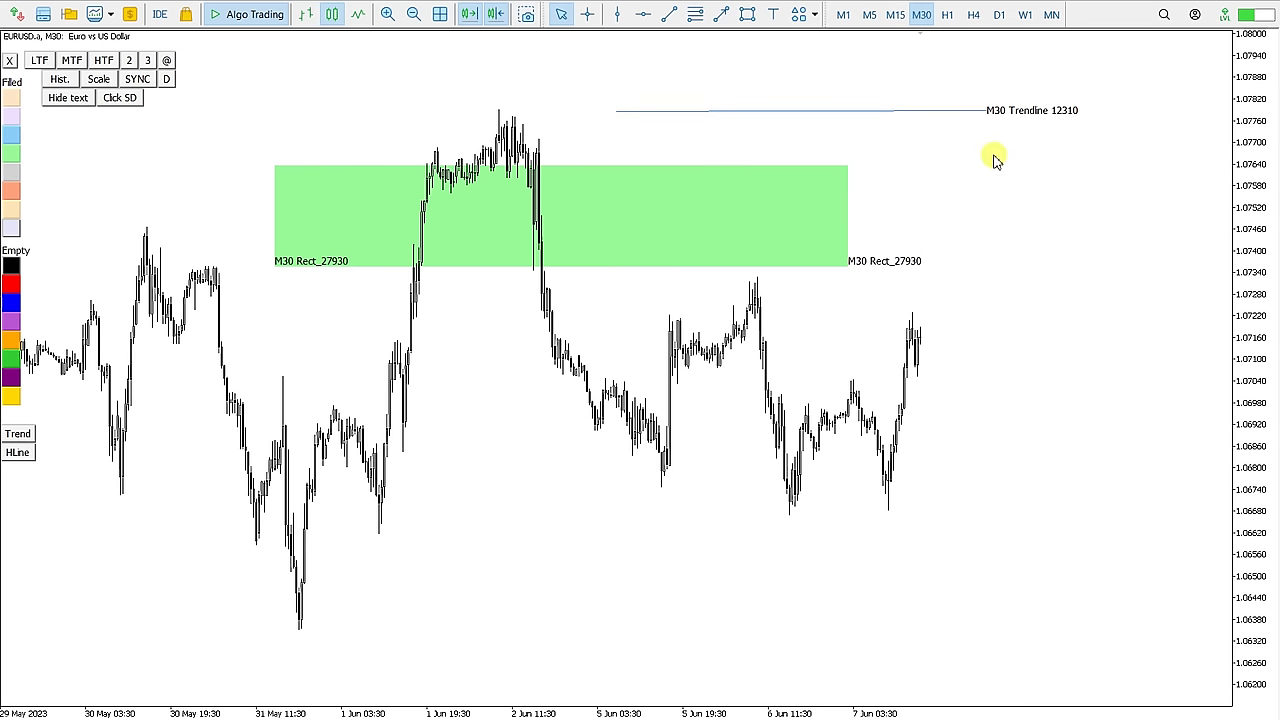
In MetaTrader 5, delete the trendline and move the green rectangle to span about 1.0752 to 1.0780, starting around 1 June.
left_click(986, 112)
key("Delete")
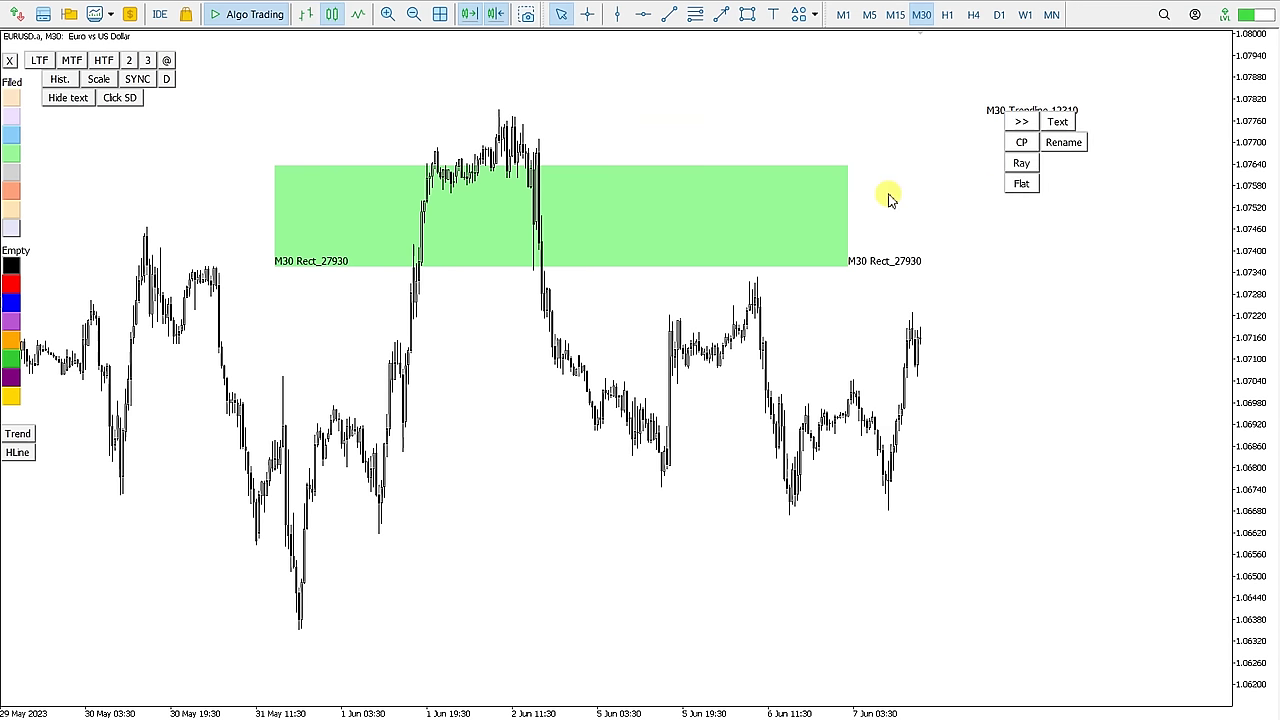
left_click(846, 172)
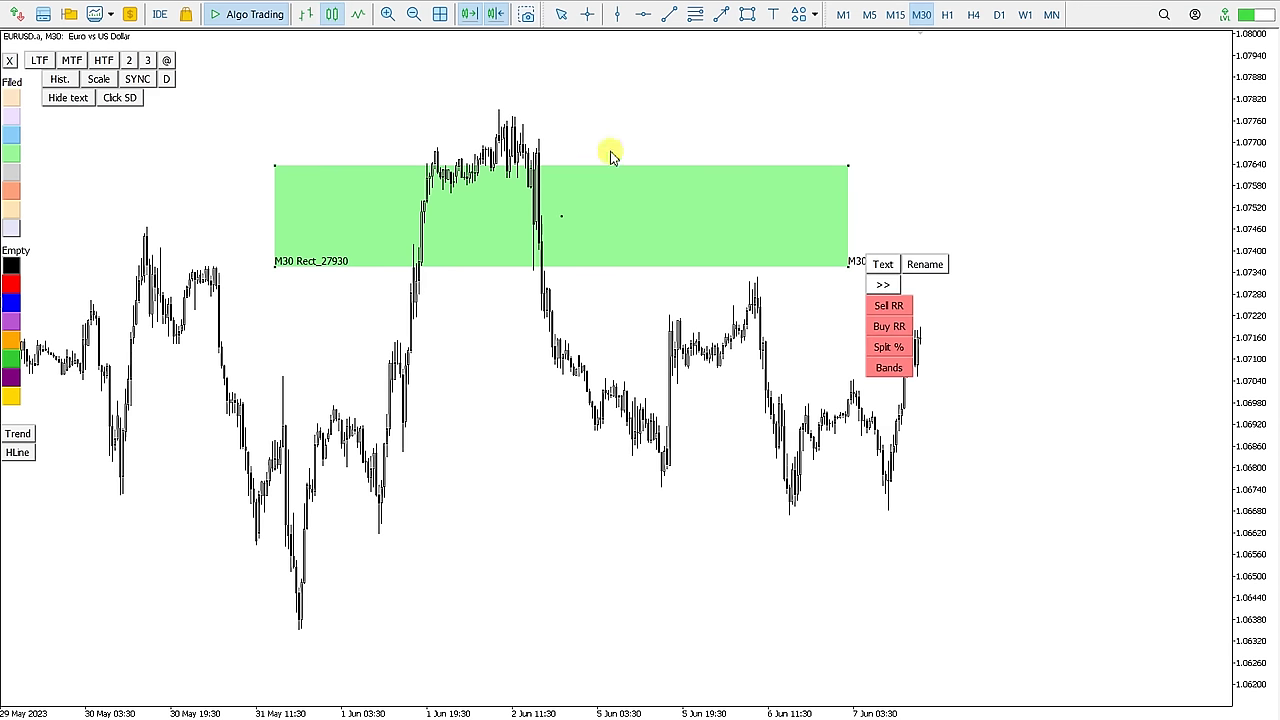
left_click_drag(571, 211, 616, 160)
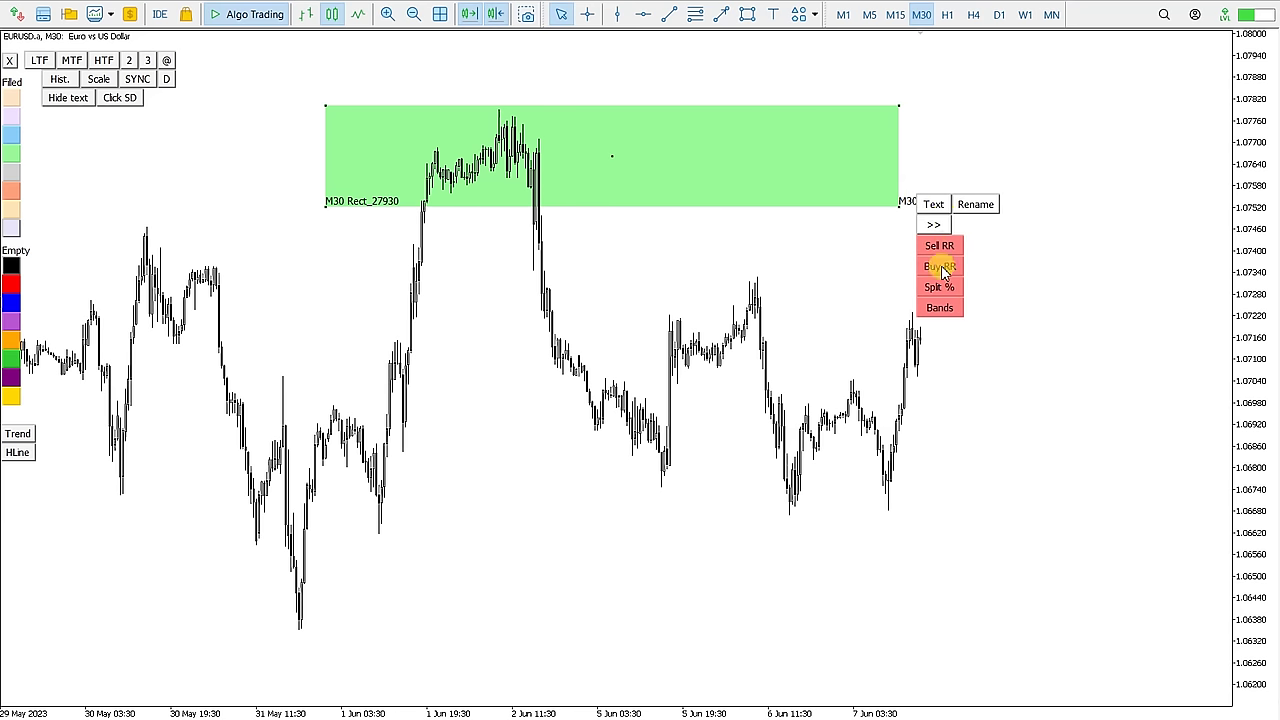
Extend the green rectangle and turn on its Split trendline.
left_click(941, 226)
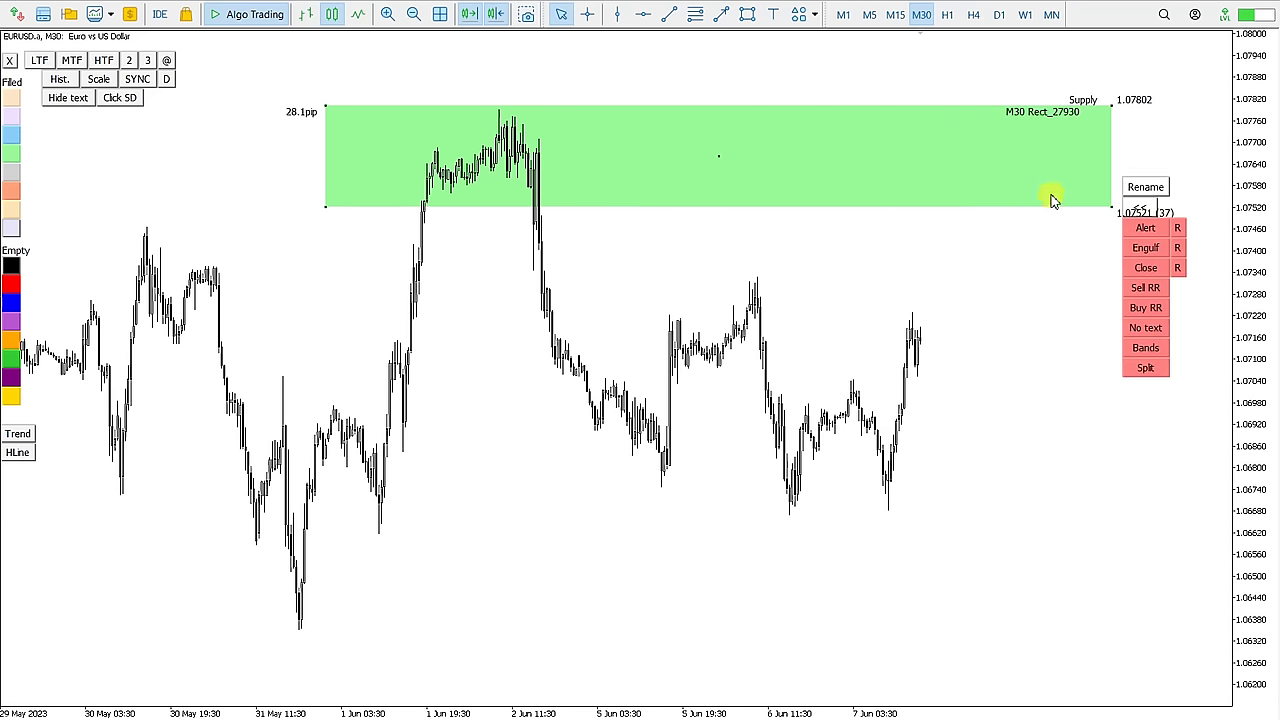
left_click(1150, 369)
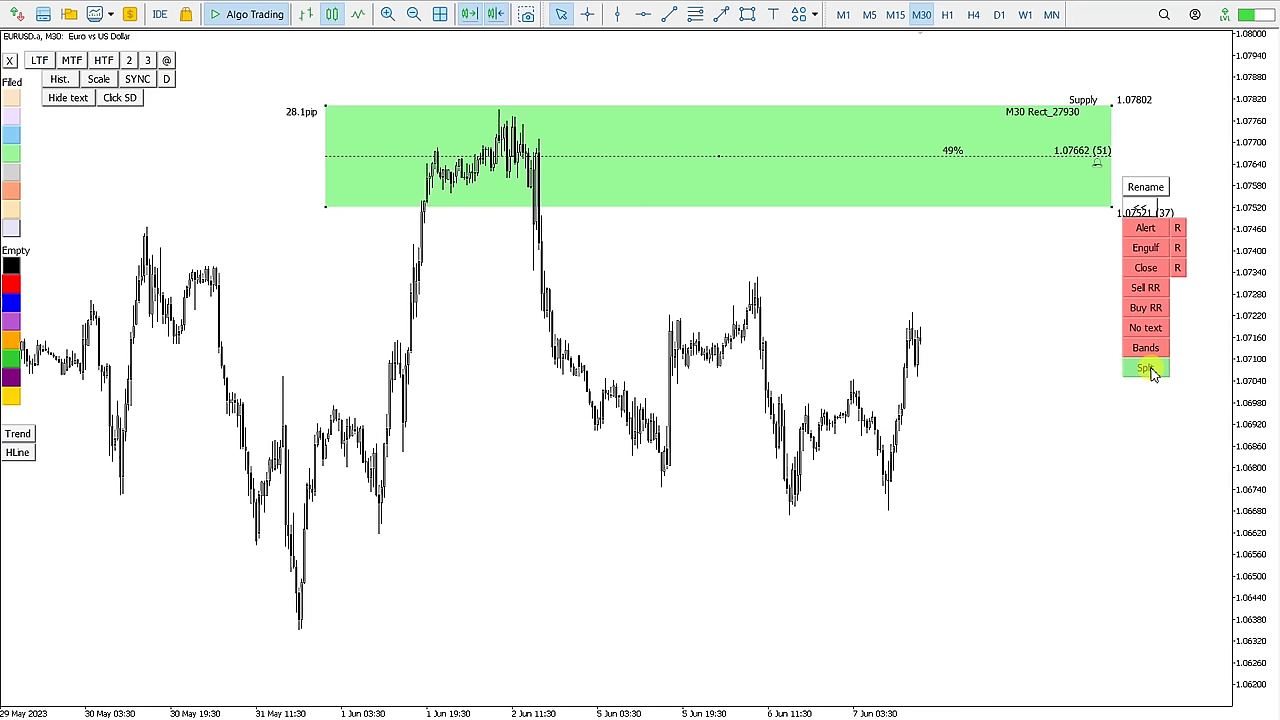
Move the green rectangle's split trendline down to 29% and up again to 66%, at about 1.0771.
left_click(758, 158)
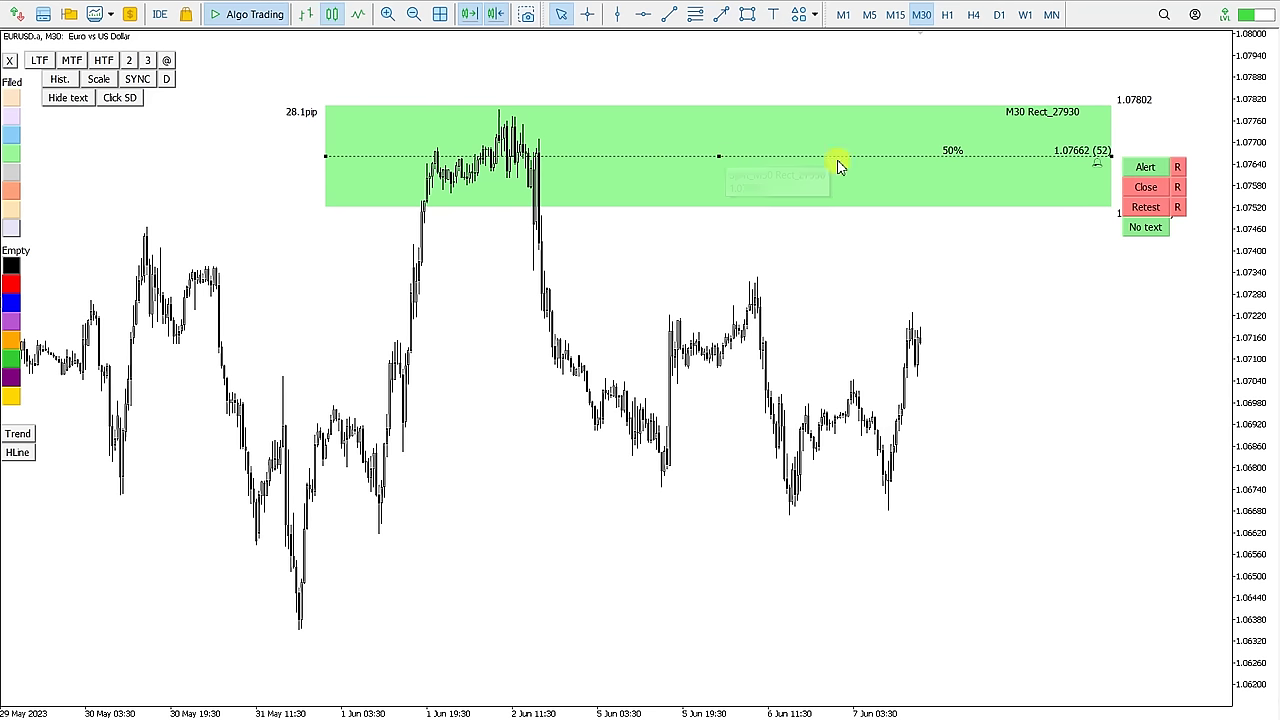
left_click_drag(721, 157, 720, 177)
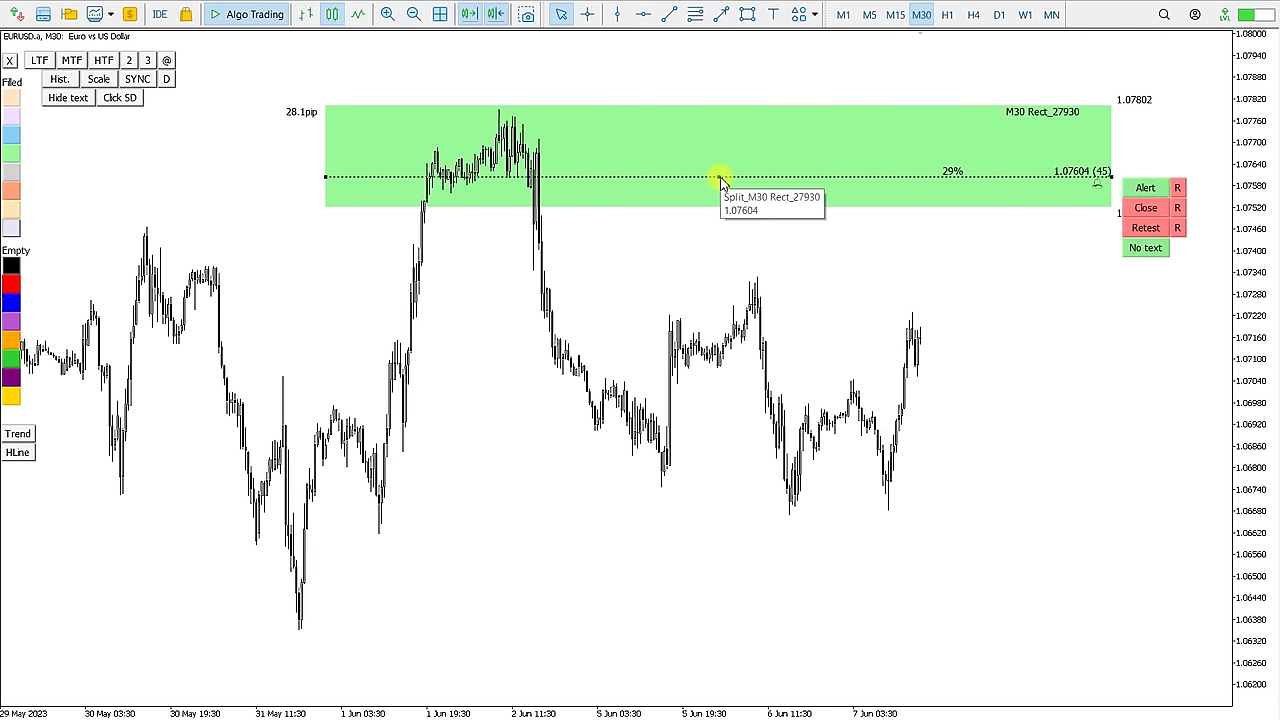
left_click_drag(718, 177, 716, 145)
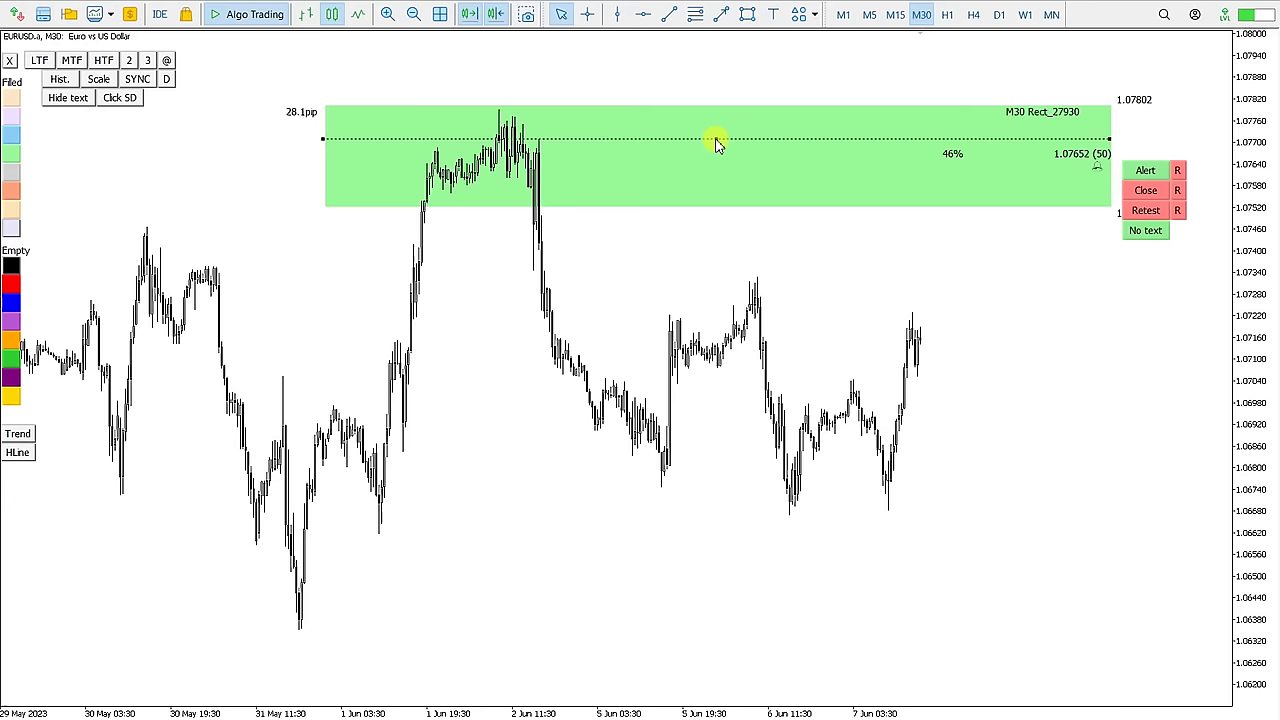
left_click(928, 142)
Draw a blue rectangle from 5 to 6 June spanning about 1.0666 to 1.0733, and turn on Split % for it.
left_click(748, 14)
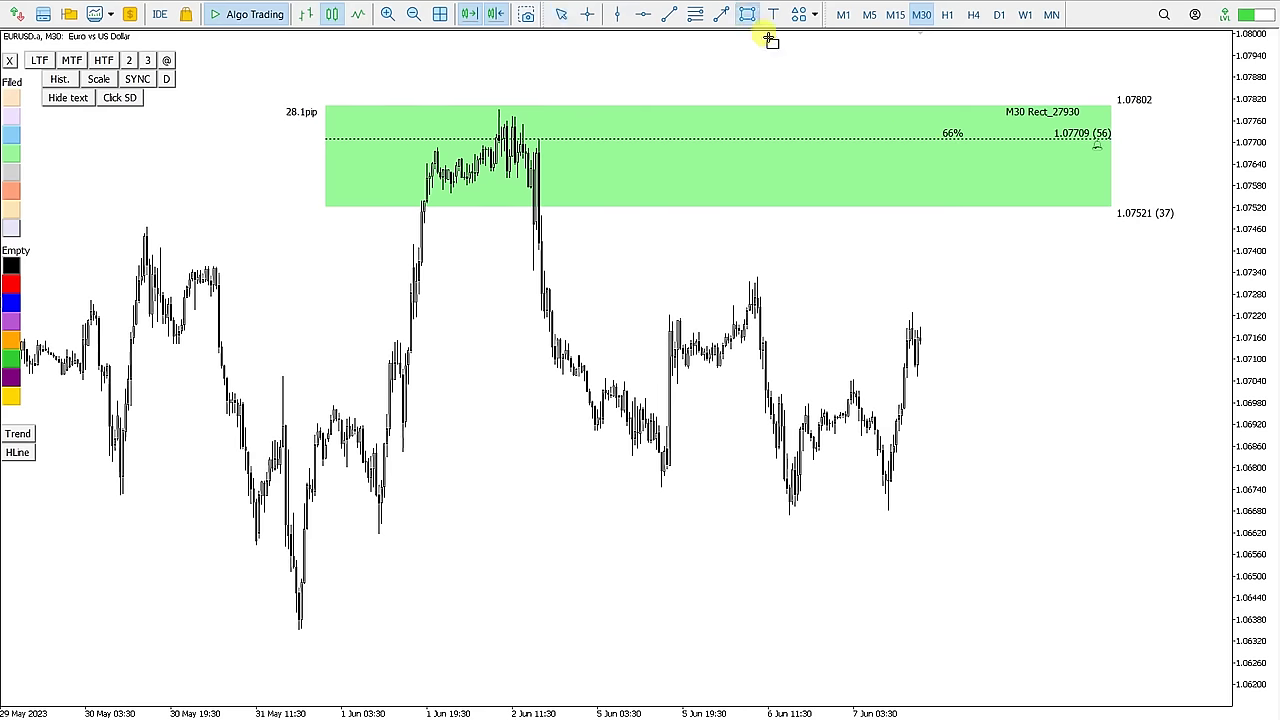
mouse_move(667, 277)
left_mouse_down()
mouse_move(812, 400)
mouse_move(825, 519)
left_mouse_up()
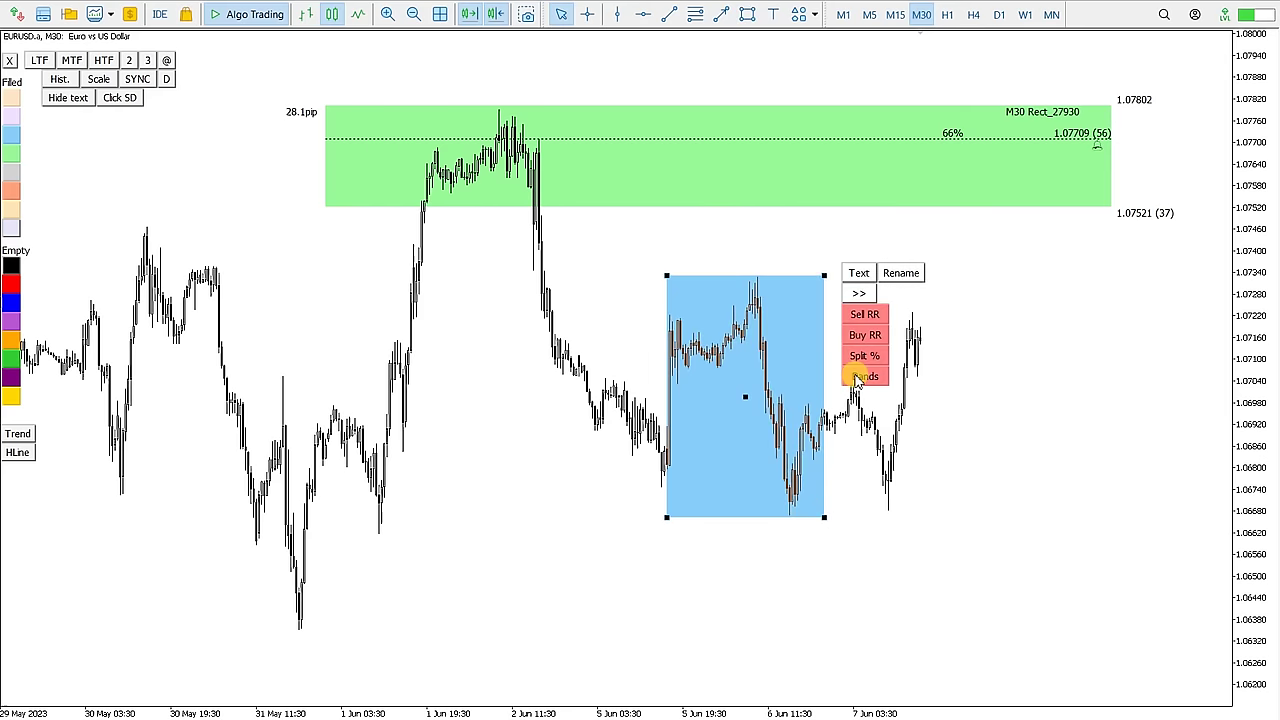
left_click(865, 357)
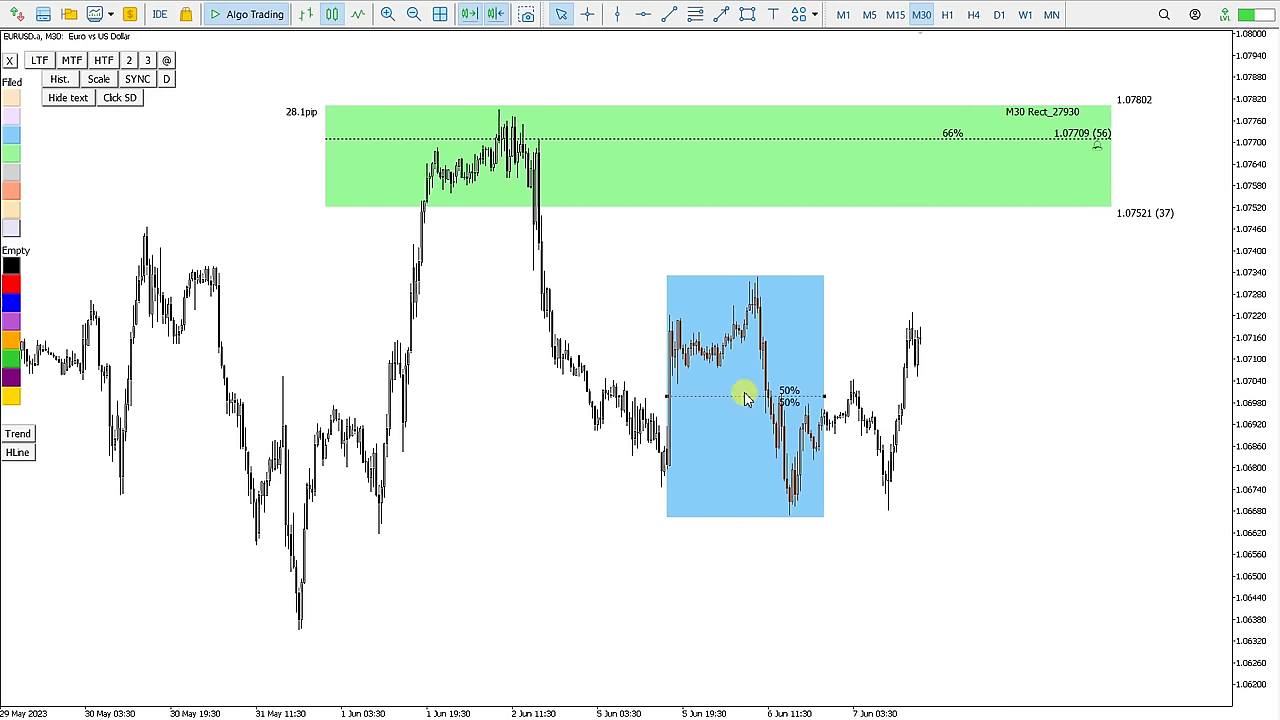
Move the blue rectangle's split line up to 38% from the rectangle's upper edge and slightly higher.
mouse_move(745, 379)
left_mouse_down()
mouse_move(748, 337)
mouse_move(745, 368)
left_mouse_up()
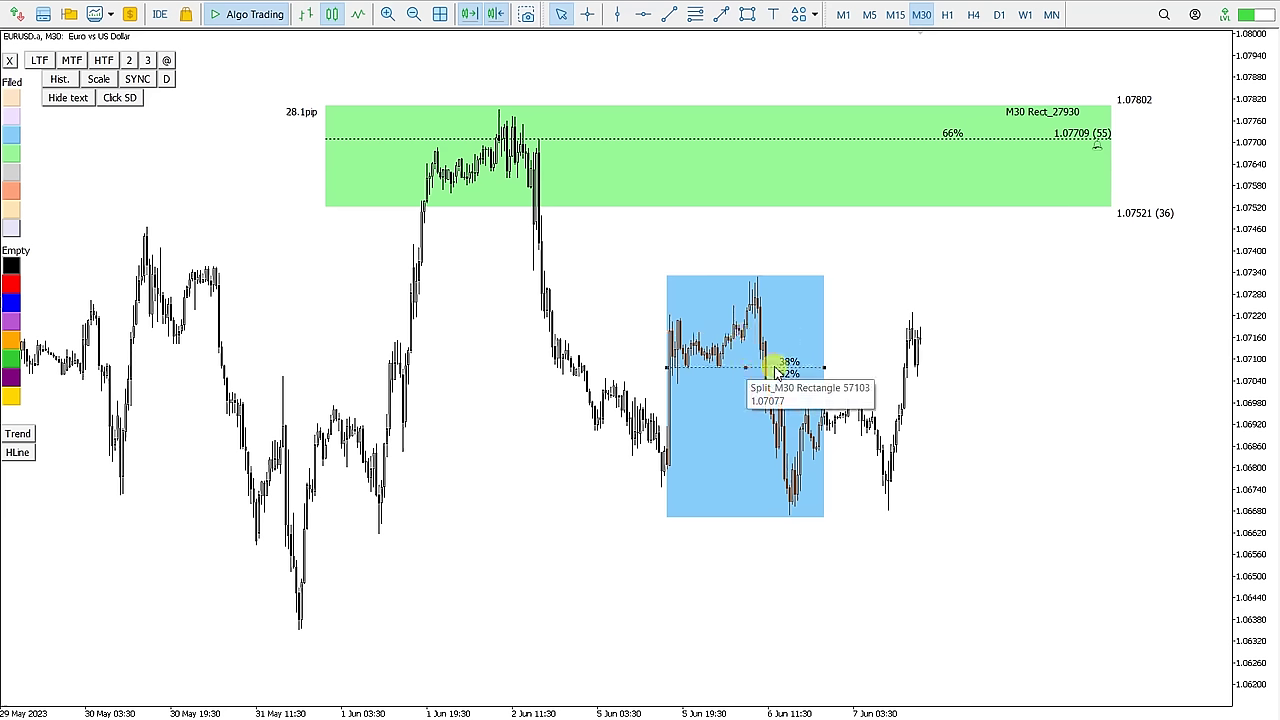
mouse_move(748, 370)
left_mouse_down()
mouse_move(748, 341)
mouse_move(758, 348)
left_mouse_up()
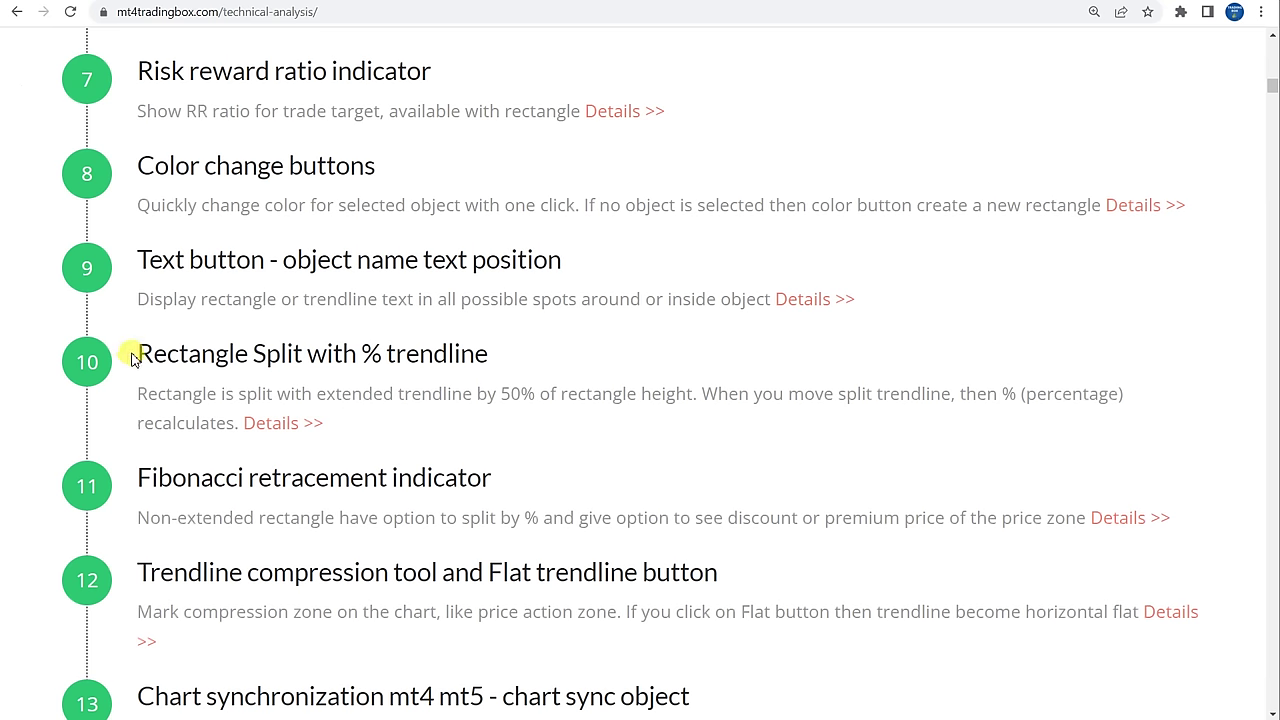
On the web page, highlight the headings "Rectangle Split with % trendline" and "Fibonacci retracement indicator".
left_click_drag(141, 358, 517, 355)
left_click(518, 358)
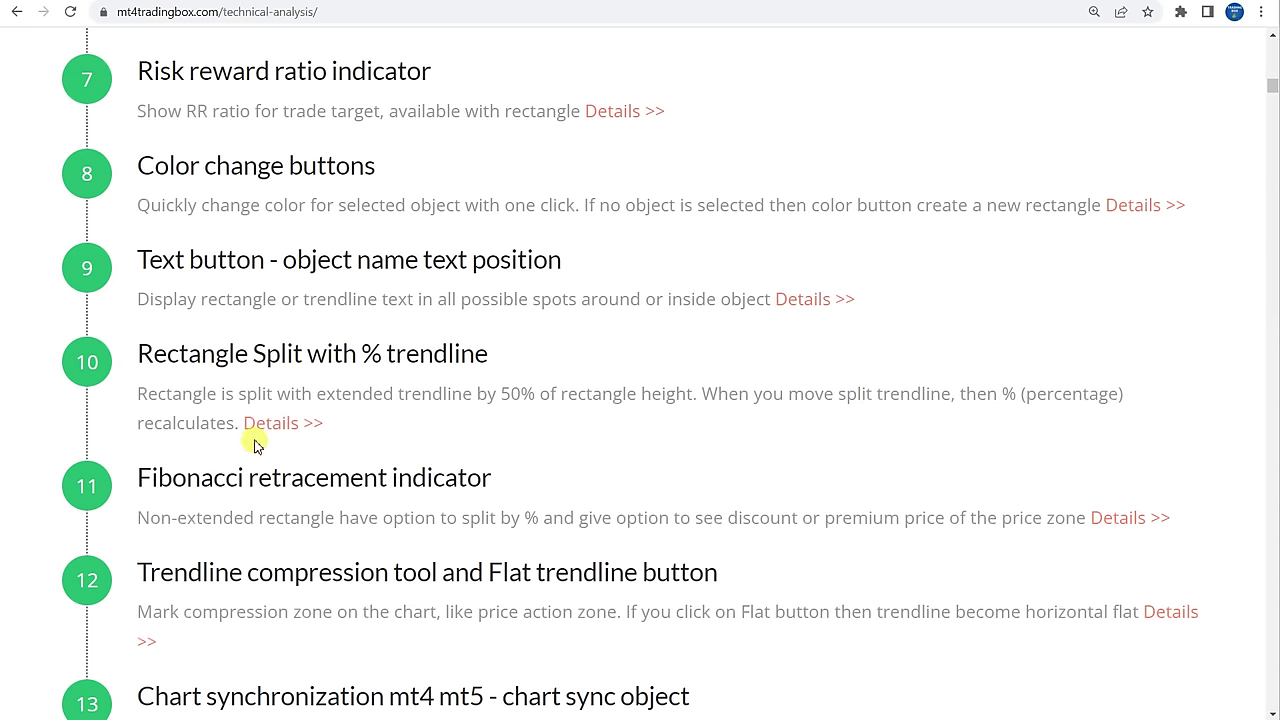
left_click_drag(140, 471, 490, 476)
left_click(491, 478)
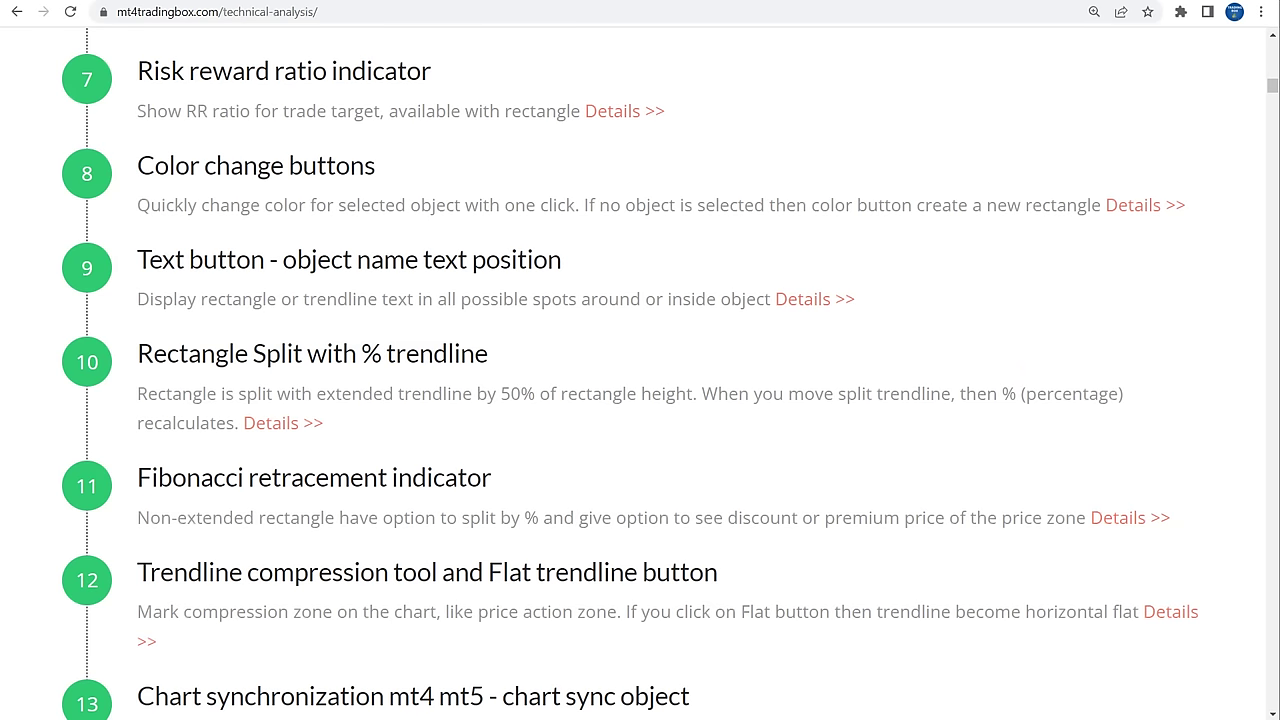
Back in MetaTrader 5, move the blue rectangle's split line down to 77% / 23% and up again to 41% / 59%.
key("alt+Tab")
left_click_drag(745, 342, 751, 467)
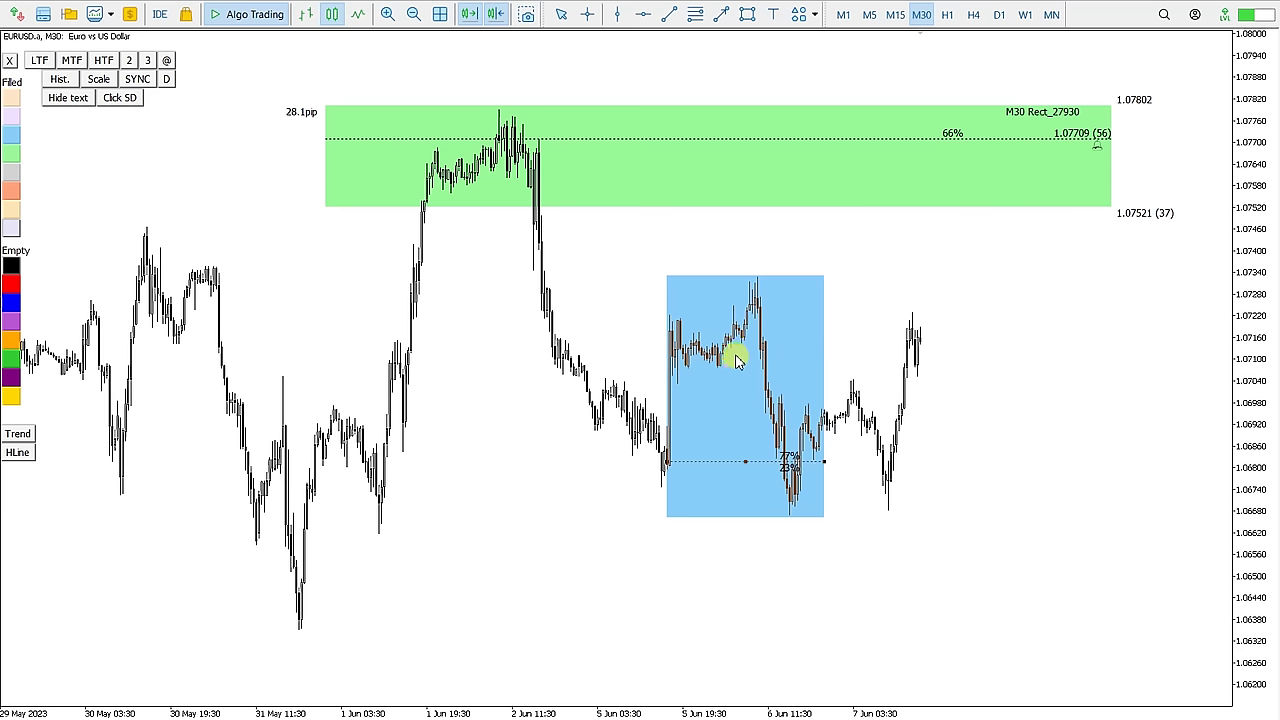
left_click_drag(744, 467, 746, 380)
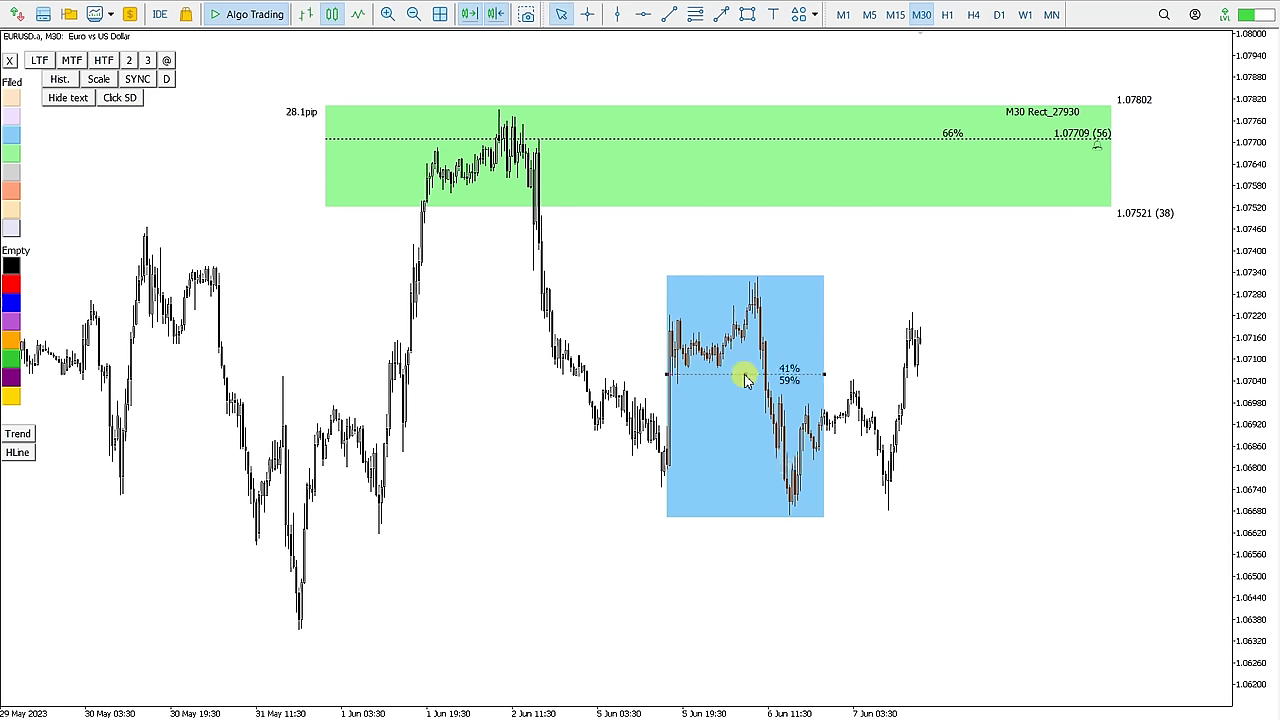
Inspect the options of the green rectangle's split trendline, the extended green rectangle and the blue rectangle.
left_click(974, 139)
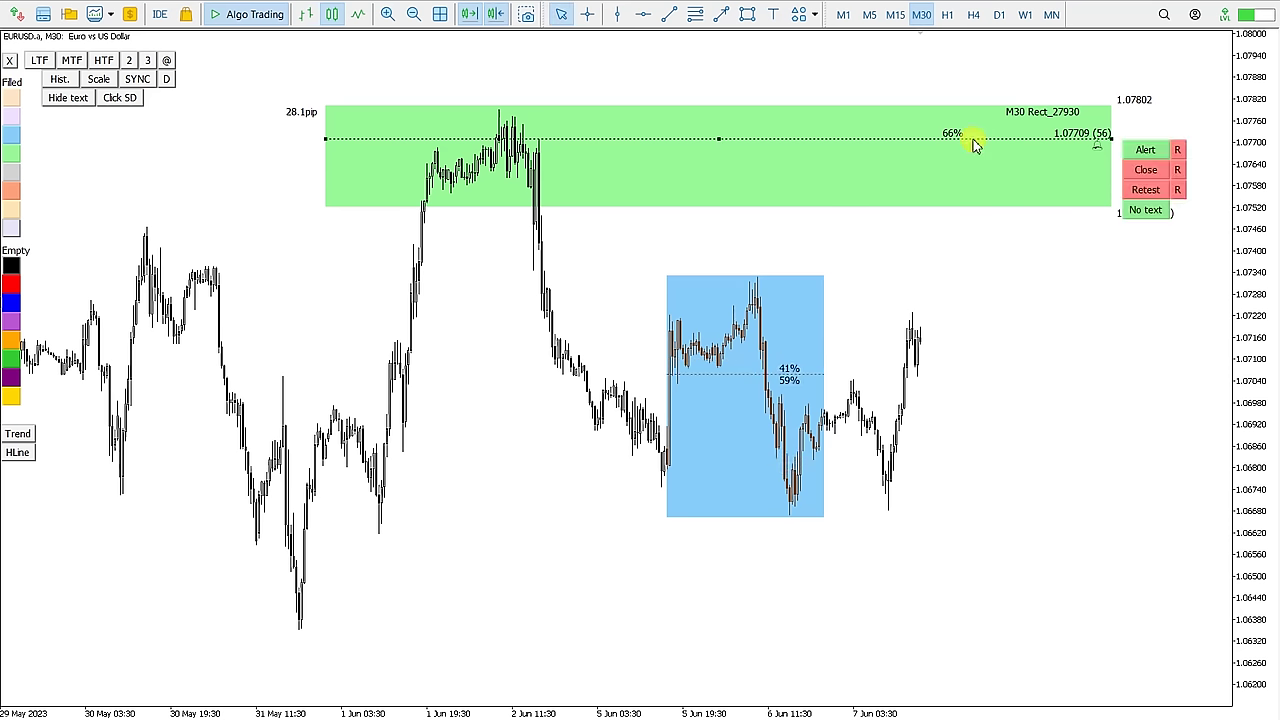
left_click(1108, 211)
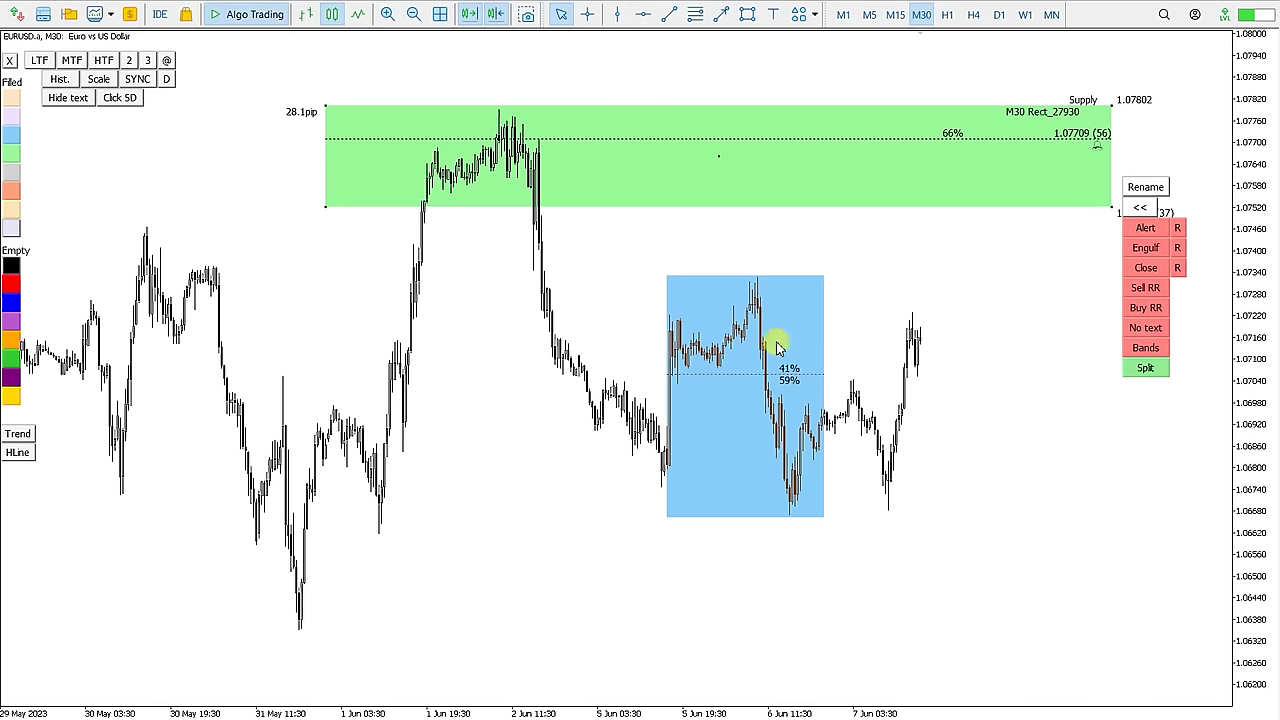
left_click(824, 279)
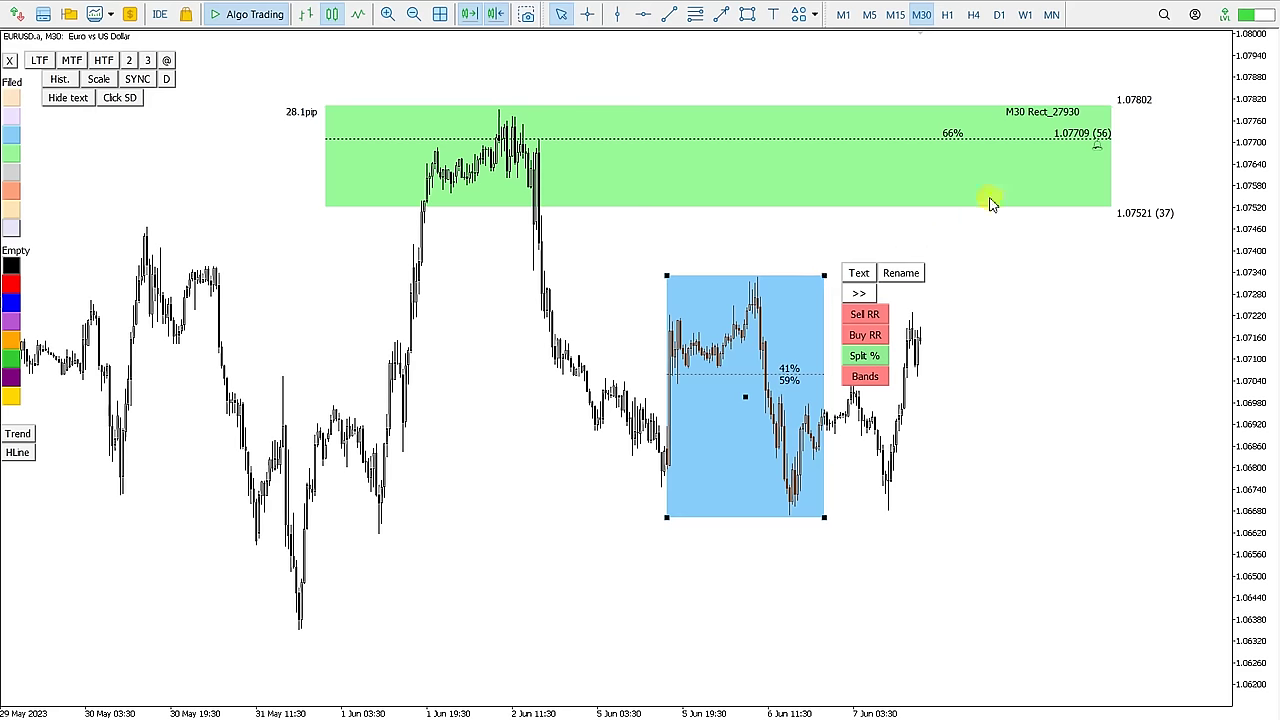
Move the blue rectangle's split line to 31% / 69% and stretch the rectangle's right edge past the last candle.
left_click(741, 375)
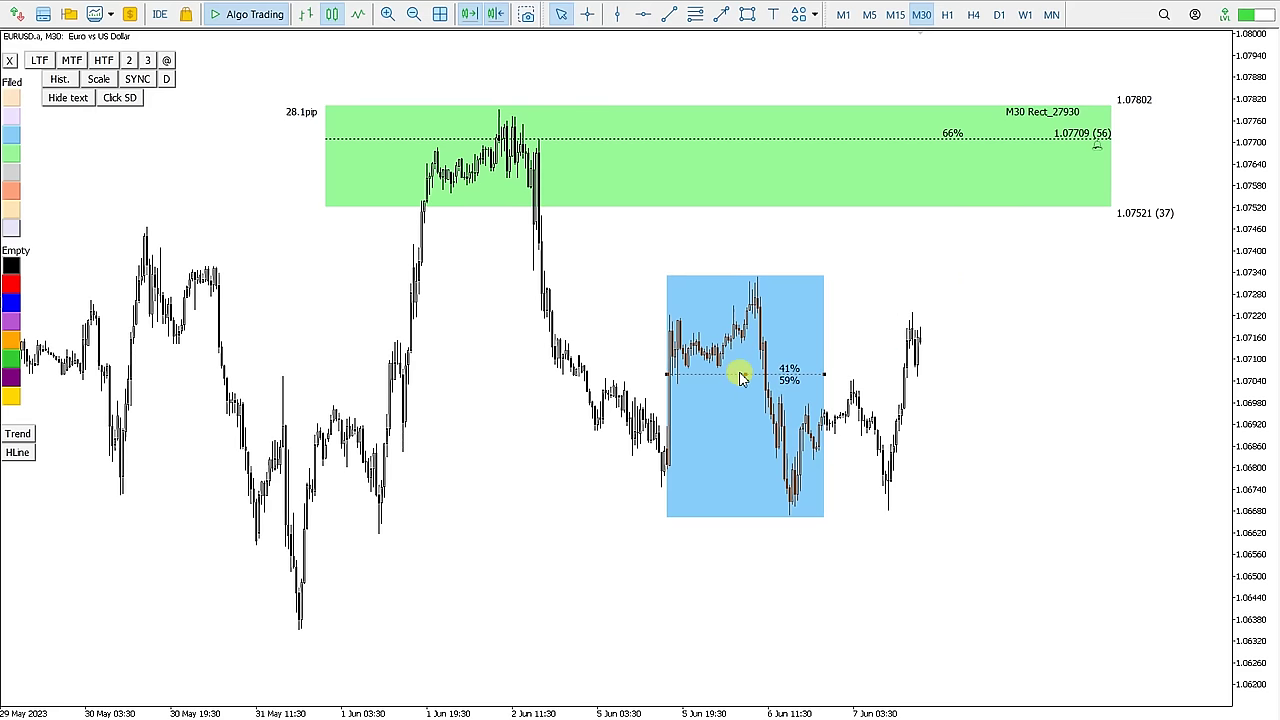
left_click_drag(744, 379, 748, 346)
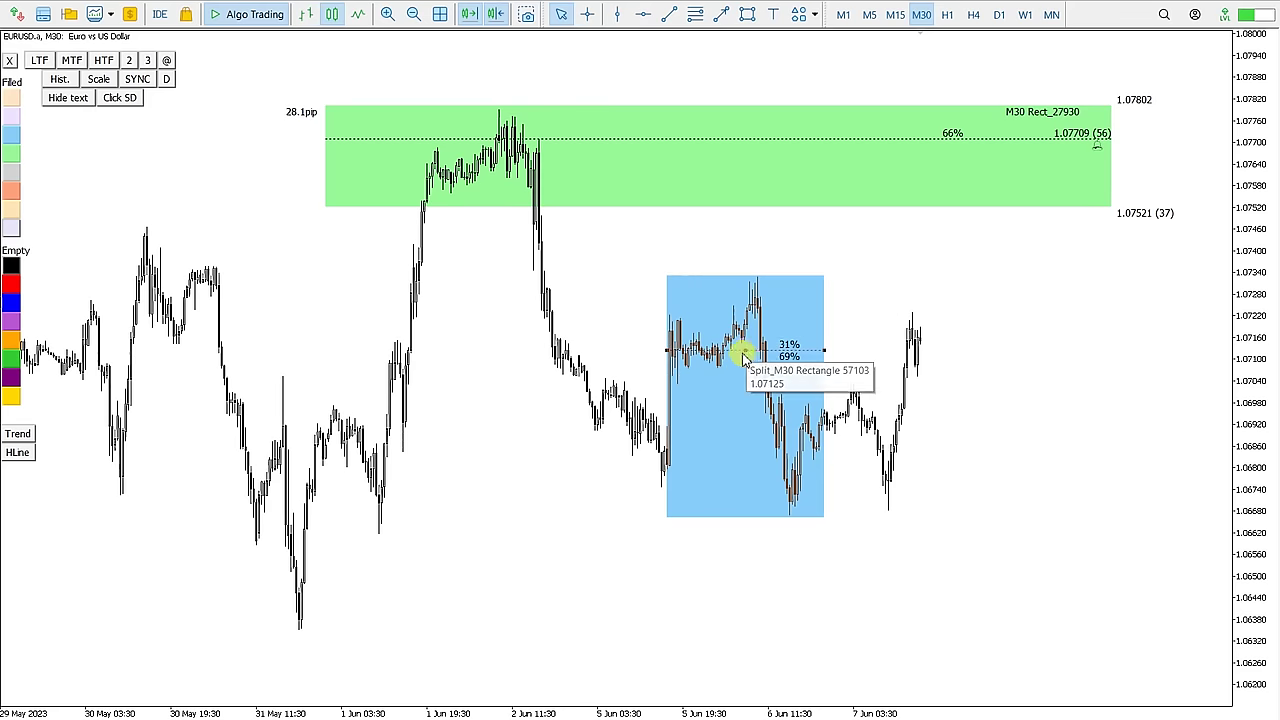
left_click(825, 276)
left_click_drag(825, 277, 966, 279)
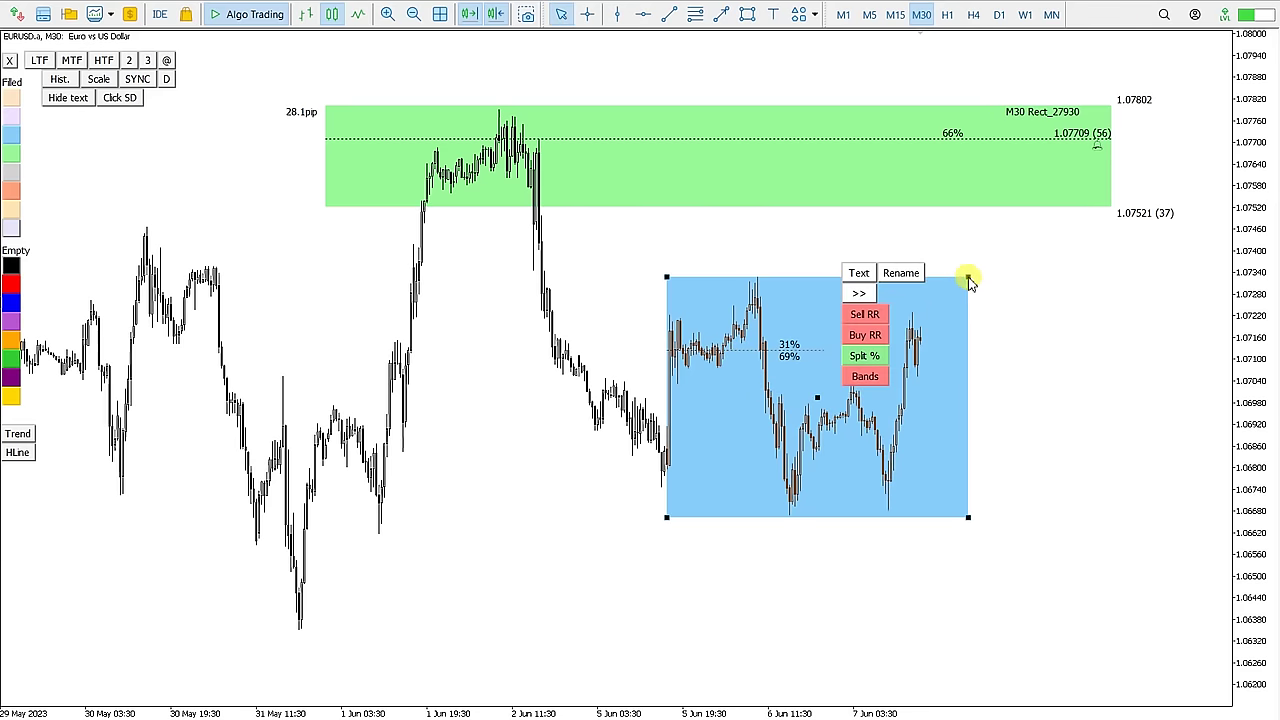
Move the widened blue rectangle's split line down to 45% / 55%.
left_click(818, 358)
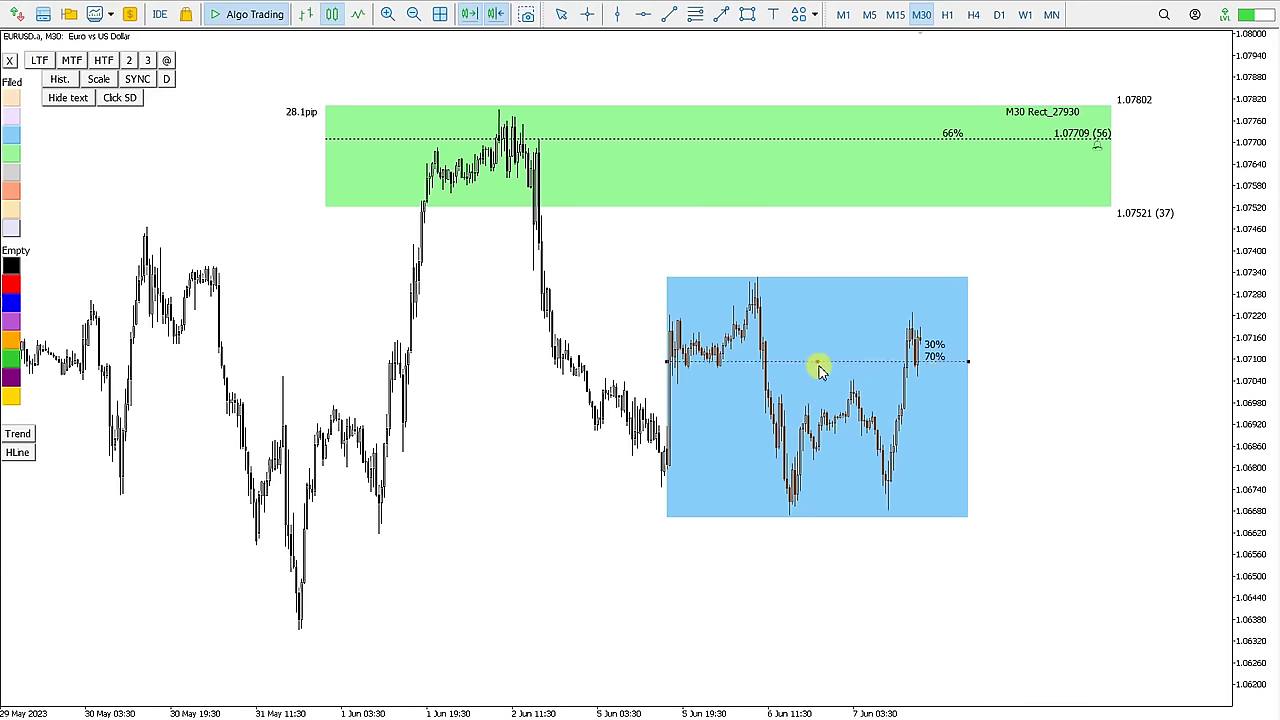
left_click(818, 379)
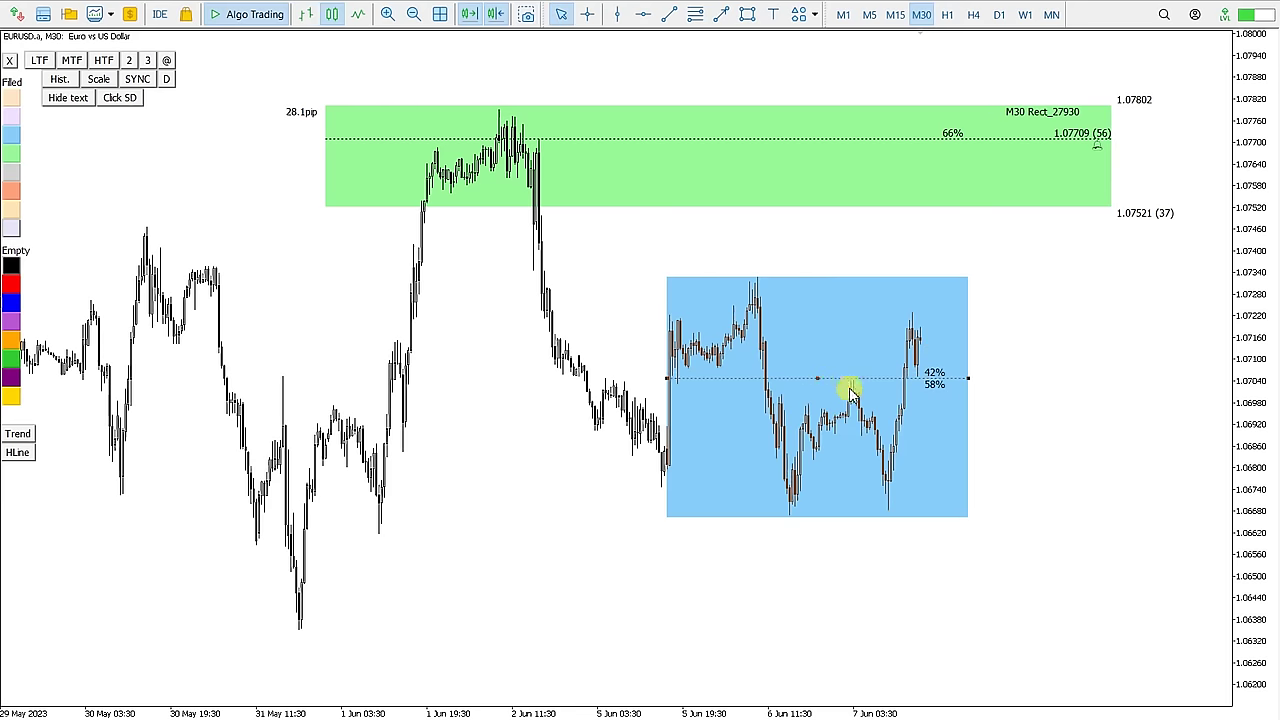
left_click_drag(848, 380, 850, 387)
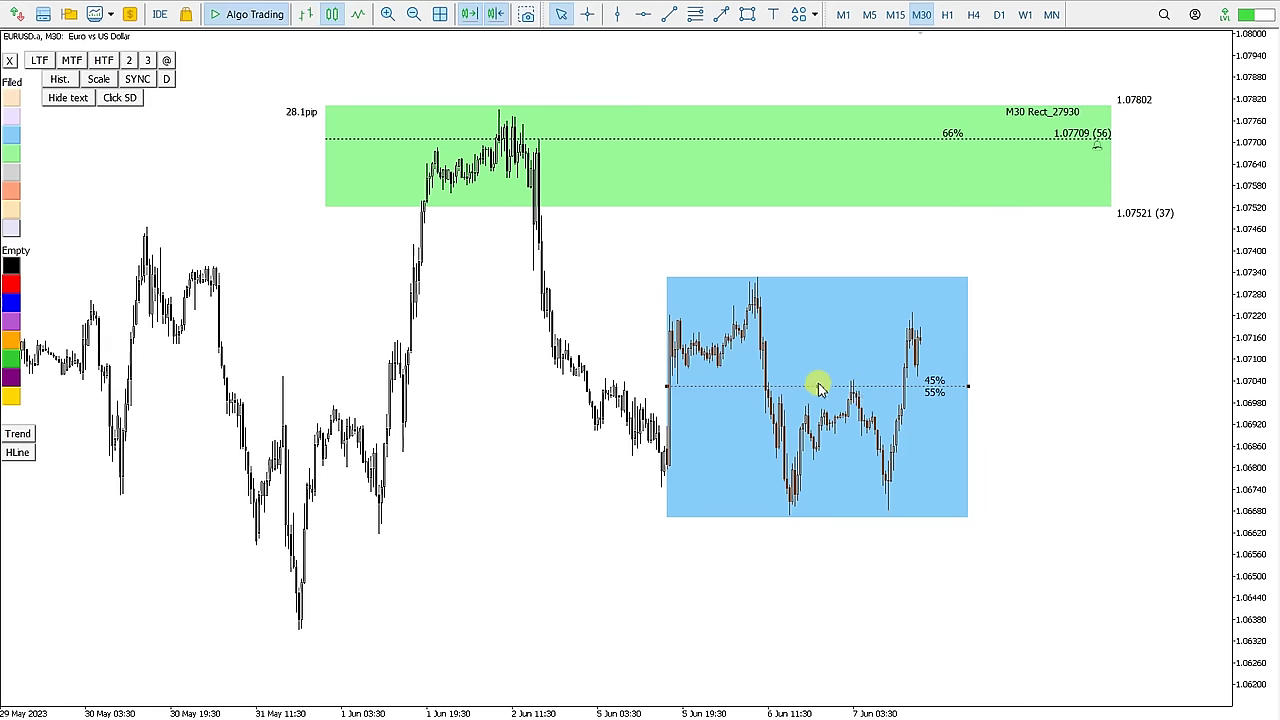
On the web page, highlight the heading "Trendline compression tool and Flat trendline button".
scroll(817, 393, "up", 1)
scroll(817, 393, "down", 1)
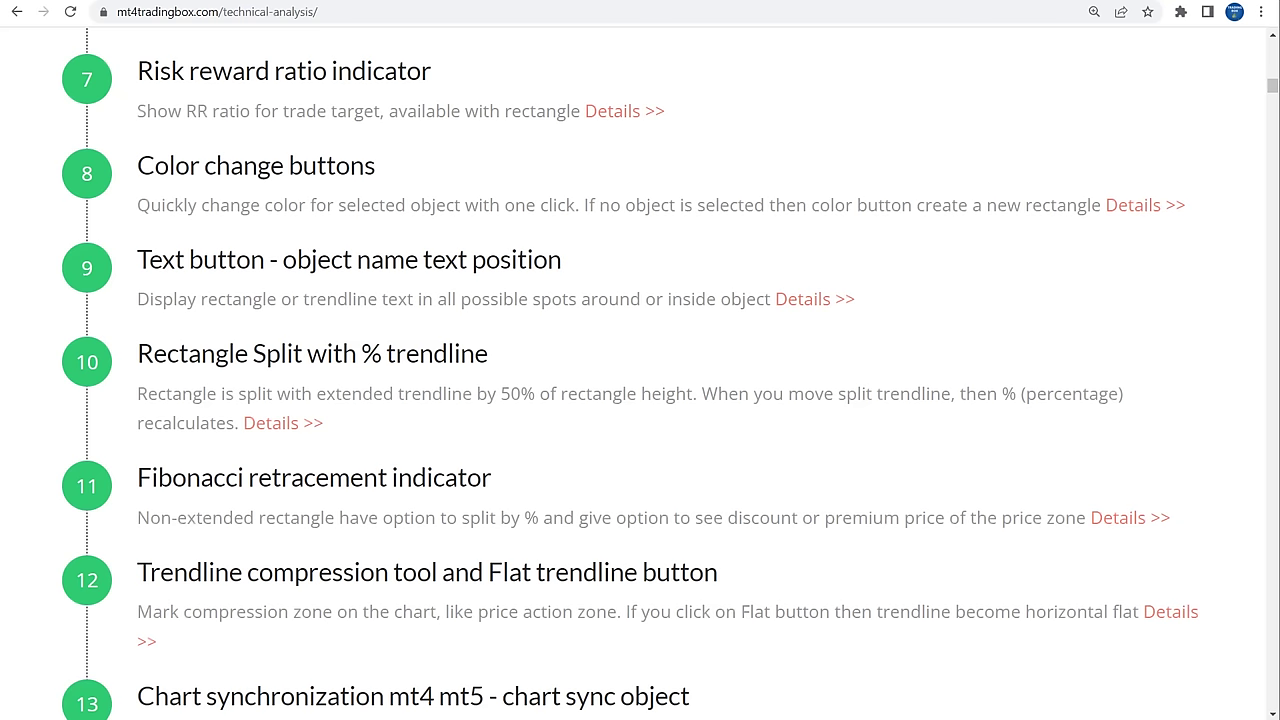
left_click_drag(141, 566, 731, 569)
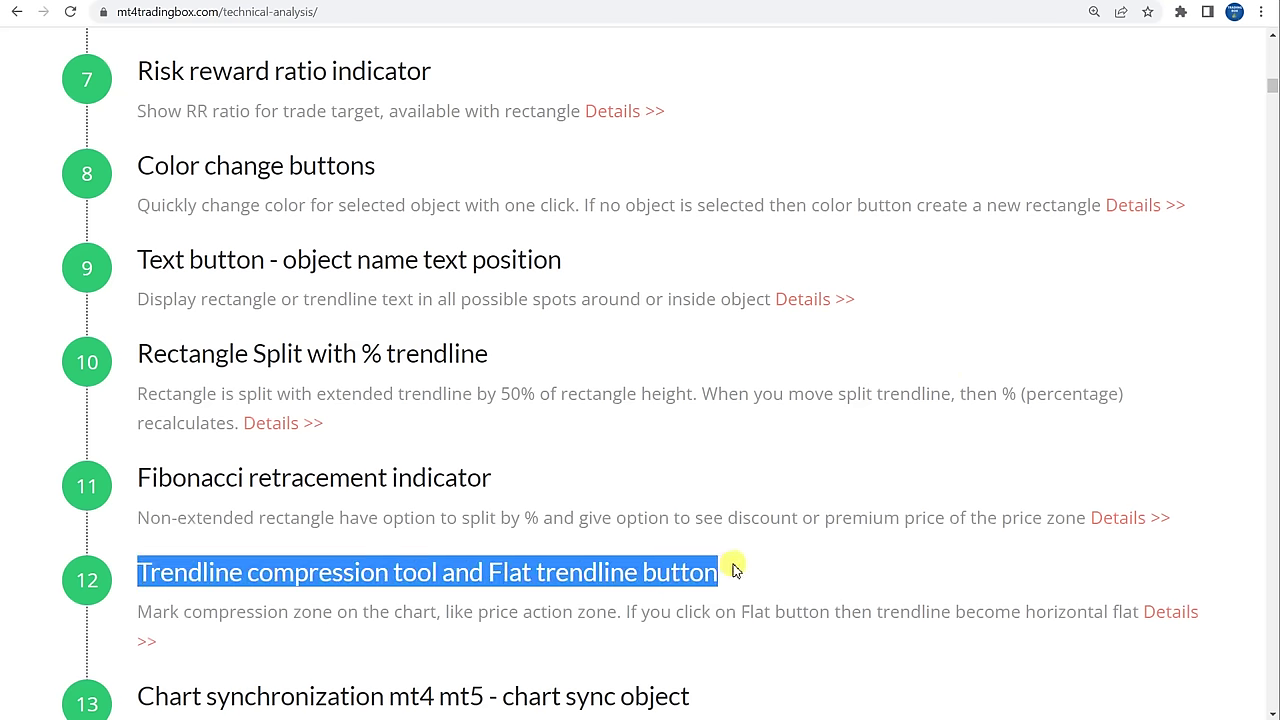
left_click(289, 572)
scroll(483, 536, "down", 2)
left_click_drag(138, 322, 774, 323)
left_click(774, 323)
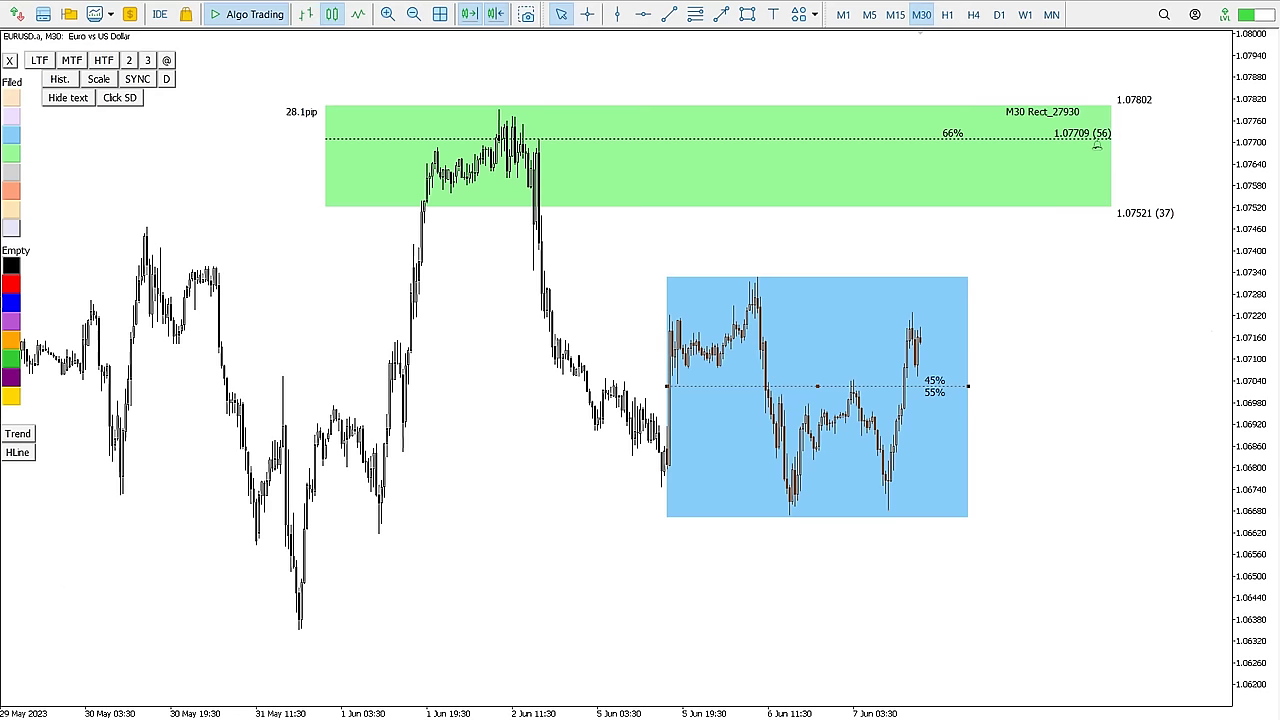
Delete the blue rectangle and the extended green rectangle from the chart.
left_click(968, 278)
key("Delete")
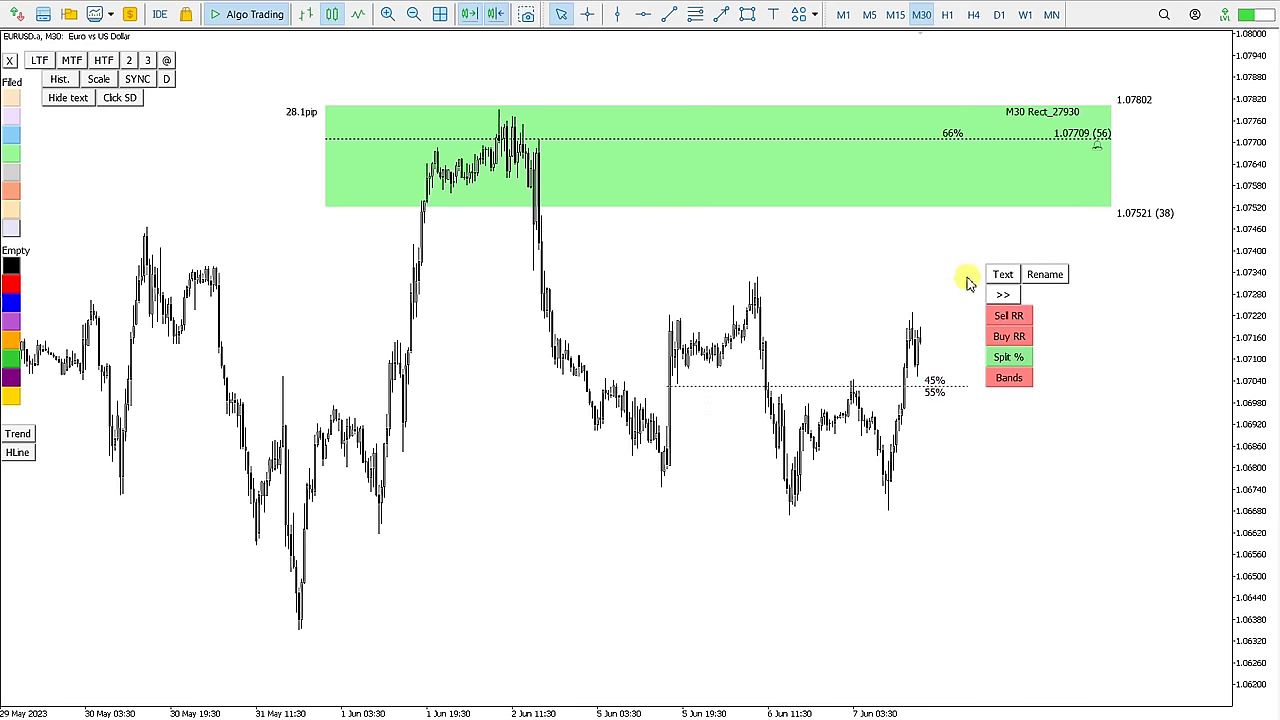
left_click(1104, 208)
key("Delete")
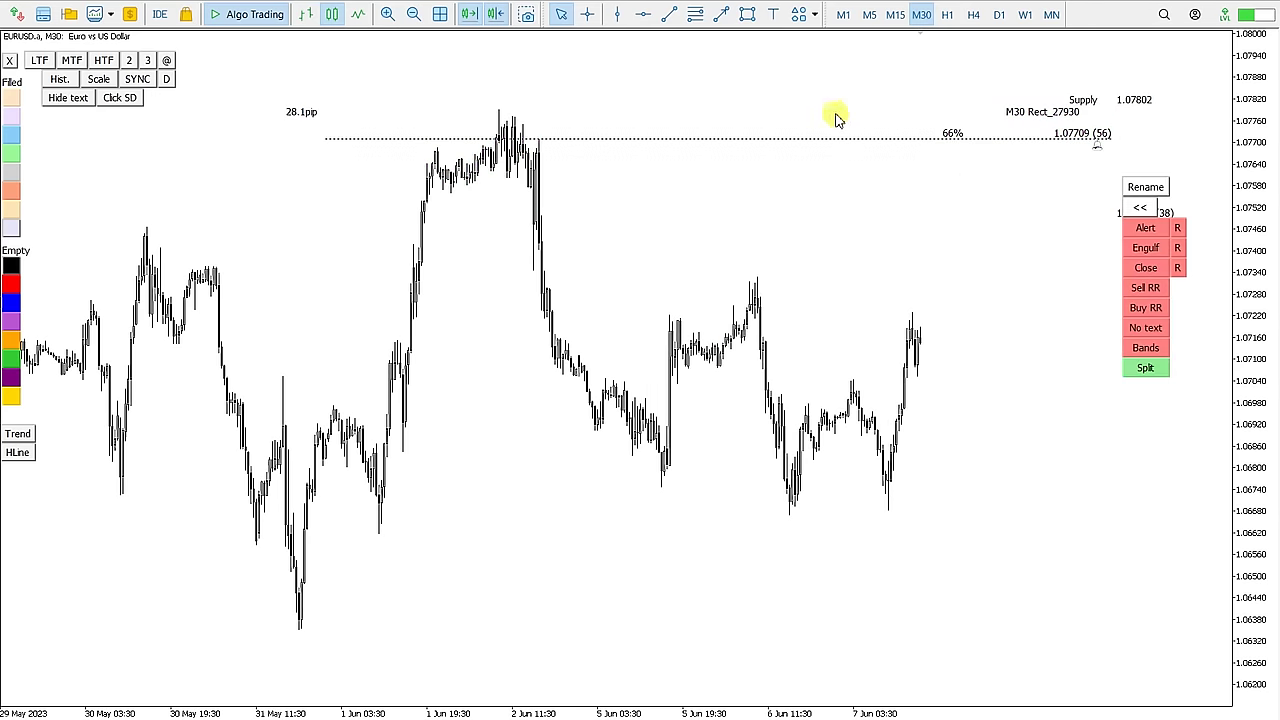
Draw a compression (CP) trendline from the lowest 31 May low to the 7 June low and enable the alert on its upper level.
left_click(668, 14)
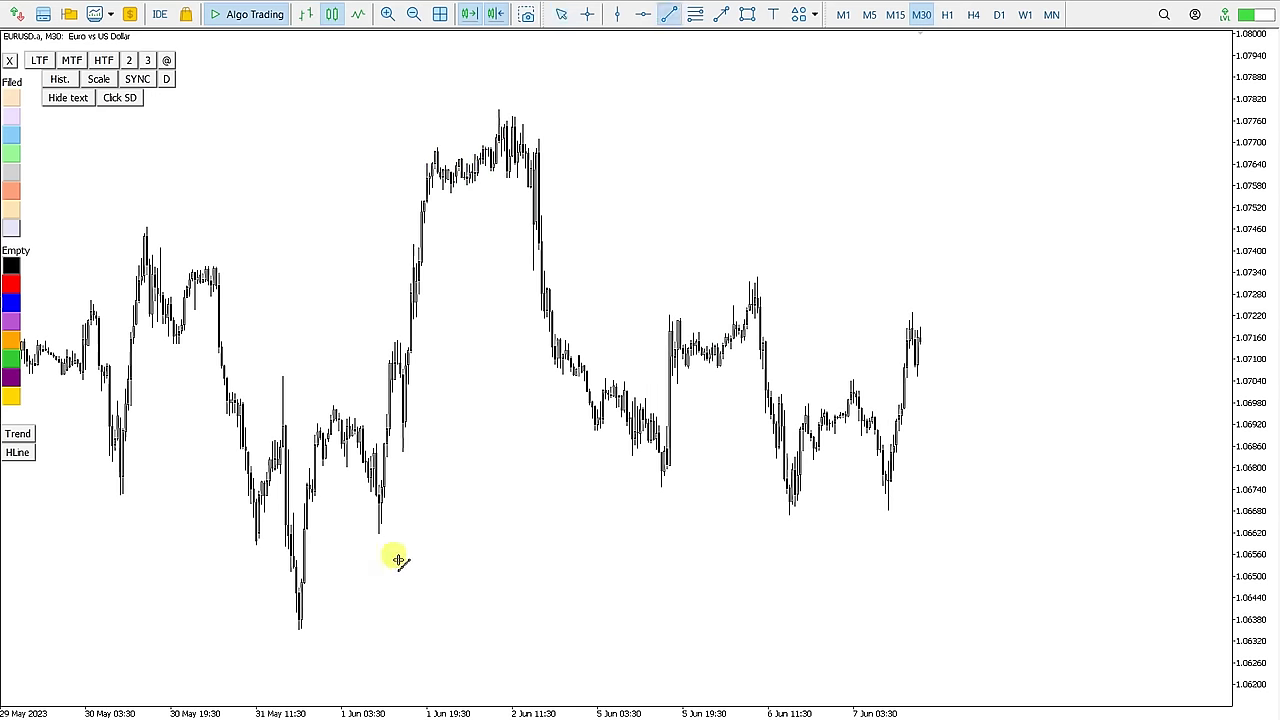
left_click_drag(300, 626, 885, 513)
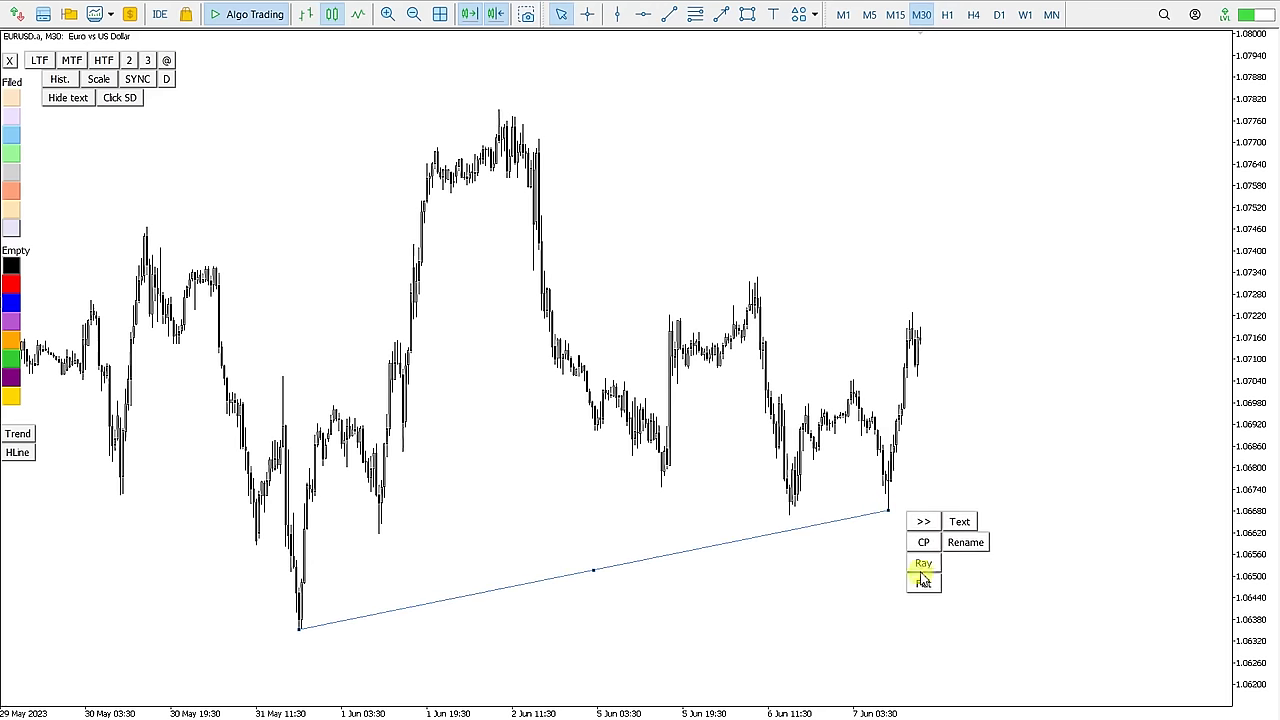
left_click(912, 548)
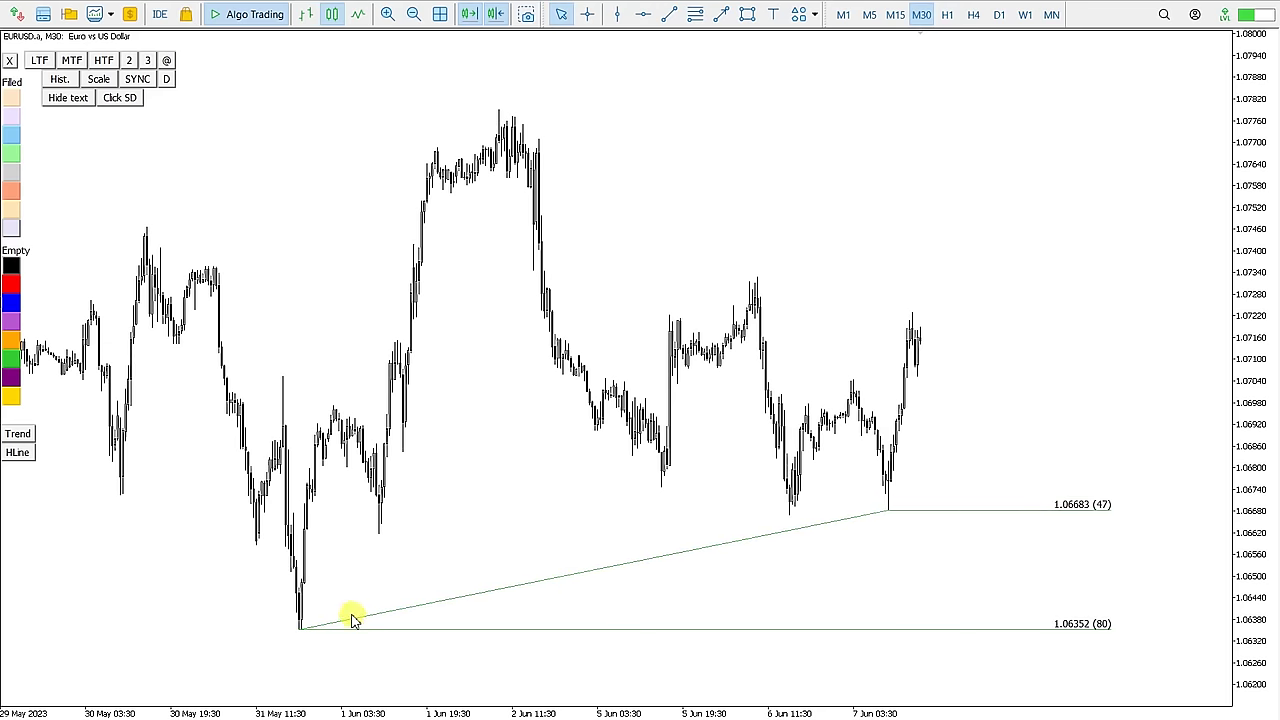
left_click(1112, 510)
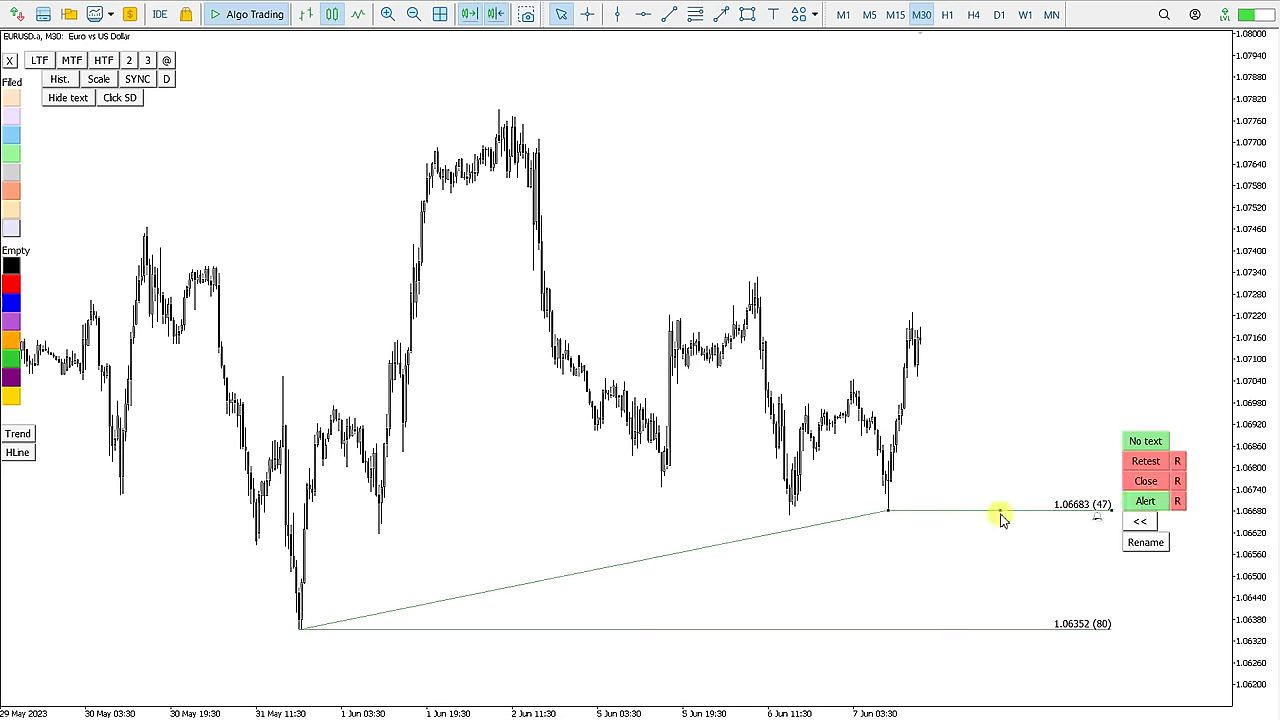
left_click(1012, 511)
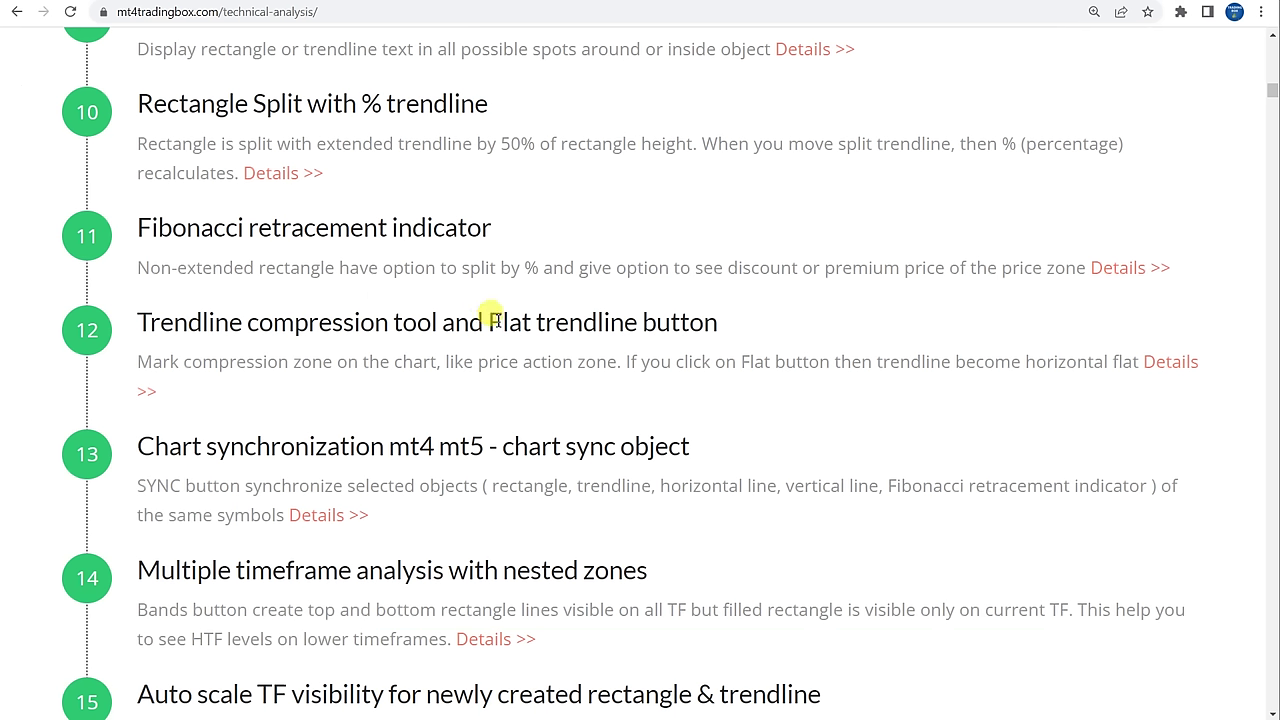
On the web page, highlight the words "Flat trendline button" in heading 12.
left_click_drag(490, 320, 712, 320)
left_click(721, 324)
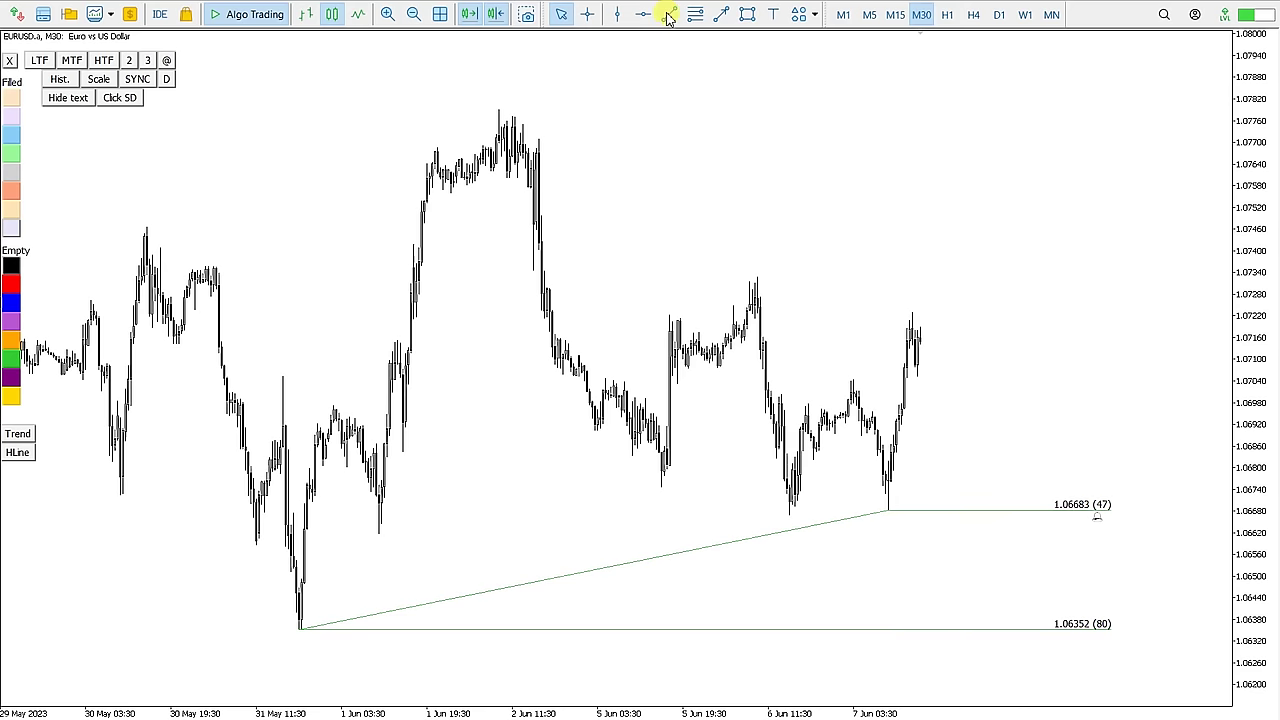
Draw a trendline from the 6 June high past the last candle and make it flat.
left_click(669, 14)
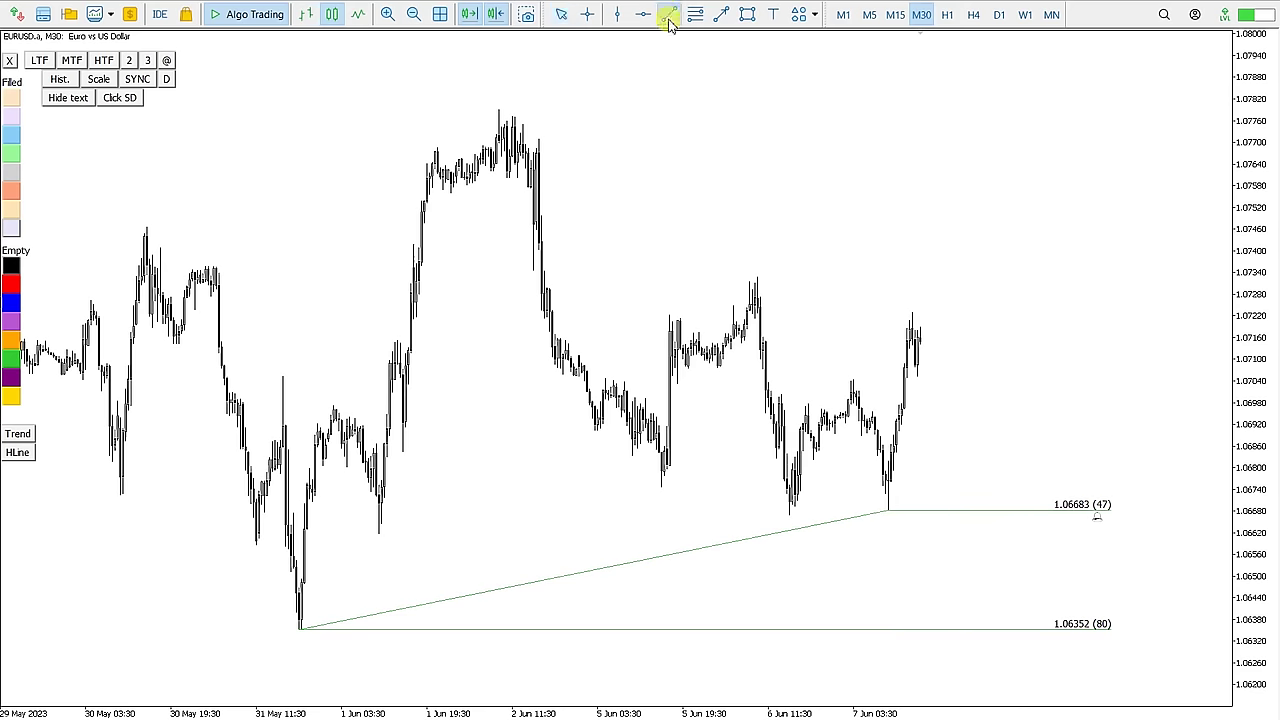
left_click_drag(752, 280, 1051, 285)
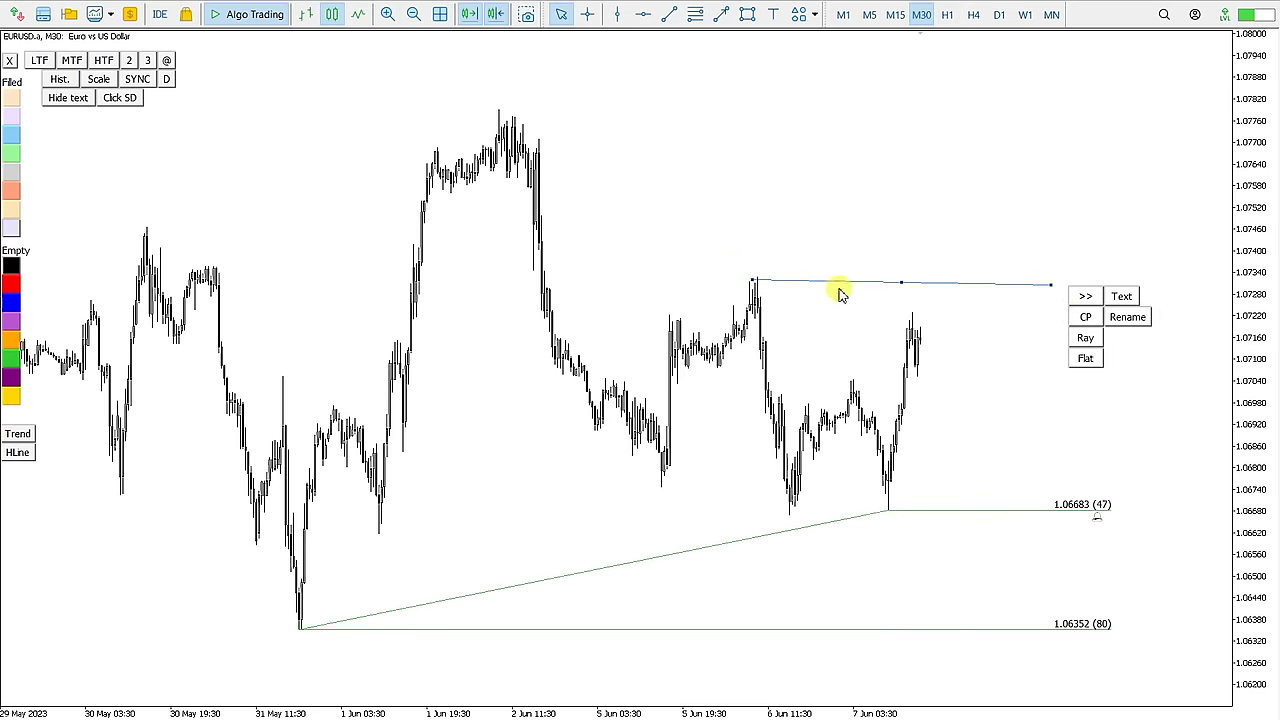
left_click(1086, 359)
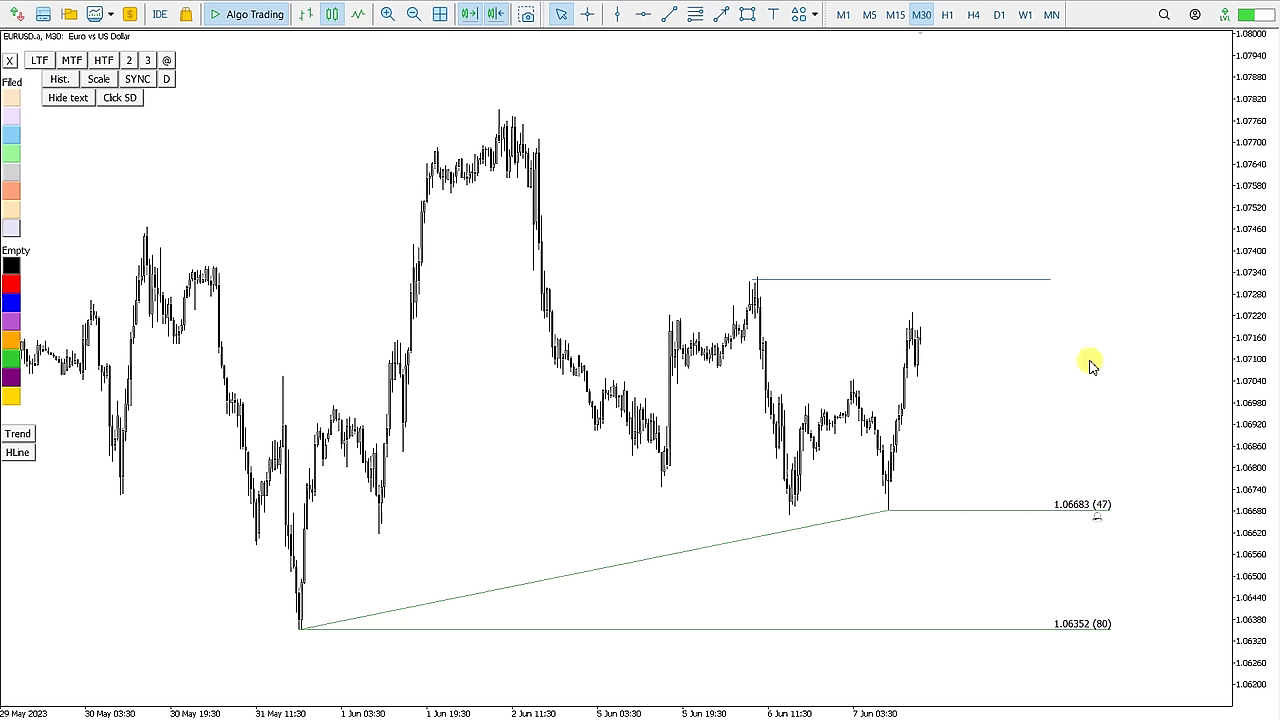
Format the flat trendline in black with width 3 and move it slightly above the 6 June high, keeping it flat.
left_click(912, 280)
left_click(898, 282)
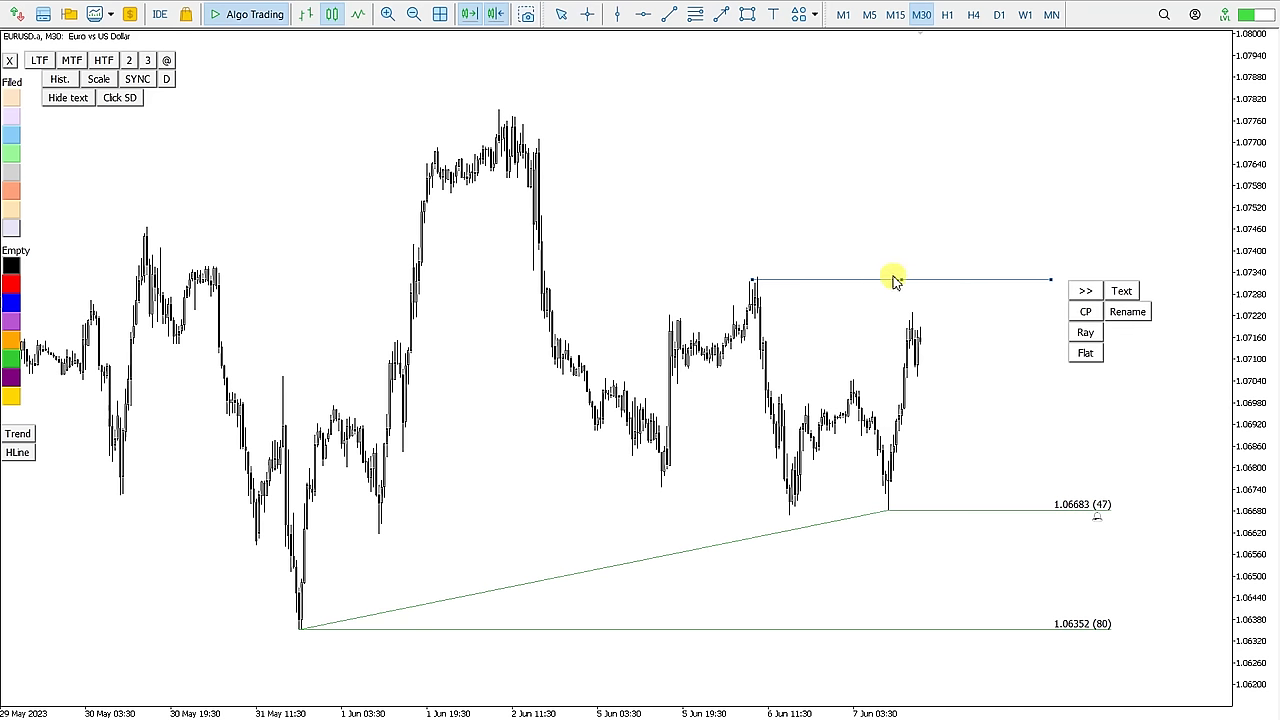
left_click(146, 61)
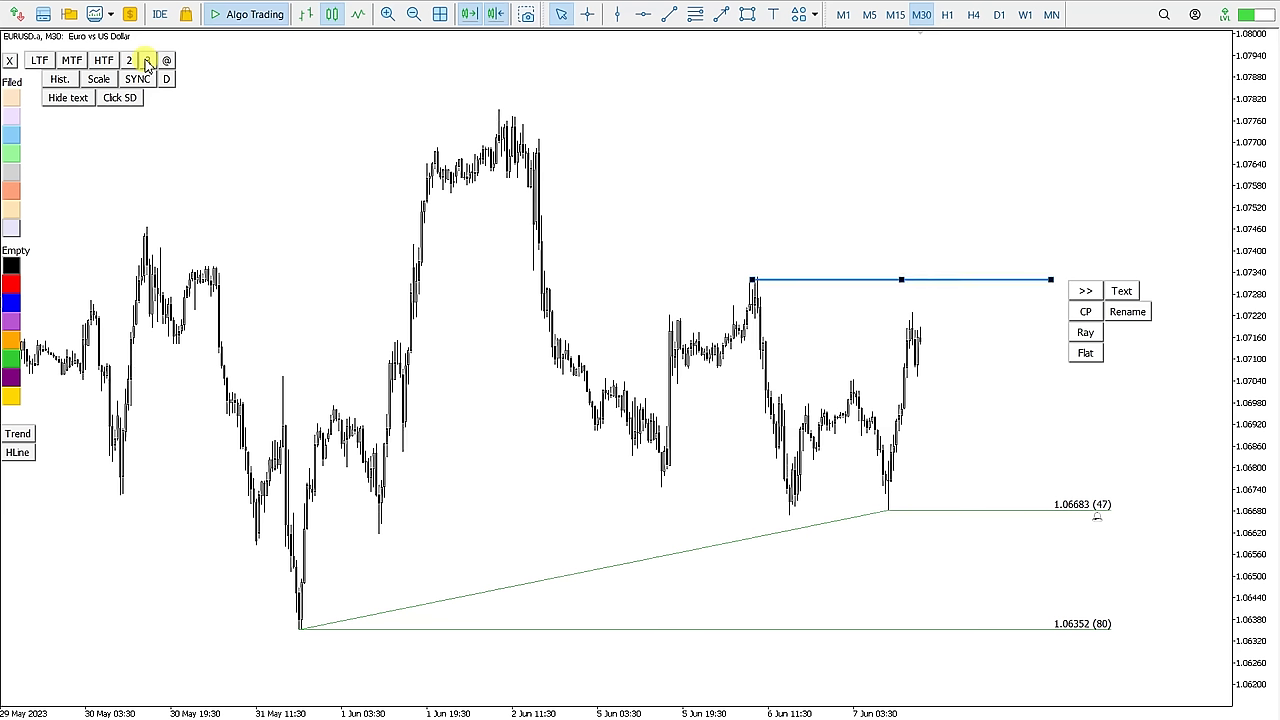
left_click(10, 266)
left_click(150, 60)
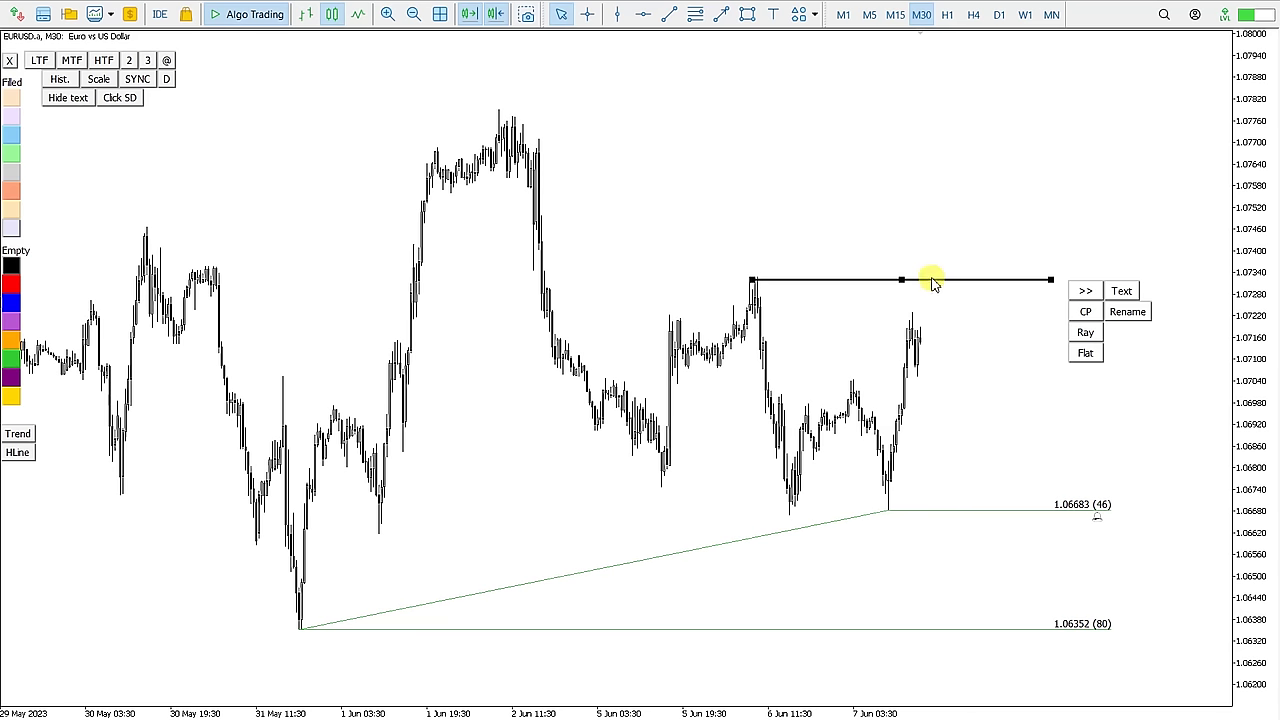
left_click_drag(984, 280, 975, 273)
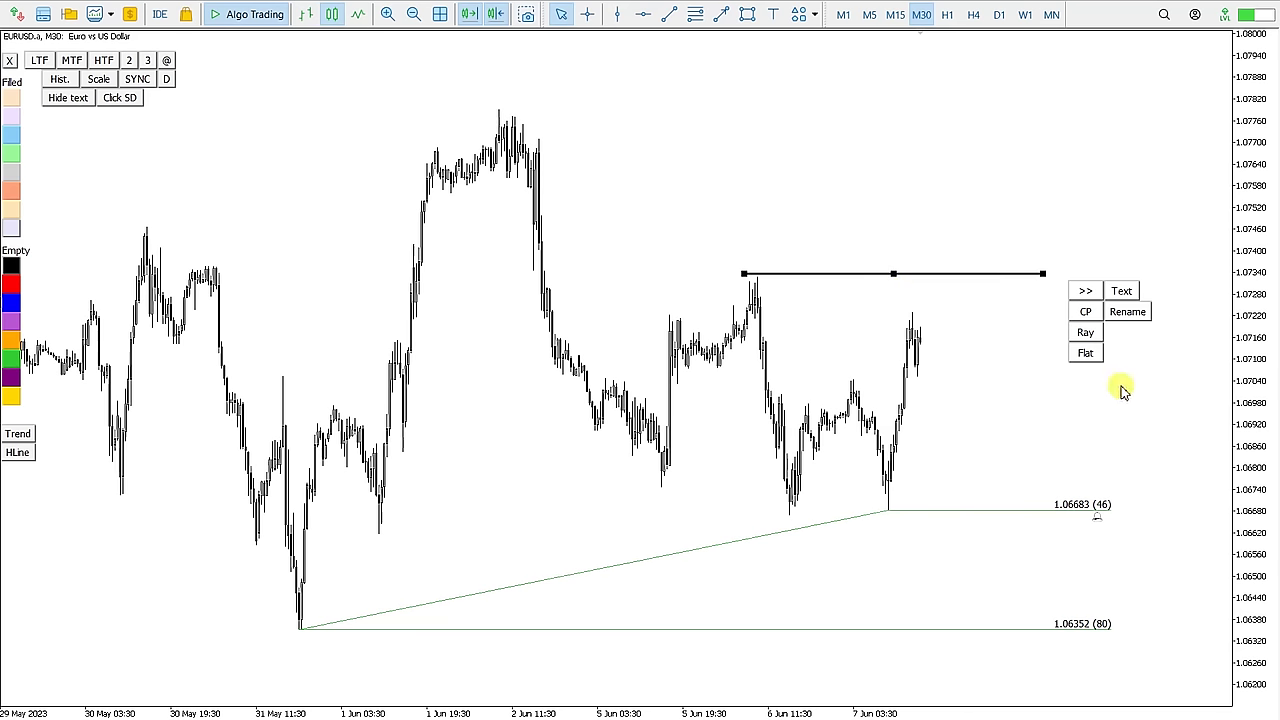
left_click(1087, 353)
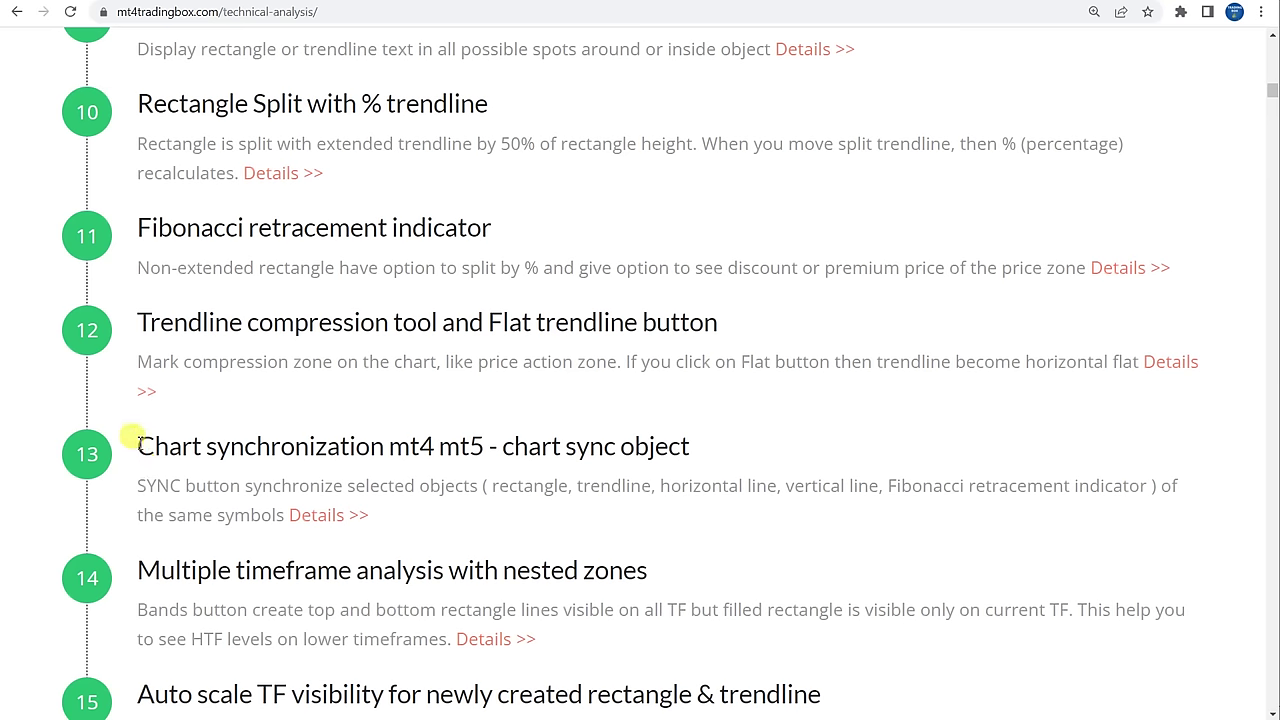
On the web page, highlight the heading "Chart synchronization mt4 mt5 - chart sync object".
left_click_drag(135, 437, 560, 429)
left_click(655, 430)
triple_click(695, 444)
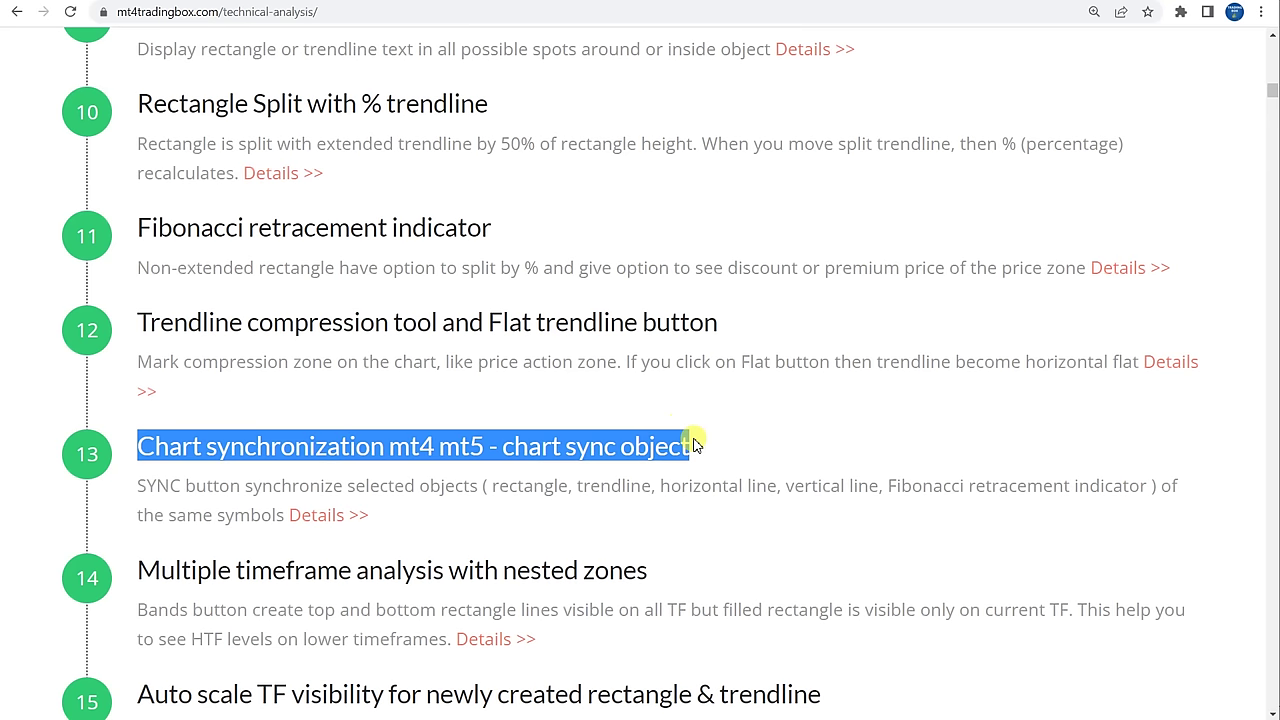
left_click(695, 444)
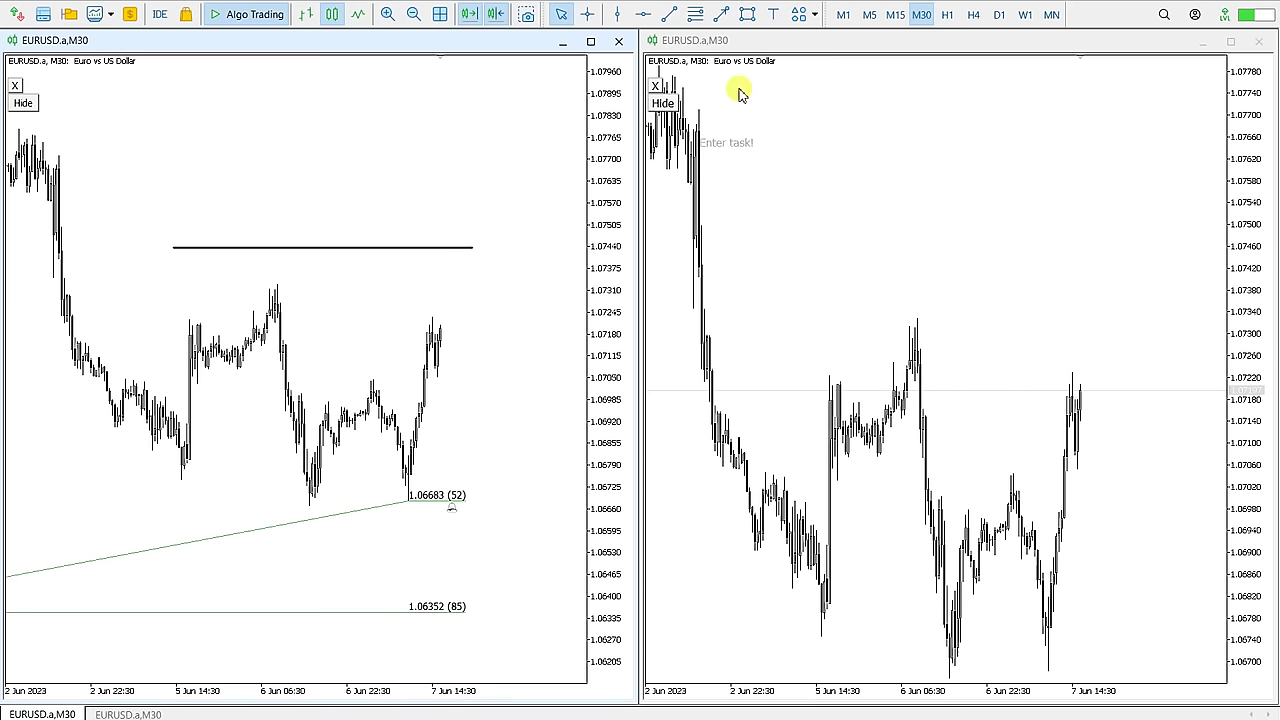
Synchronize the black trendline from the first EURUSD M30 chart to the second chart and move it to the 6 June high.
left_click(313, 248)
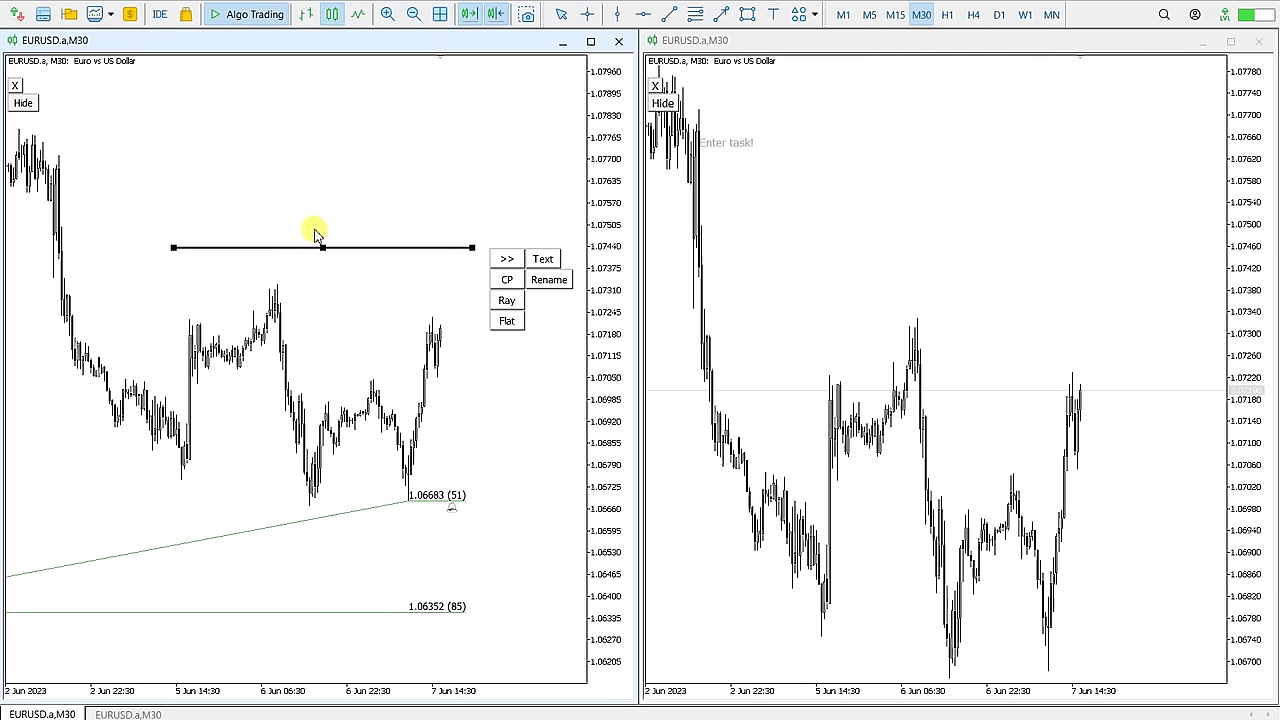
left_click_drag(322, 247, 290, 193)
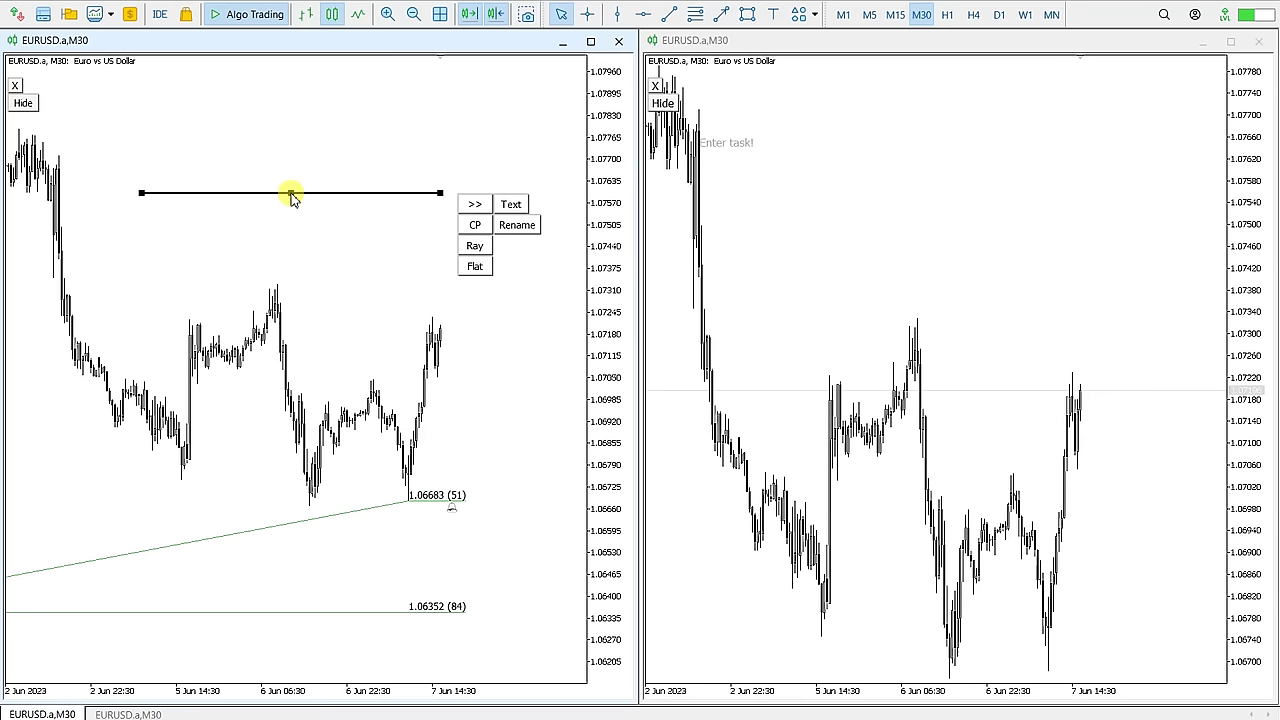
left_click(17, 86)
left_click(145, 106)
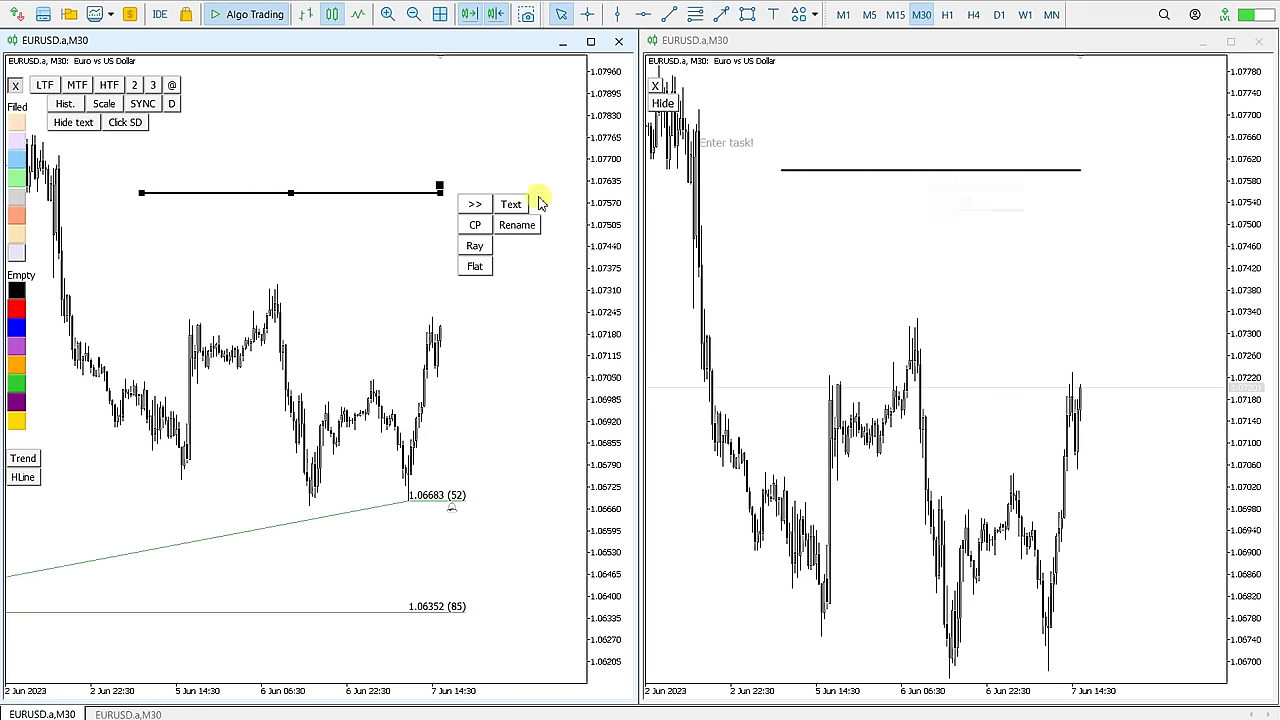
left_click_drag(291, 194, 293, 288)
Switch the second EURUSD chart to the H1 timeframe and on to H4.
left_click(880, 180)
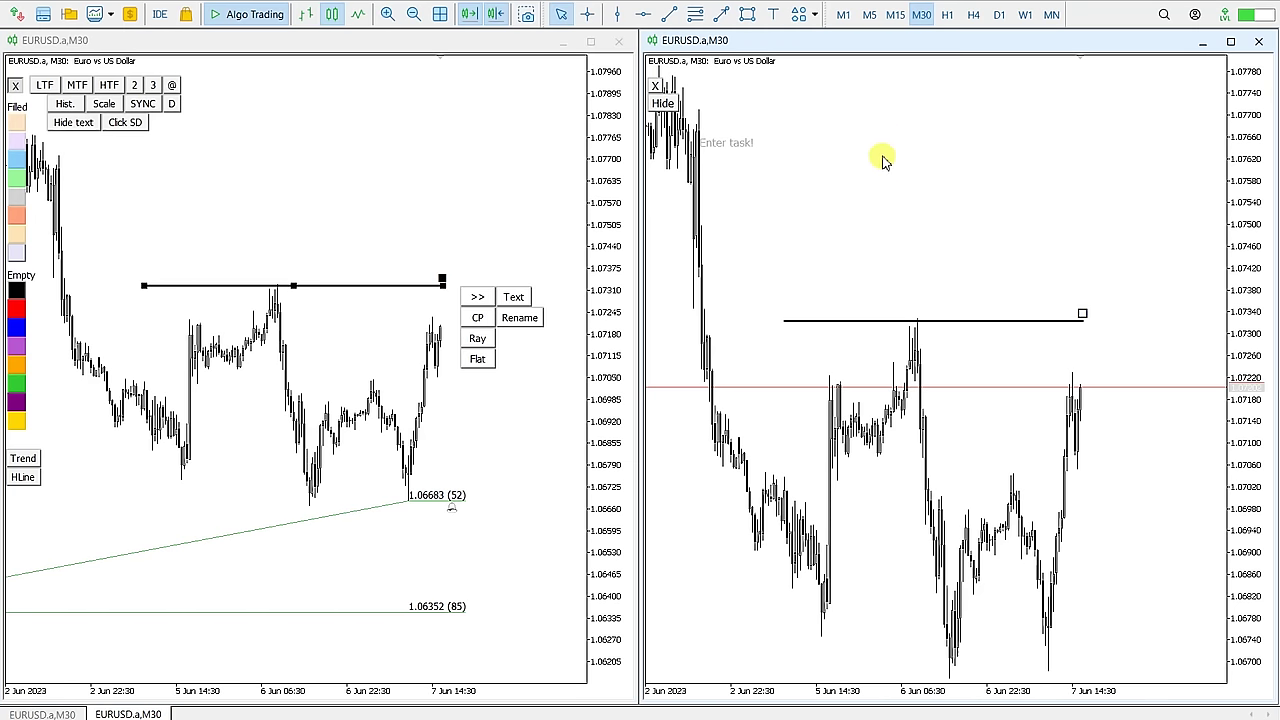
left_click(950, 15)
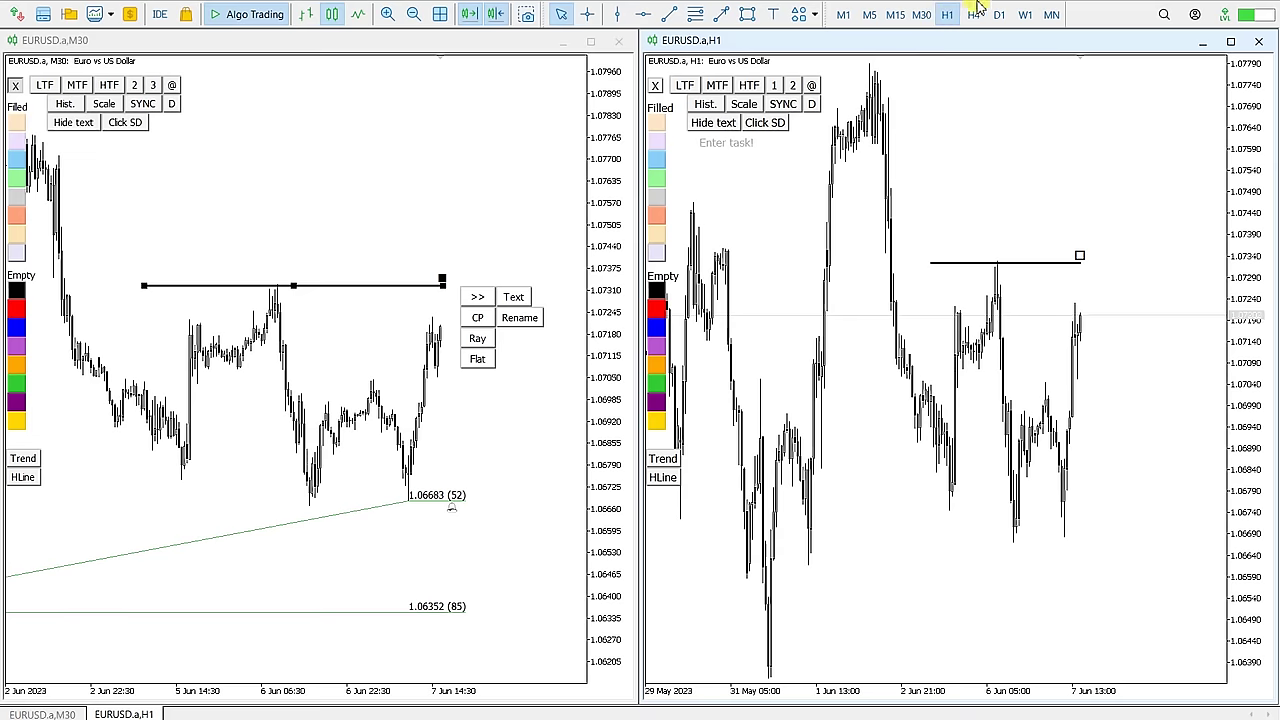
left_click(974, 15)
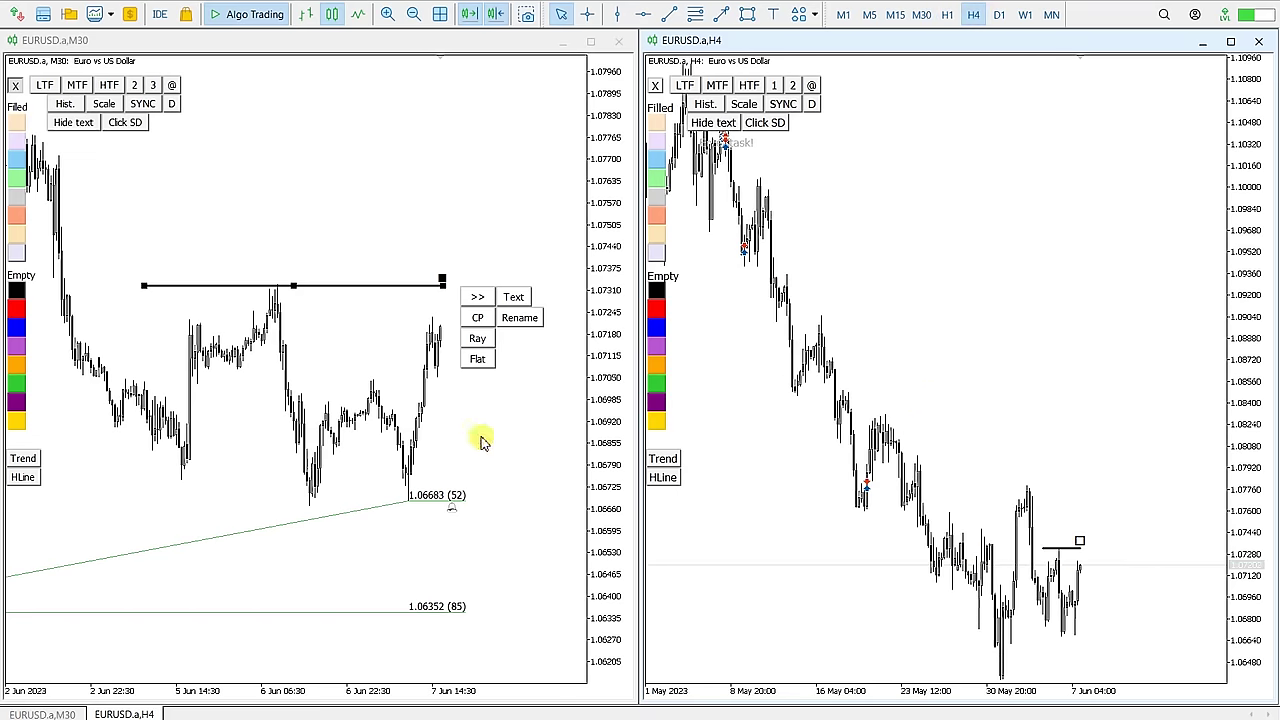
Shift the synced black trendline slightly forward in time on the M30 chart and delete it.
left_click(294, 289)
left_click_drag(294, 289, 320, 286)
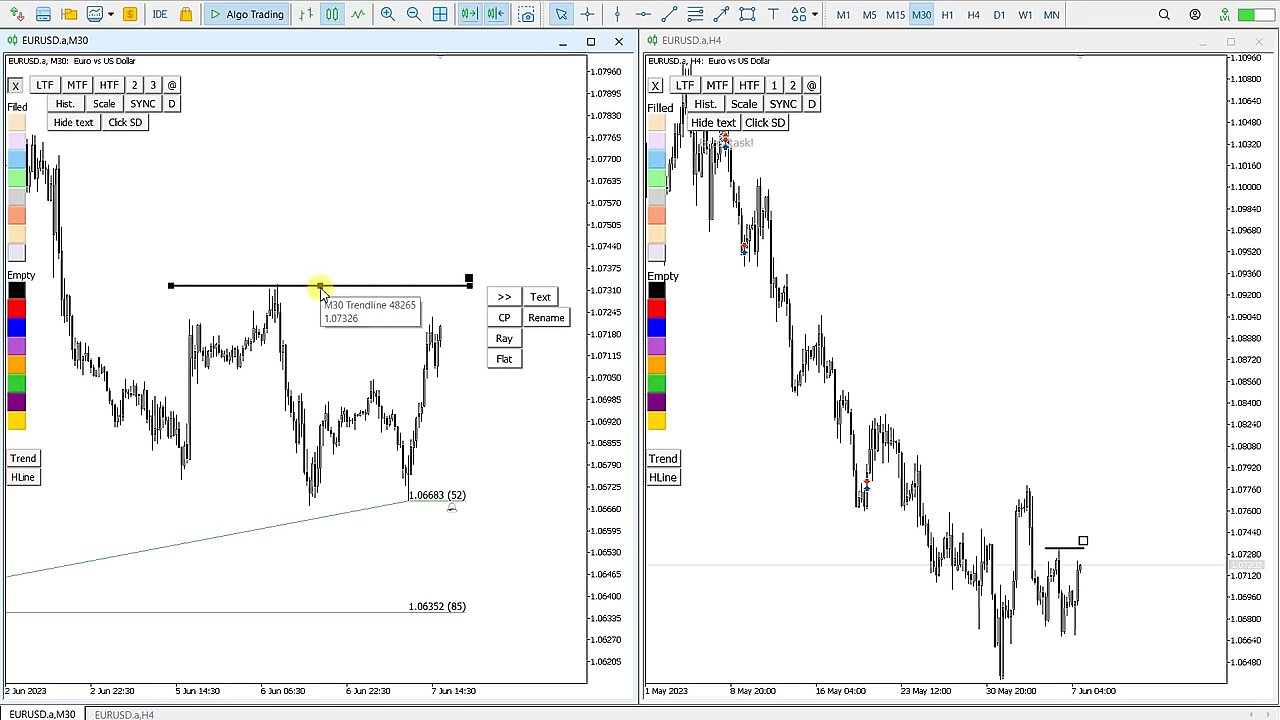
key("Delete")
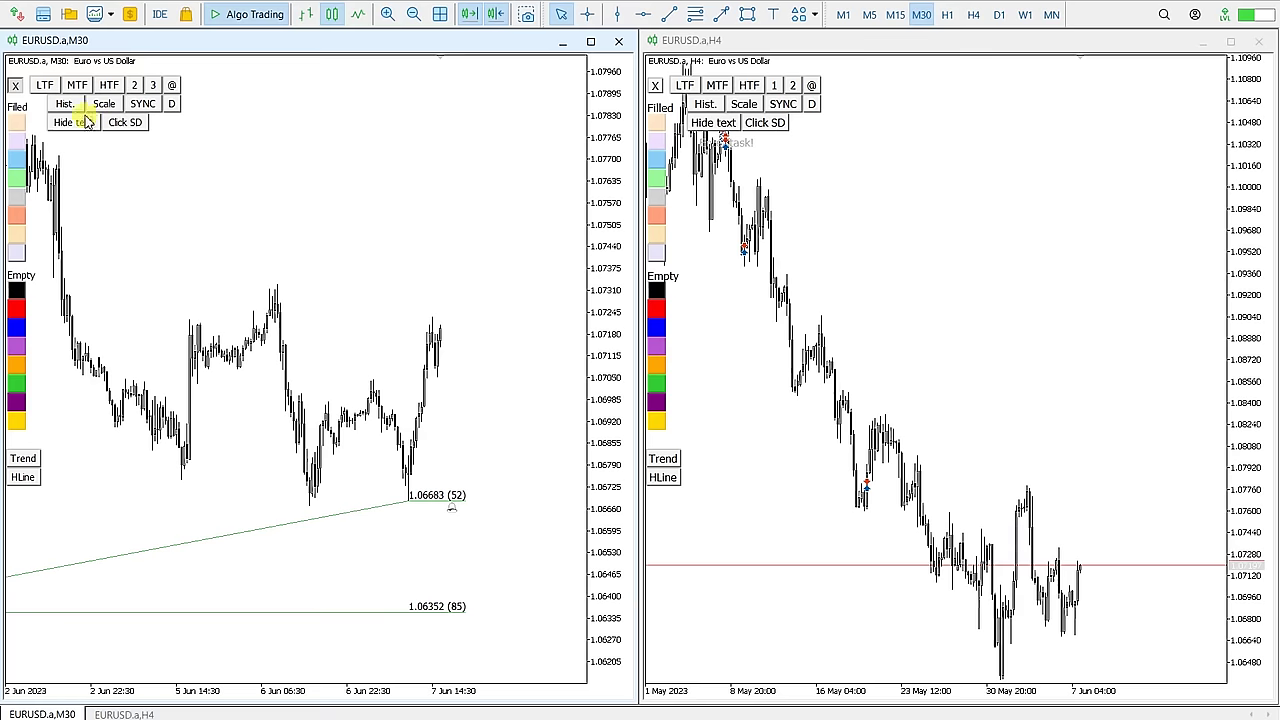
Add a filled light blue rectangle above the 6 June high on the M30 chart and synchronize it to the H4 chart.
left_click(16, 159)
left_click_drag(249, 347, 281, 270)
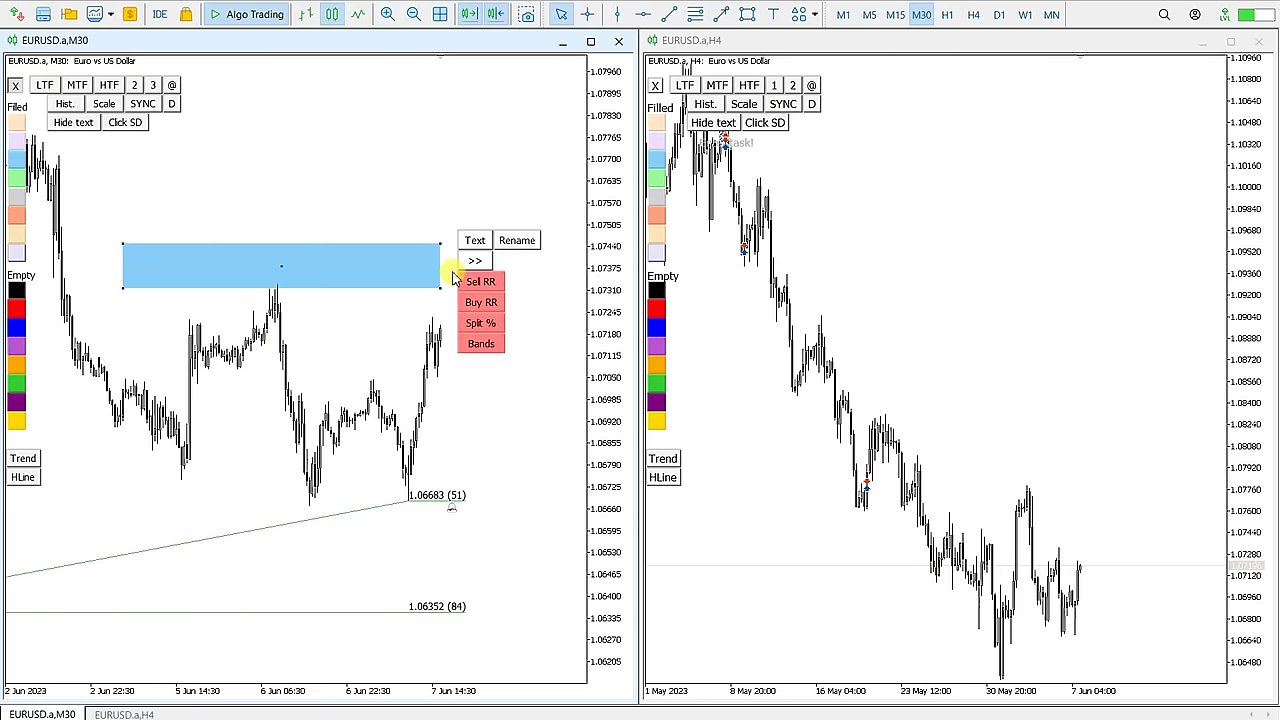
left_click(143, 105)
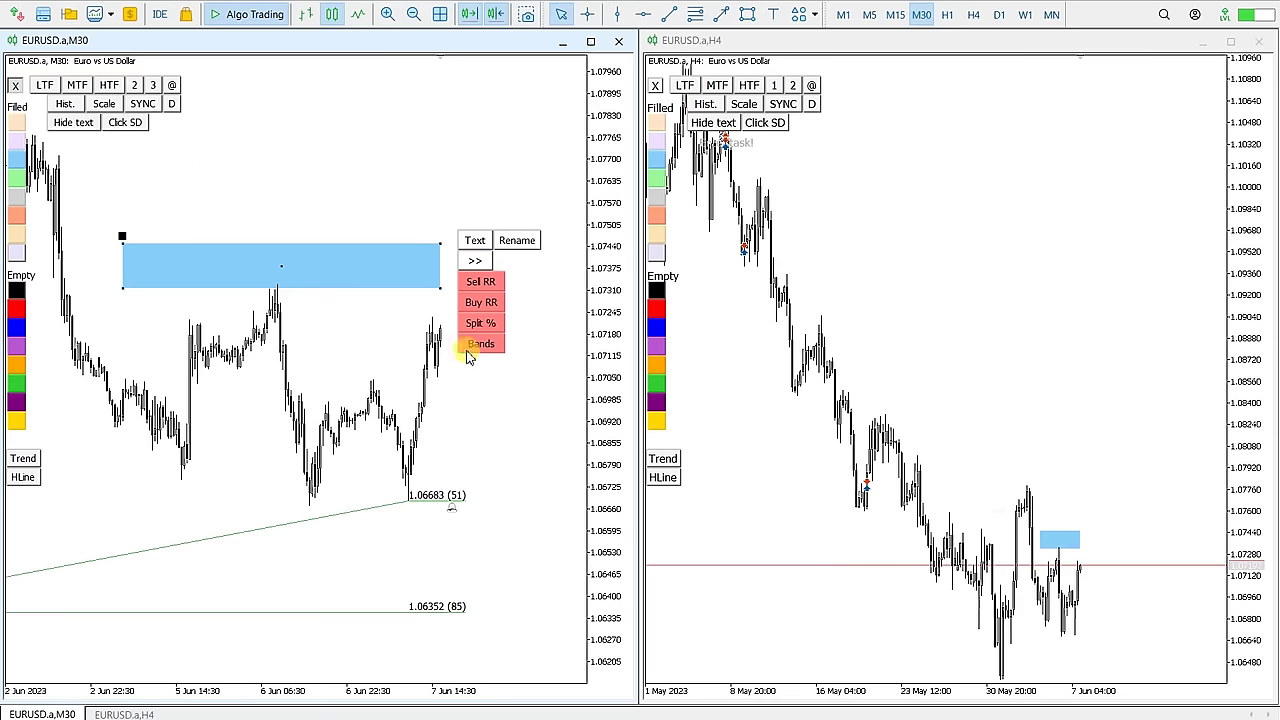
Resize the synced blue rectangle to a narrower zone across the 6 June high and shift it slightly back in time.
left_click_drag(125, 291, 219, 327)
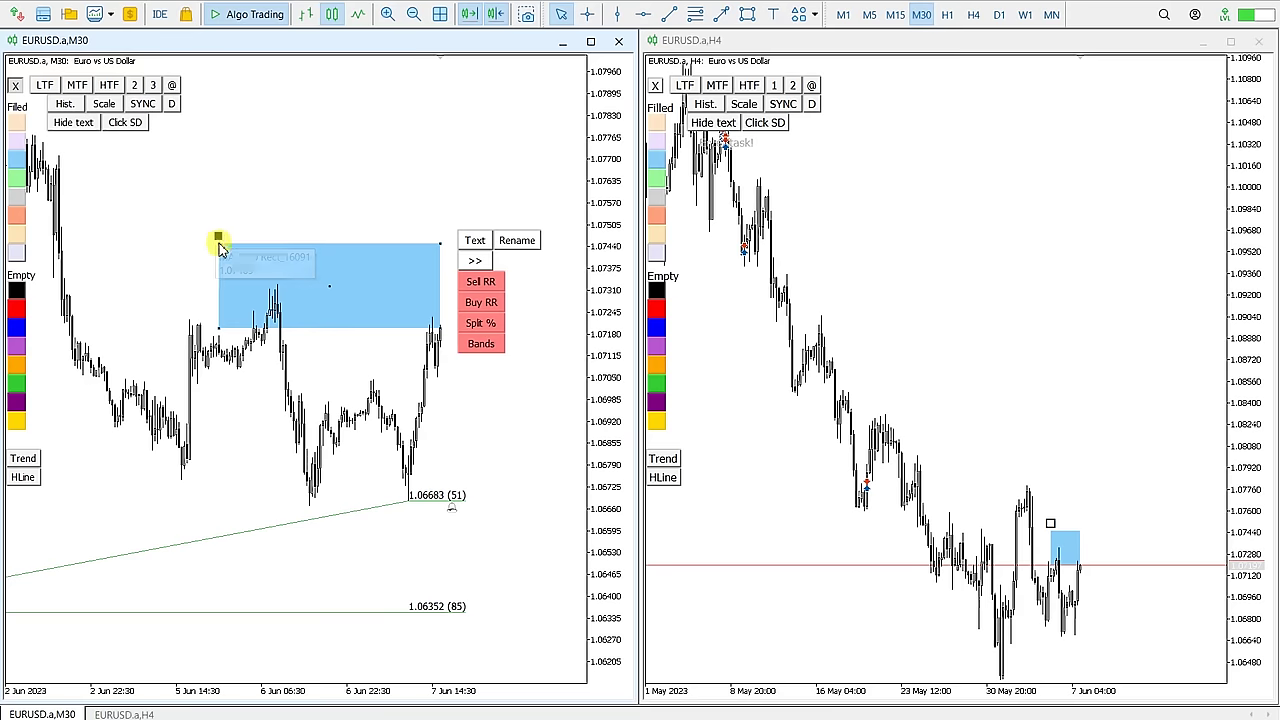
left_click_drag(220, 247, 209, 284)
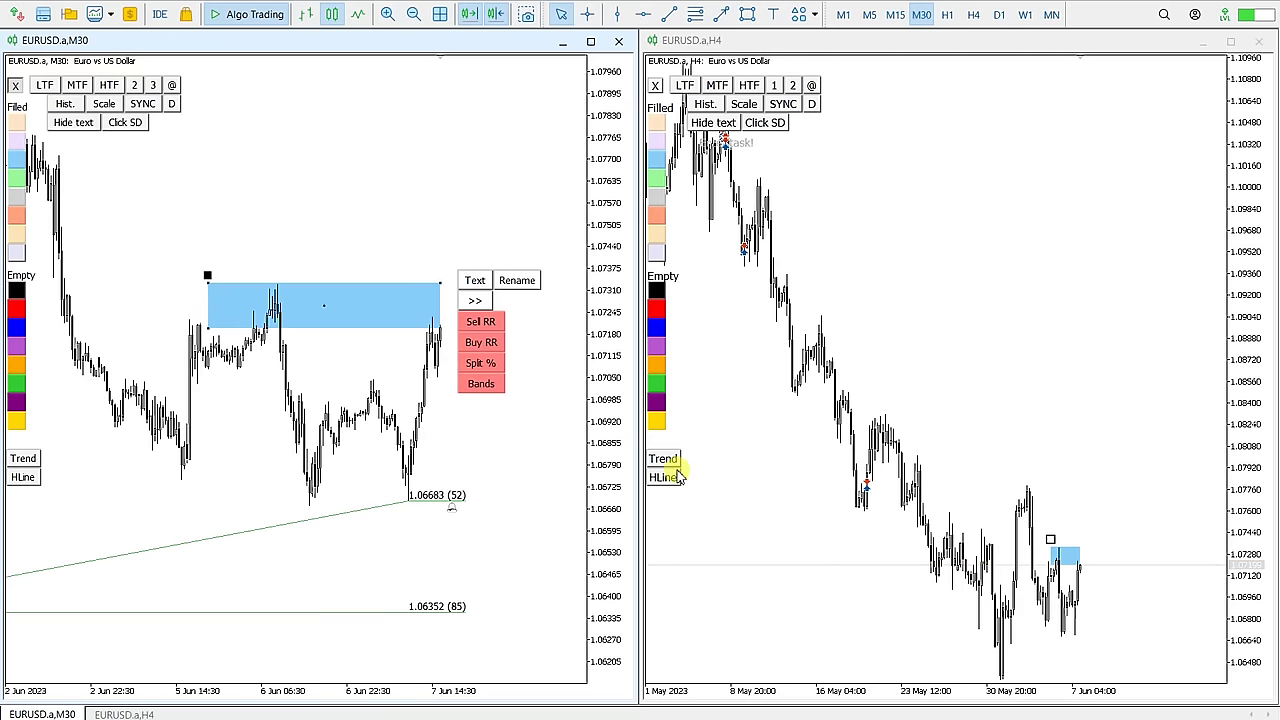
left_click(1070, 508)
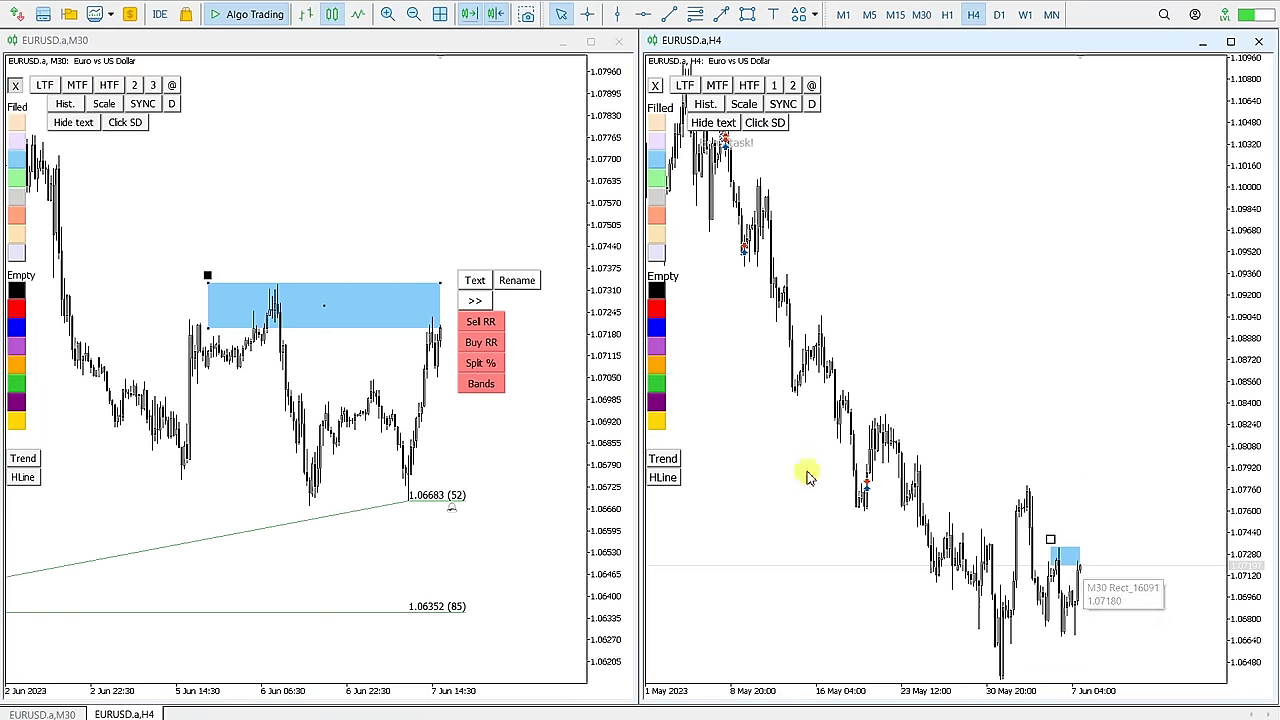
left_click_drag(328, 311, 309, 309)
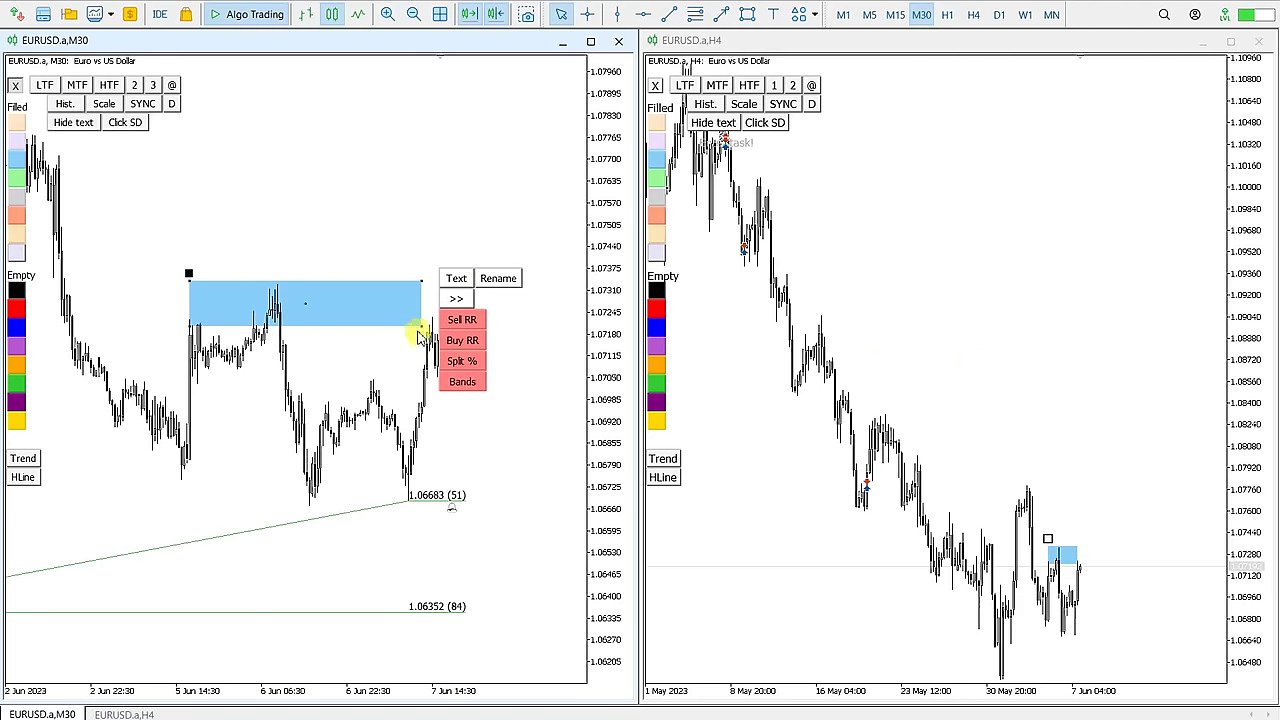
Extend the synced blue rectangle and move it up so its top edge lies at 1.07701.
left_click(458, 302)
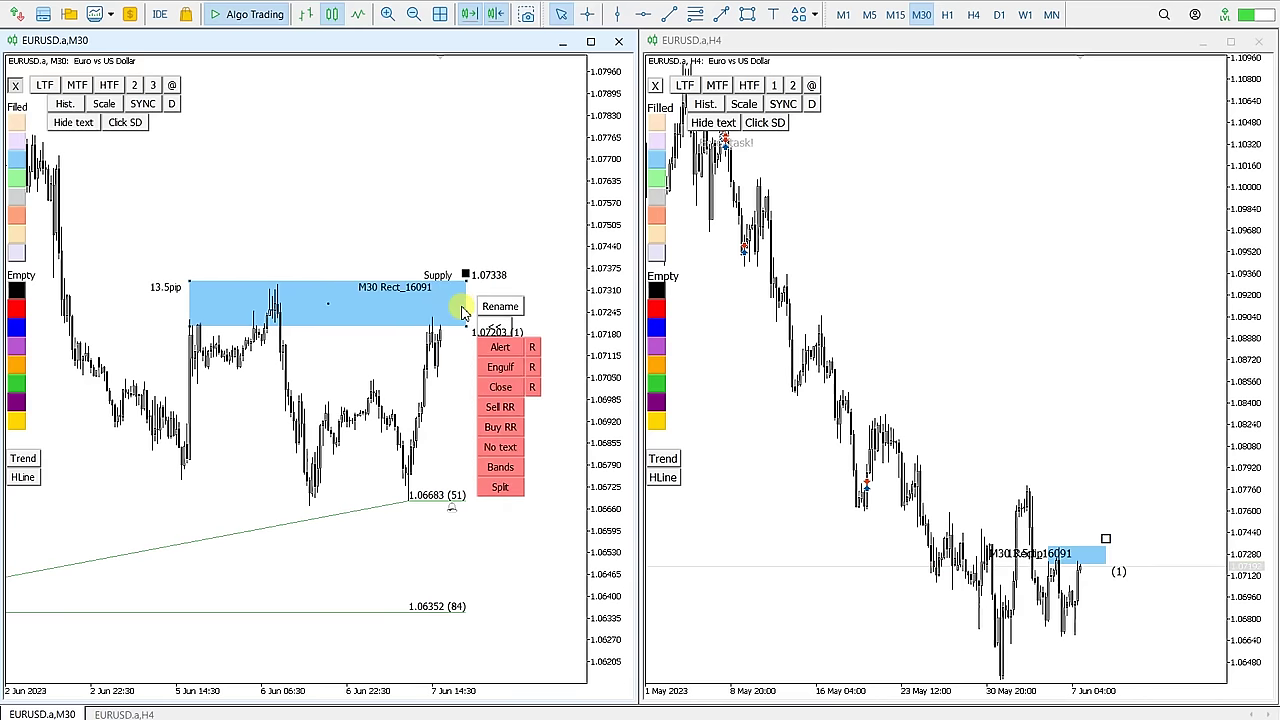
left_click_drag(325, 313, 240, 187)
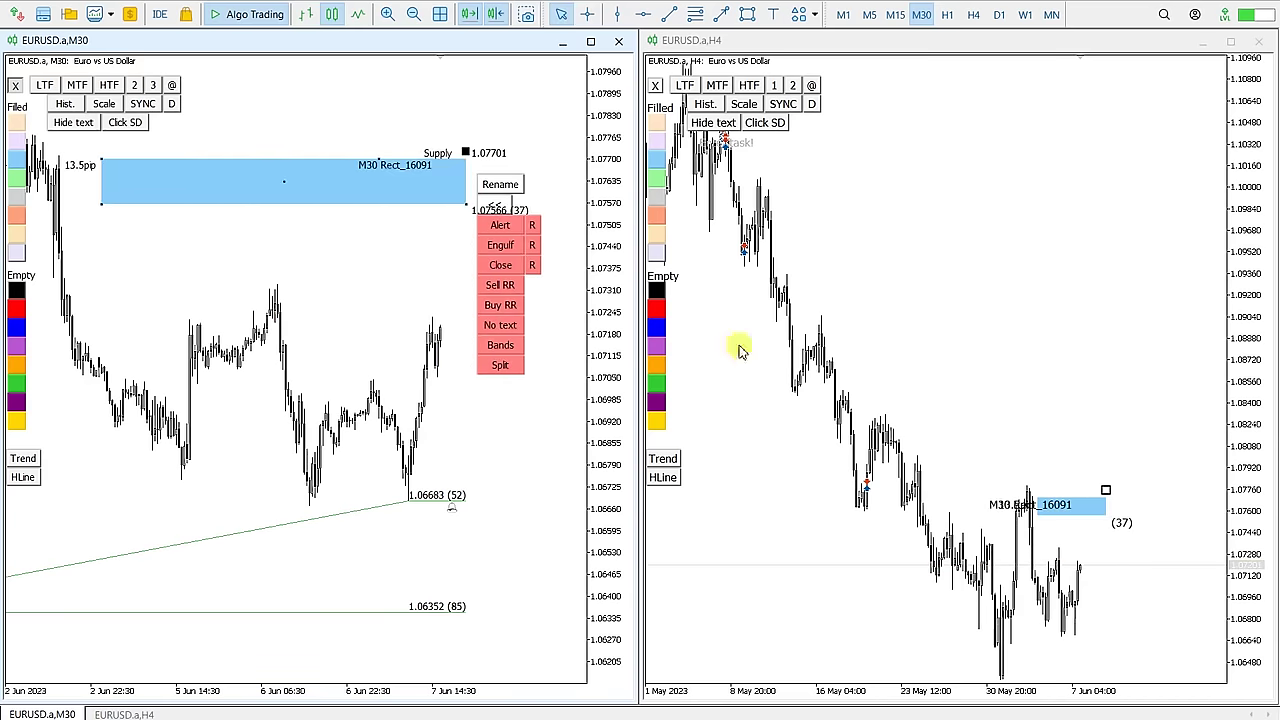
right_click(469, 168)
left_click(504, 215)
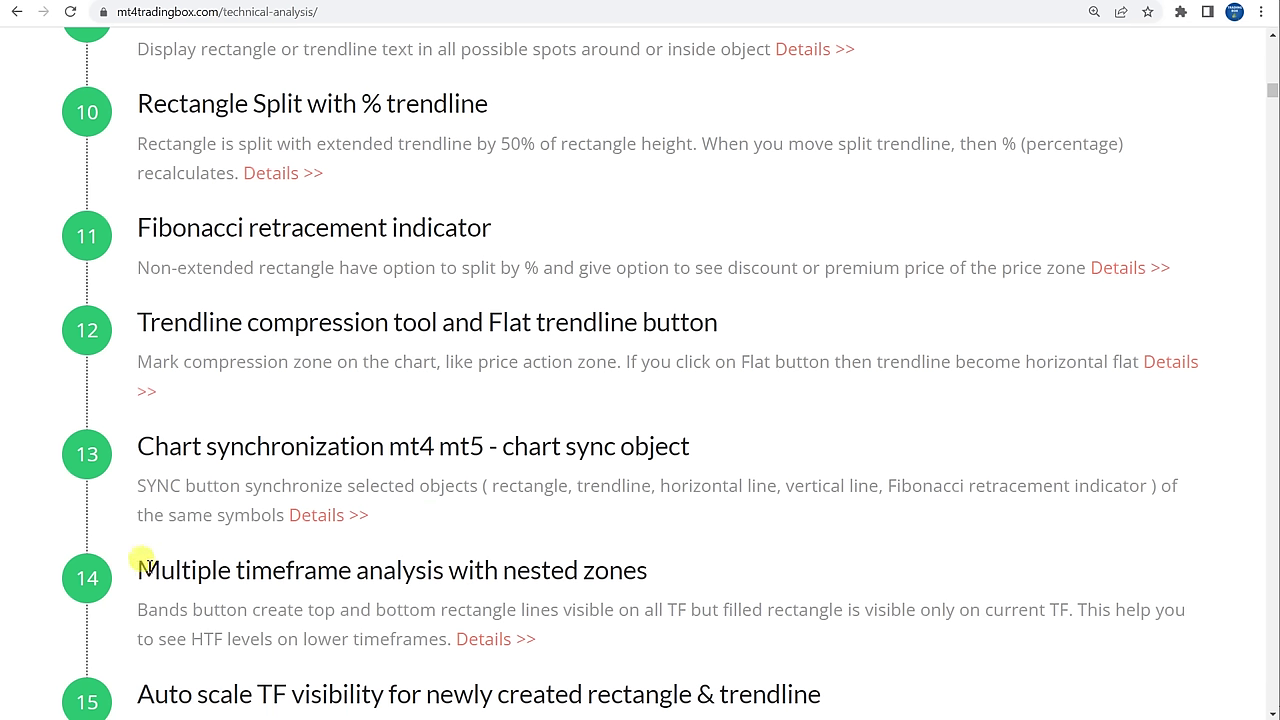
Read the Multiple timeframe analysis with nested zones entry on the indicator's feature page.
left_click_drag(140, 565, 588, 570)
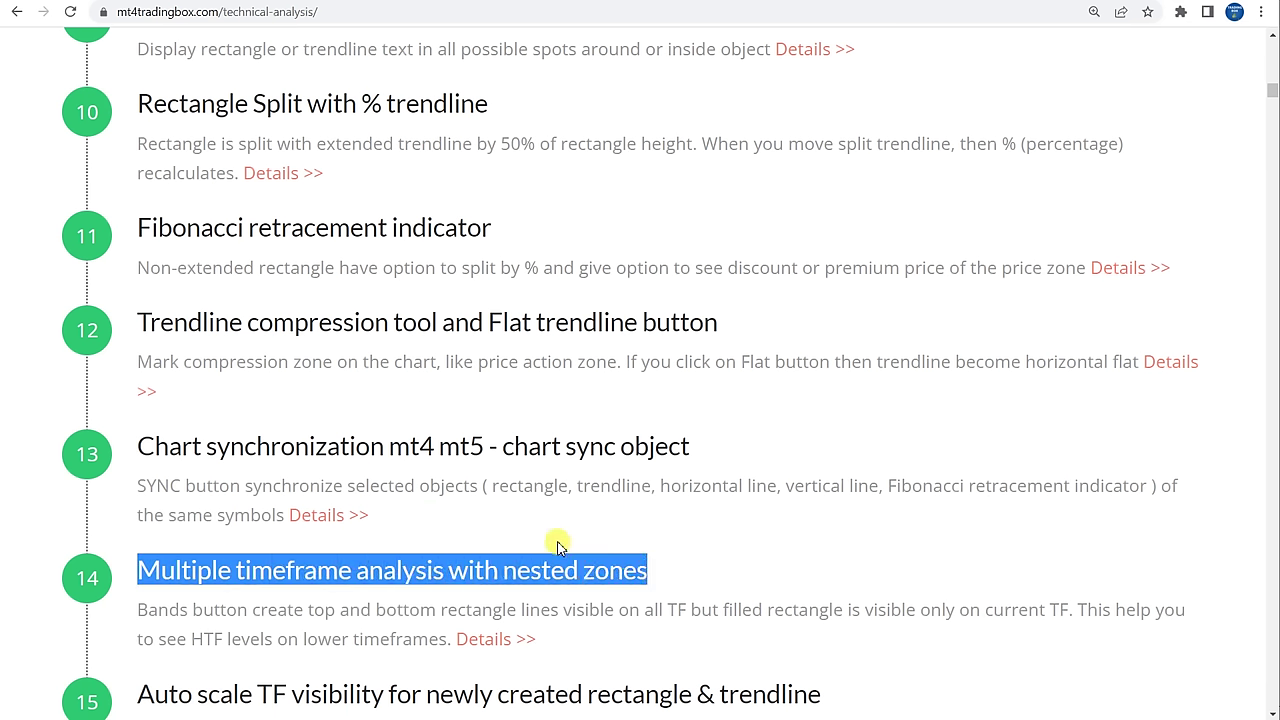
scroll(560, 543, "down", 3)
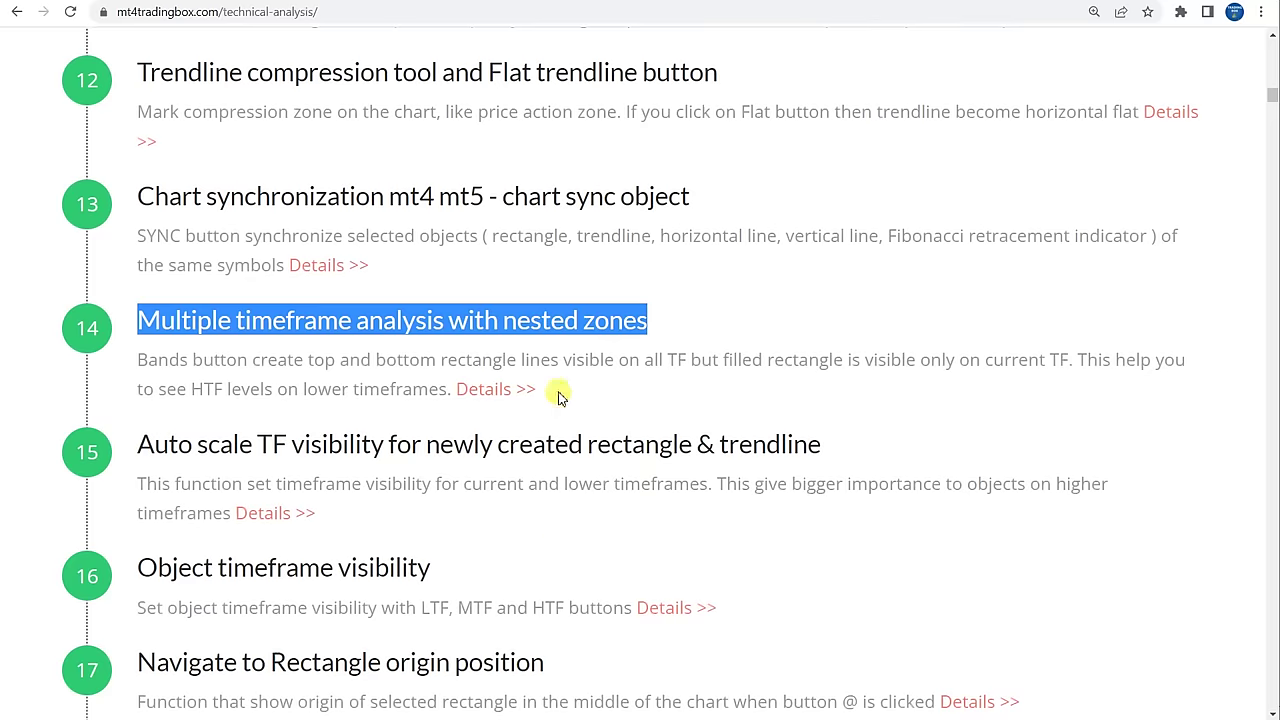
left_click(545, 330)
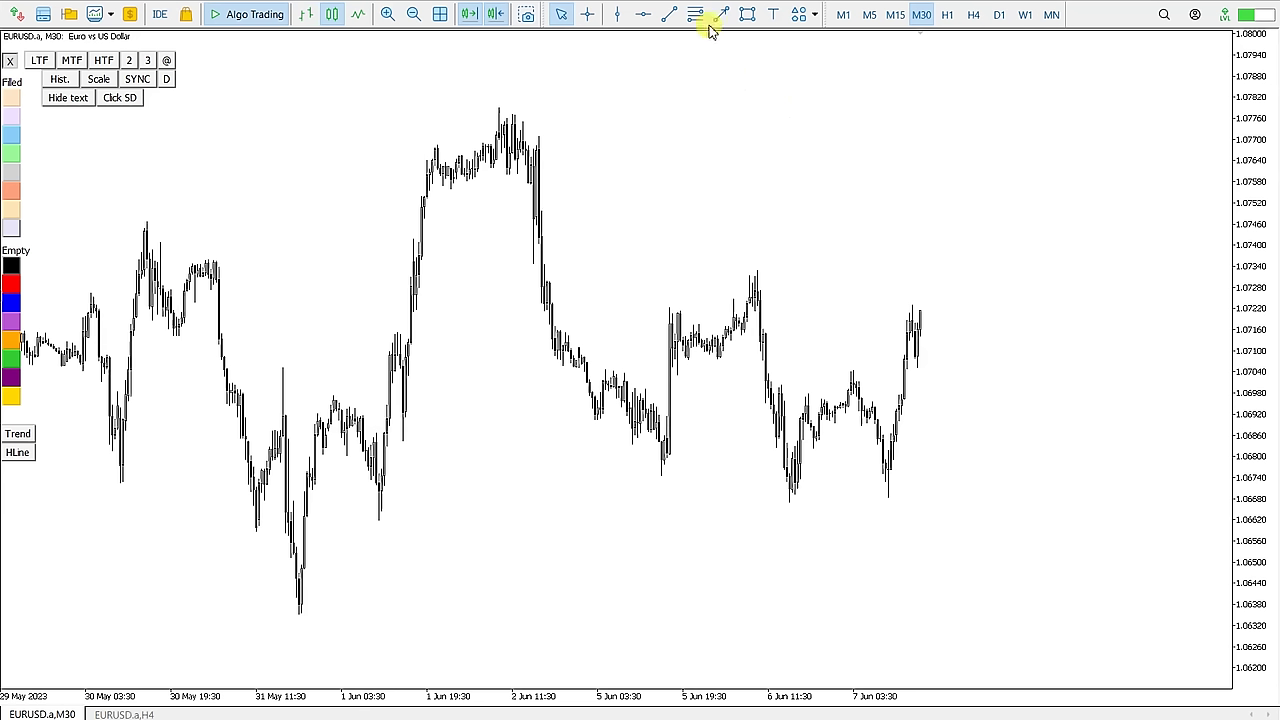
Draw a filled light blue rectangle around the 2 June high on the M30 chart, from about 1.0779 to 1.0747, and enable its bands.
left_click(746, 15)
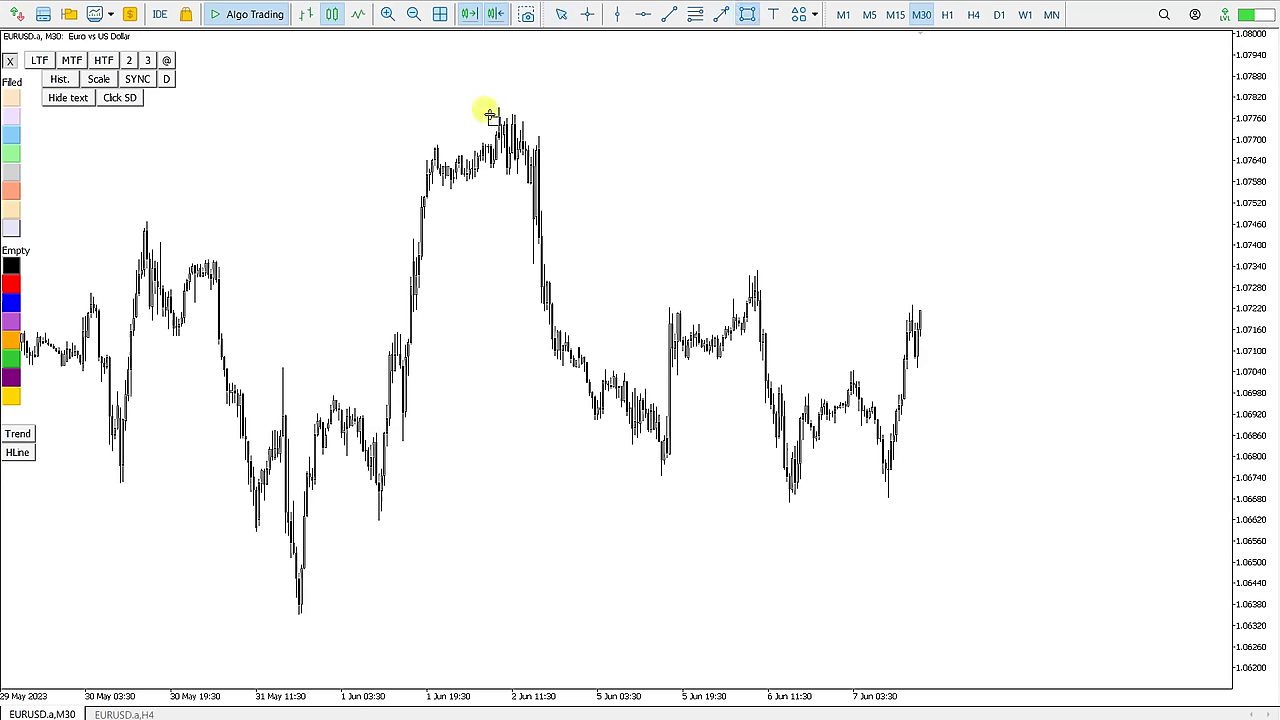
left_click_drag(465, 107, 709, 208)
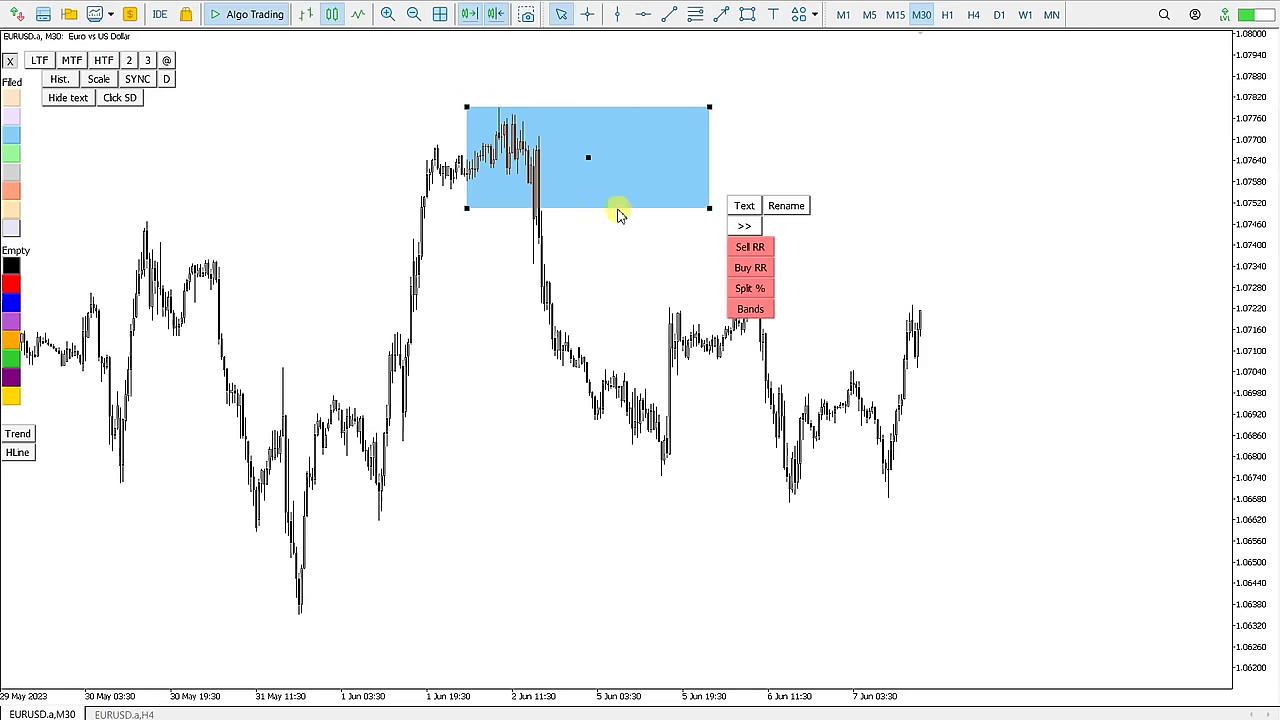
left_click_drag(466, 208, 392, 221)
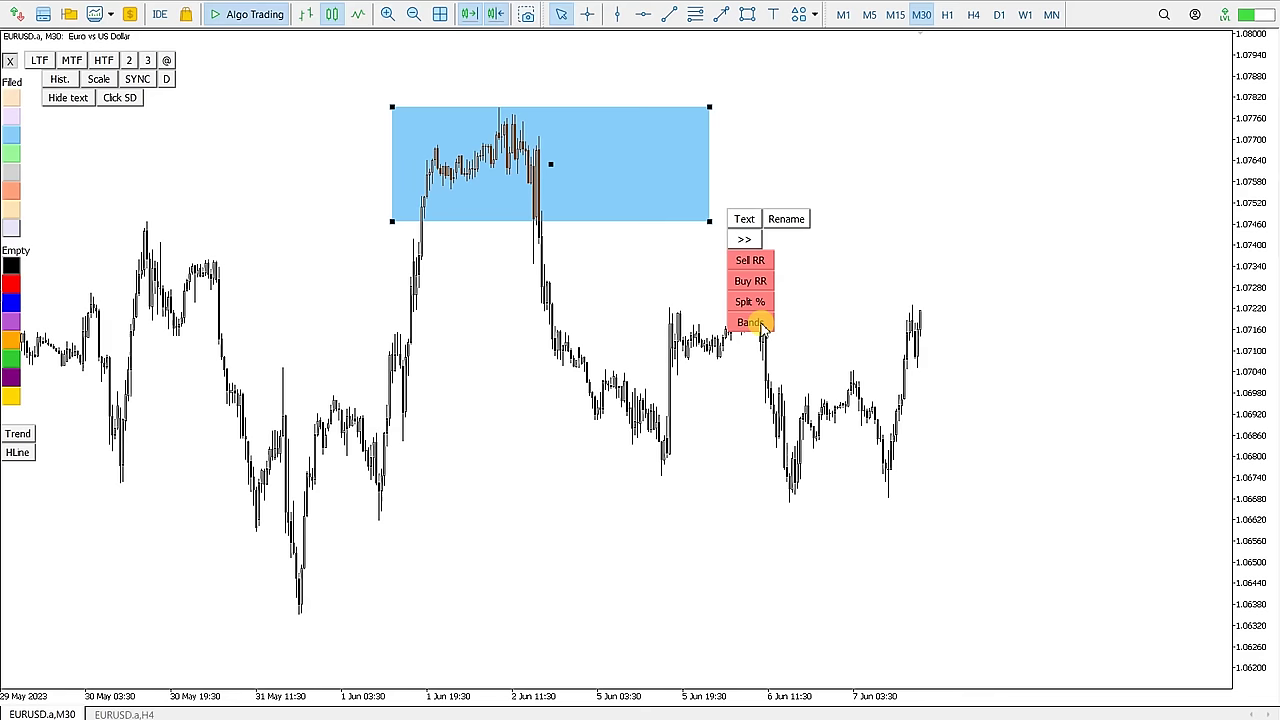
left_click(752, 322)
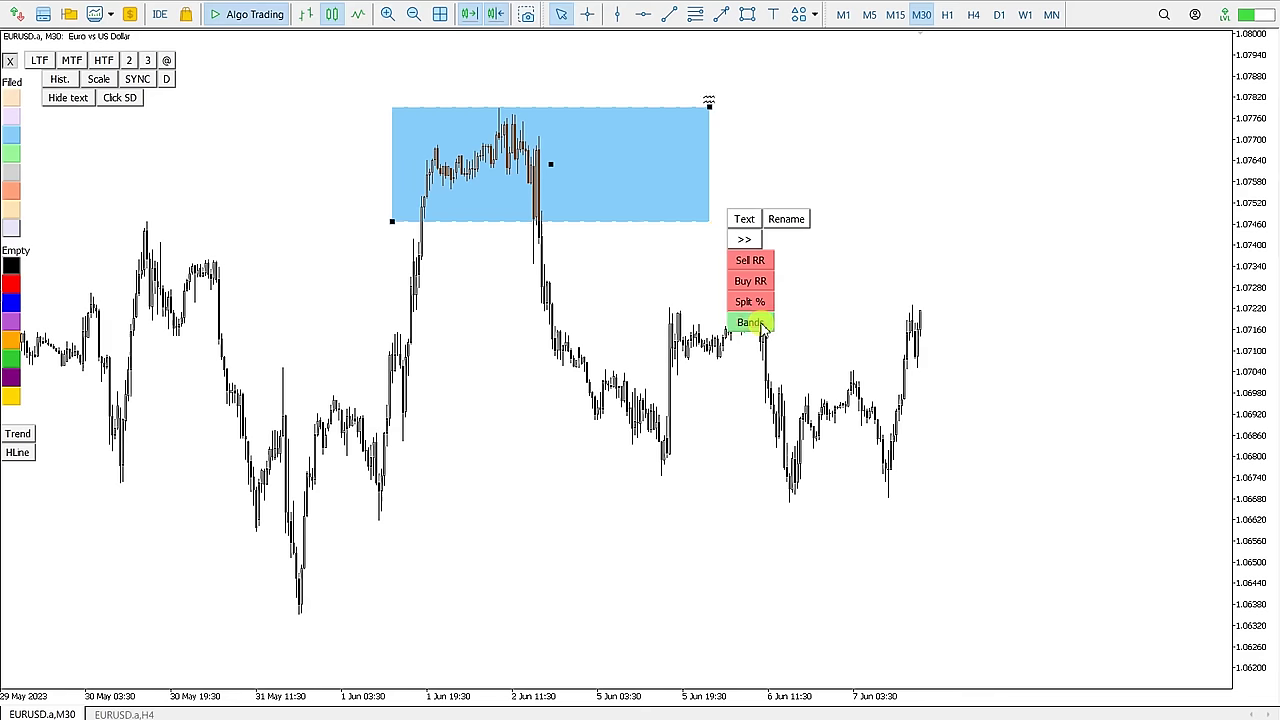
Draw a narrow filled rectangle on the H1 chart between the two M30 band lines, from about 1.0772 to 1.0766.
left_click(946, 18)
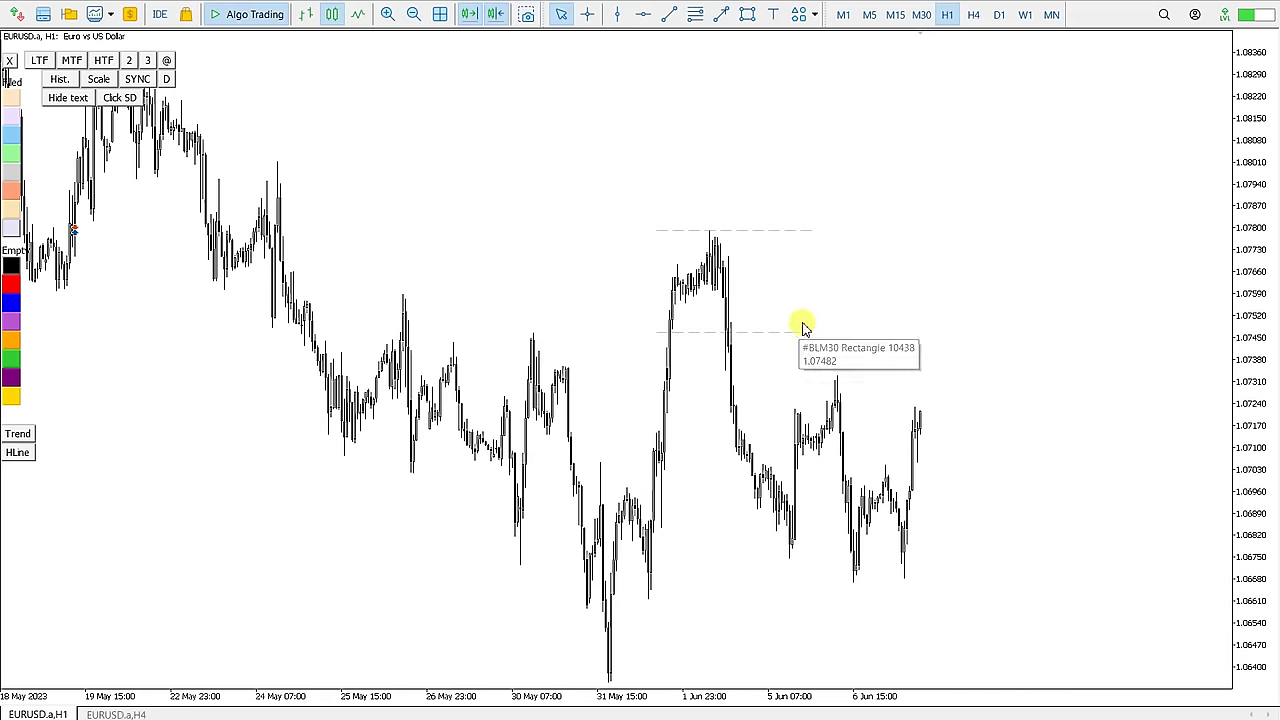
left_click(748, 14)
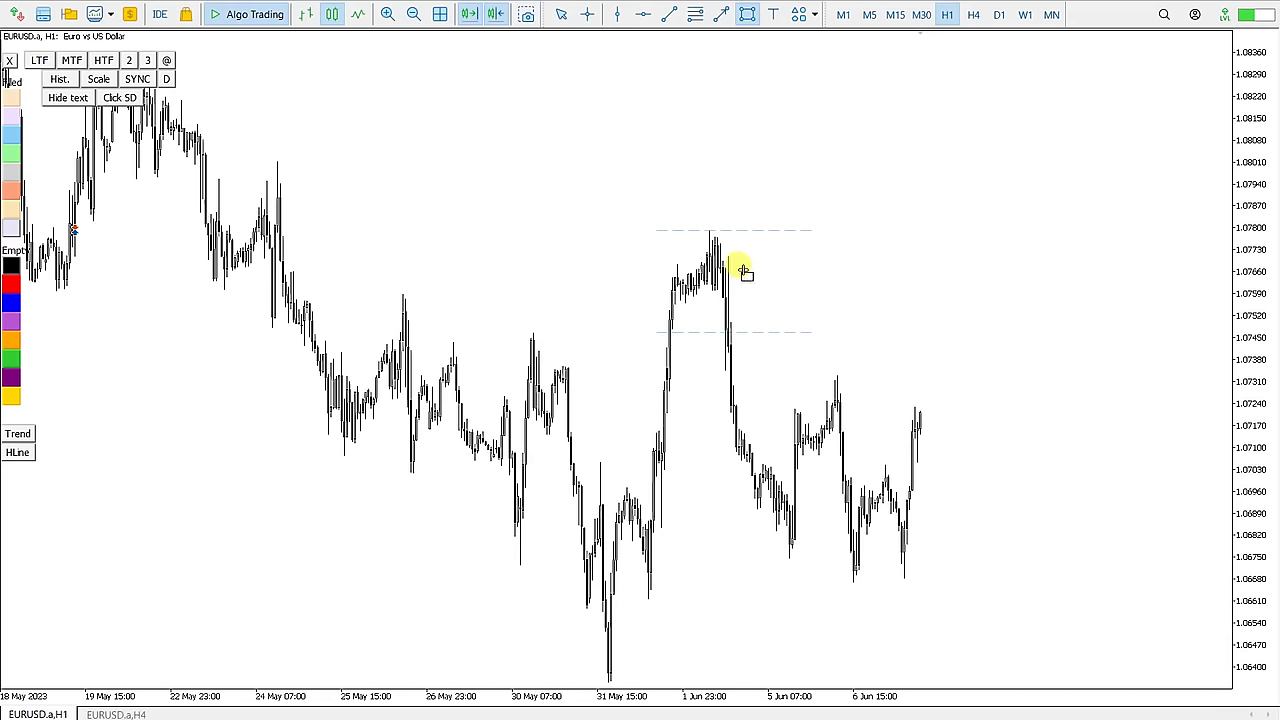
left_click_drag(716, 256, 828, 269)
left_click(772, 264)
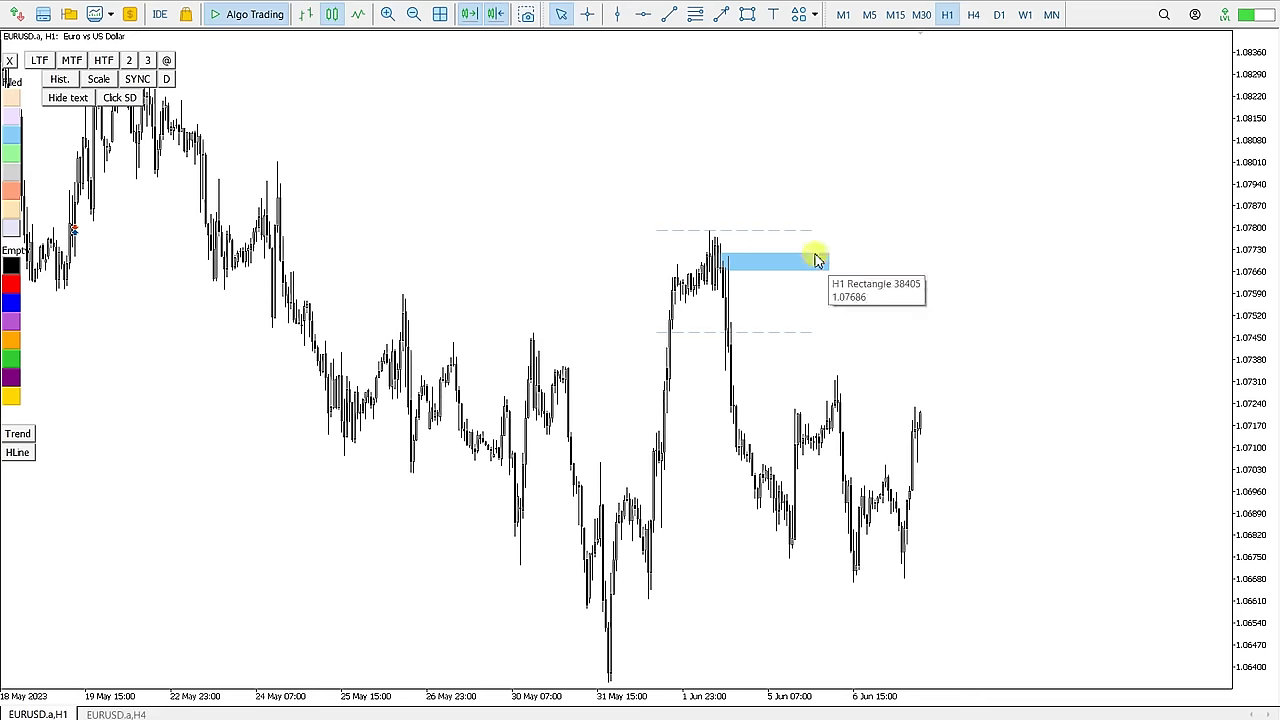
View the nested M30 and H1 zones on the M30 and M15 charts.
left_click(921, 15)
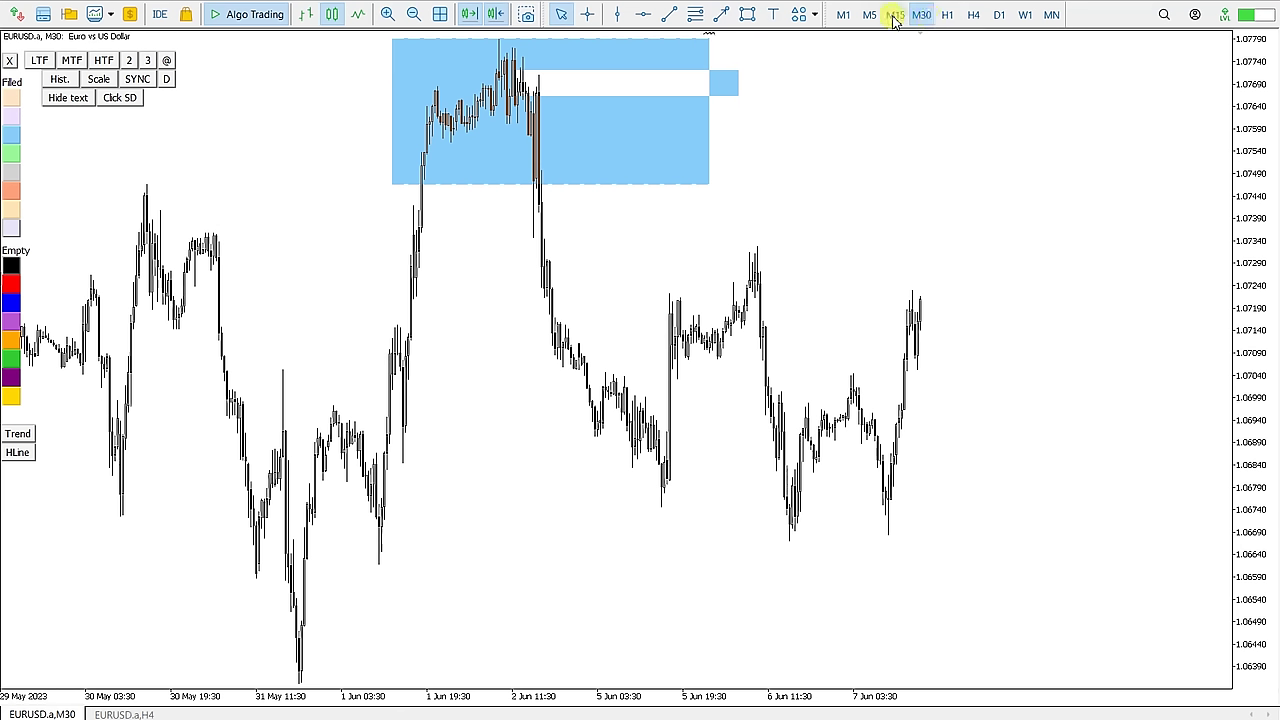
left_click(895, 15)
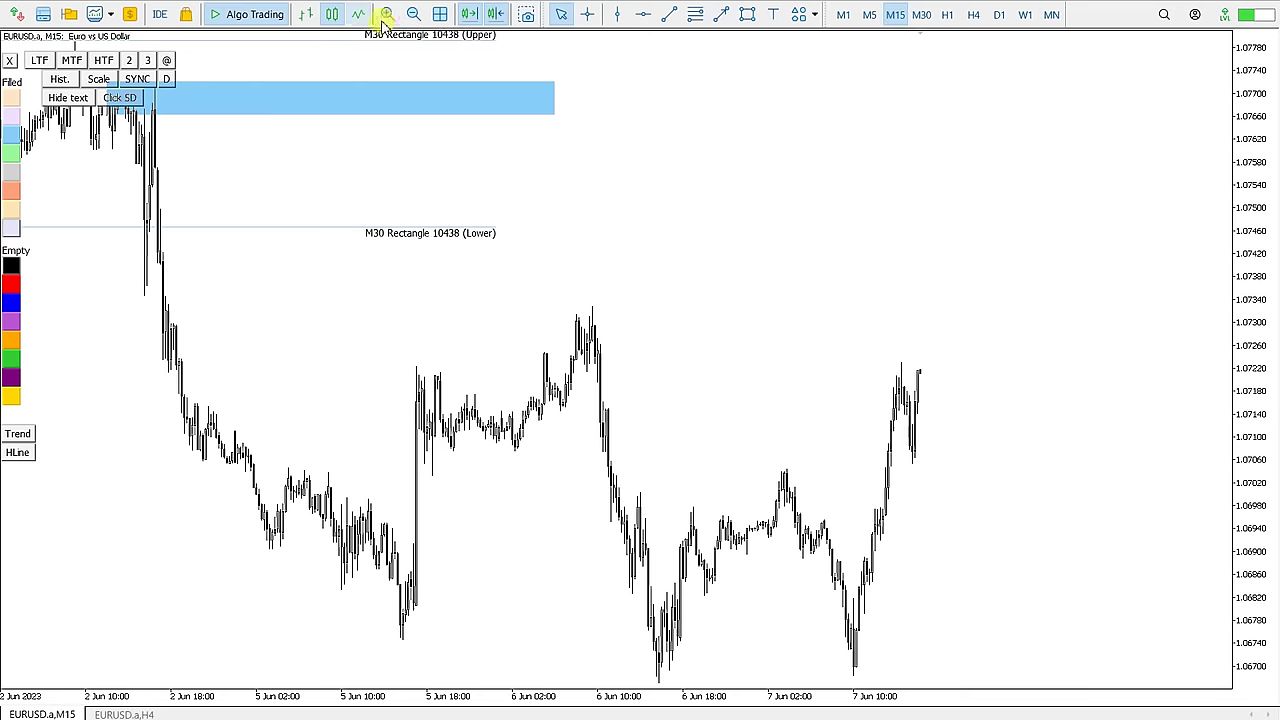
left_click(415, 14)
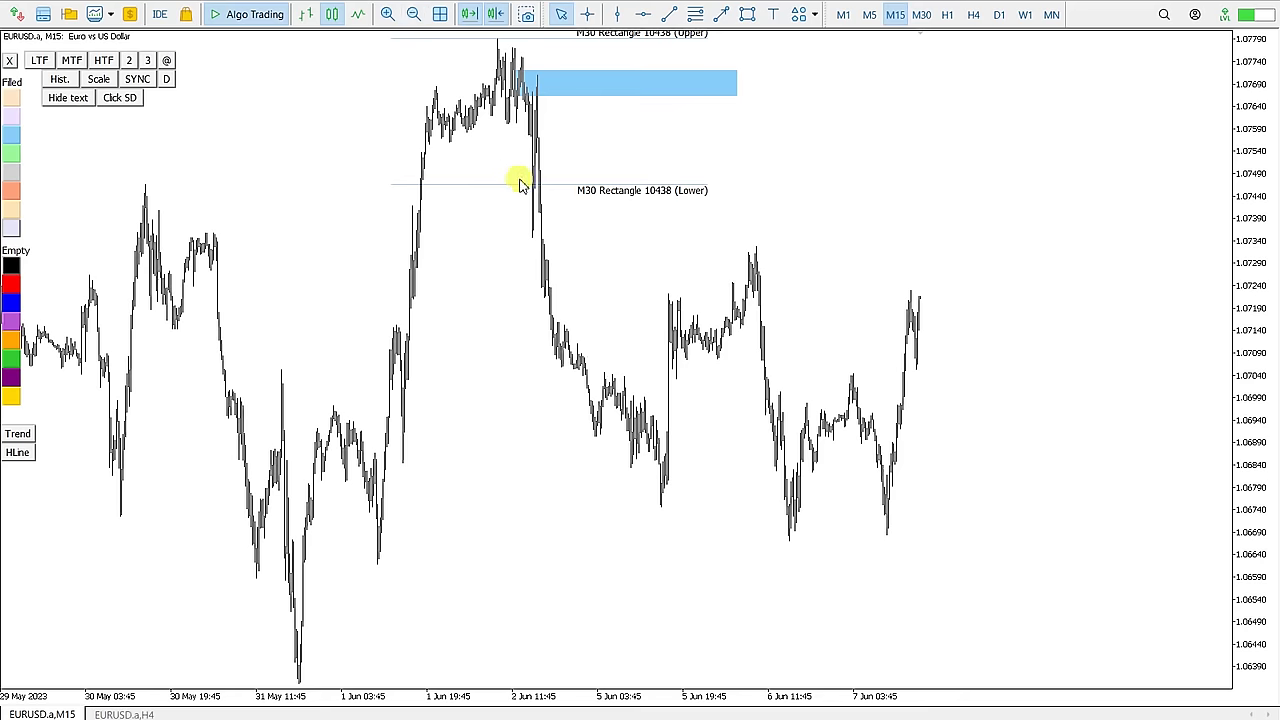
Stretch the H1 rectangle on the M15 chart back to 1 June at about 8.2 pips high, and extend it.
left_click_drag(1243, 160, 1246, 178)
left_click(519, 110)
left_click_drag(519, 110, 376, 140)
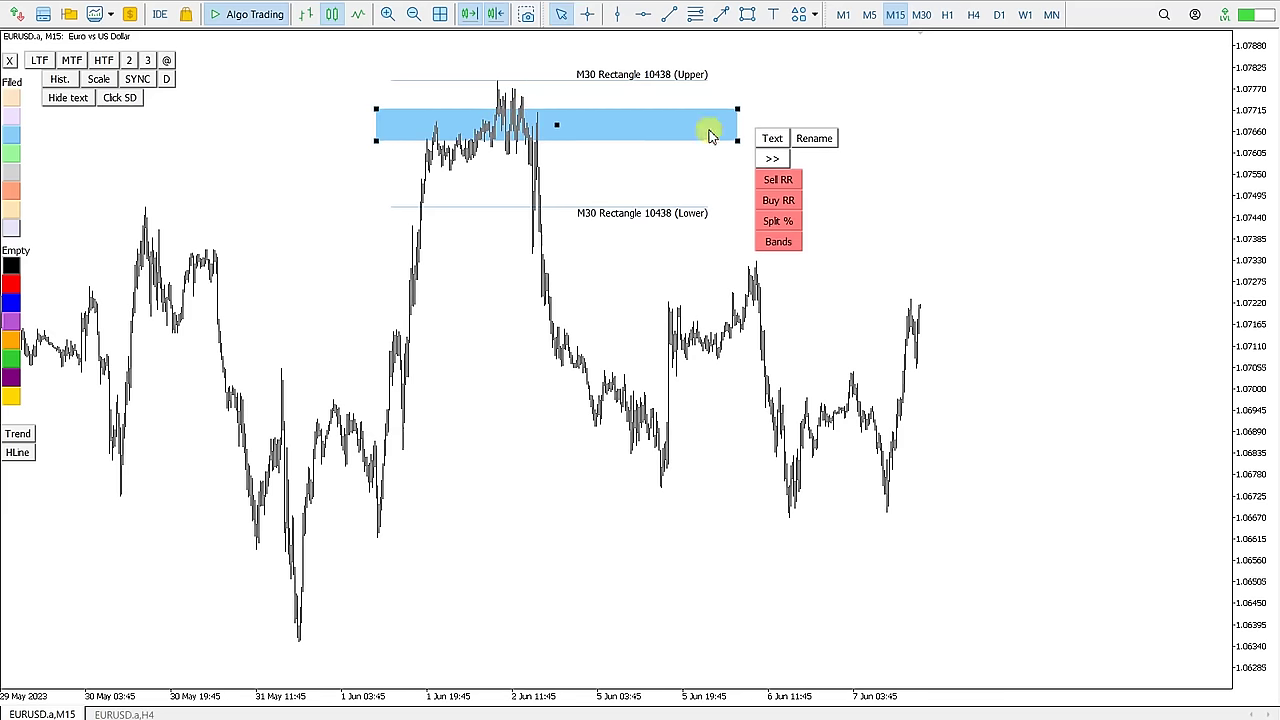
left_click(773, 158)
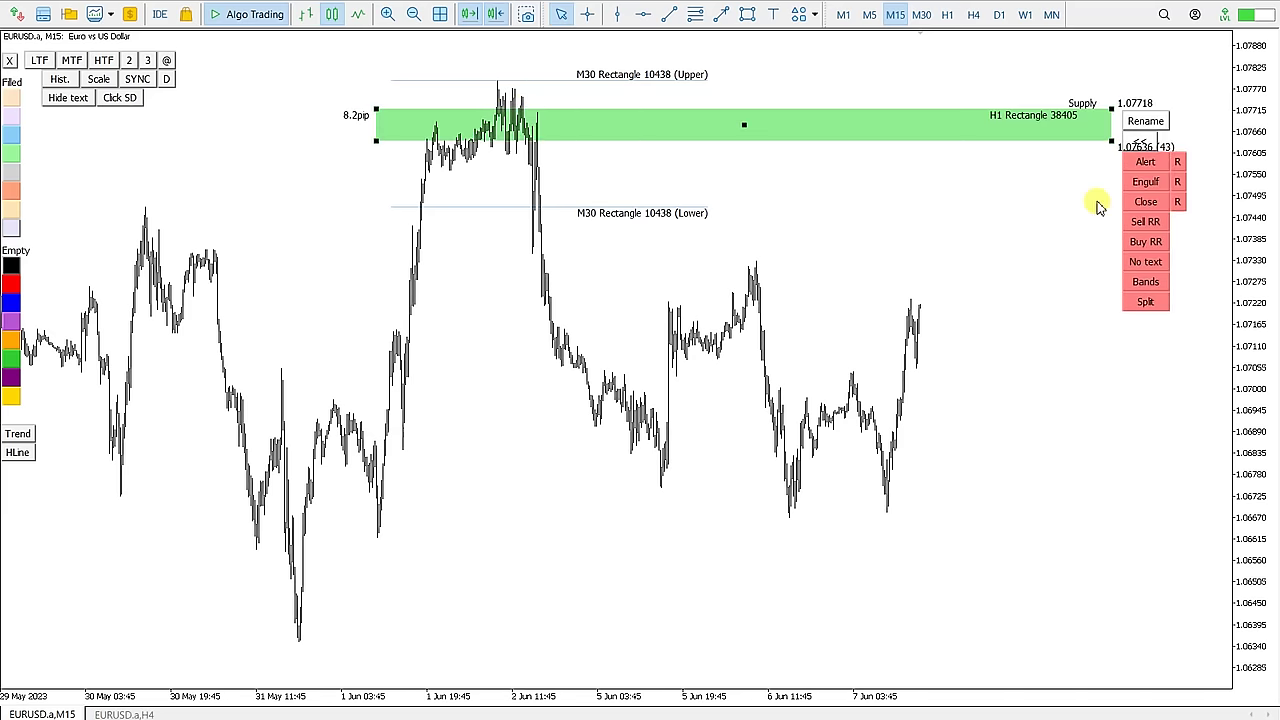
Enable bands on the extended H1 rectangle and lower its bottom edge to about 1.07556.
left_click(1143, 285)
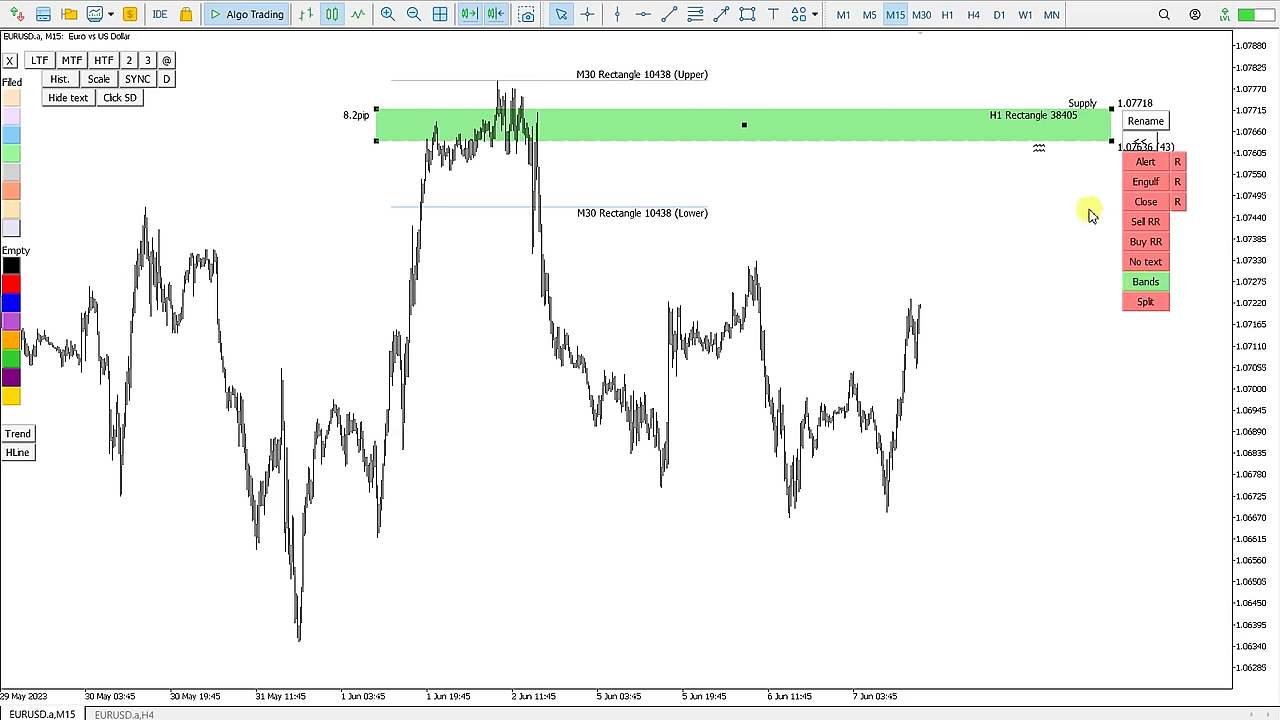
left_click_drag(1111, 140, 1108, 174)
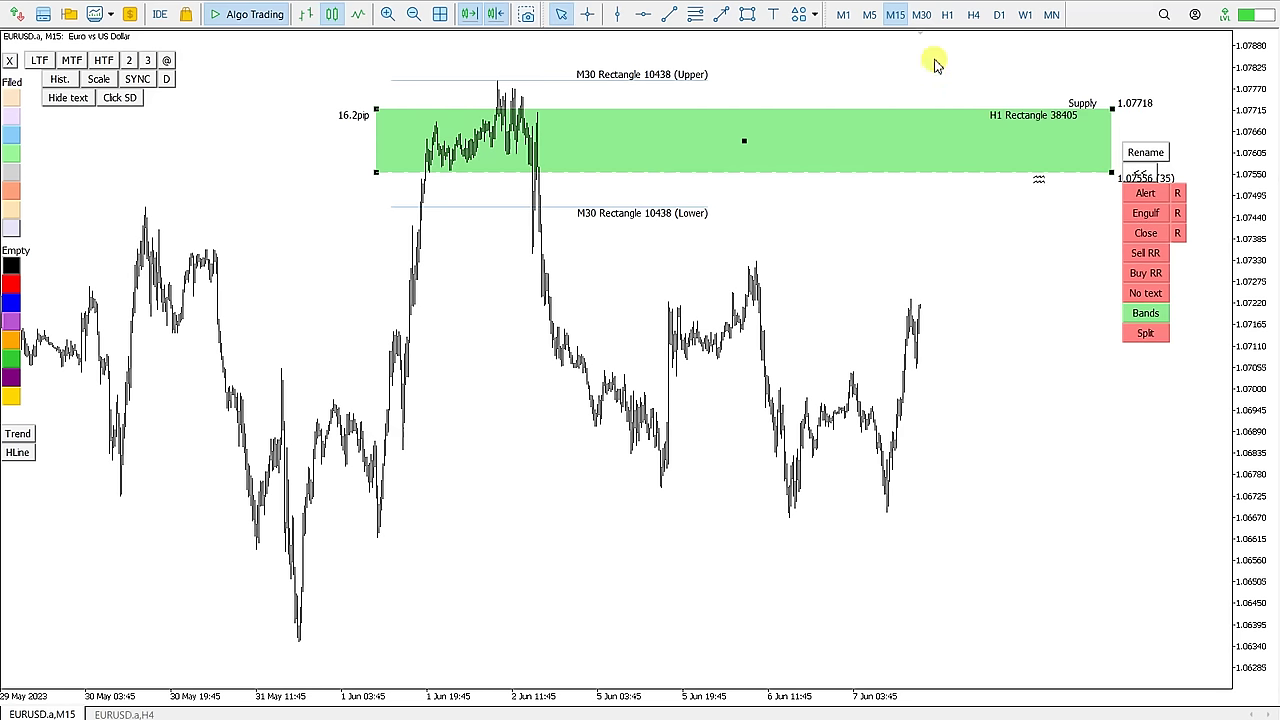
left_click(920, 15)
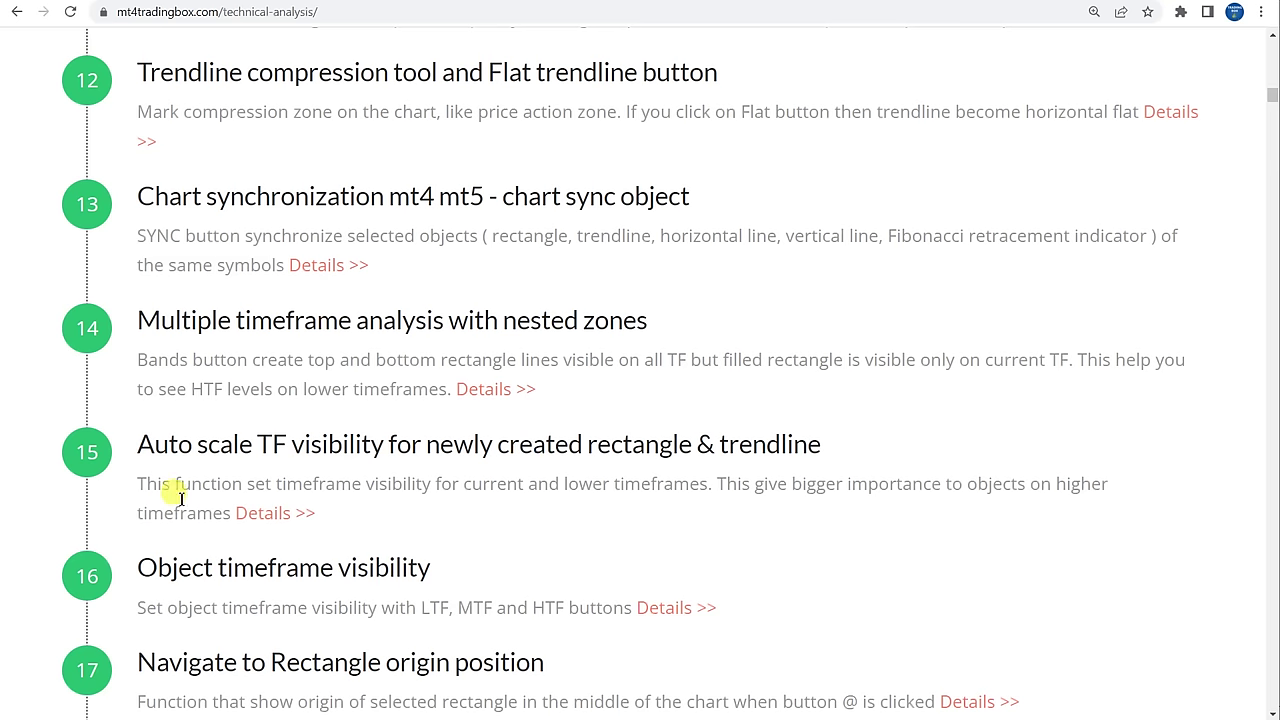
Read the Auto scale TF visibility entry for newly created rectangles and trendlines on the feature page.
left_click_drag(140, 444, 580, 442)
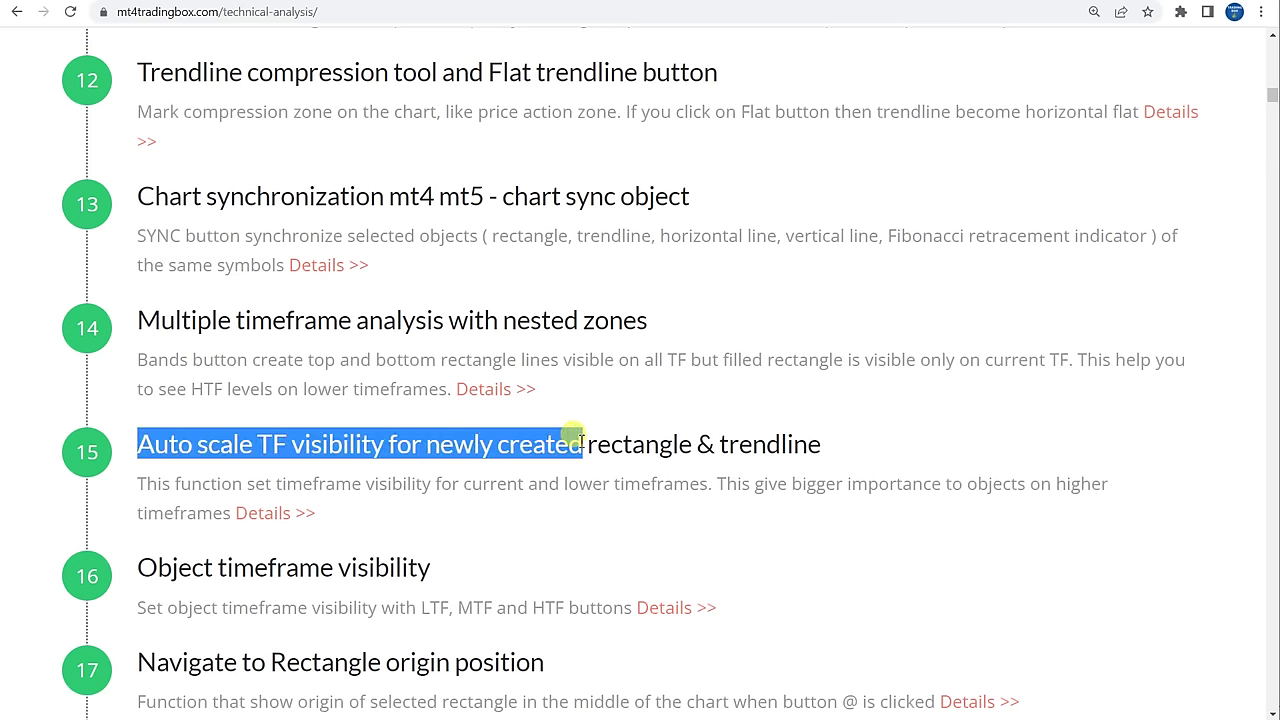
left_click(678, 437)
scroll(682, 439, "down", 3)
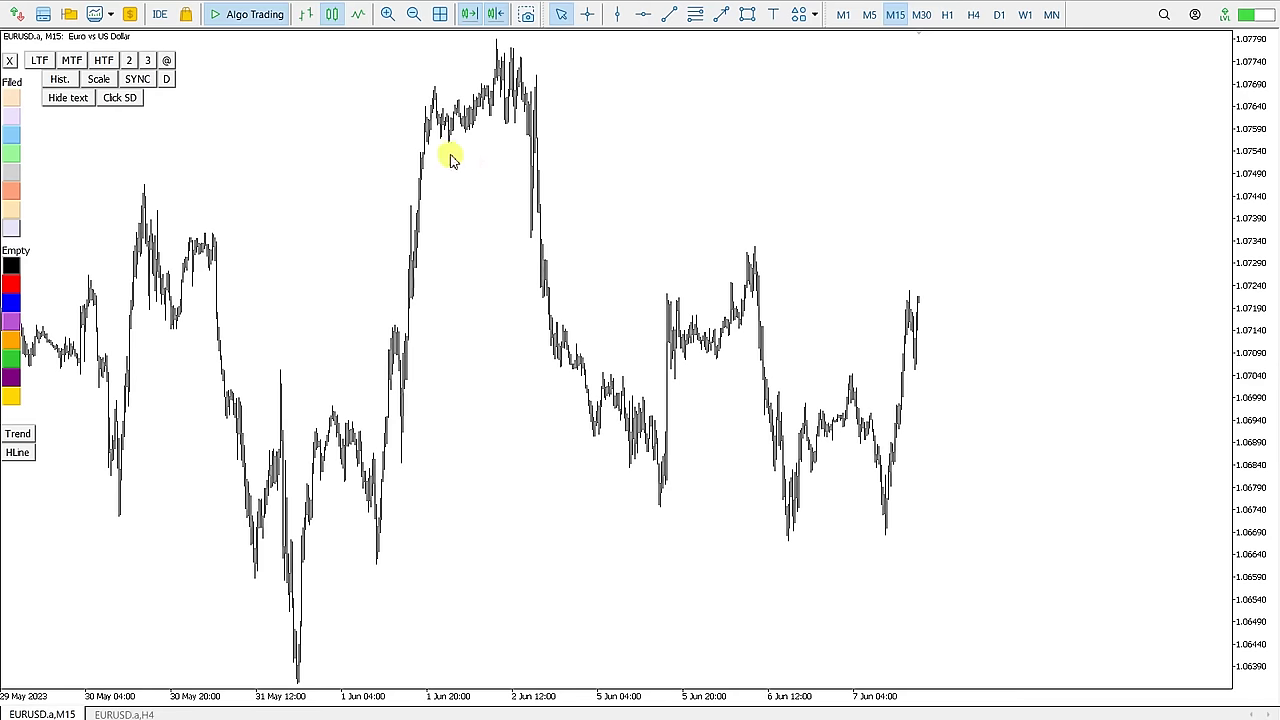
Open the Trading box Technical analysis indicator's input settings and find the TF visibility option for newly created rectangles and trendlines.
right_click(396, 152)
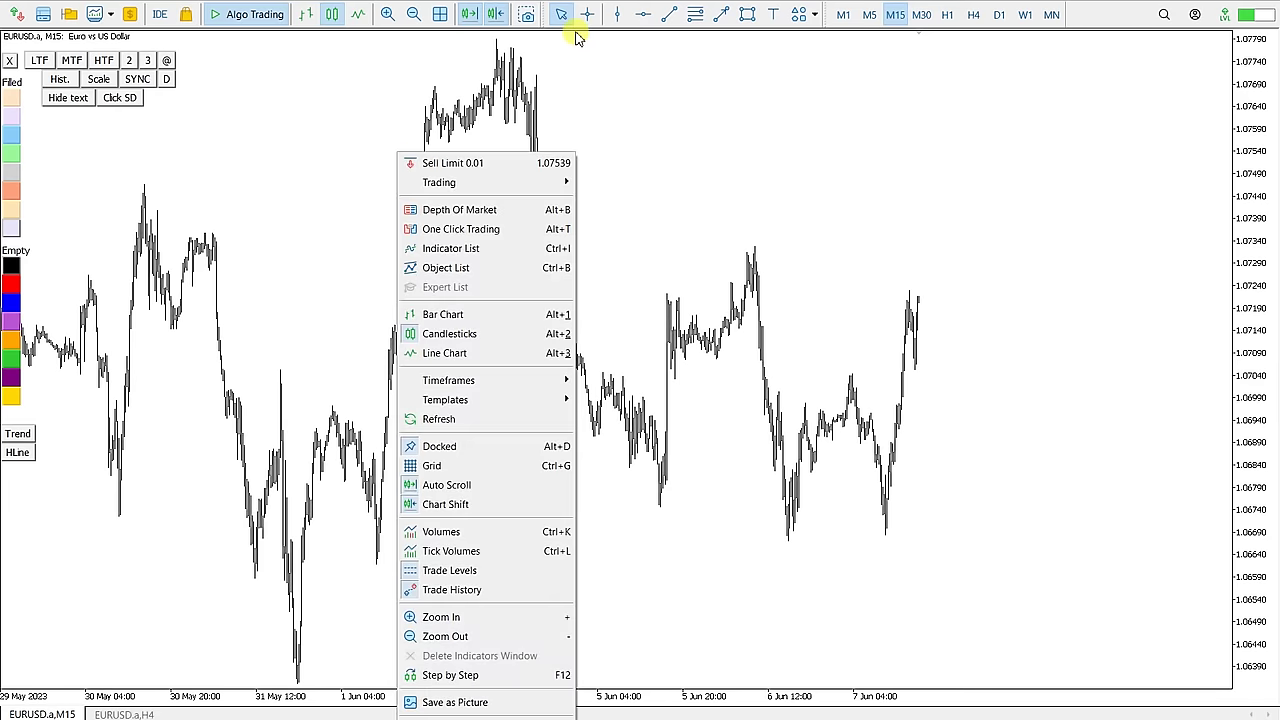
left_click(388, 15)
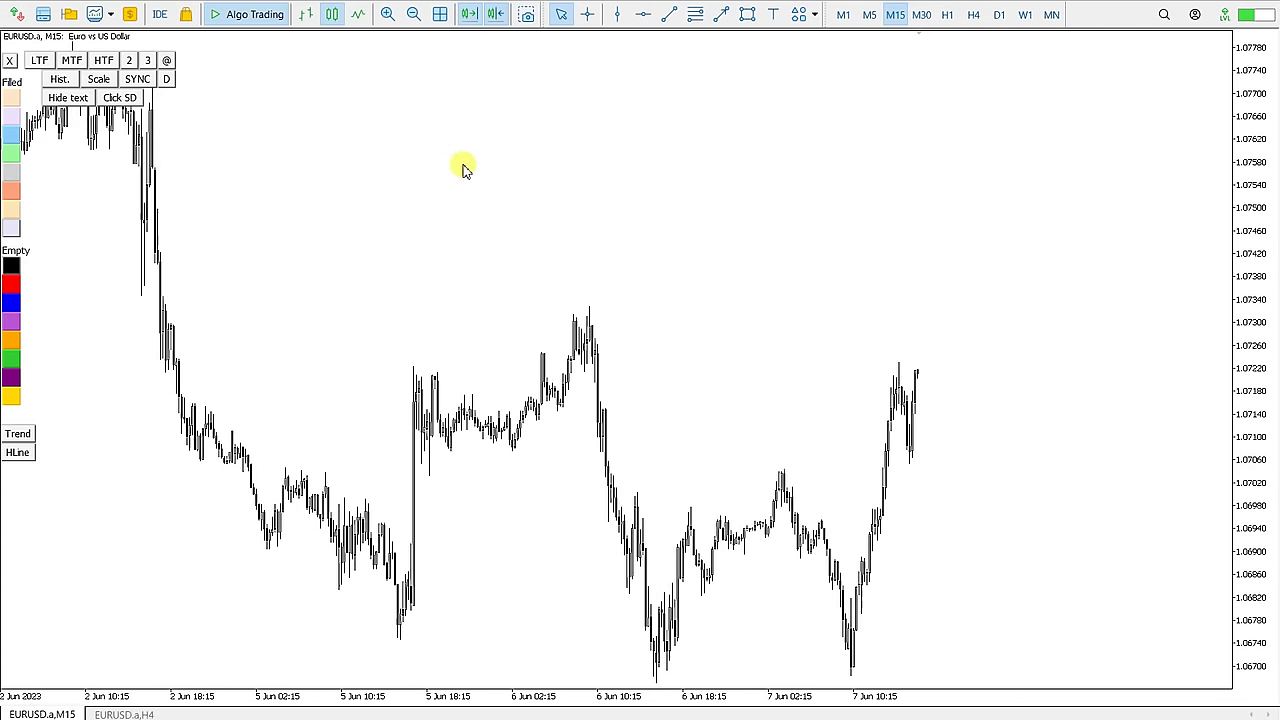
right_click(463, 166)
left_click(517, 261)
double_click(270, 206)
scroll(392, 306, "down", 3)
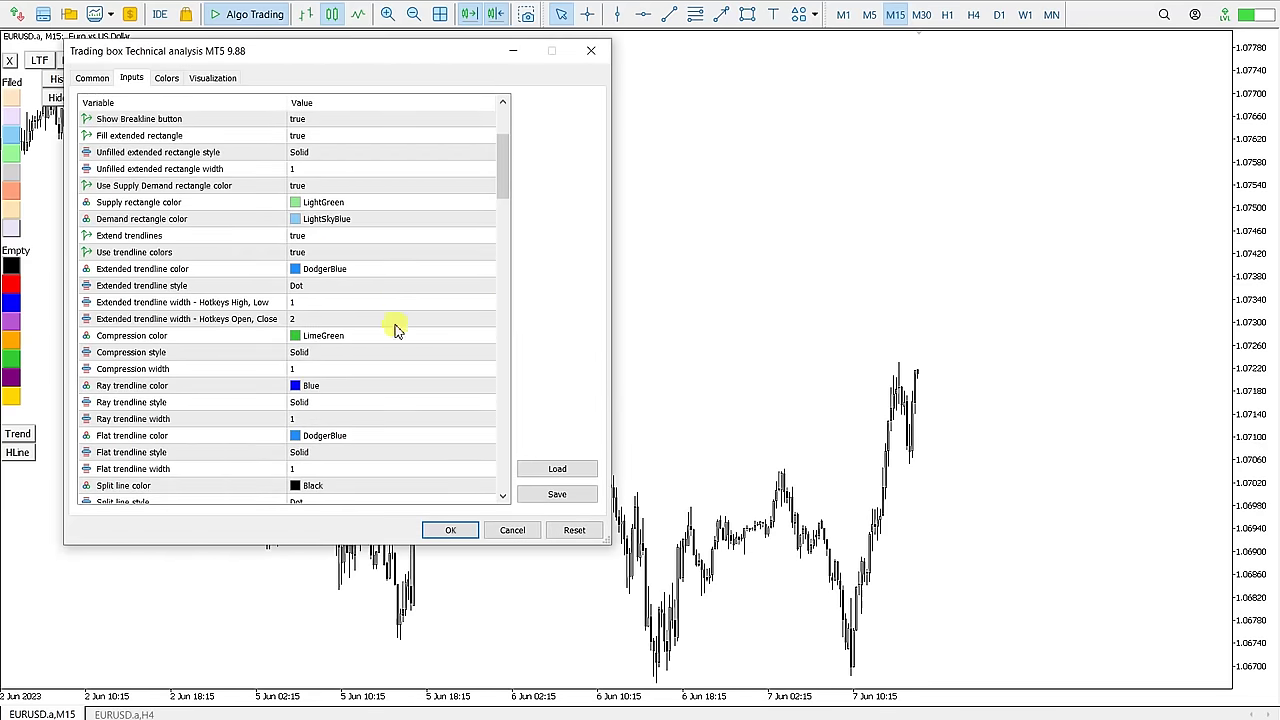
scroll(392, 335, "down", 12)
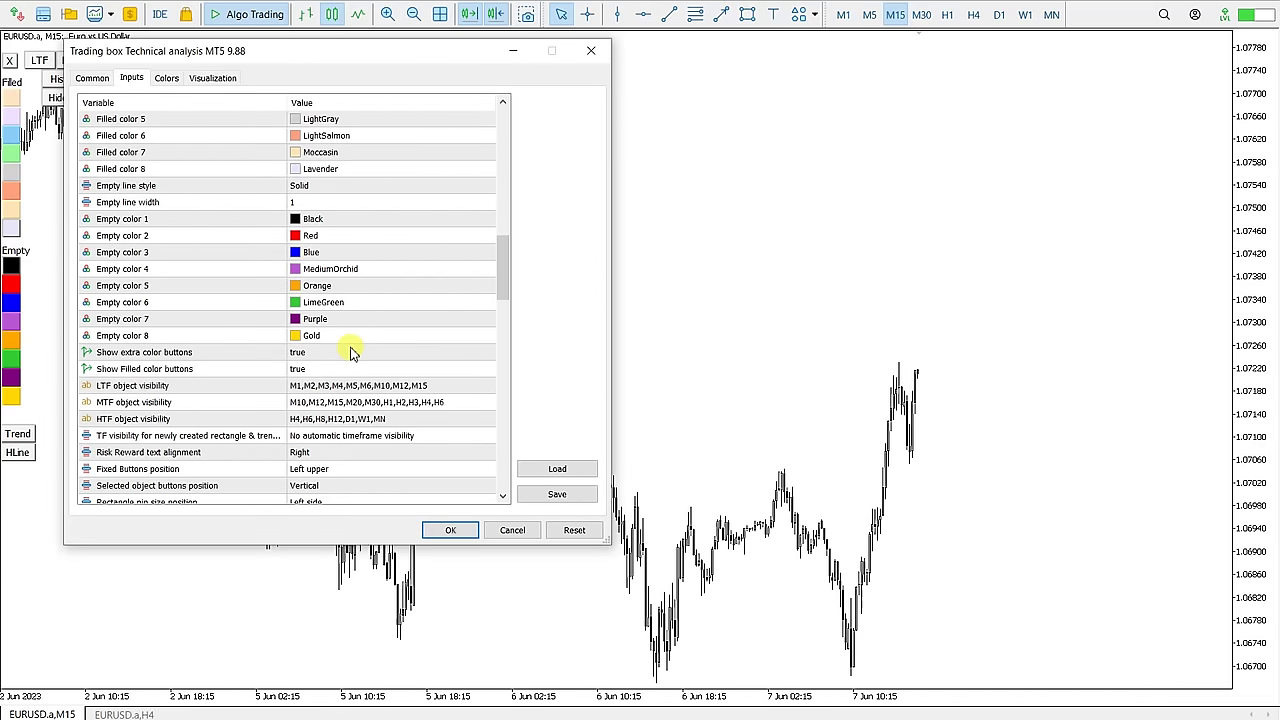
scroll(345, 335, "down", 3)
left_click(168, 288)
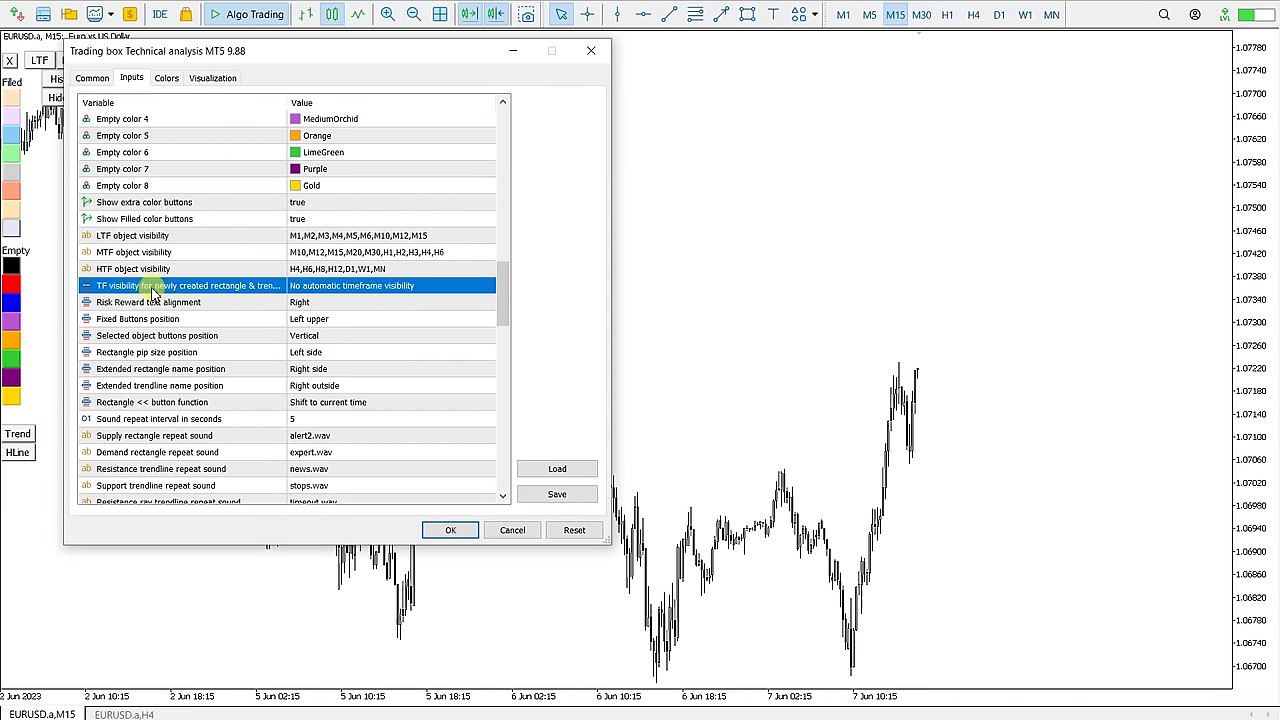
Set TF visibility for newly created objects to "Visibility for current and lower timeframes" and apply the indicator settings.
left_click(338, 288)
left_click(341, 289)
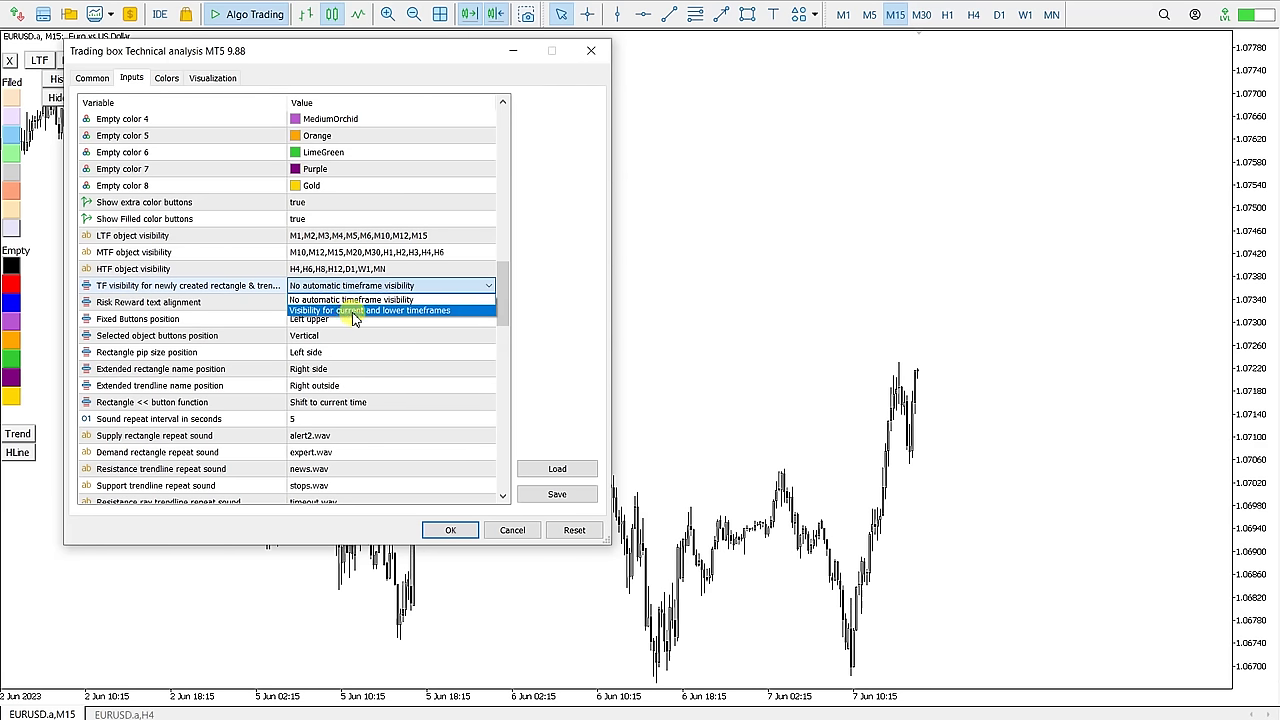
left_click(352, 310)
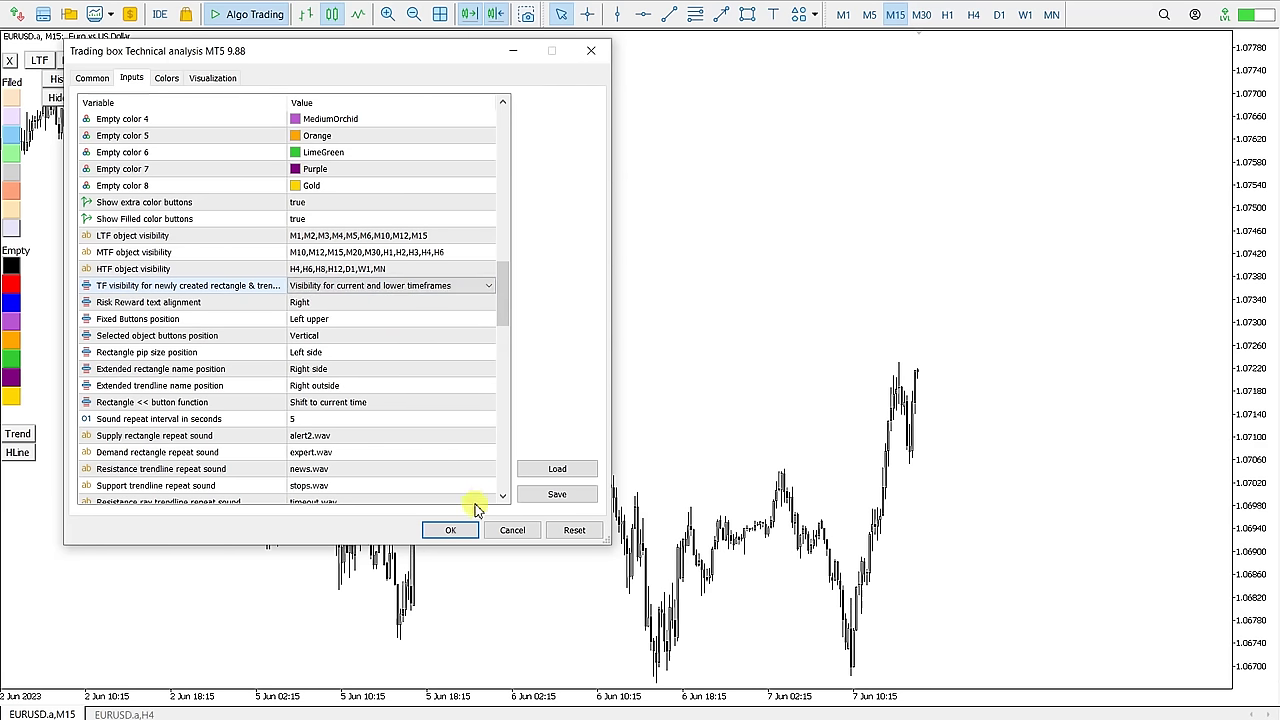
left_click(450, 530)
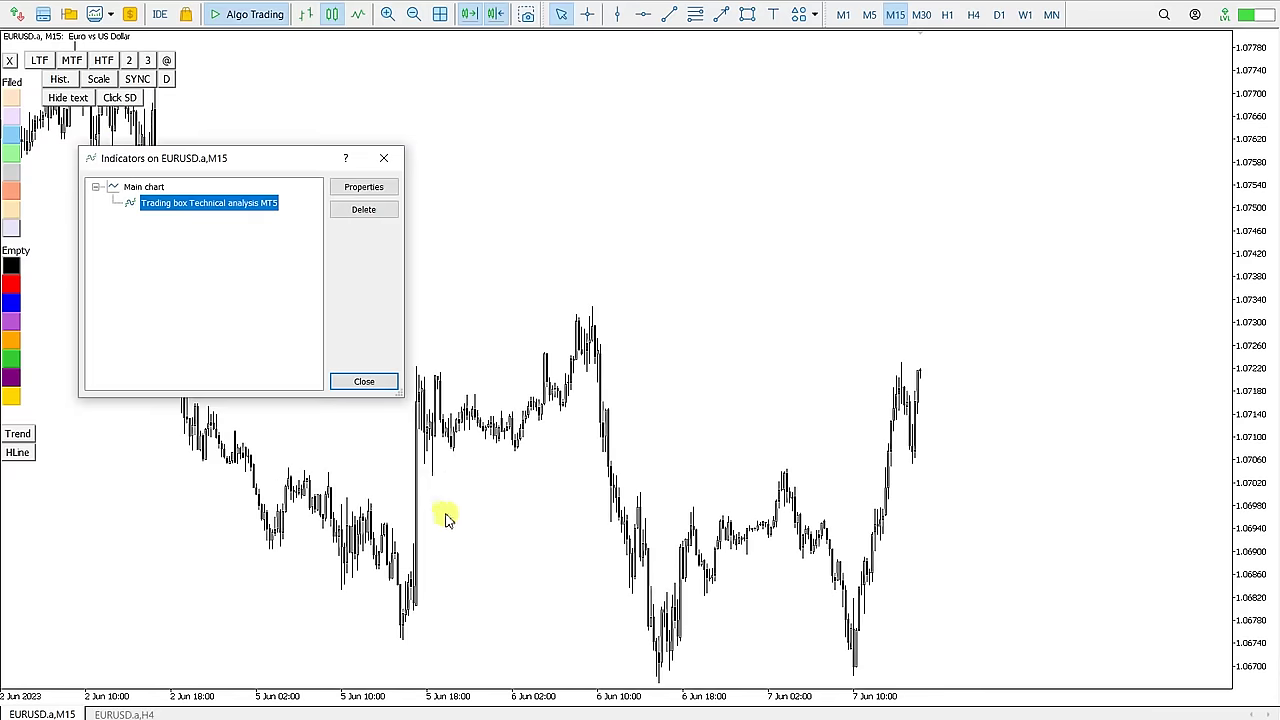
left_click(384, 158)
Draw a filled light blue rectangle on the M15 chart from before the 6 June high past the latest candle, about 242 points high.
left_click(747, 14)
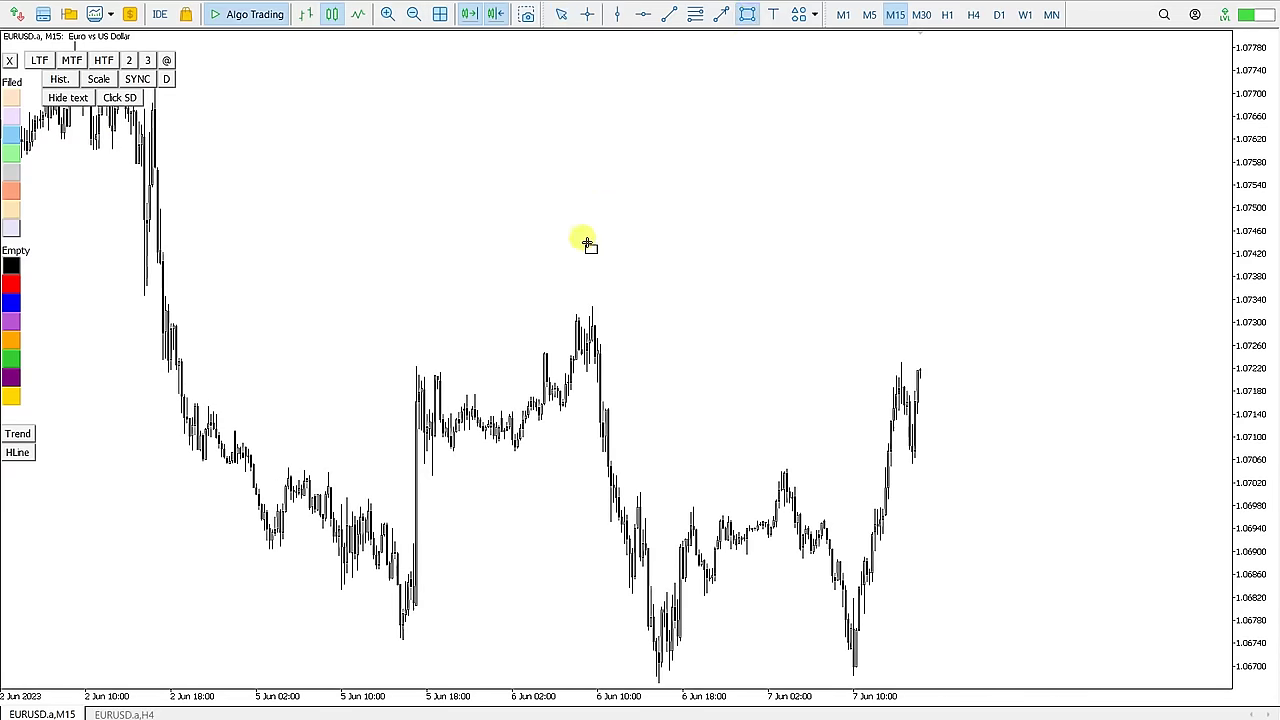
left_click_drag(497, 280, 740, 367)
left_click_drag(810, 386, 1010, 417)
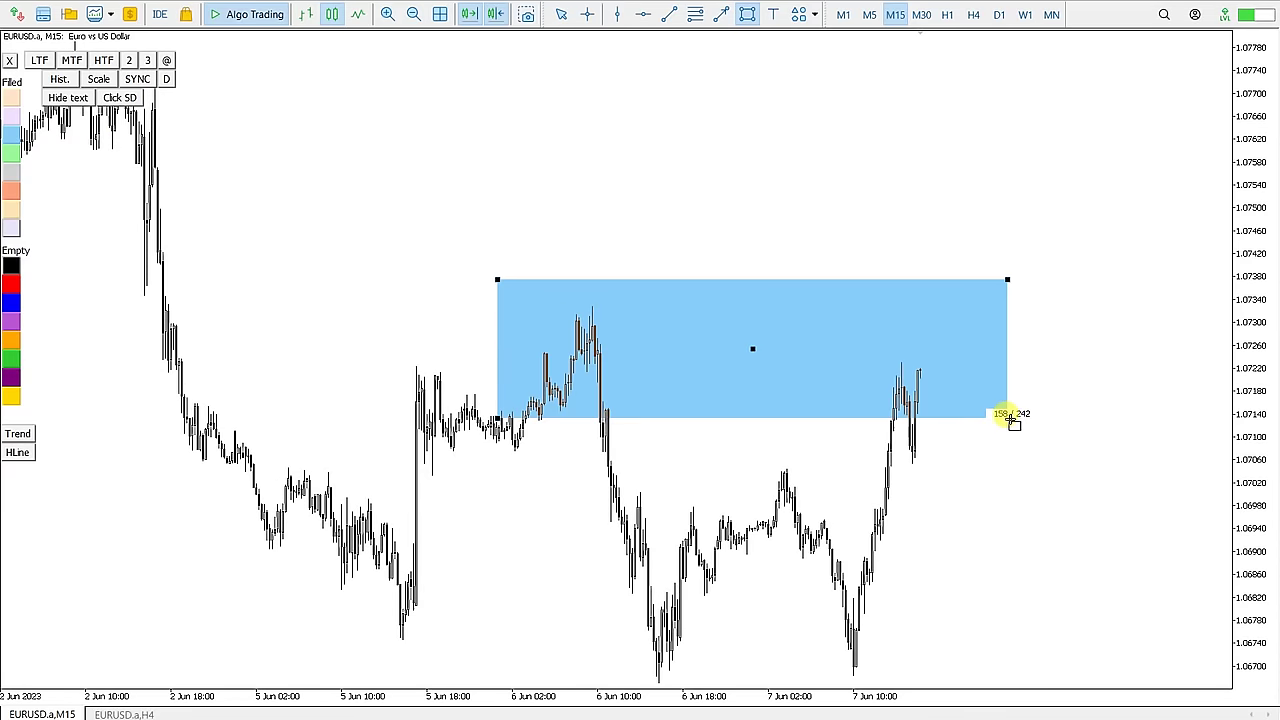
Check the new M15 rectangle's visibility on the M5, M30 and M15 timeframes.
left_click(870, 15)
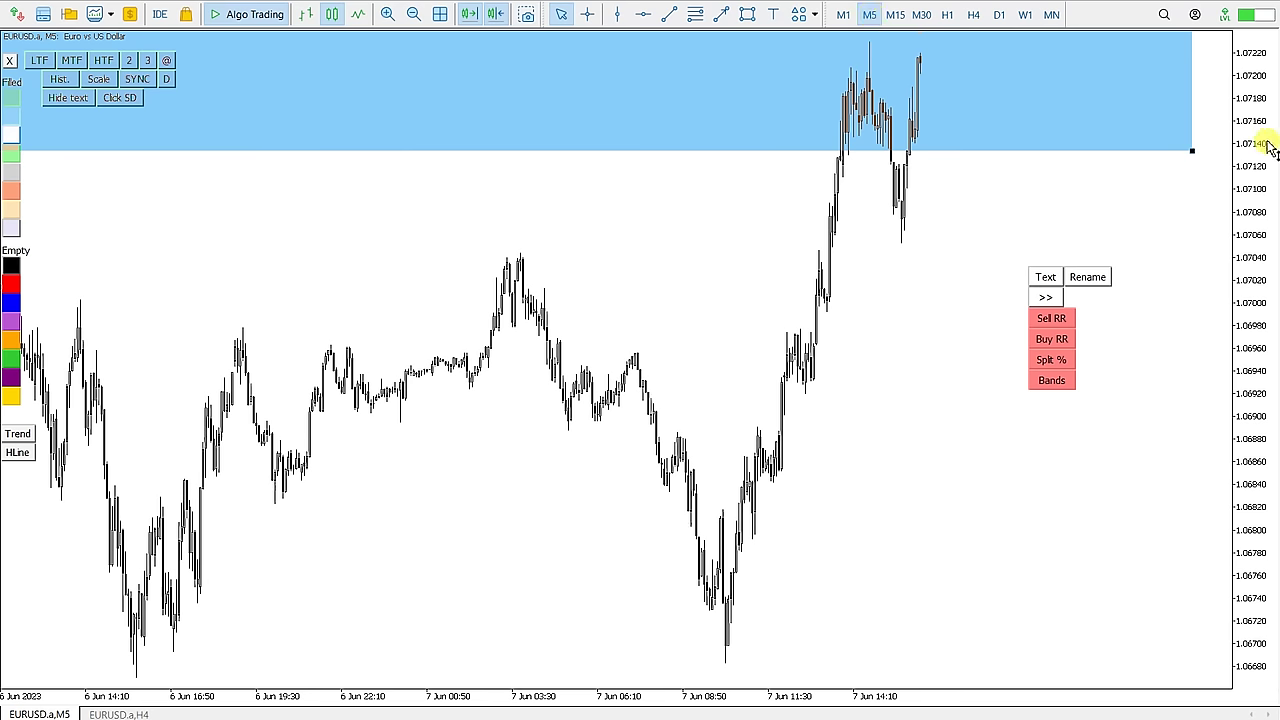
left_click(416, 16)
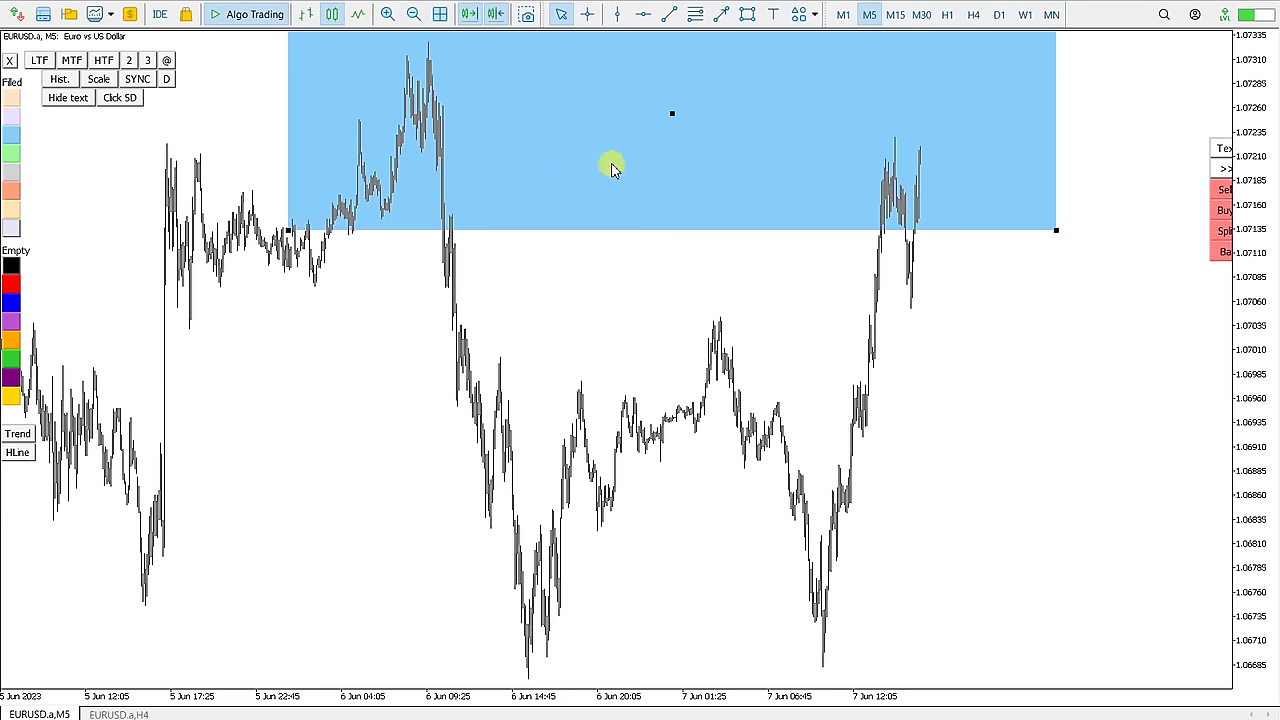
left_click(388, 14)
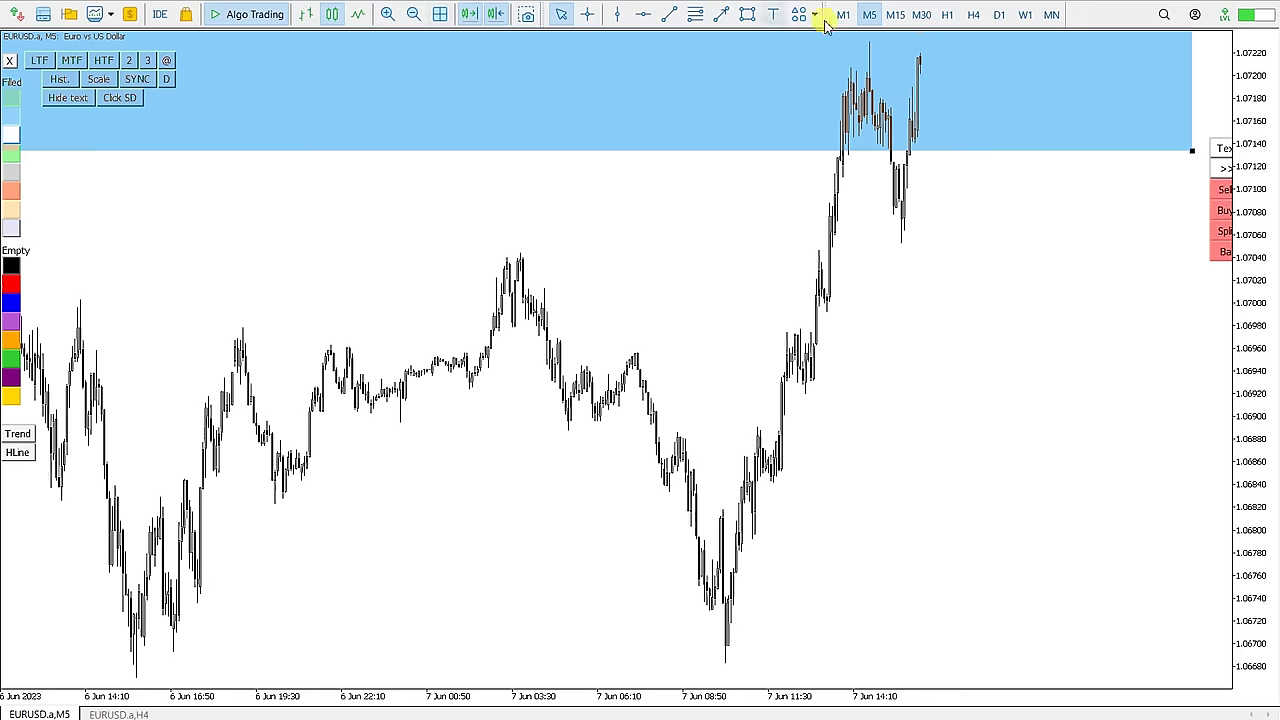
left_click(920, 15)
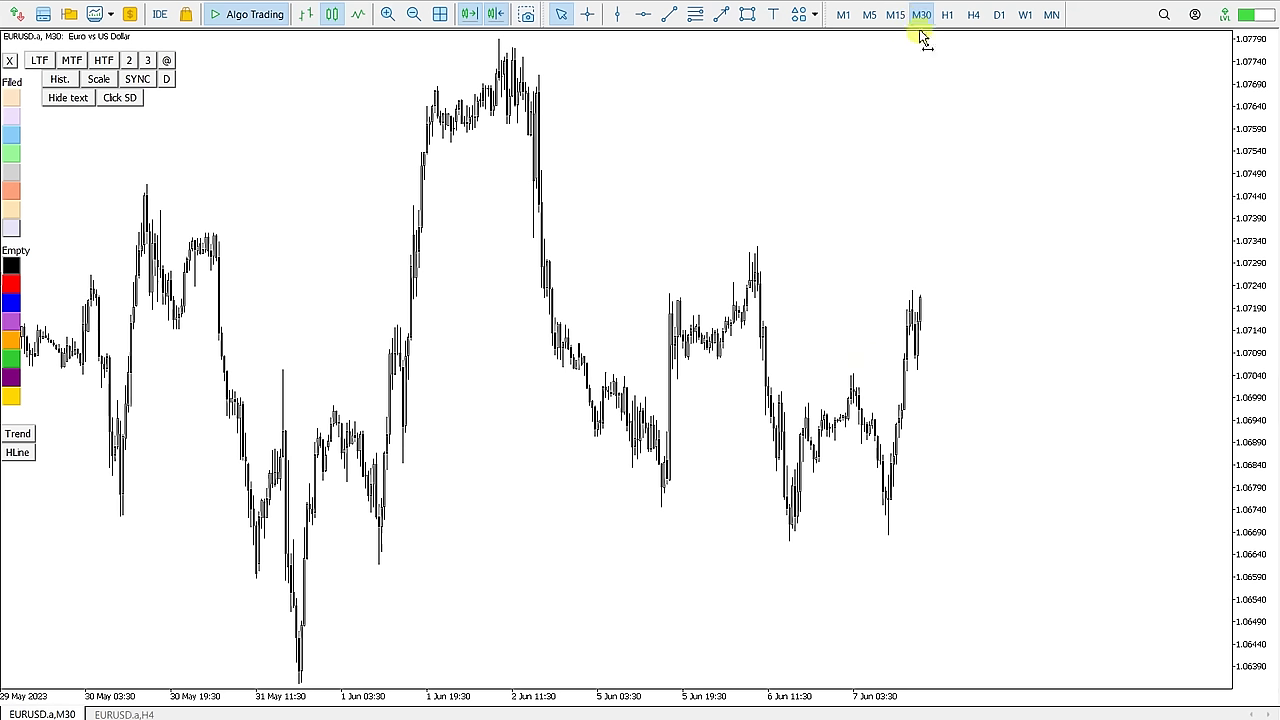
left_click(895, 15)
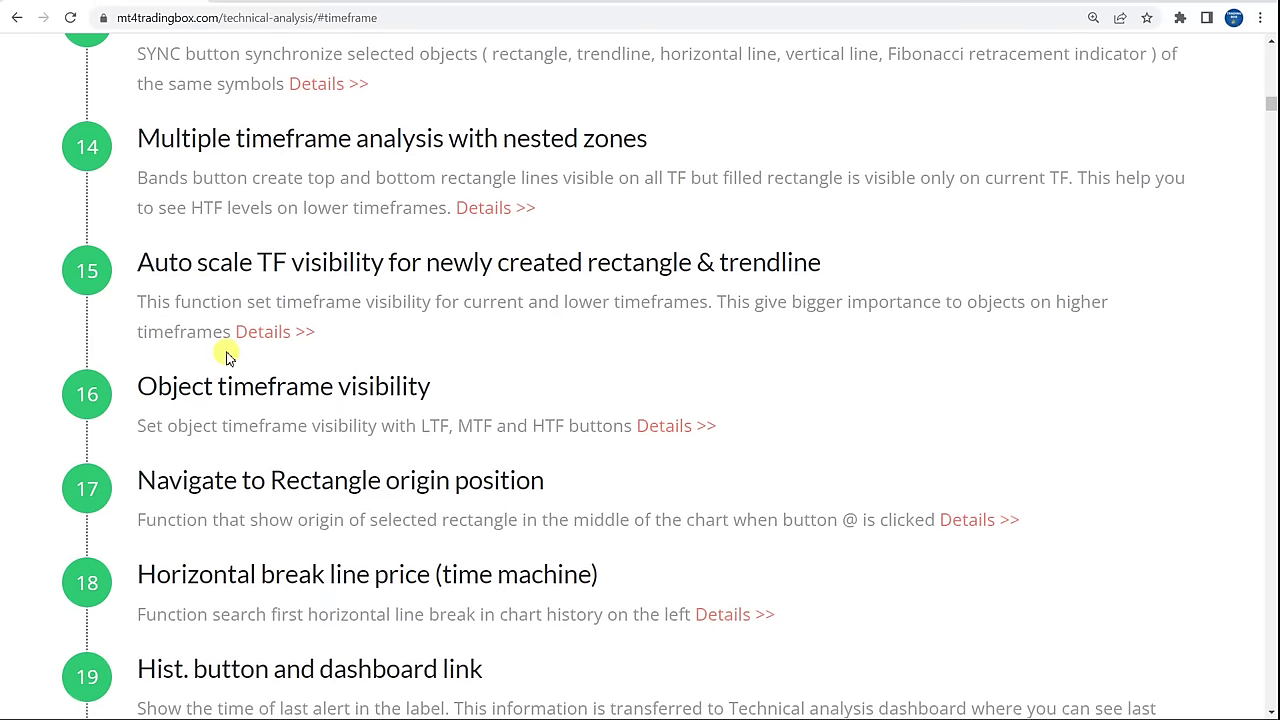
In the website's feature list, find "Object timeframe visibility", open its details and examine the LTF, MTF and HTF demonstration.
left_click_drag(139, 384, 436, 392)
left_click(455, 390)
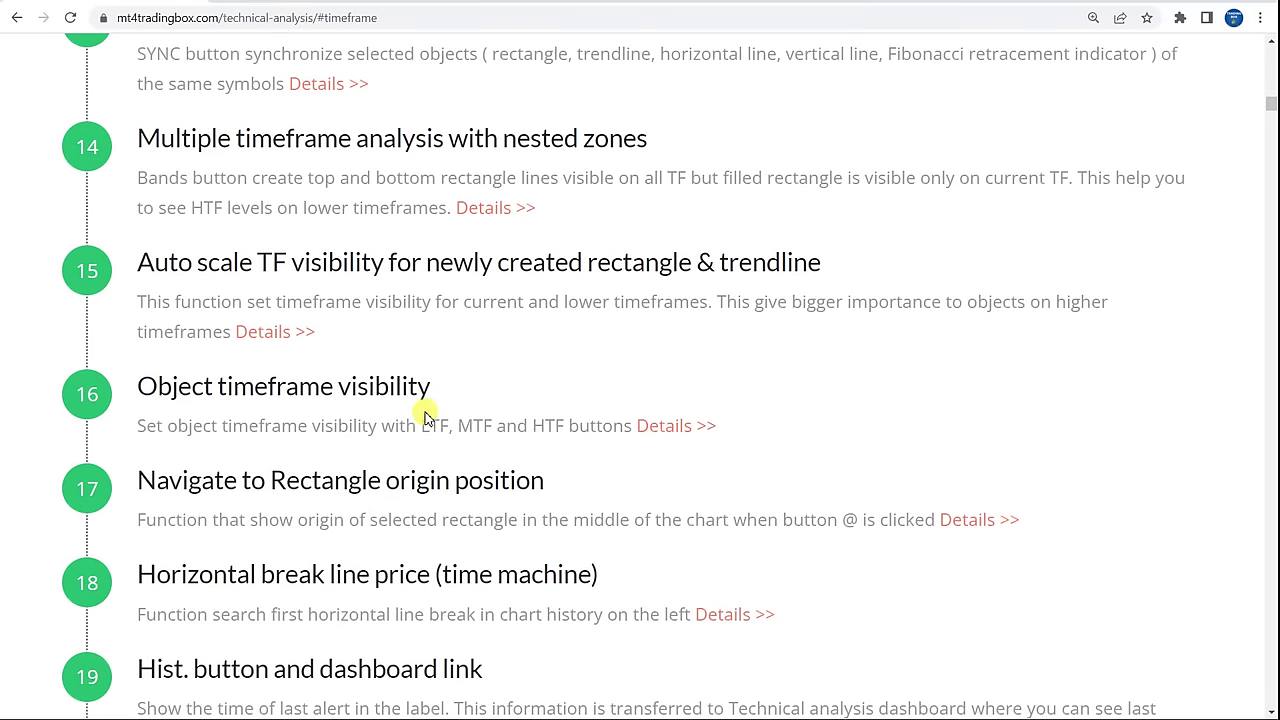
double_click(430, 423)
left_click(483, 426)
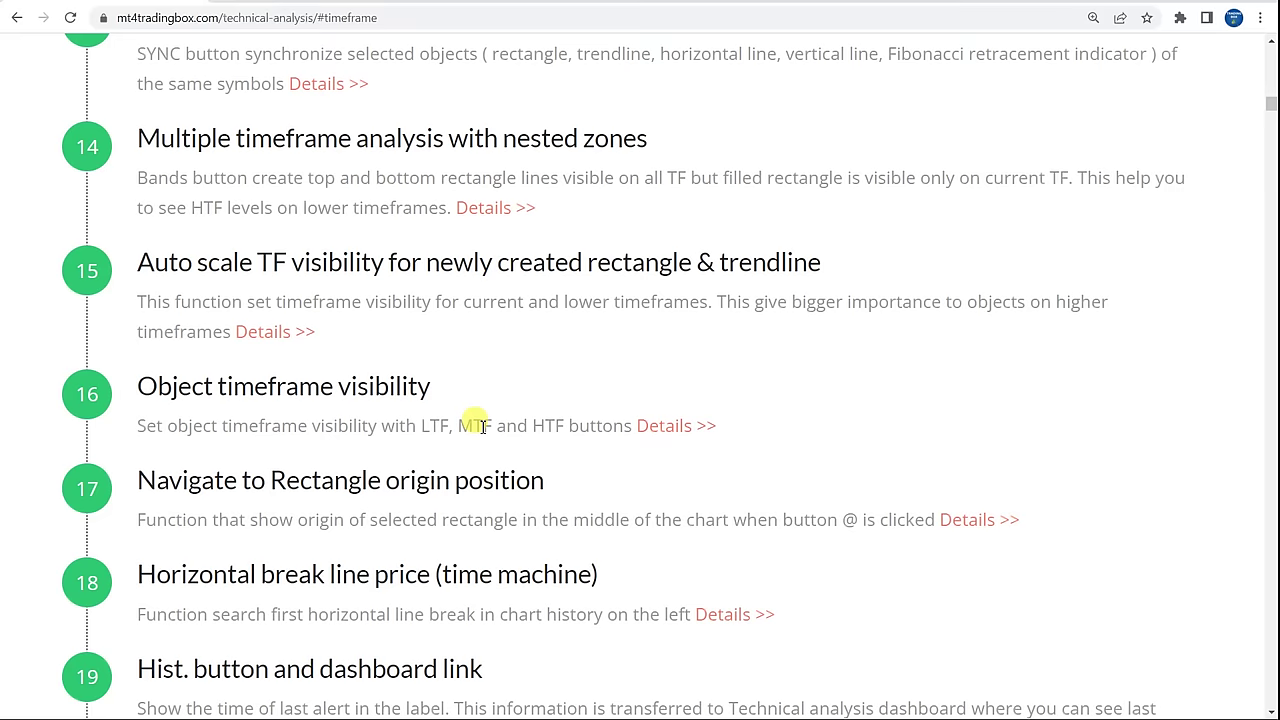
left_click(676, 426)
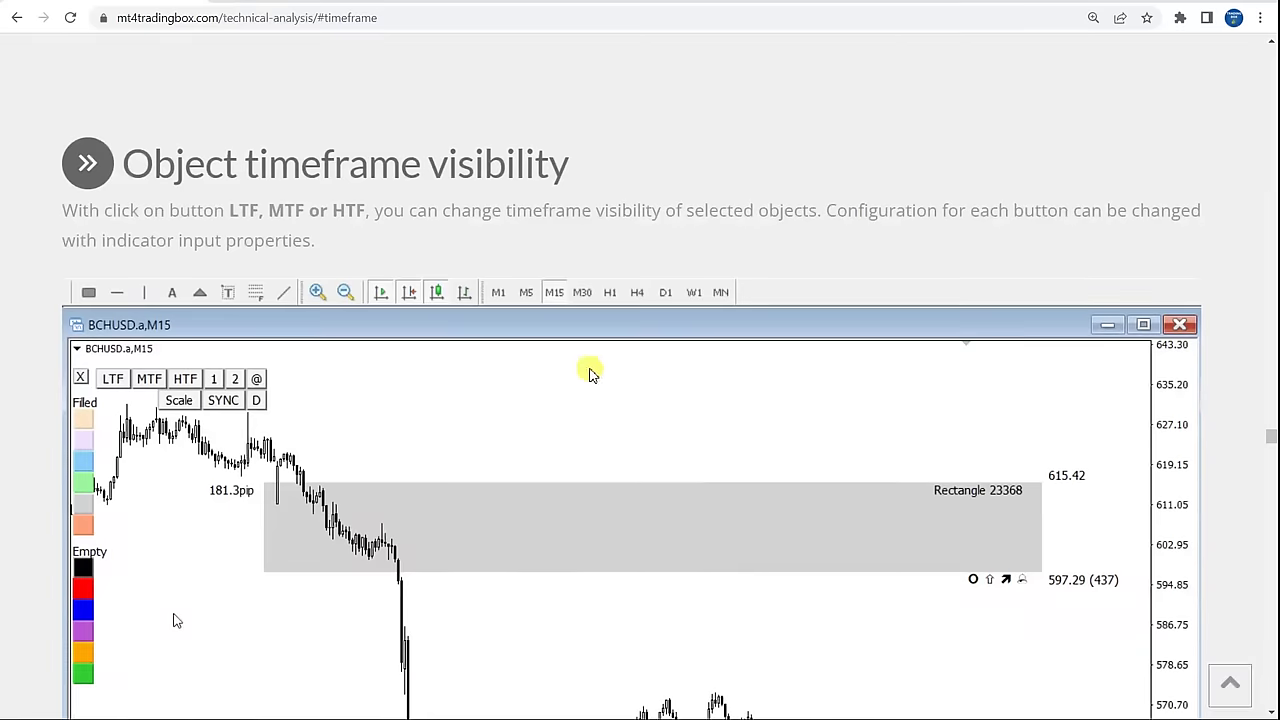
scroll(260, 560, "down", 2)
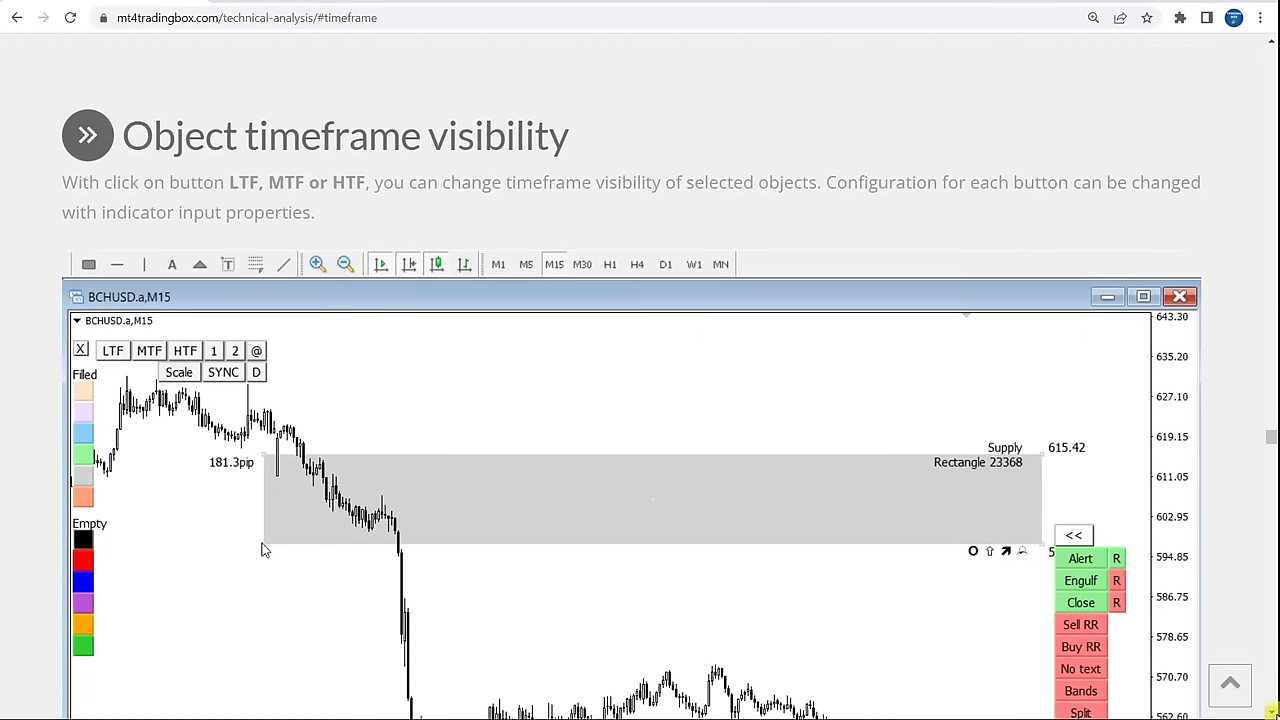
scroll(640, 400, "down", 1)
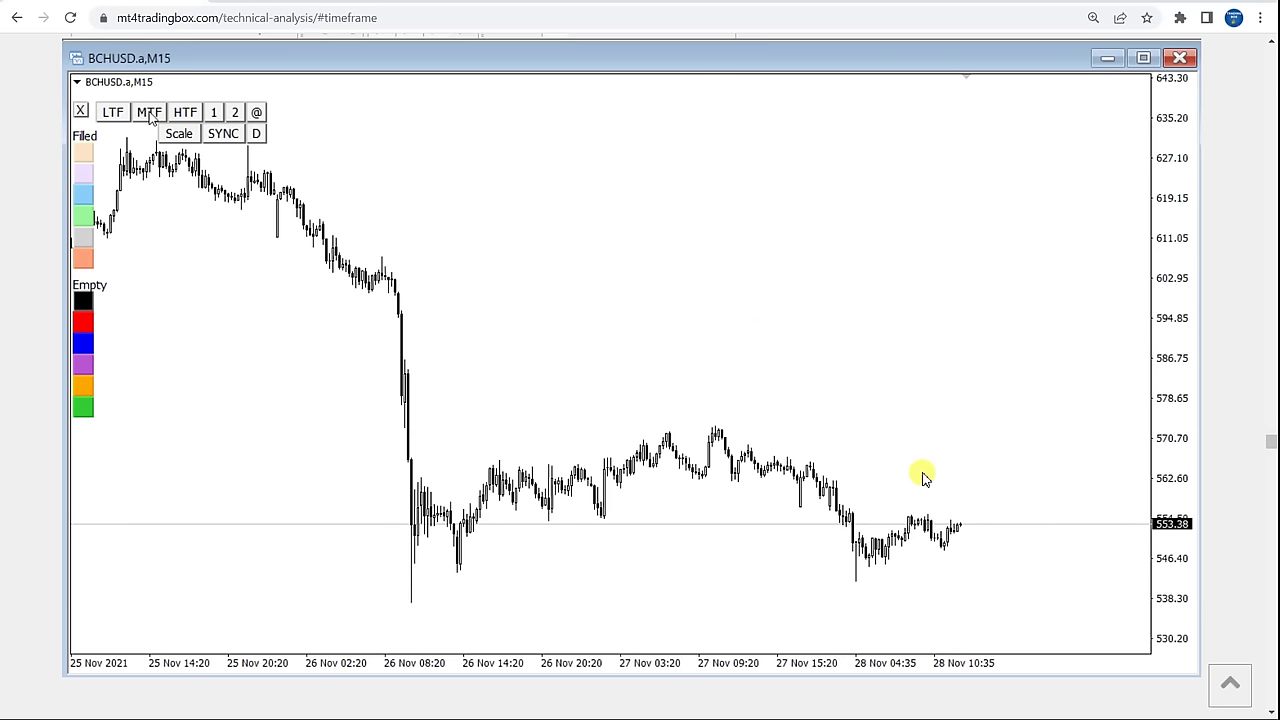
Return to the feature list and read the description of "Navigate to Rectangle origin position".
left_click(580, 38)
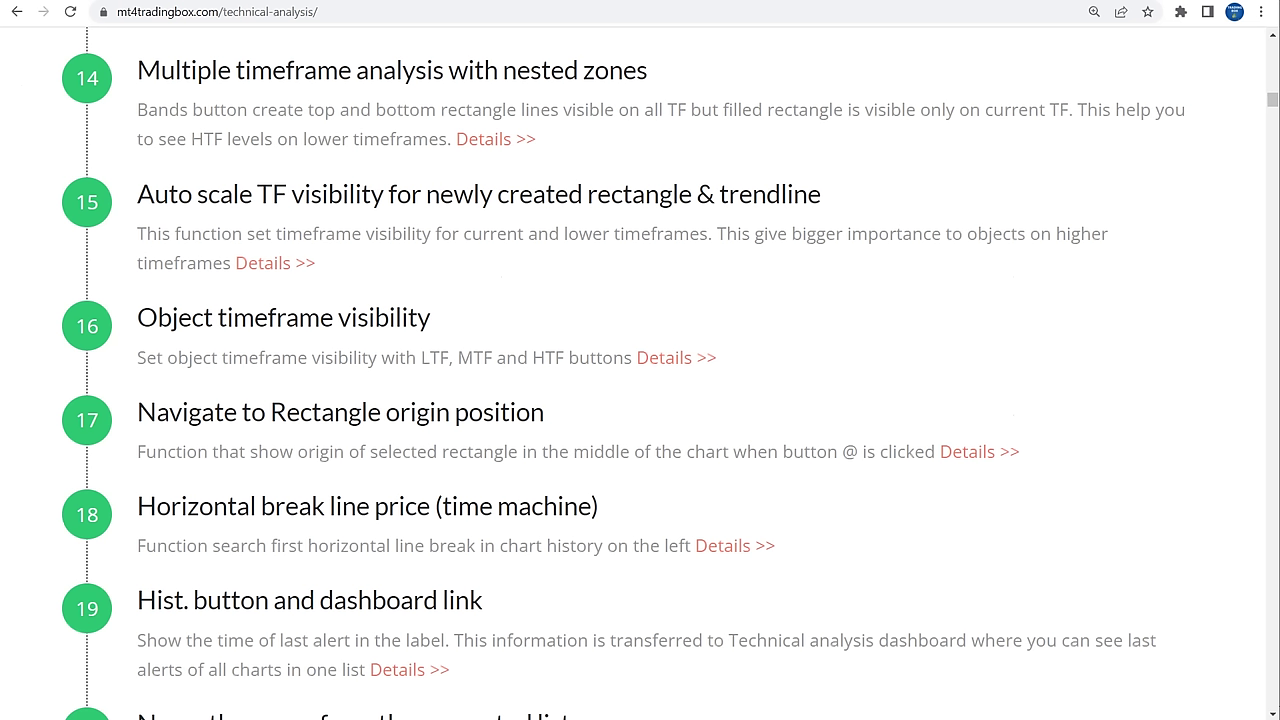
left_click_drag(140, 405, 550, 409)
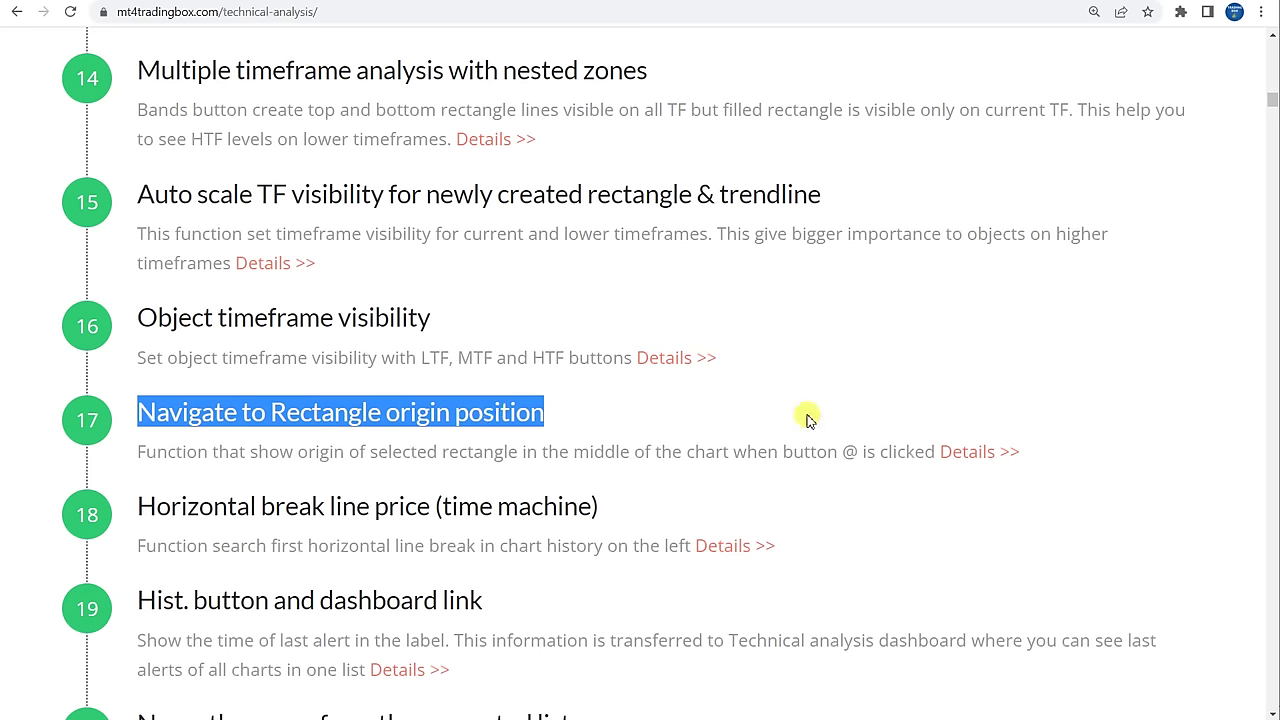
left_click_drag(862, 456, 845, 451)
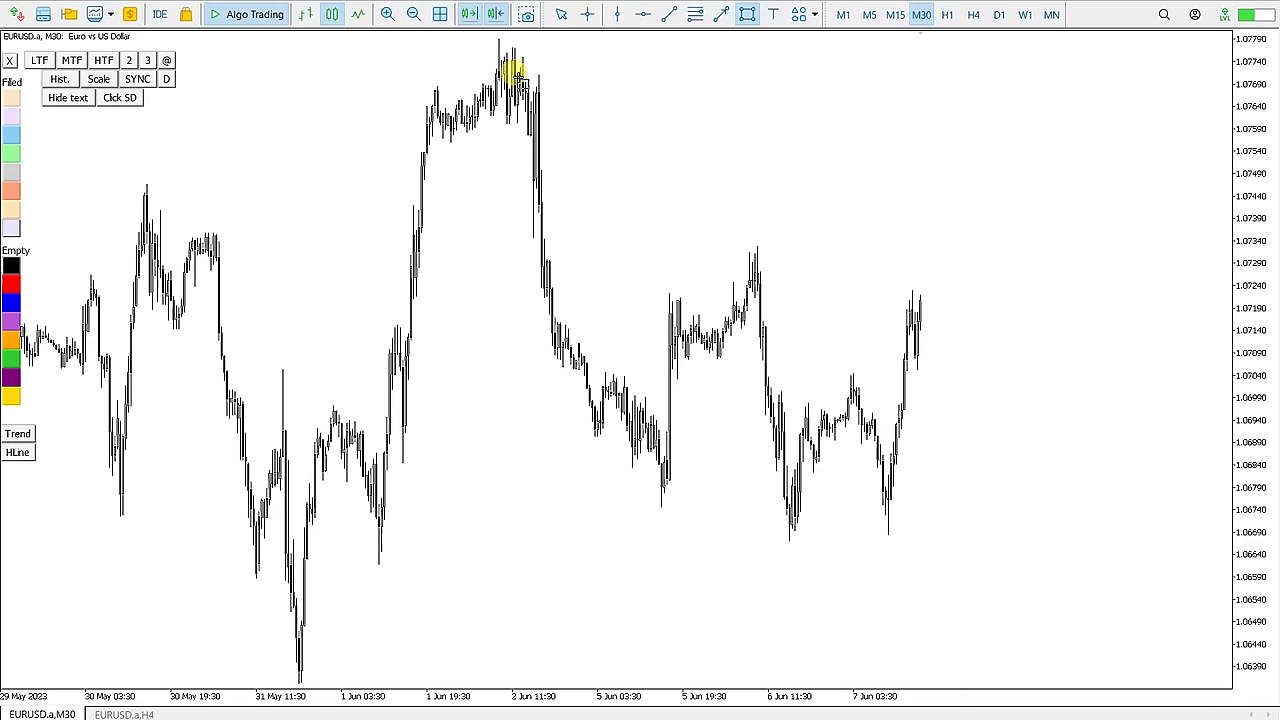
In MetaTrader 5, draw a filled light green M30 rectangle about 11.9 pips high from 1 June evening past the latest candle.
left_click_drag(517, 78, 656, 137)
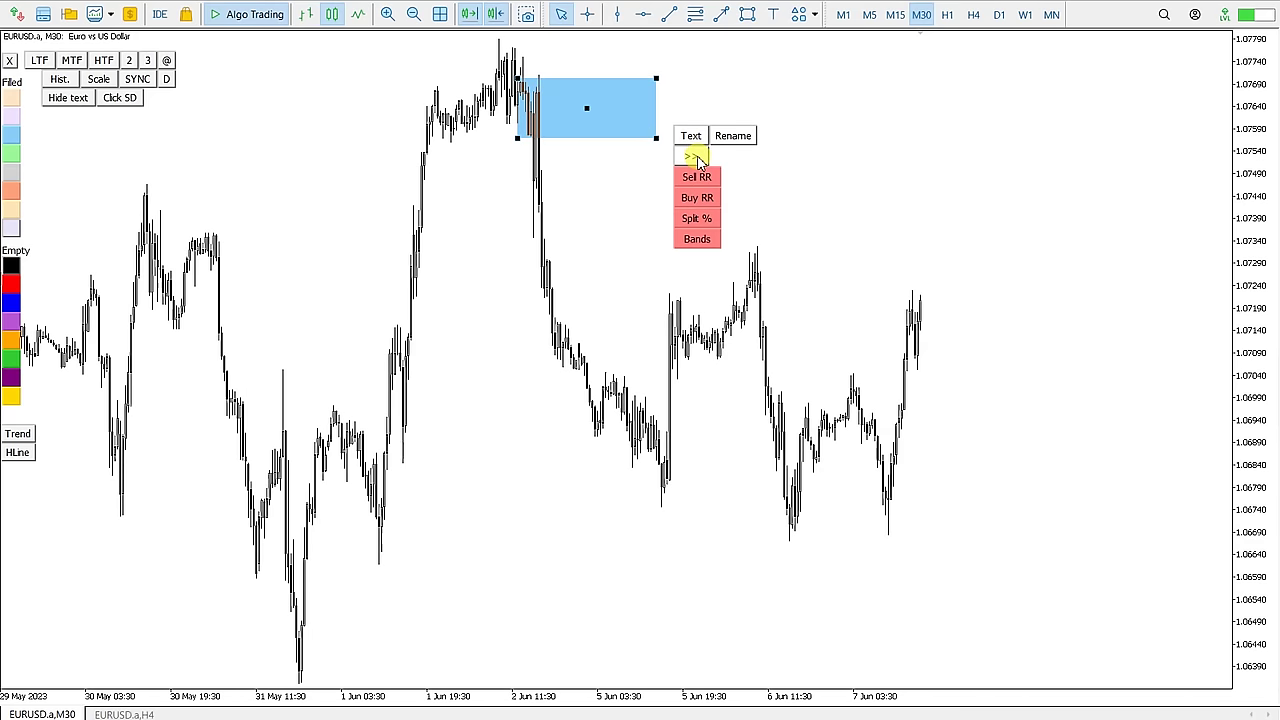
left_click(689, 153)
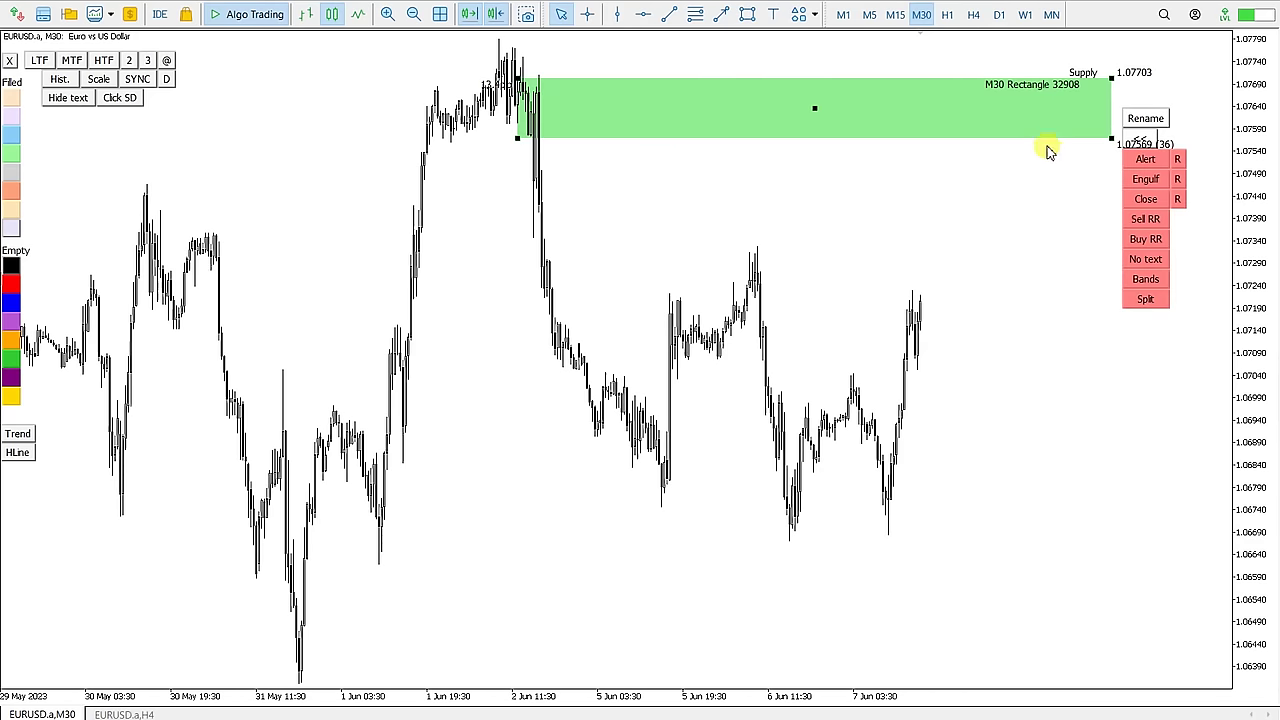
left_click_drag(521, 80, 421, 88)
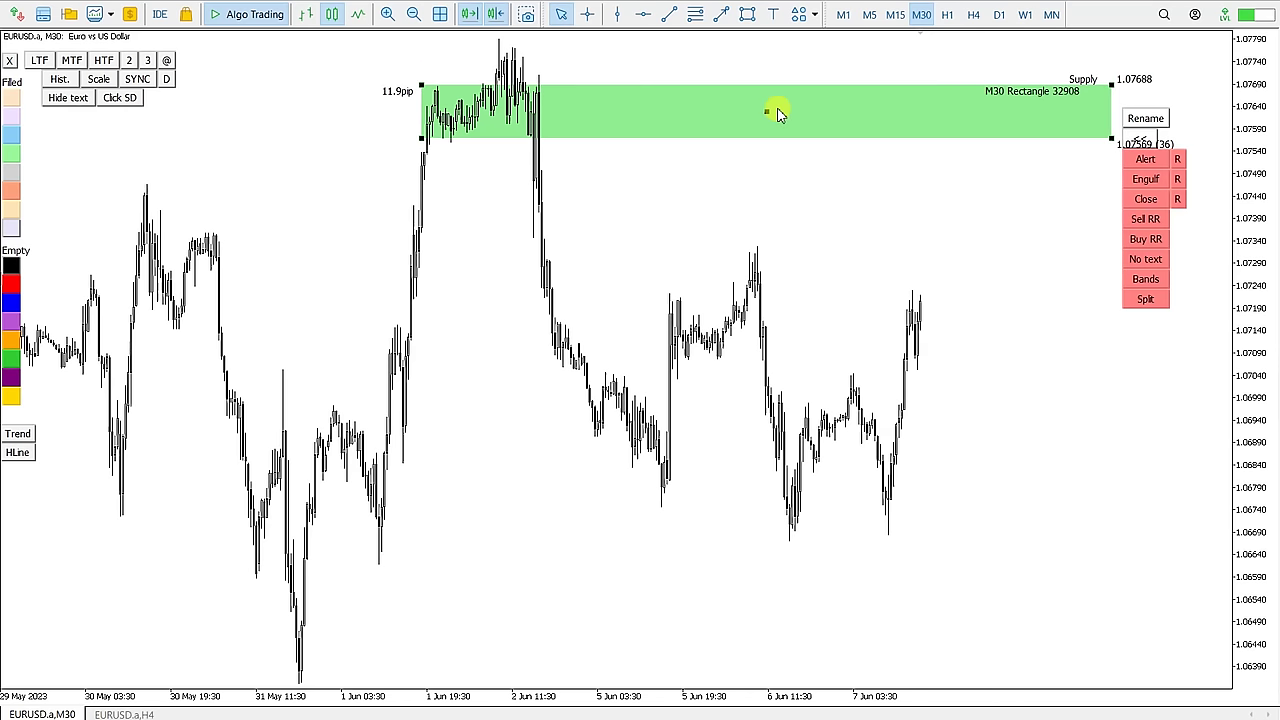
Switch the chart through M15 to M5, bring the green rectangle into price range and navigate to its origin.
left_click(896, 15)
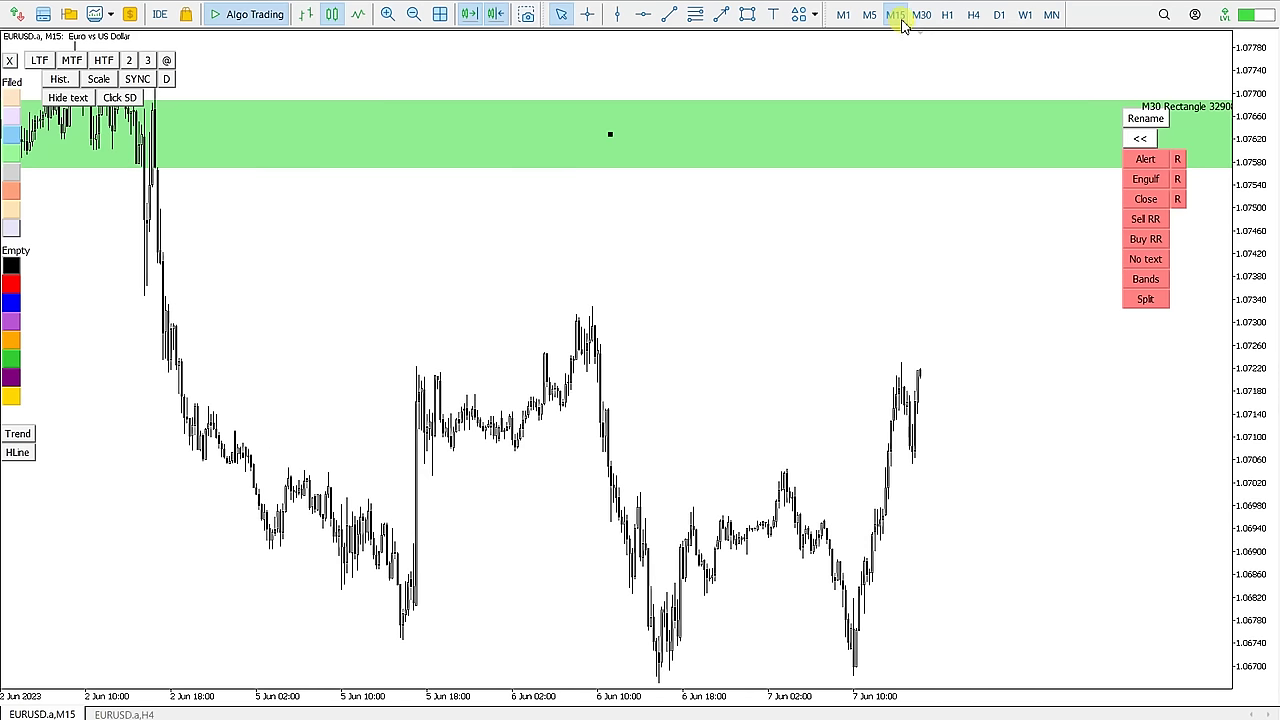
left_click(870, 15)
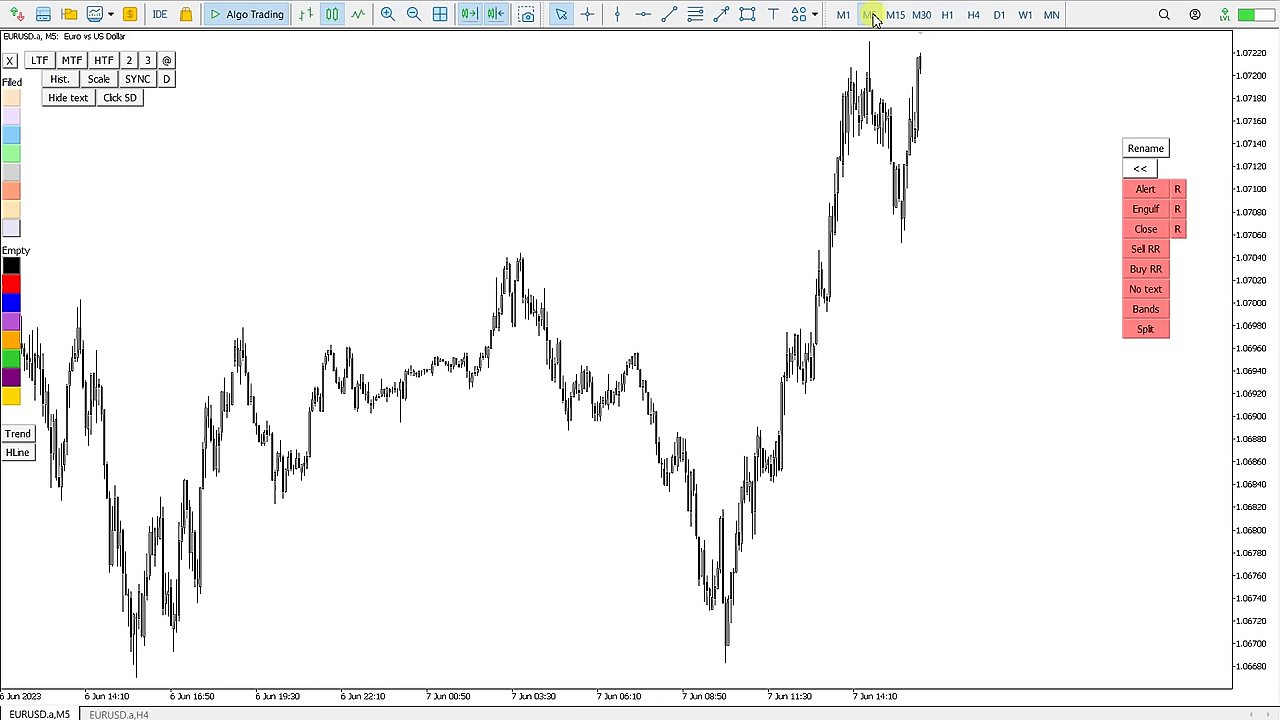
left_click_drag(1246, 126, 1243, 694)
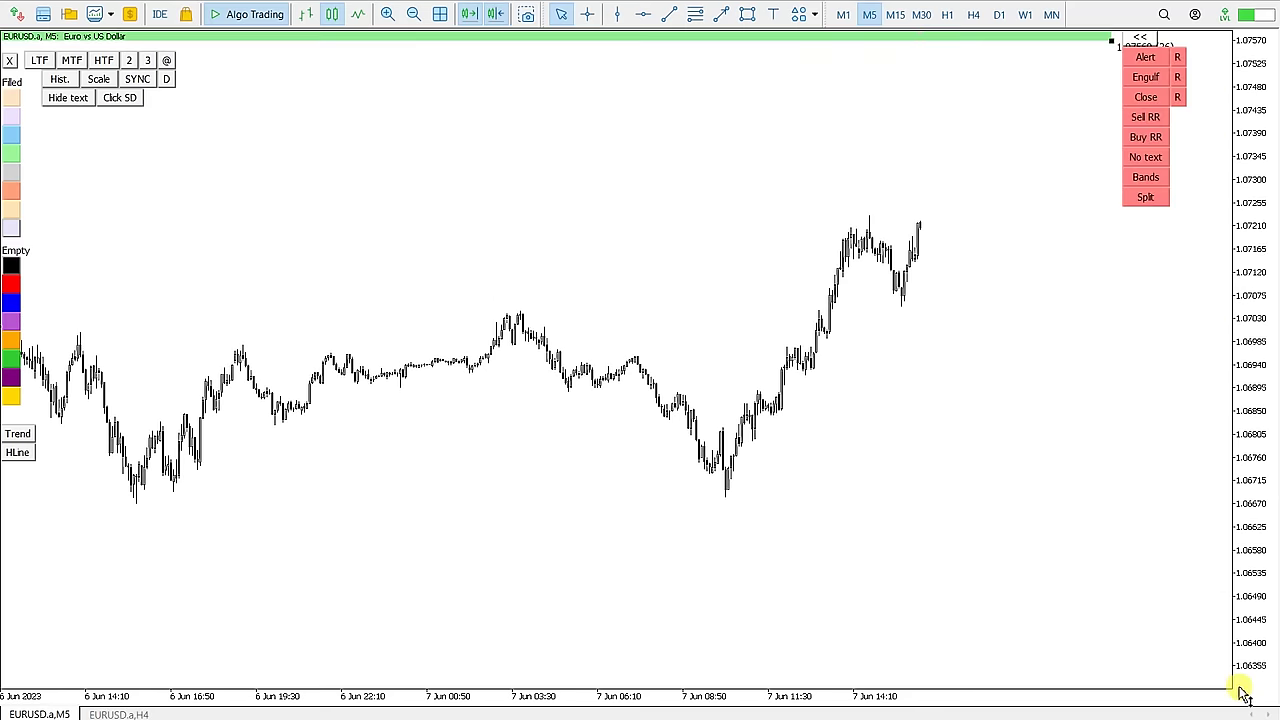
left_click_drag(1234, 400, 1232, 480)
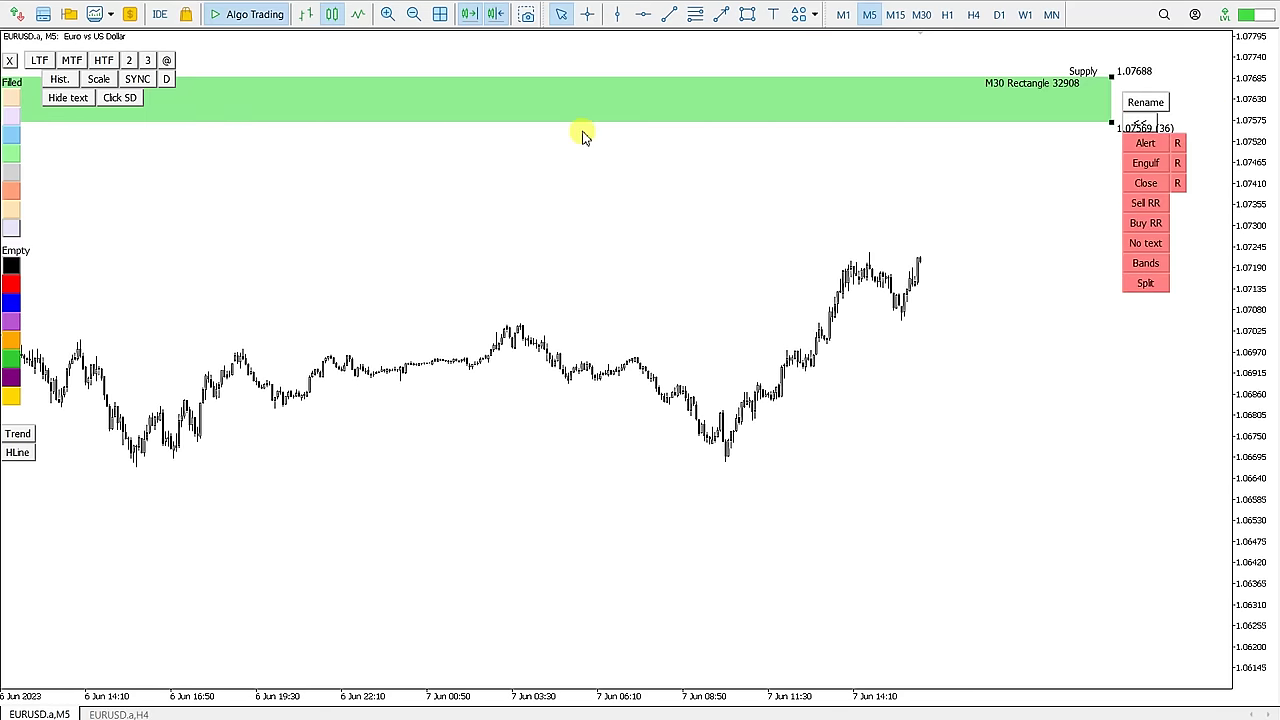
left_click(167, 60)
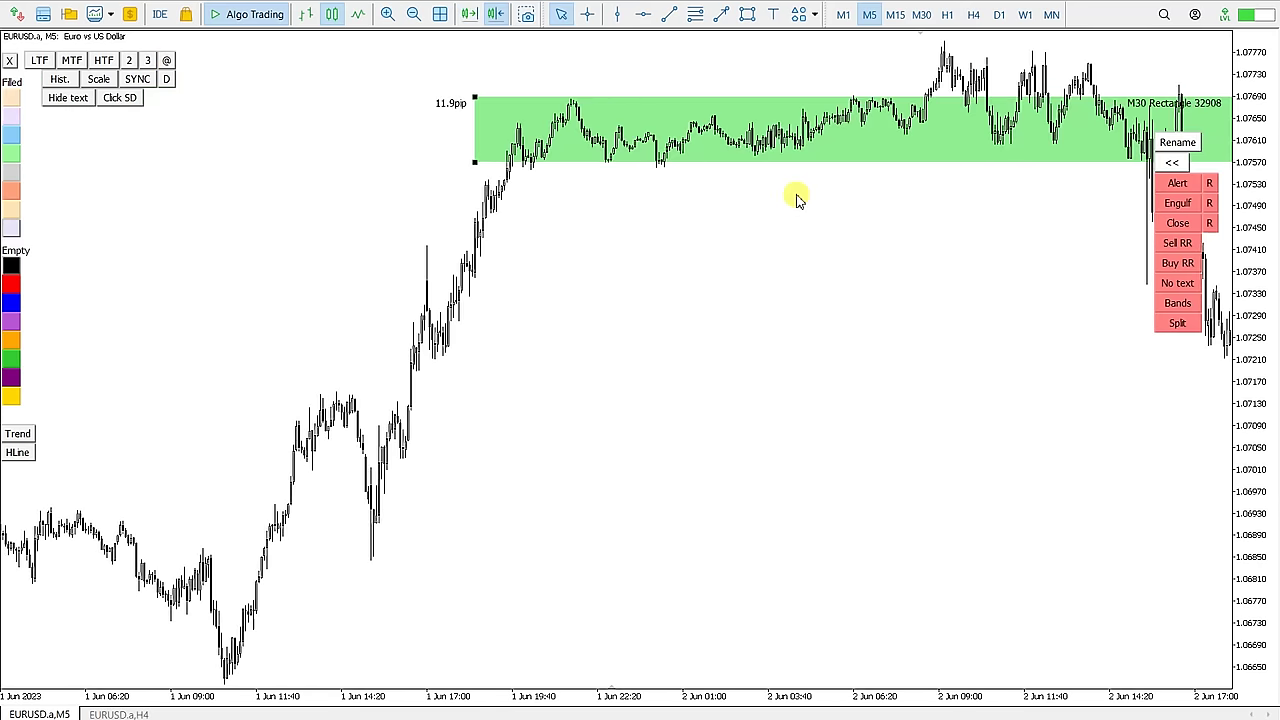
scroll(820, 207, "down", 3)
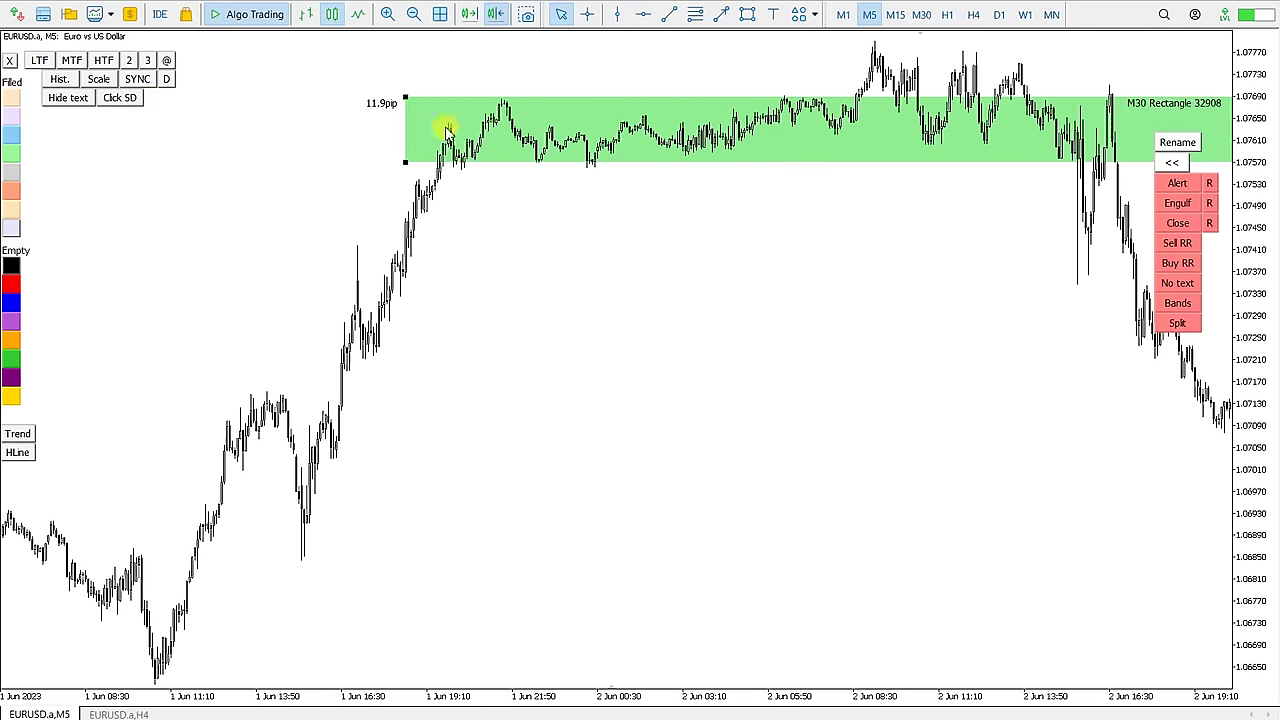
Move the green rectangle's start to the early afternoon of 2 June, spanning about 1.07709 to 1.07566.
left_click_drag(815, 87, 829, 91)
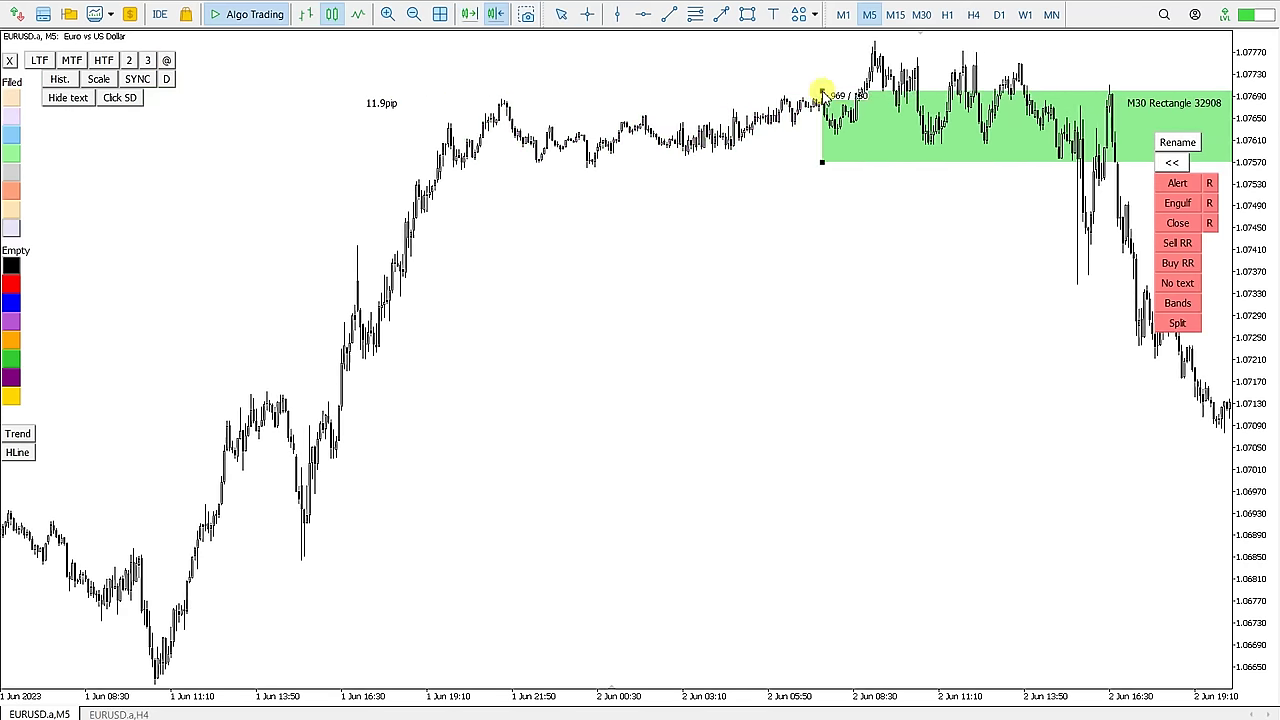
left_click_drag(934, 257, 792, 279)
left_click_drag(688, 91, 912, 86)
mouse_move(913, 159)
left_mouse_down()
mouse_move(934, 114)
mouse_move(903, 164)
left_mouse_up()
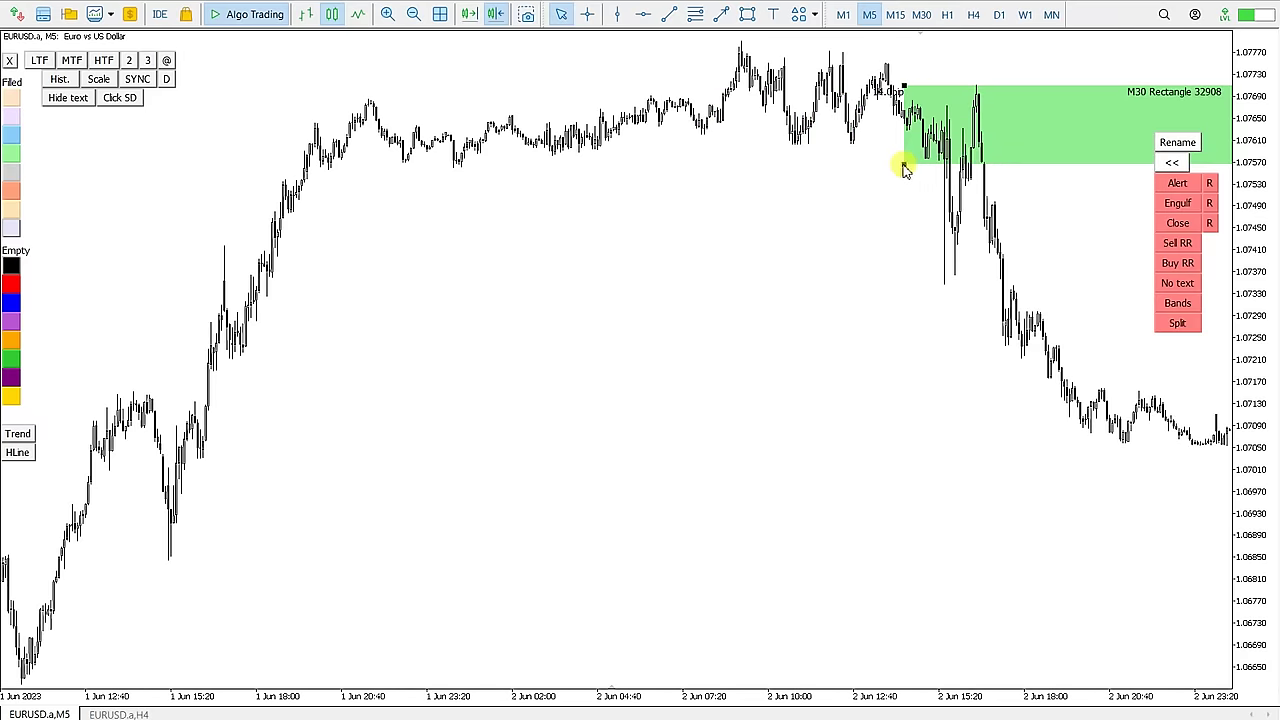
Return to the latest M5 candles, bring the resized rectangle into price range and navigate to its new origin.
left_click(466, 16)
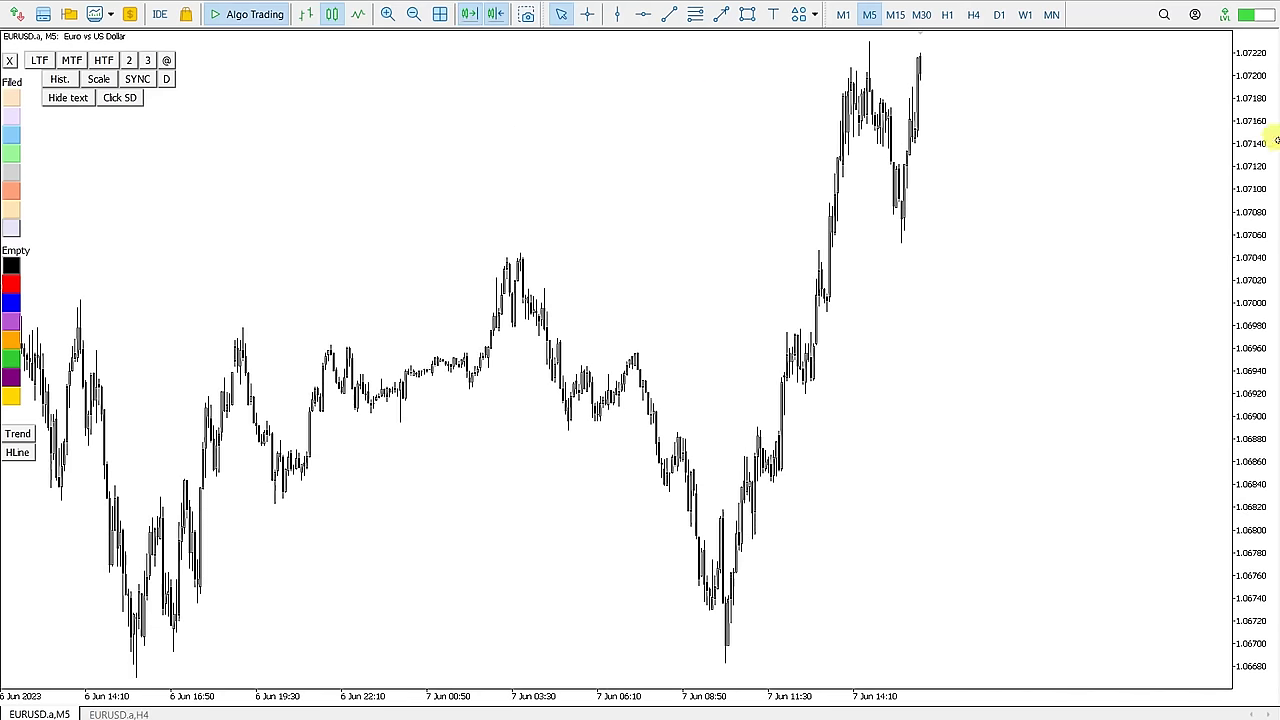
left_click_drag(1255, 75, 1220, 617)
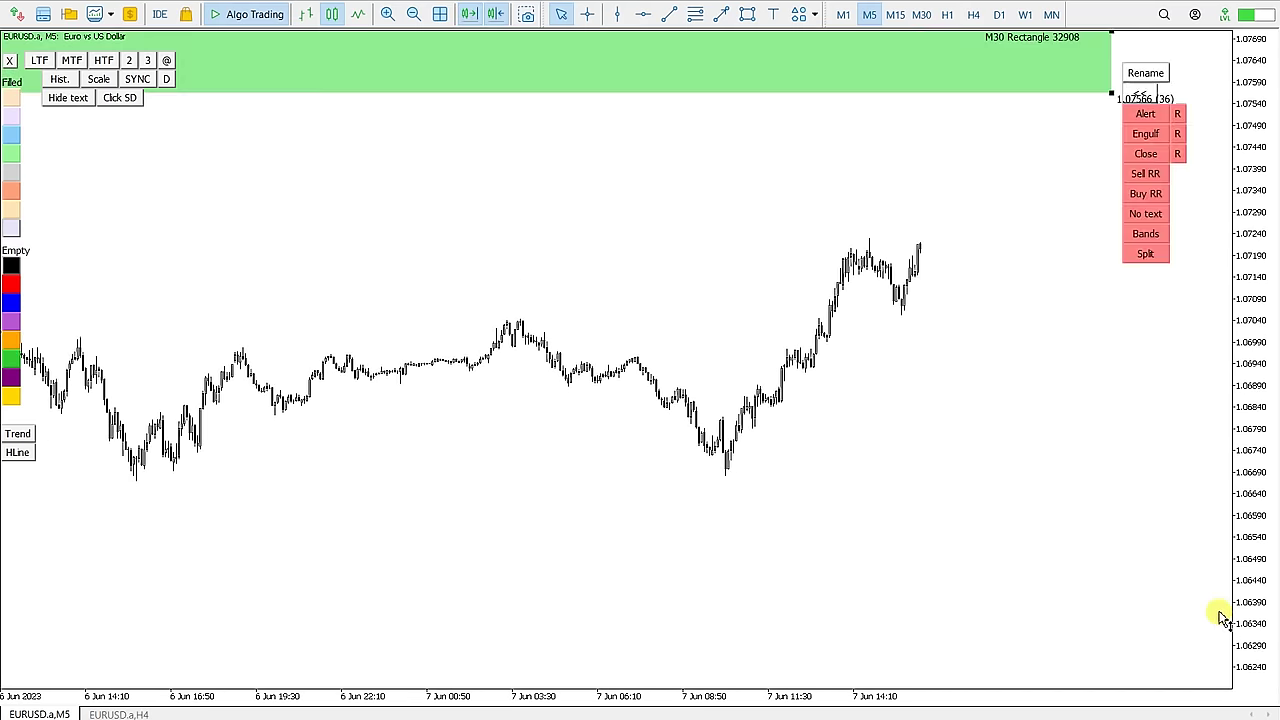
left_click_drag(1249, 103, 1240, 171)
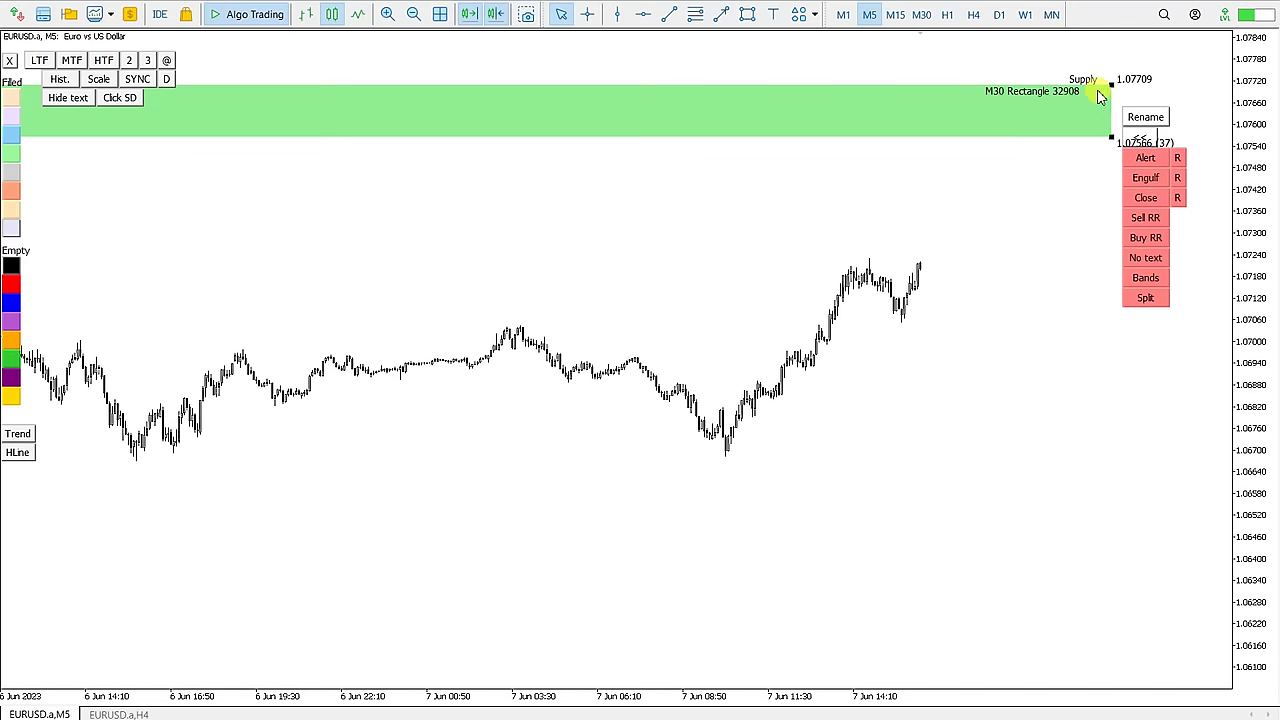
left_click(167, 61)
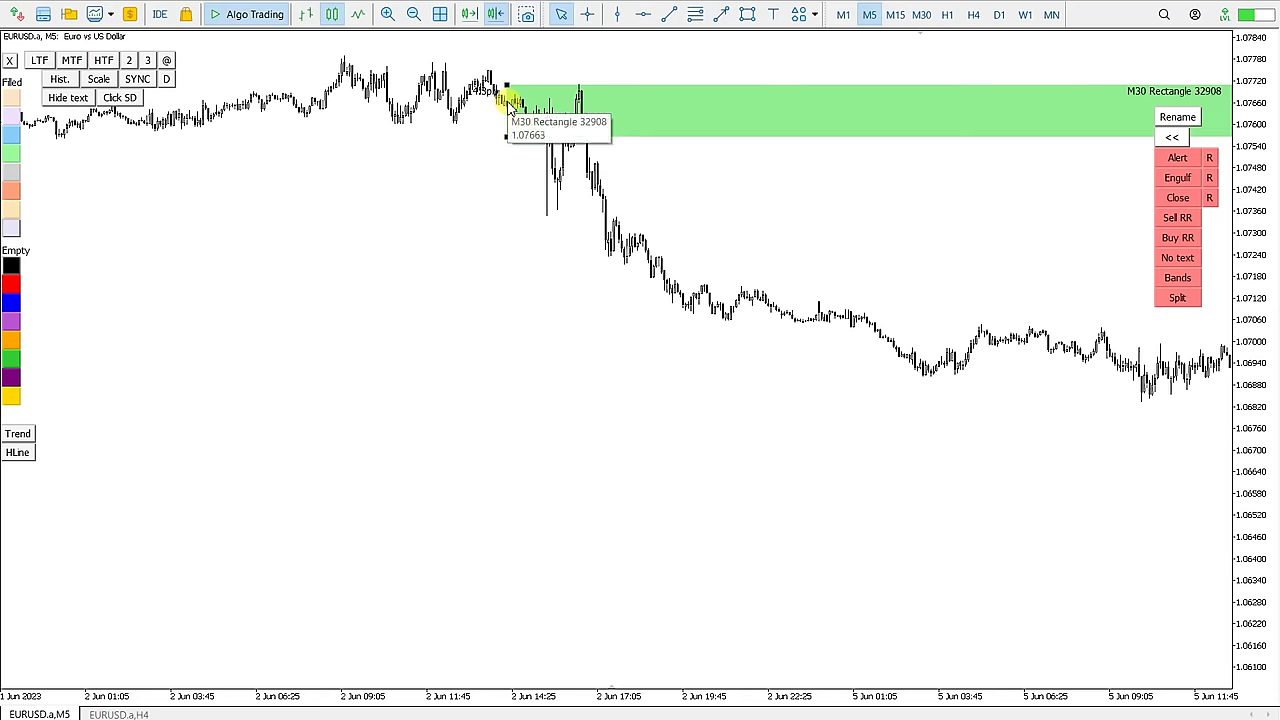
Delete the green M30 rectangle and show the latest candles on the M15 timeframe.
key("Delete")
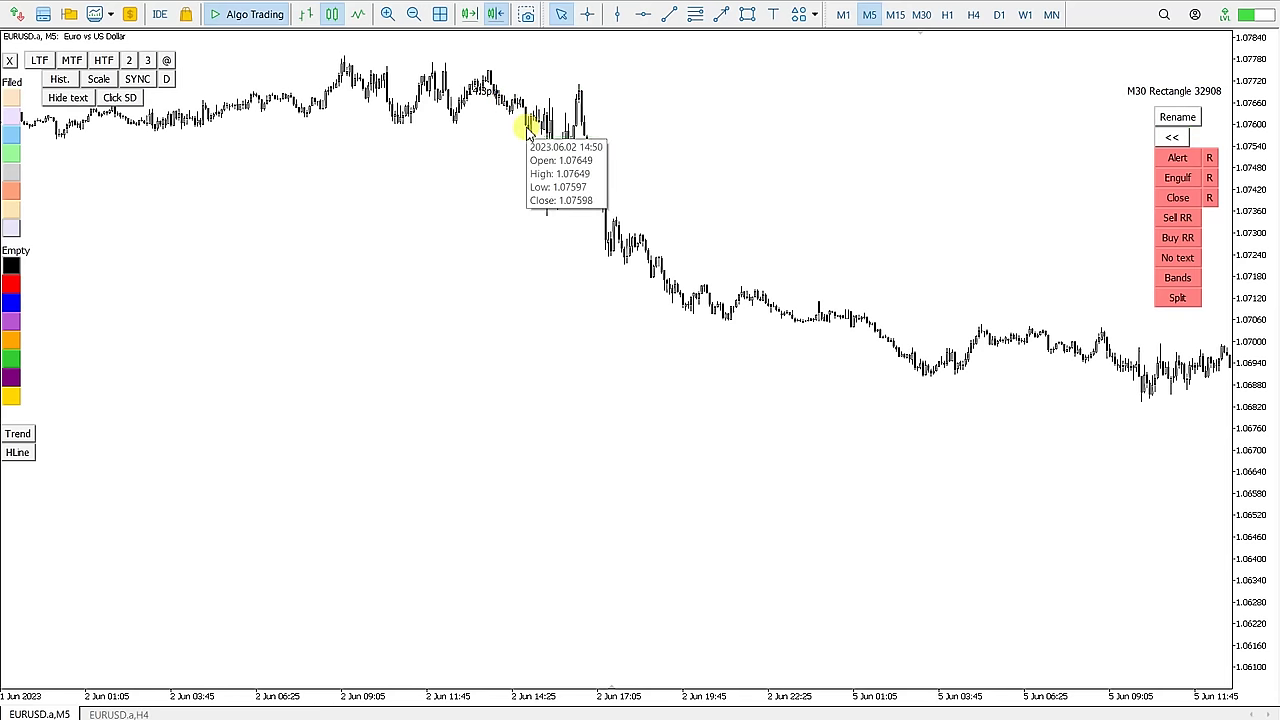
left_click(466, 15)
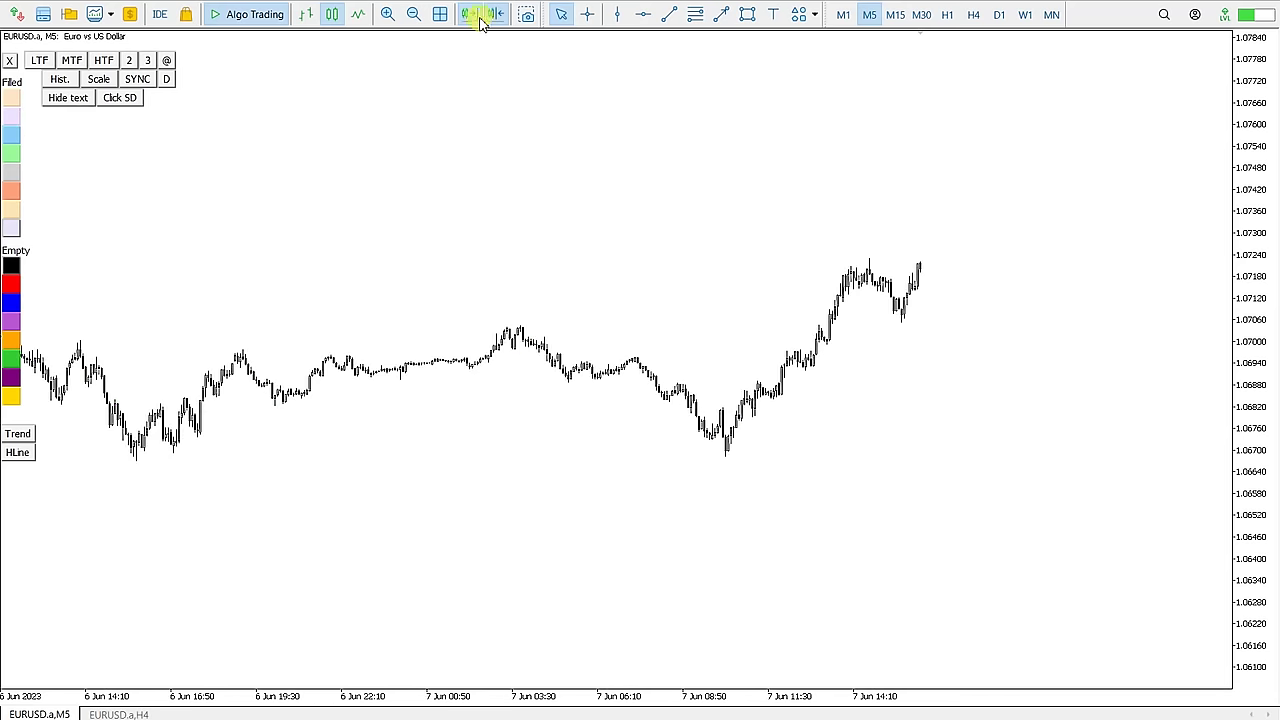
left_click(895, 15)
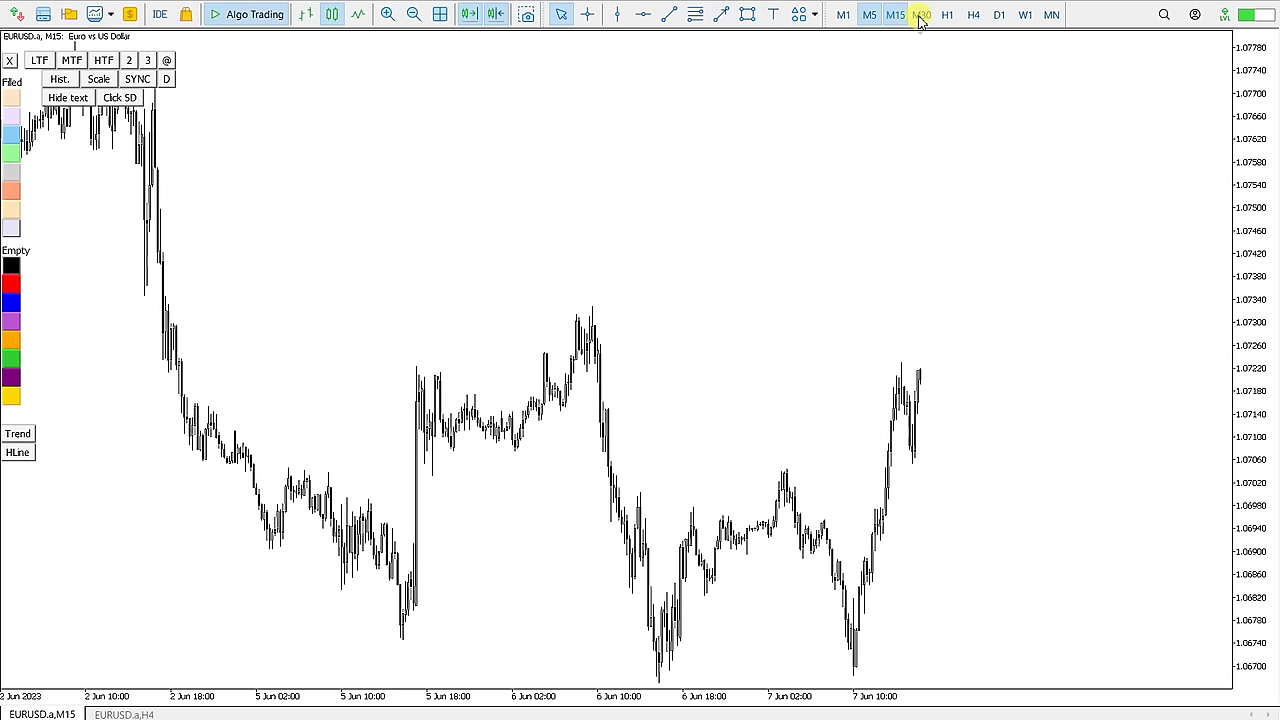
Draw a horizontal trendline on the M15 chart at about 1.07394, from the 2 June drop past the latest candle.
left_click(672, 17)
left_click_drag(147, 268, 317, 260)
left_click(357, 268)
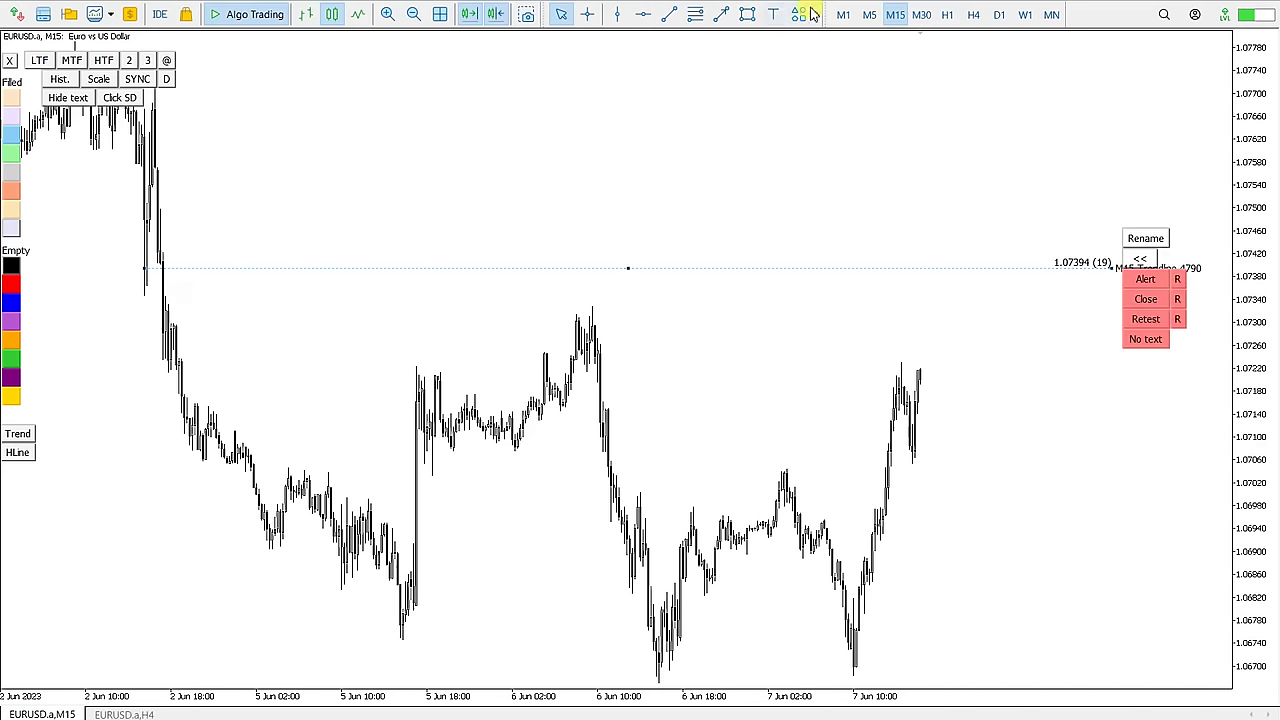
Switch to M5, bring the M15 trendline into price range and navigate to its origin.
left_click(867, 16)
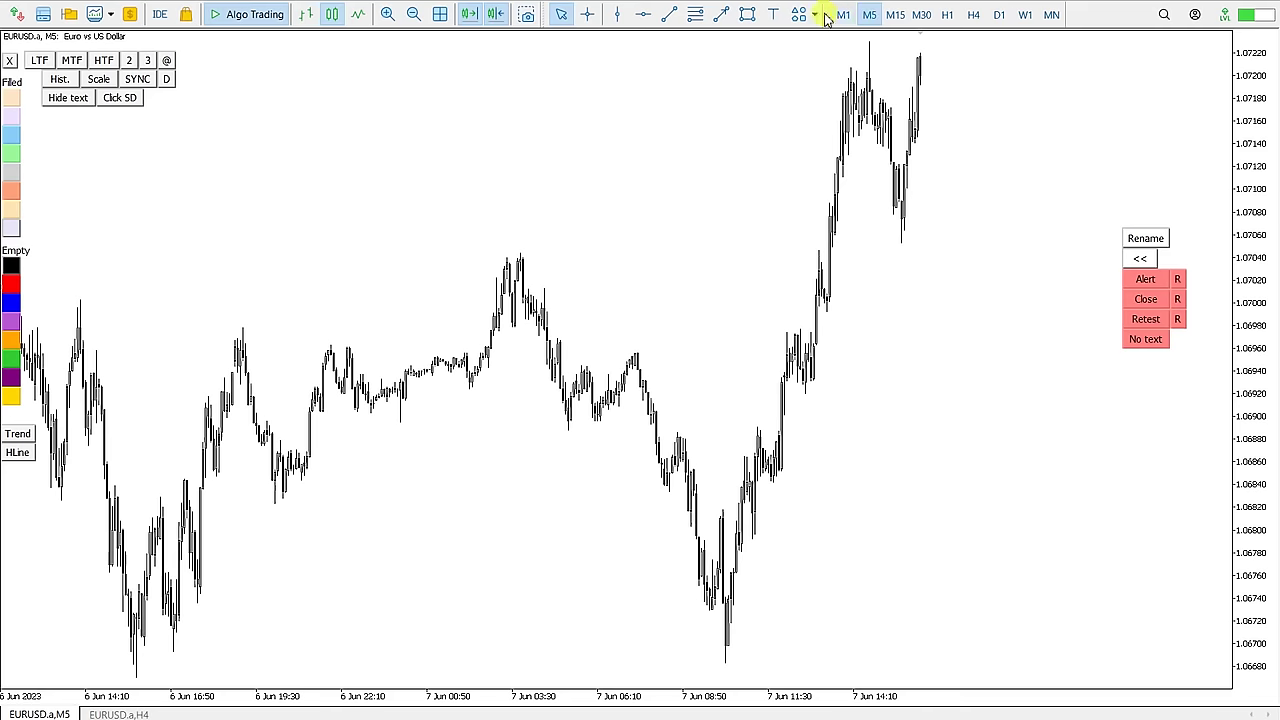
left_click_drag(1237, 86, 1239, 193)
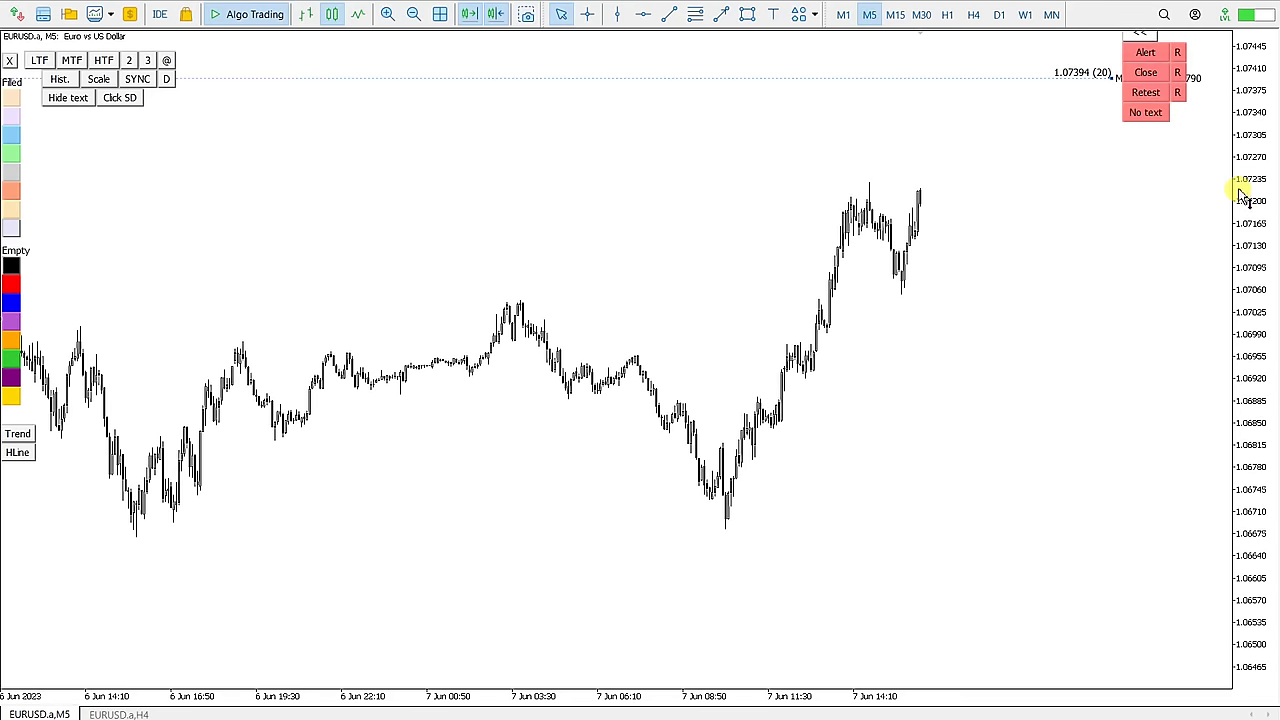
left_click(1046, 79)
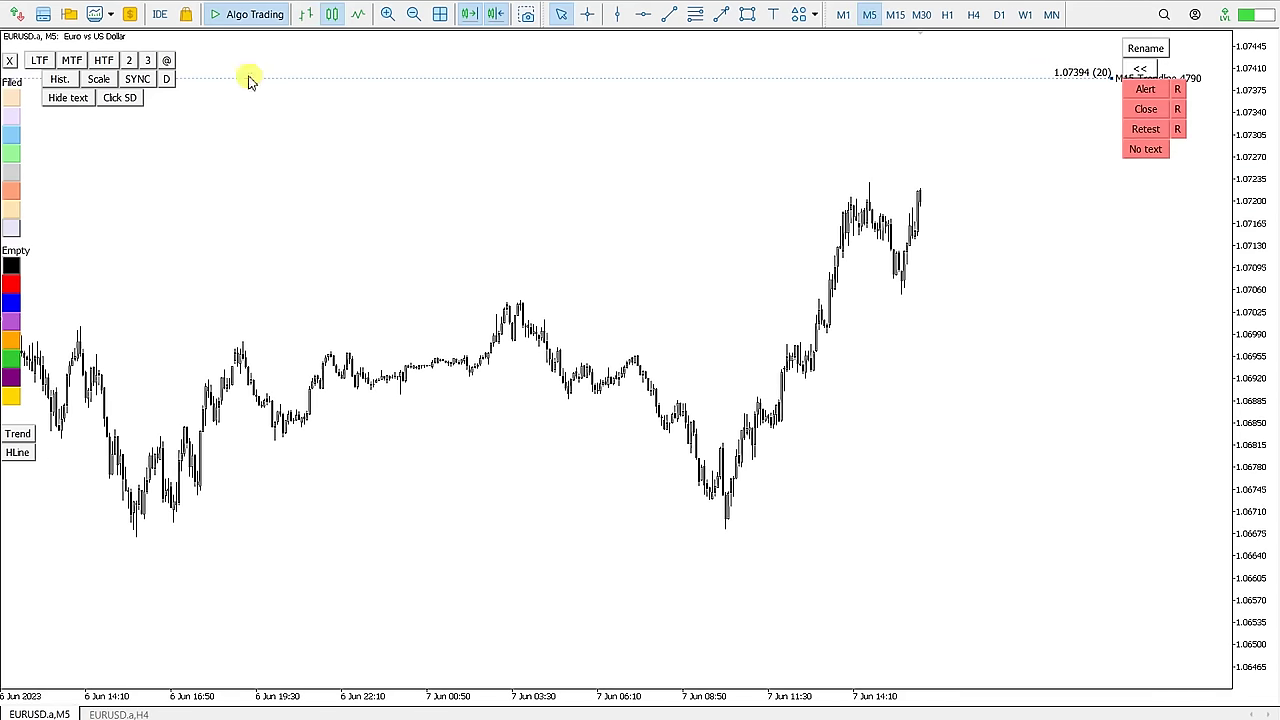
left_click(166, 60)
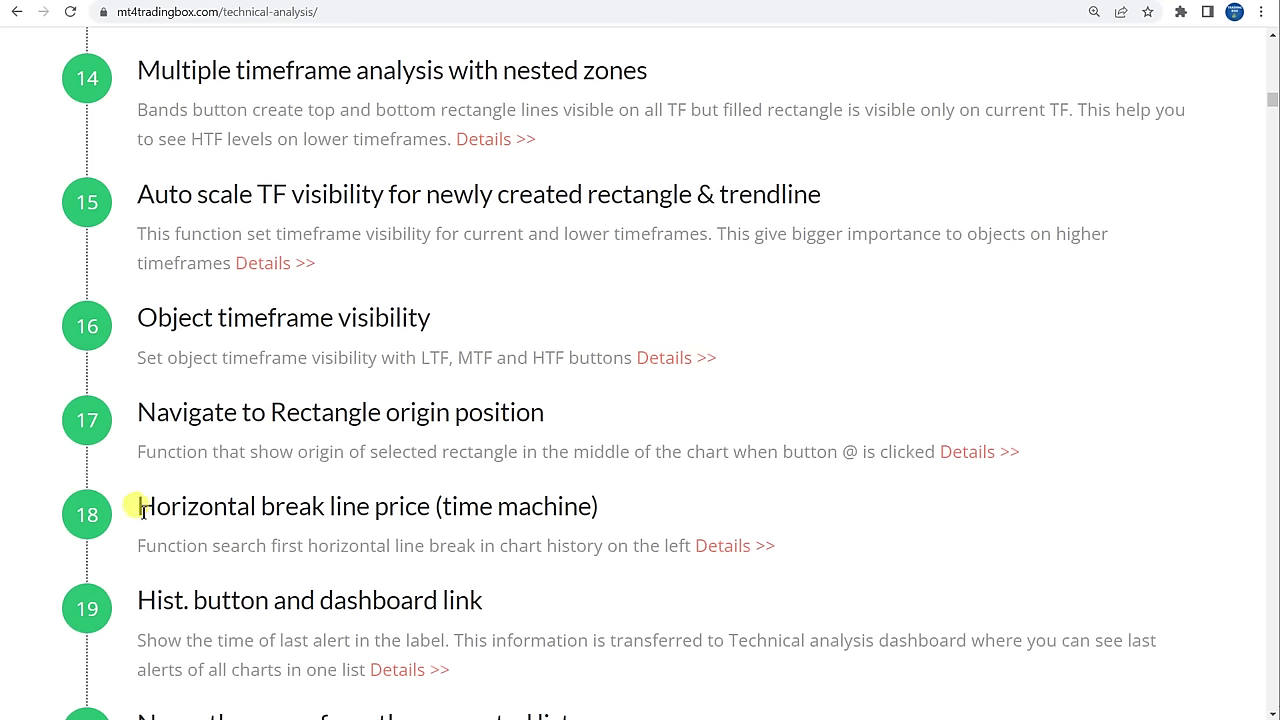
In the website's feature list, find and read the "Horizontal break line price (time machine)" entry.
mouse_move(136, 506)
left_mouse_down()
mouse_move(630, 515)
mouse_move(407, 492)
mouse_move(137, 492)
left_mouse_up()
left_click(628, 513)
scroll(455, 470, "down", 3)
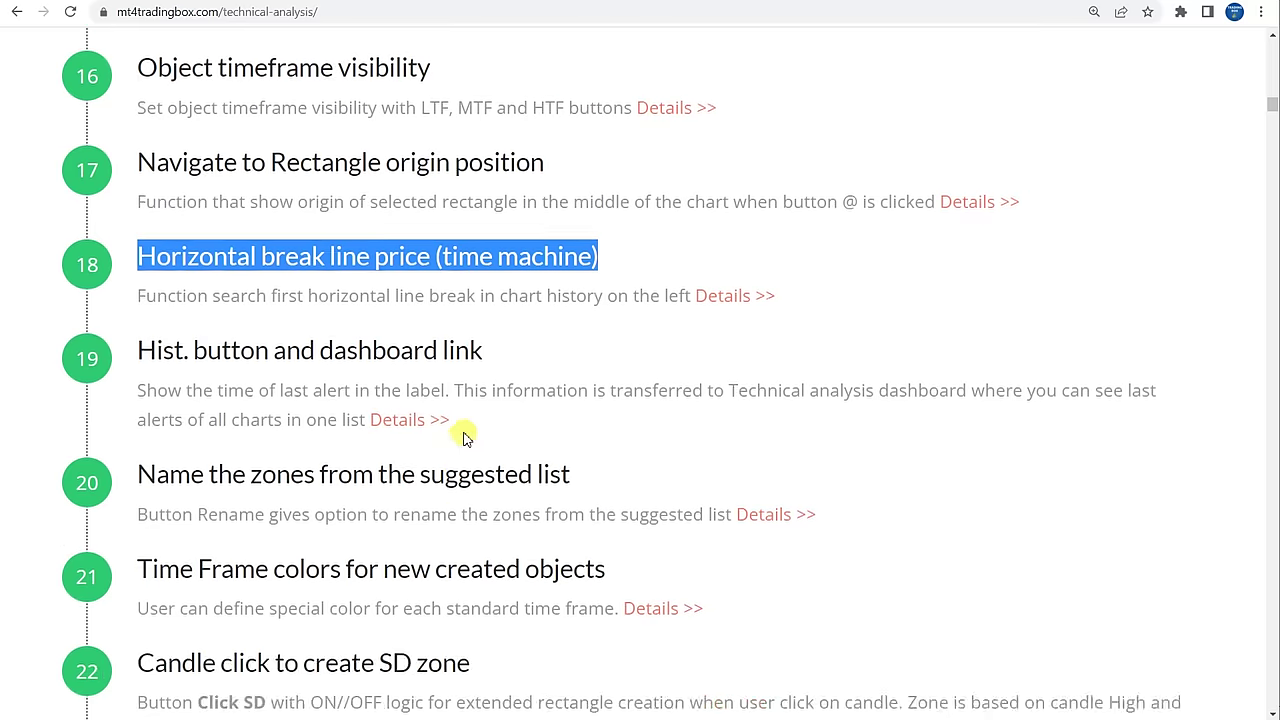
Switch to MetaTrader 5 and place a horizontal line on the EURUSD M30 chart at the 6 June high, about 1.07328.
key("alt+Tab")
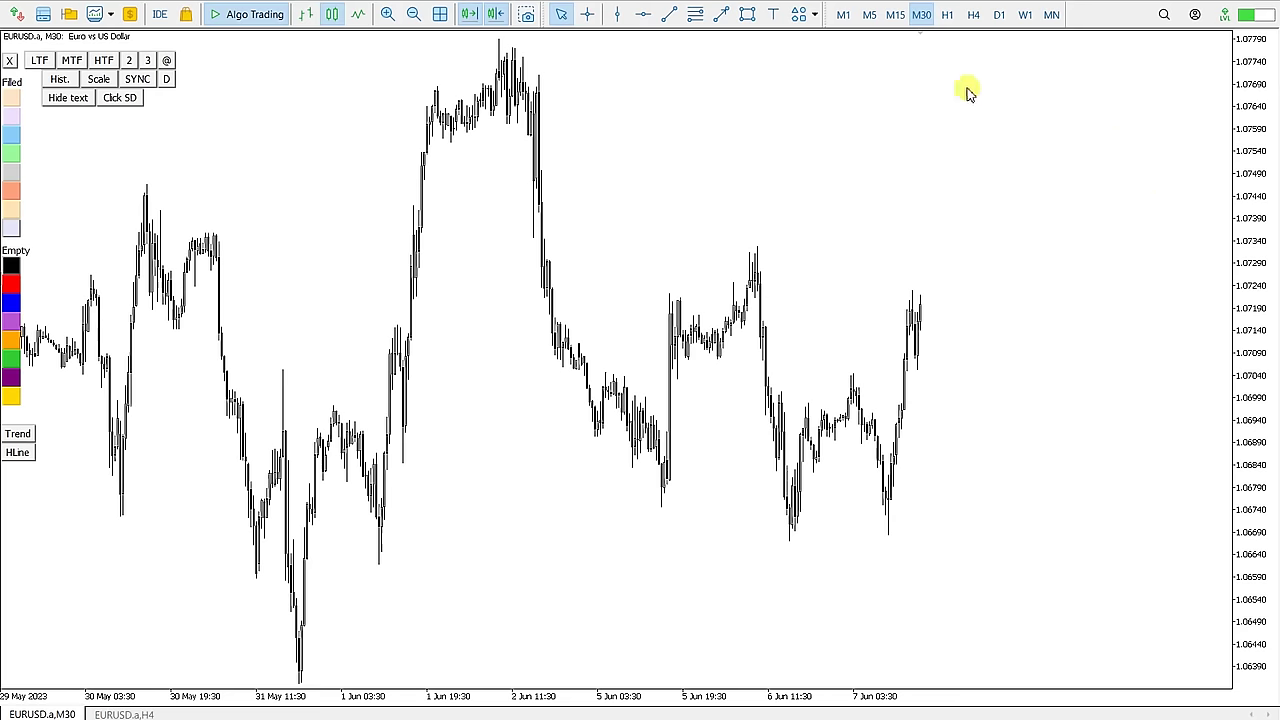
left_click(641, 16)
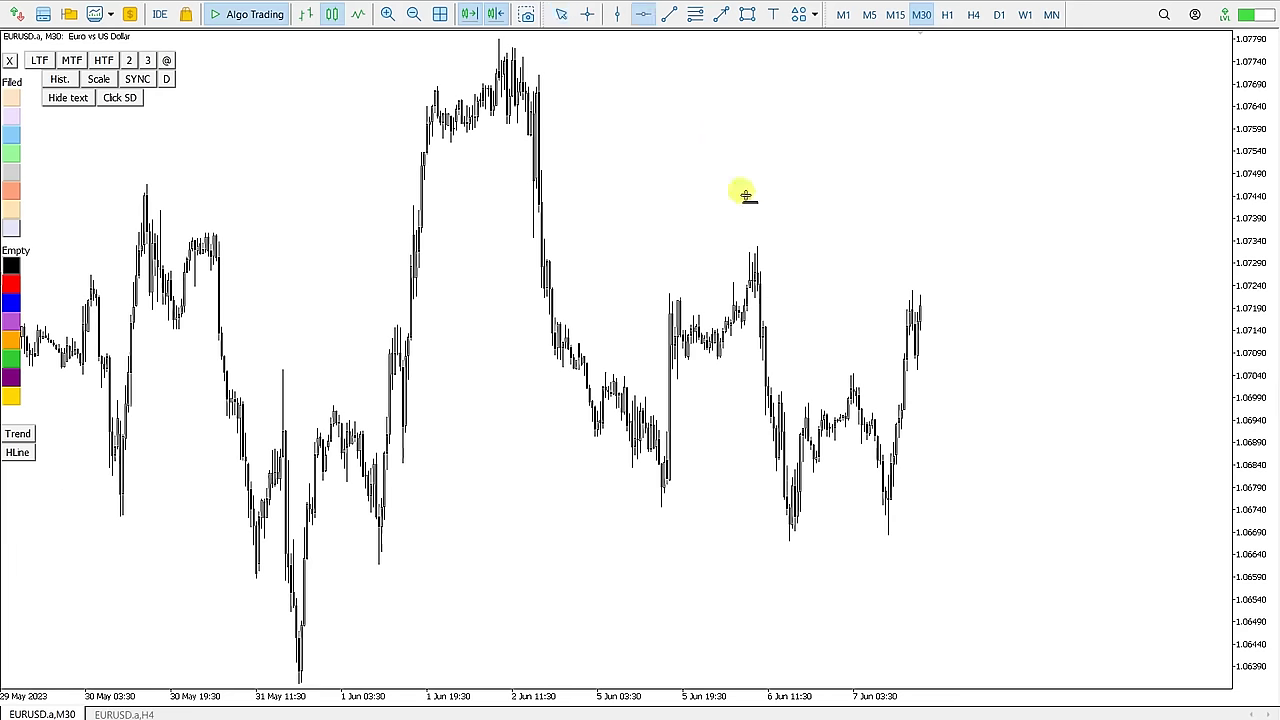
left_click(760, 247)
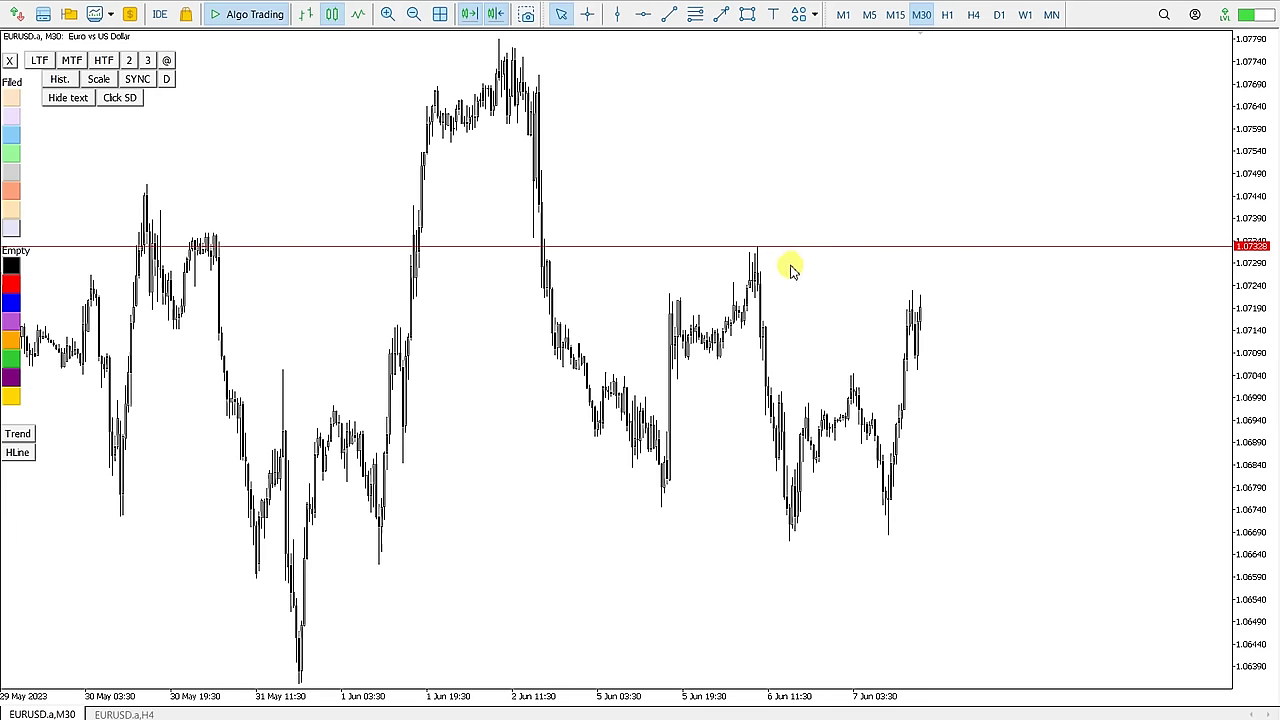
Adjust the horizontal line to about 1.07329 and mark its 2 June price break with a small filled rectangle.
left_click(990, 247)
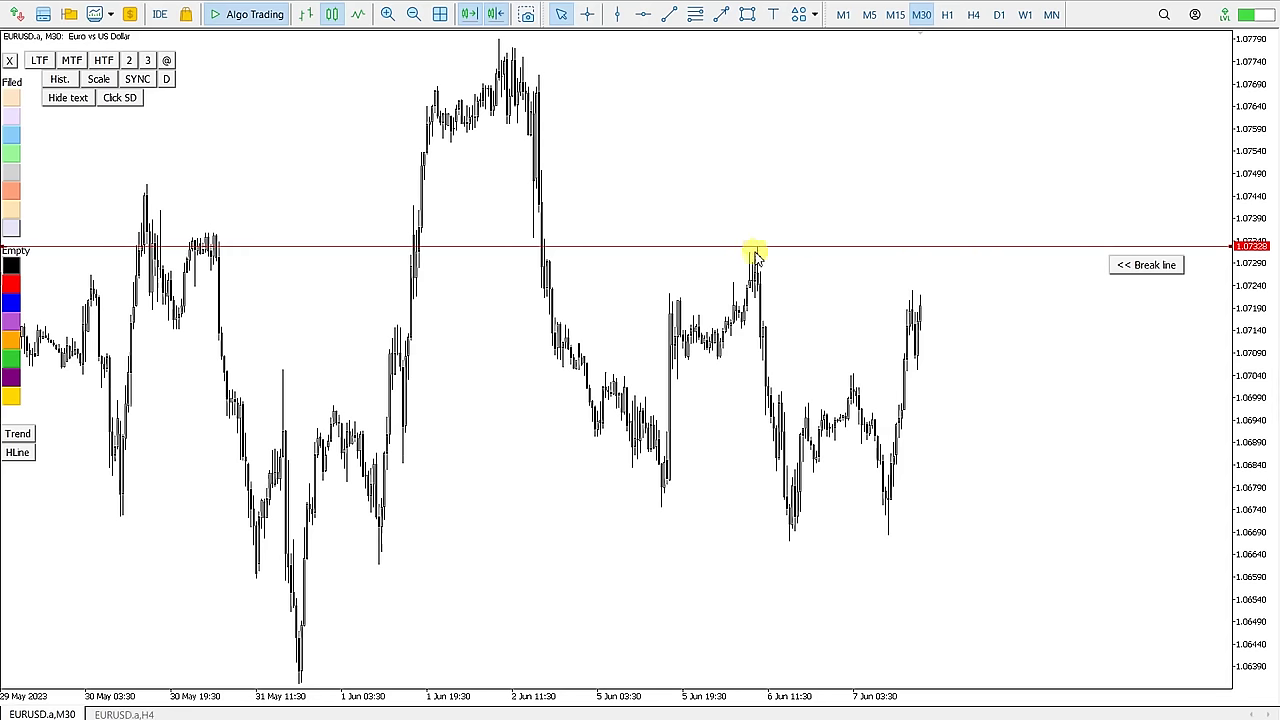
left_click_drag(765, 250, 764, 251)
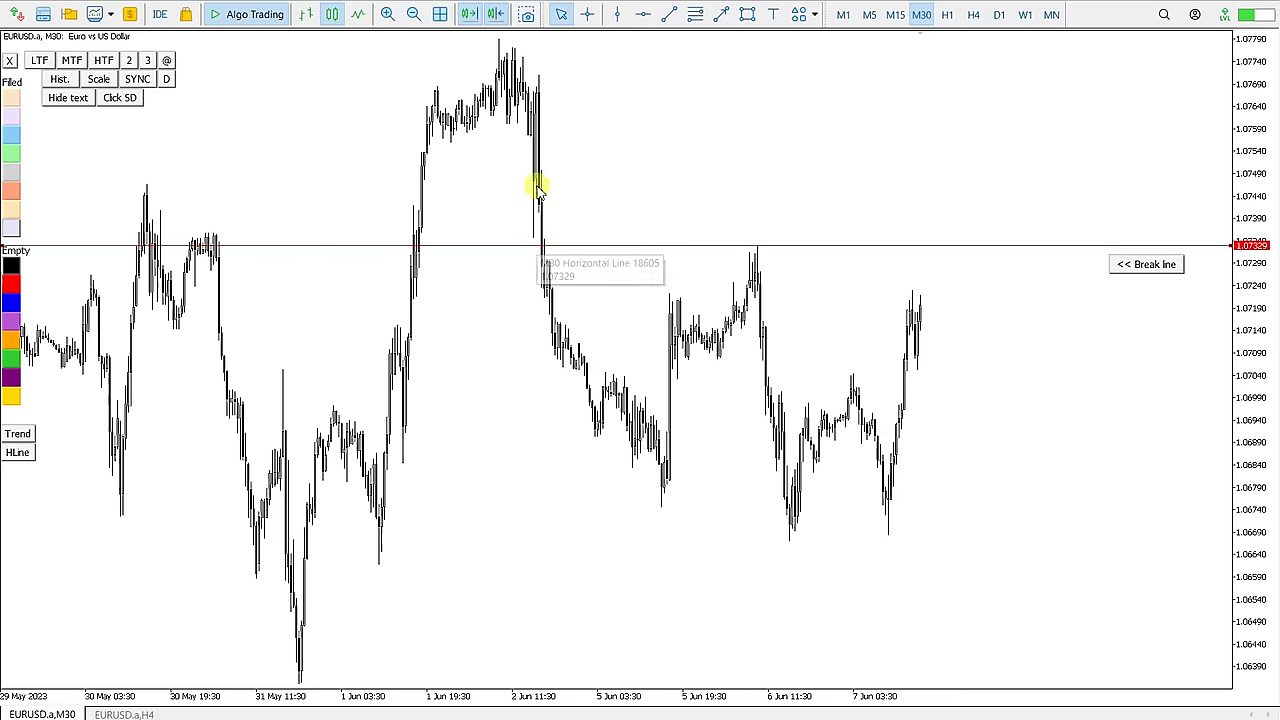
left_click(747, 15)
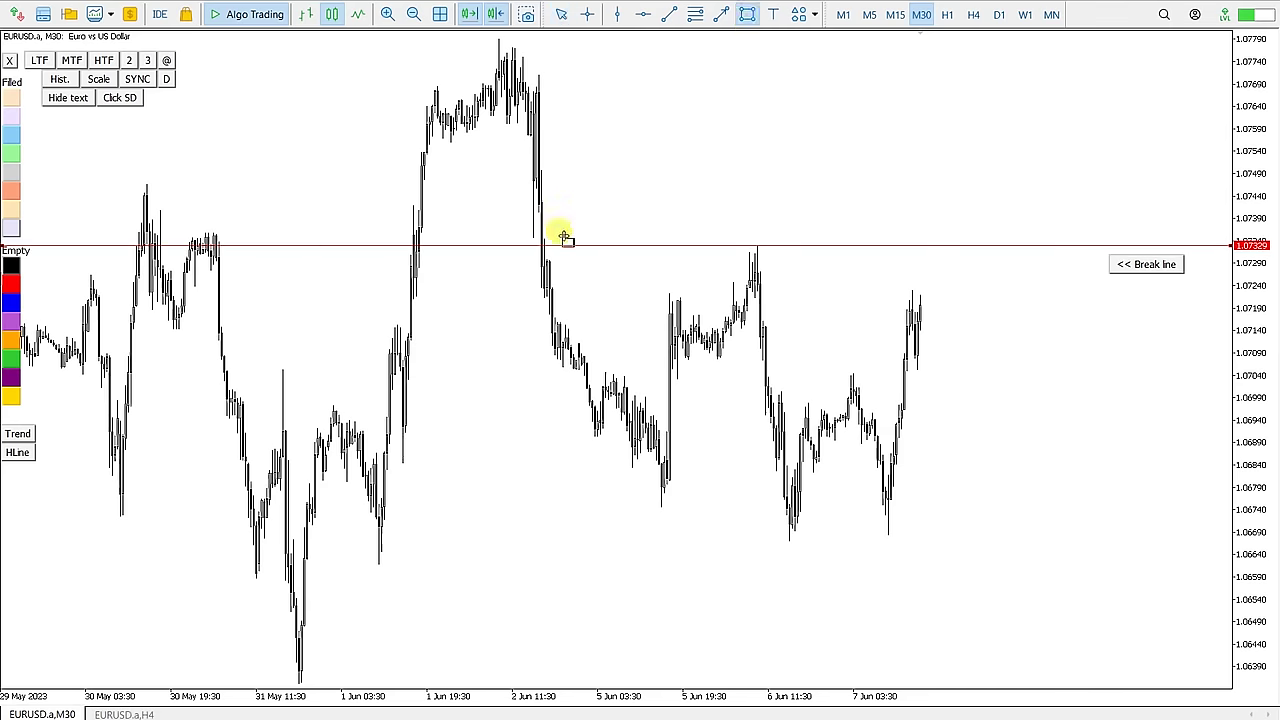
left_click_drag(530, 245, 560, 254)
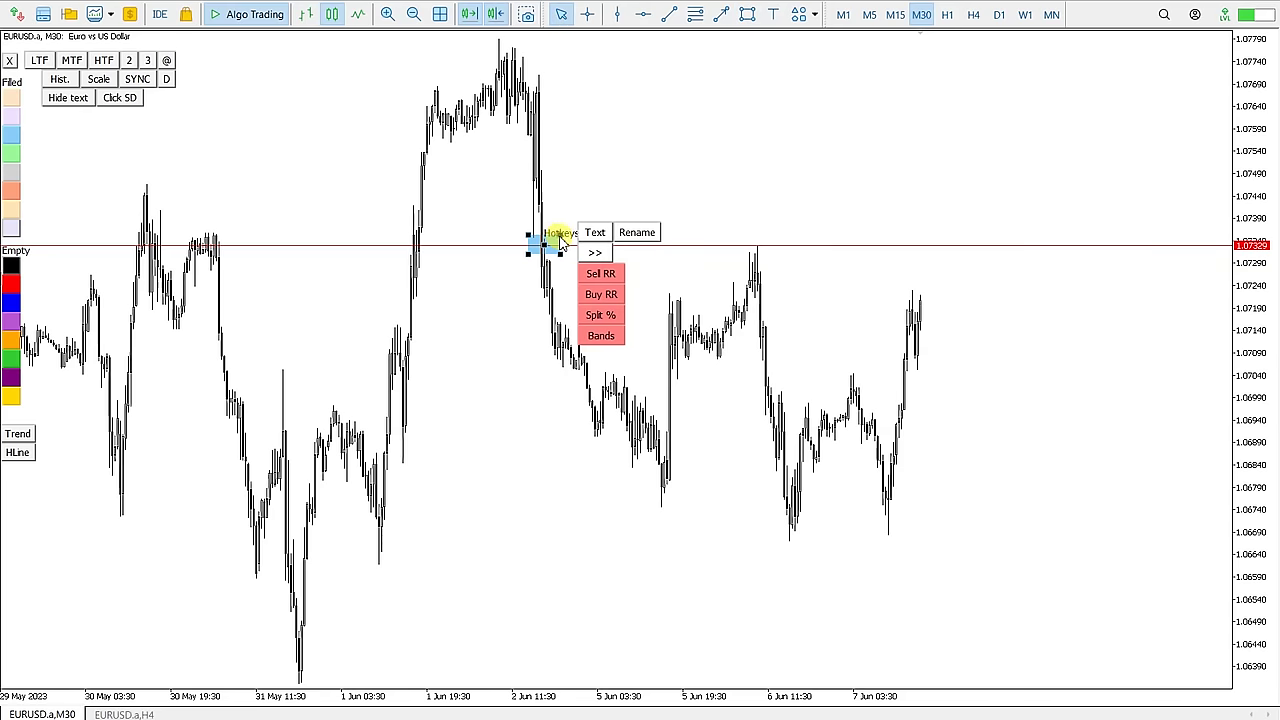
left_click(560, 240)
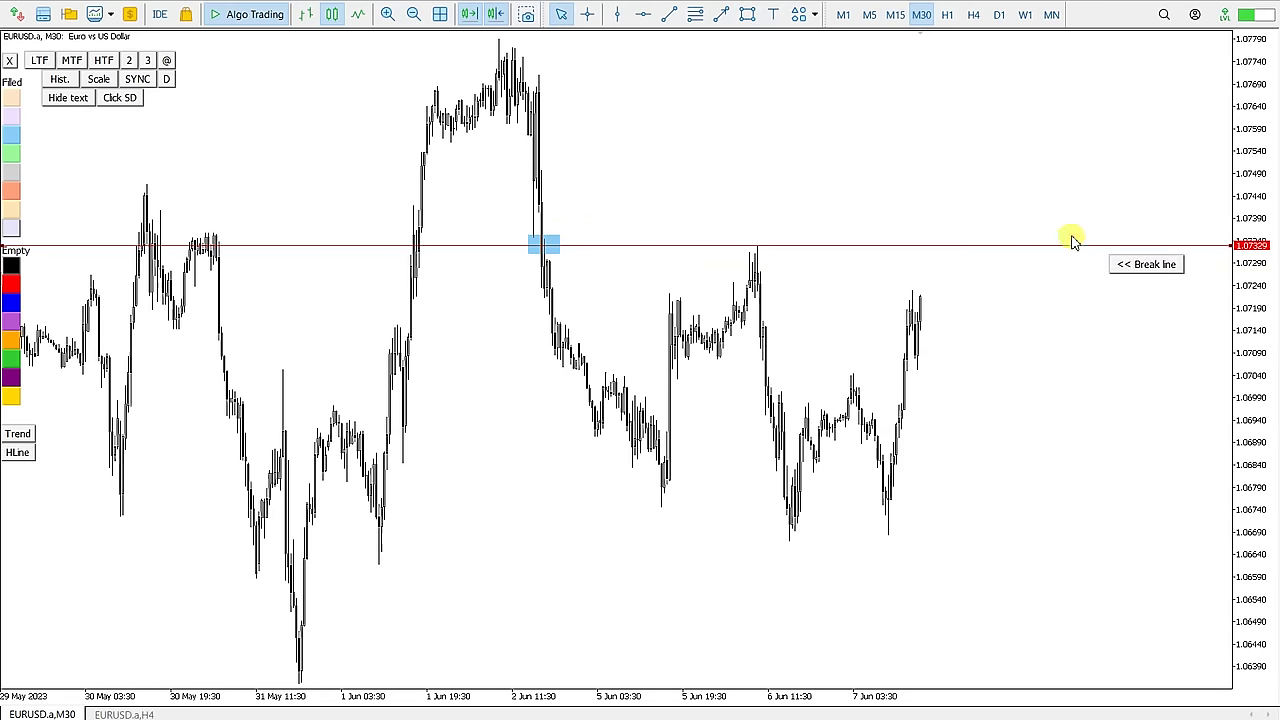
Switch to M1, navigate to the horizontal line's break in history, and view it on M5, M15 and M30.
left_click(843, 15)
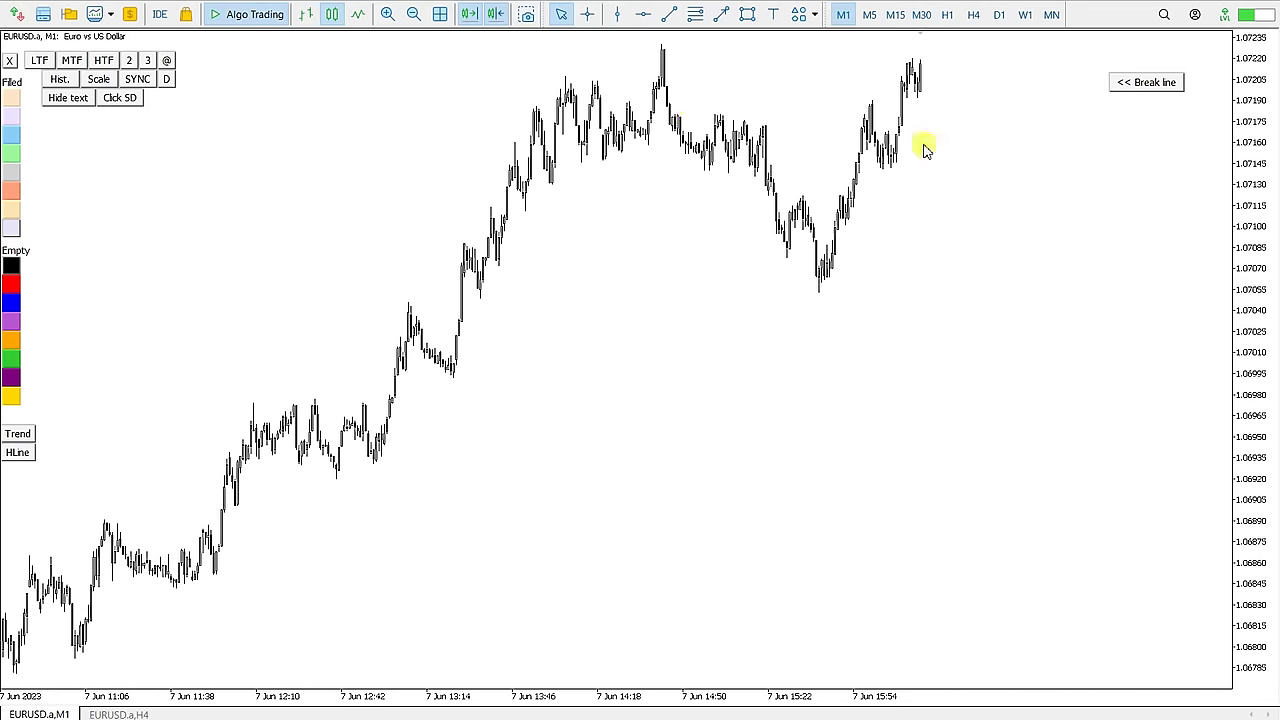
left_click(1135, 83)
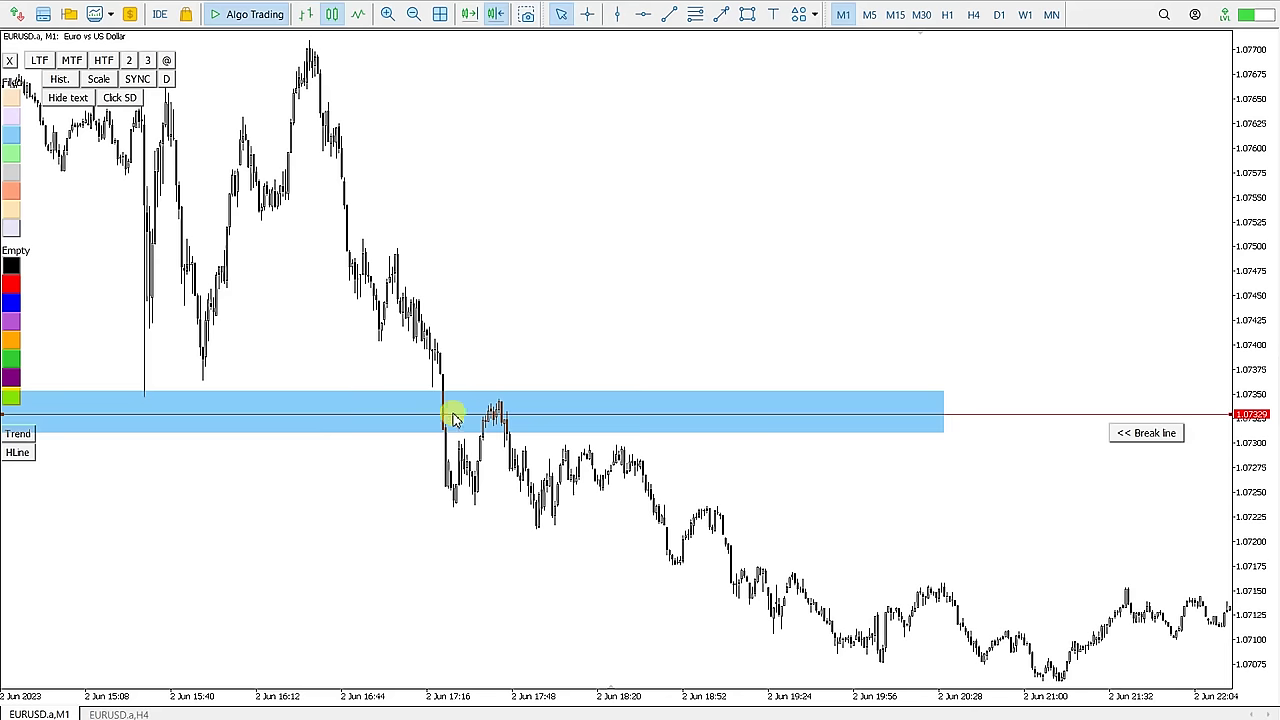
left_click(869, 15)
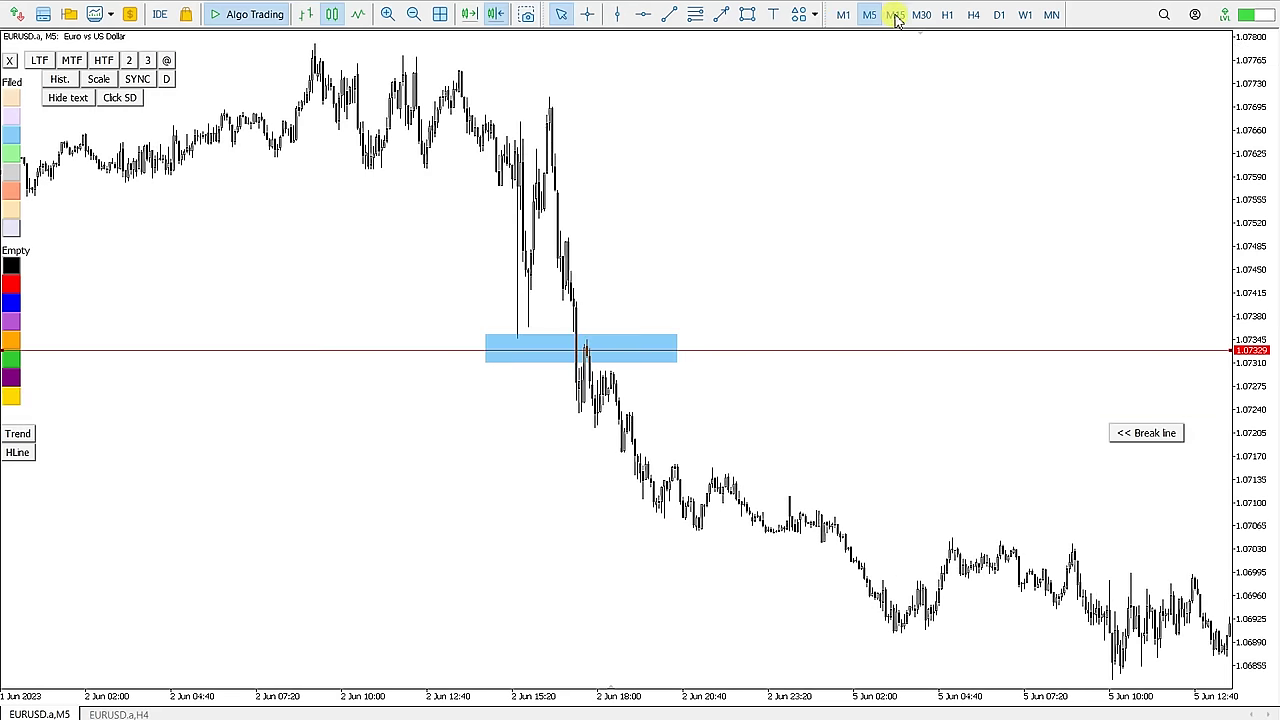
left_click(895, 15)
left_click(921, 15)
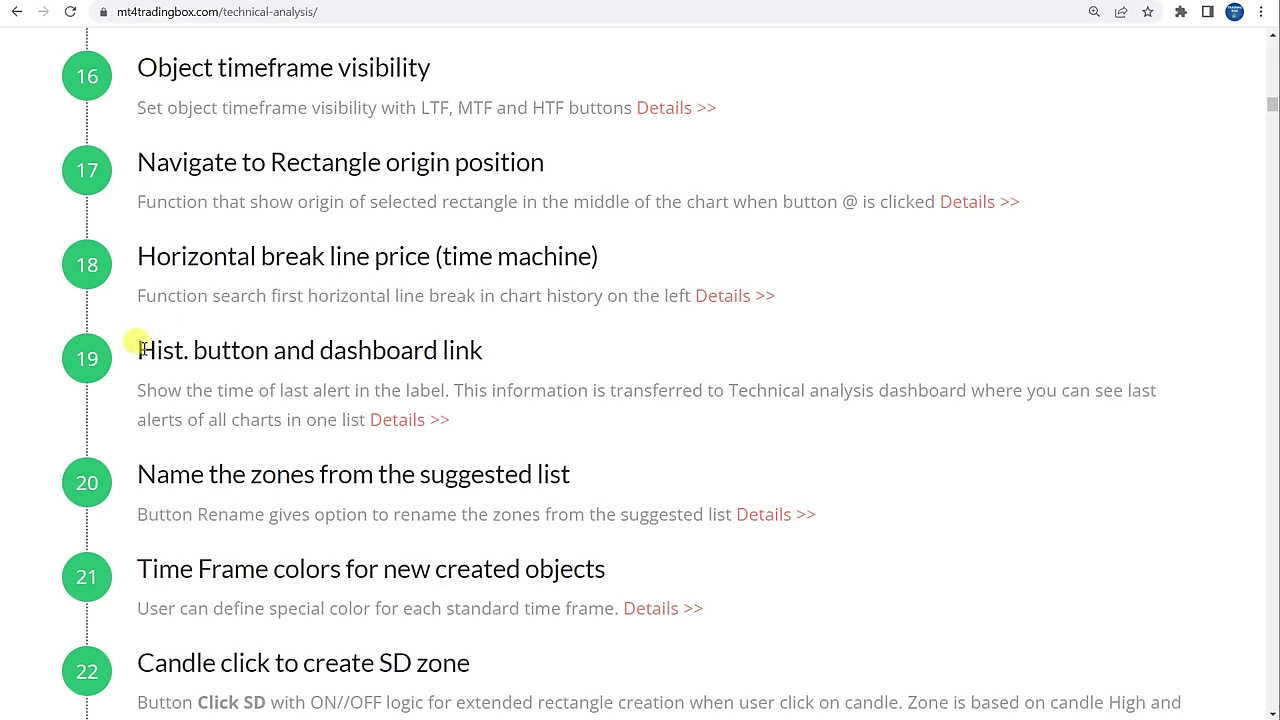
Read the "Hist. button and dashboard link" entry in the website's feature list.
left_click_drag(143, 348, 505, 357)
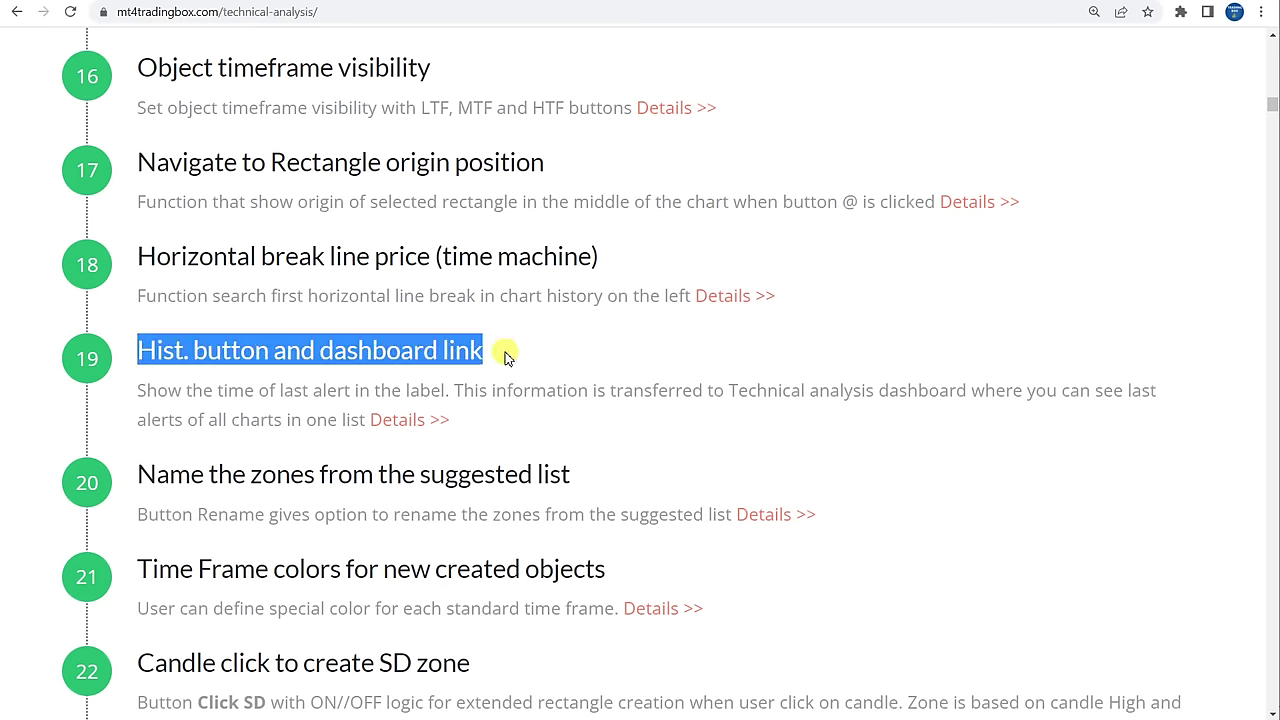
left_click(505, 357)
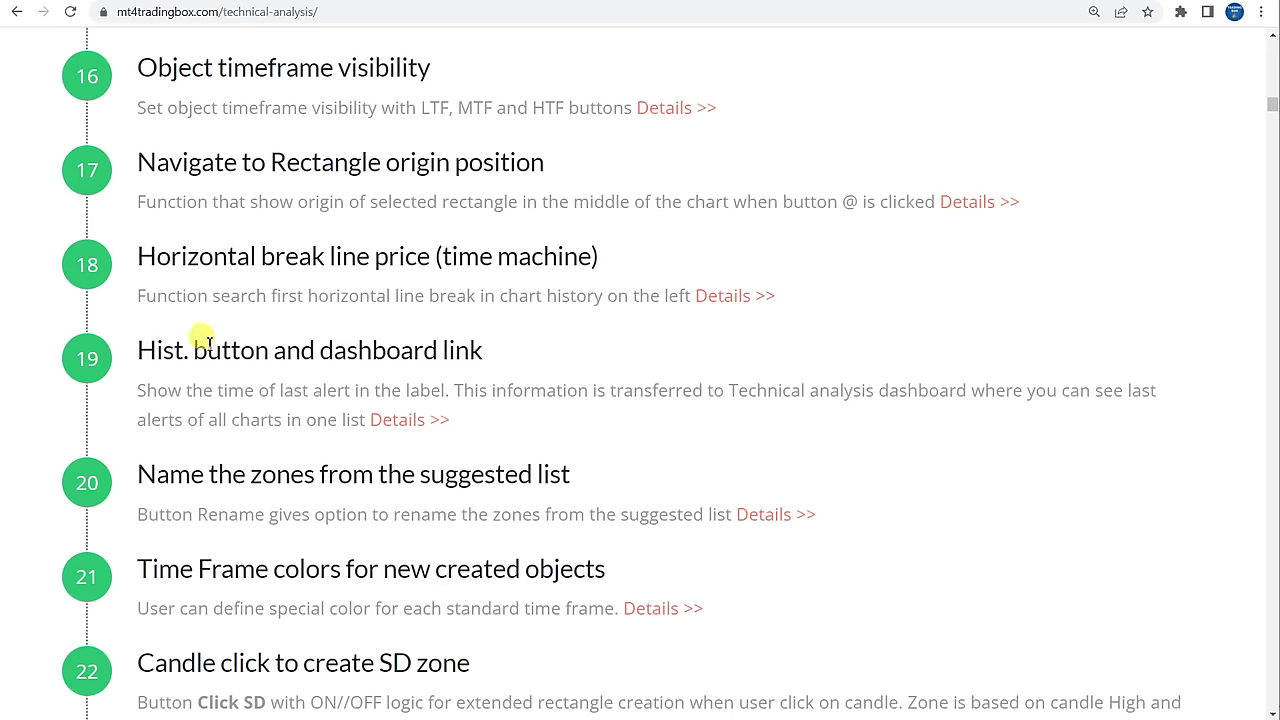
left_click_drag(140, 348, 270, 356)
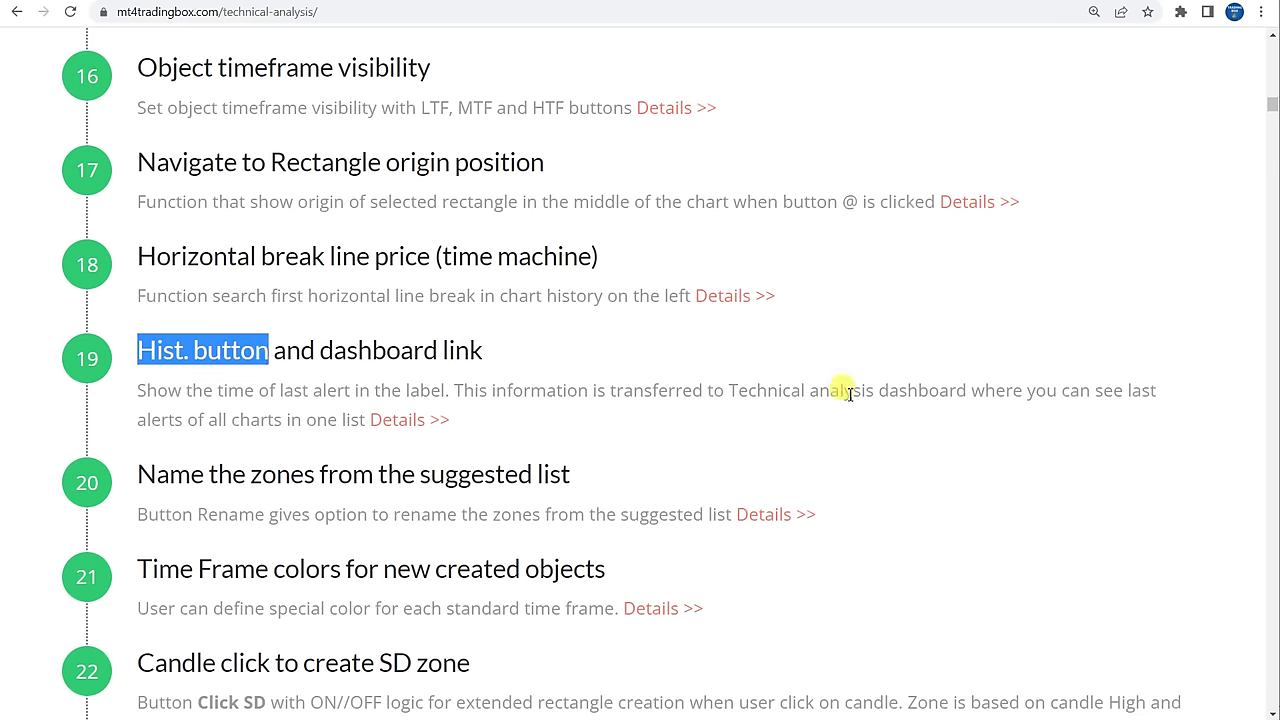
Switch to MetaTrader 5, show the last alert history, and draw an extended M30 supply zone from about 1.07478 to 1.07319.
key("alt+Tab")
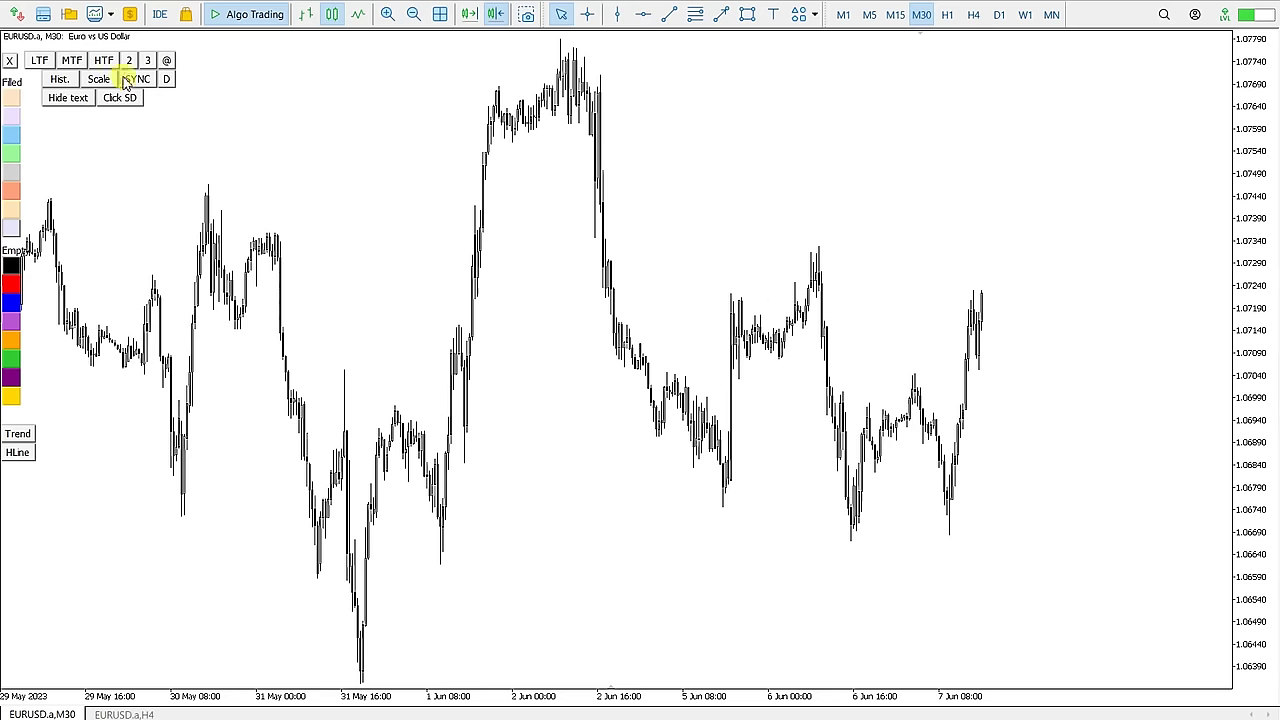
left_click(70, 84)
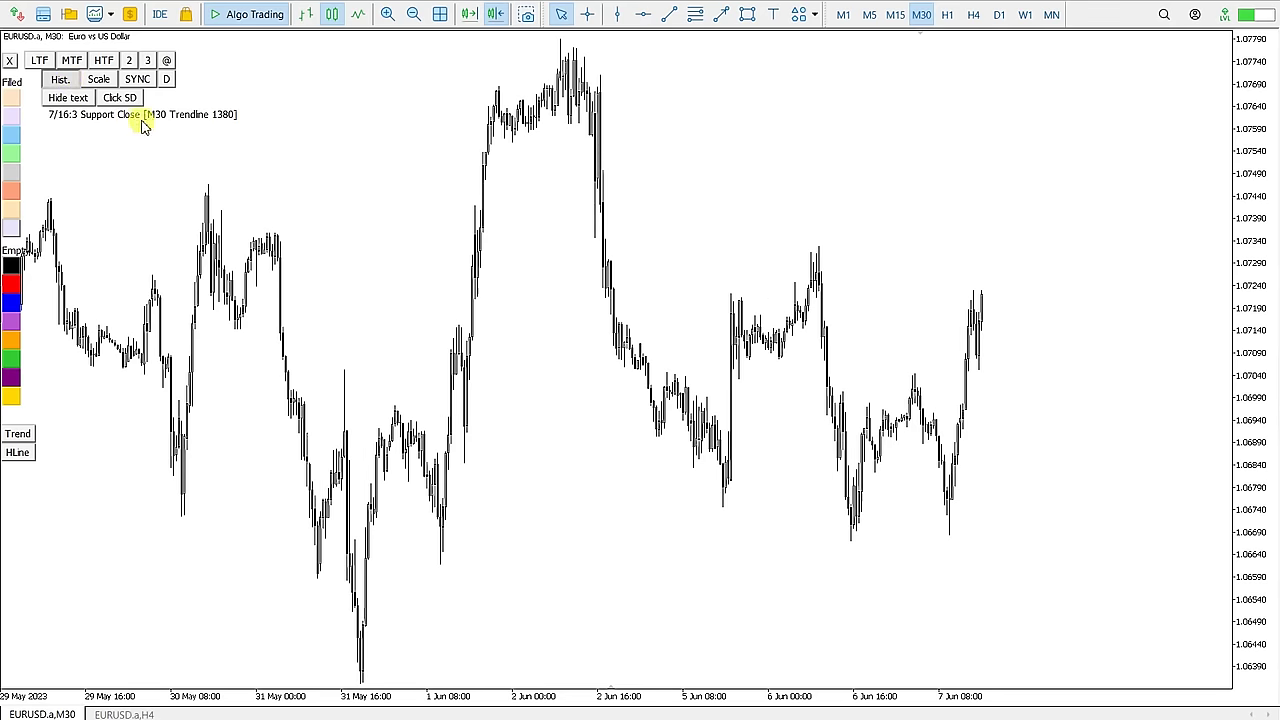
left_click(748, 14)
left_click_drag(600, 178, 936, 250)
left_click(972, 268)
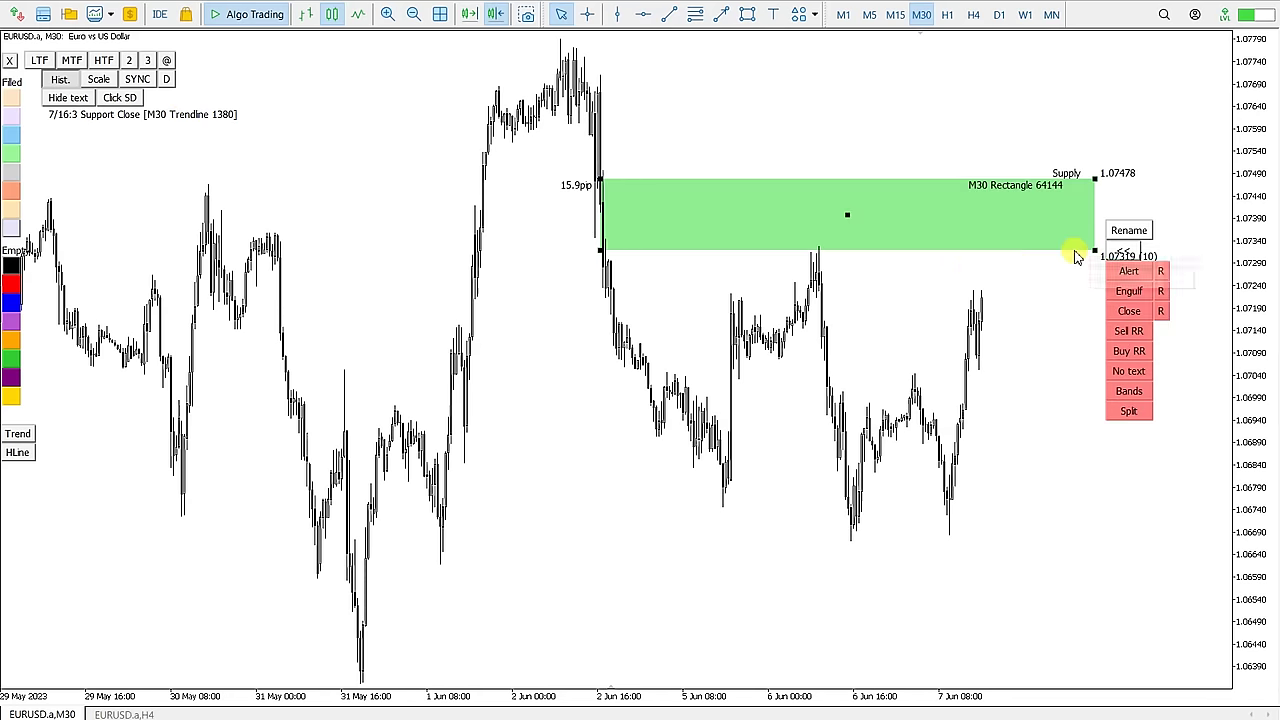
Enable Alert on the supply zone, move it over the current price at about 1.07281 to 1.07122, and dismiss the alert window.
left_click(1129, 272)
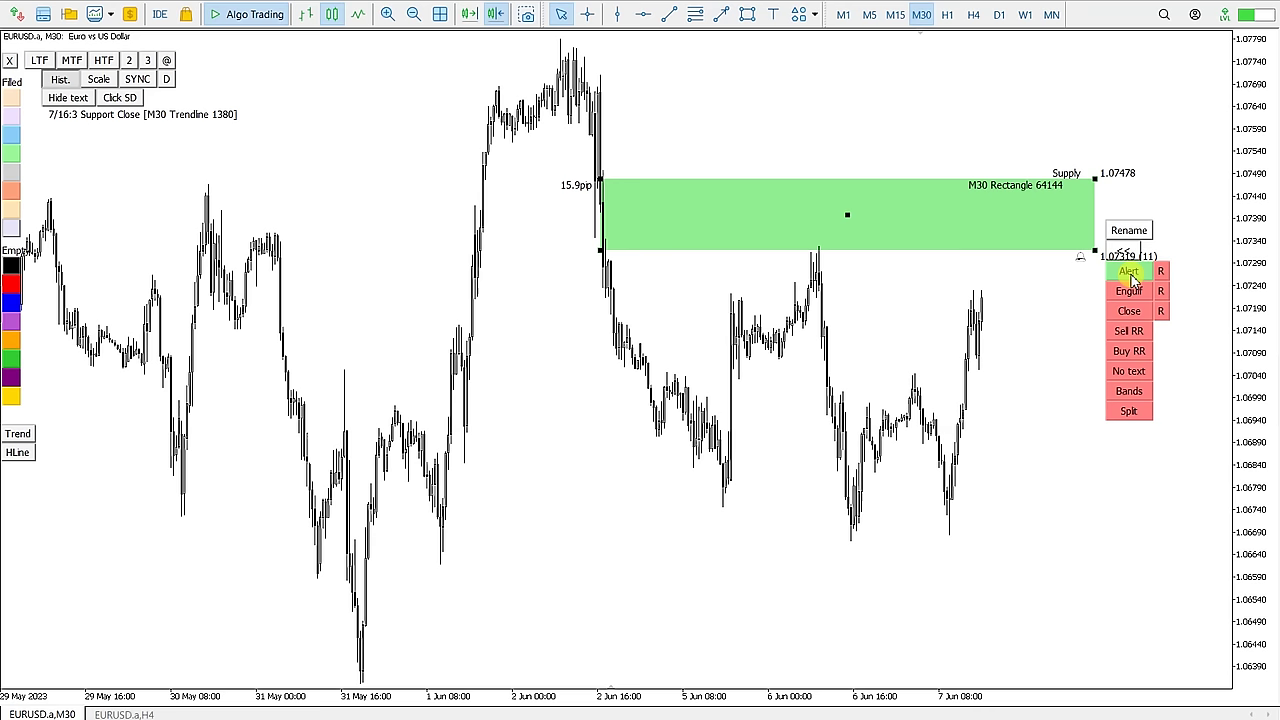
left_click_drag(847, 214, 842, 308)
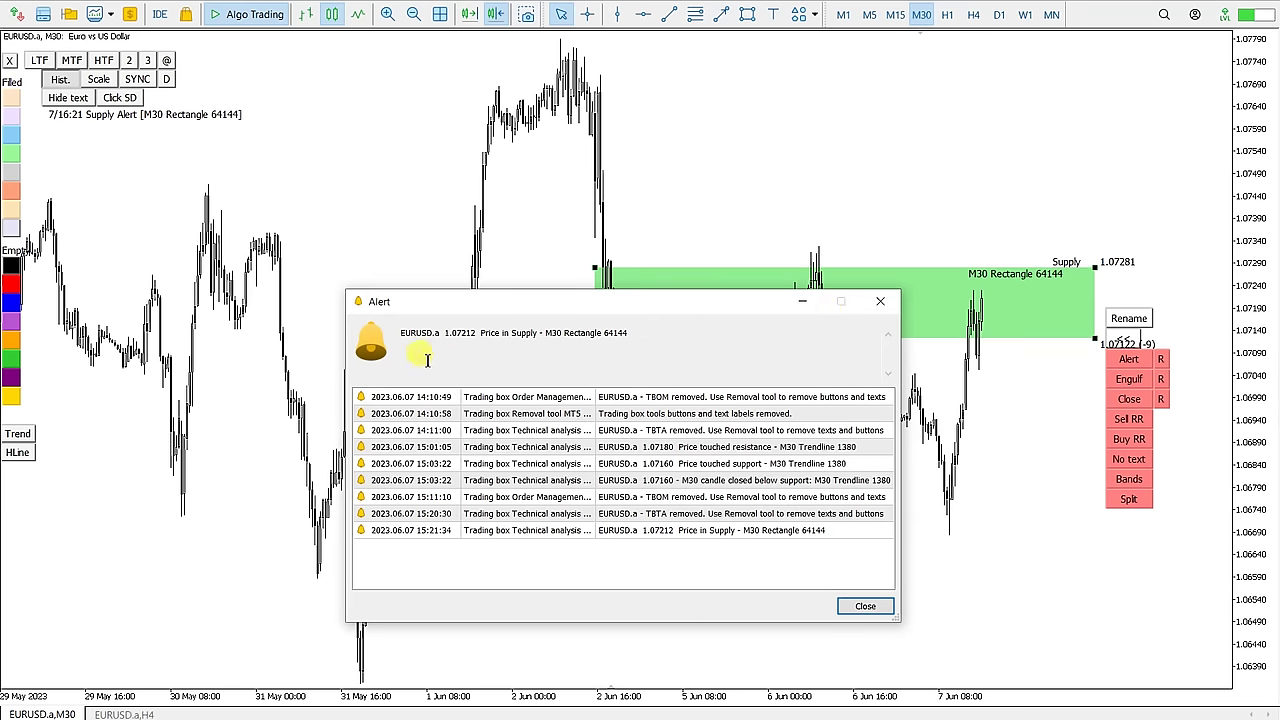
left_click(880, 302)
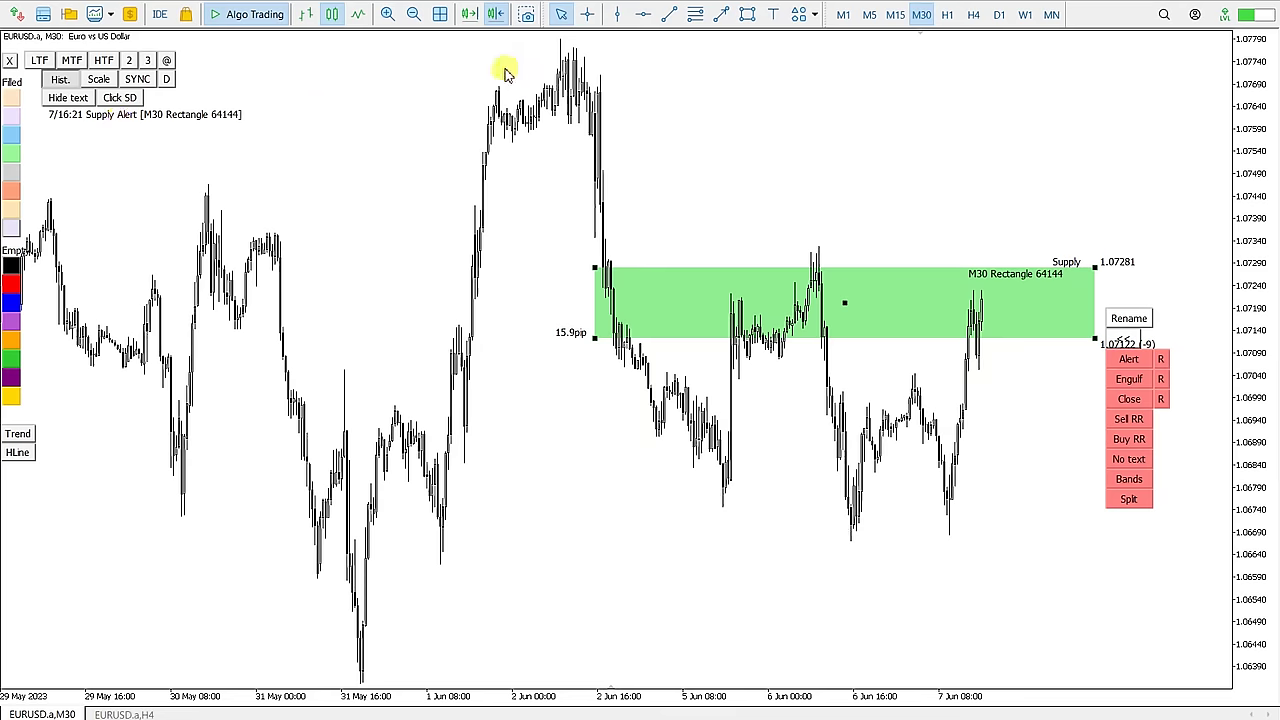
Hide the alert history label, view the supply zone's entry in the dashboard, and return to its M30 chart.
left_click(56, 81)
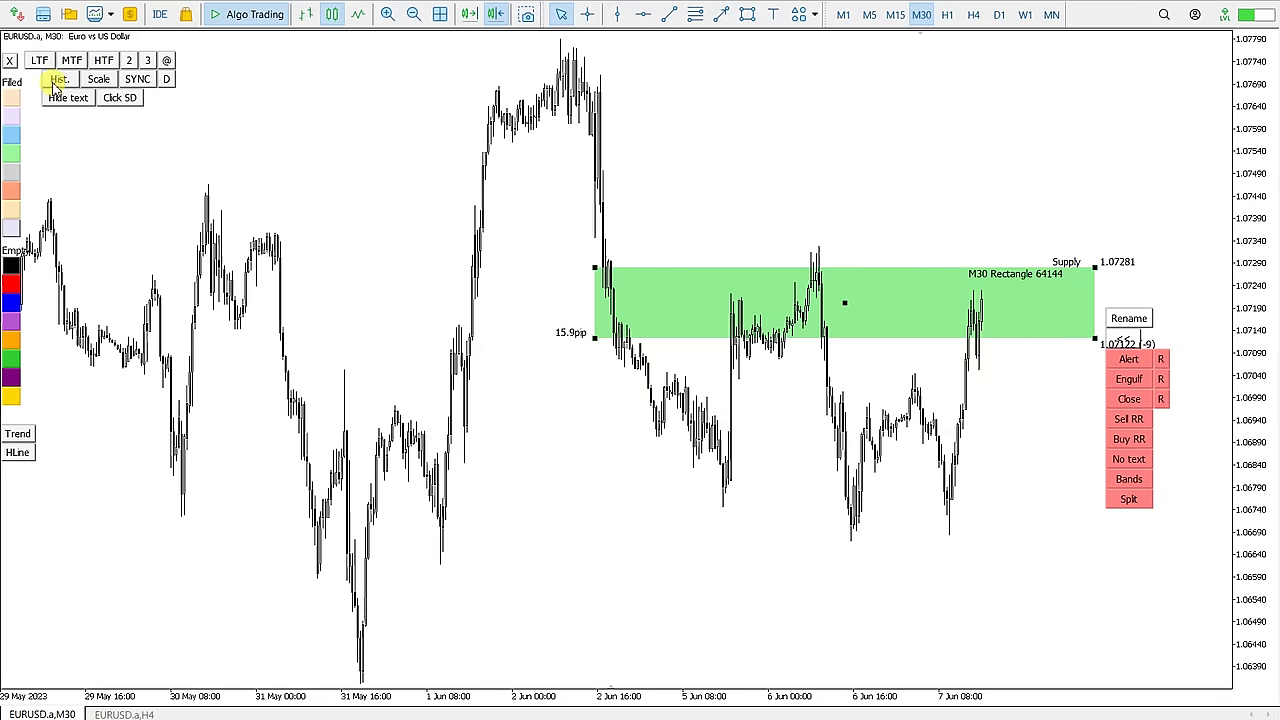
left_click(168, 80)
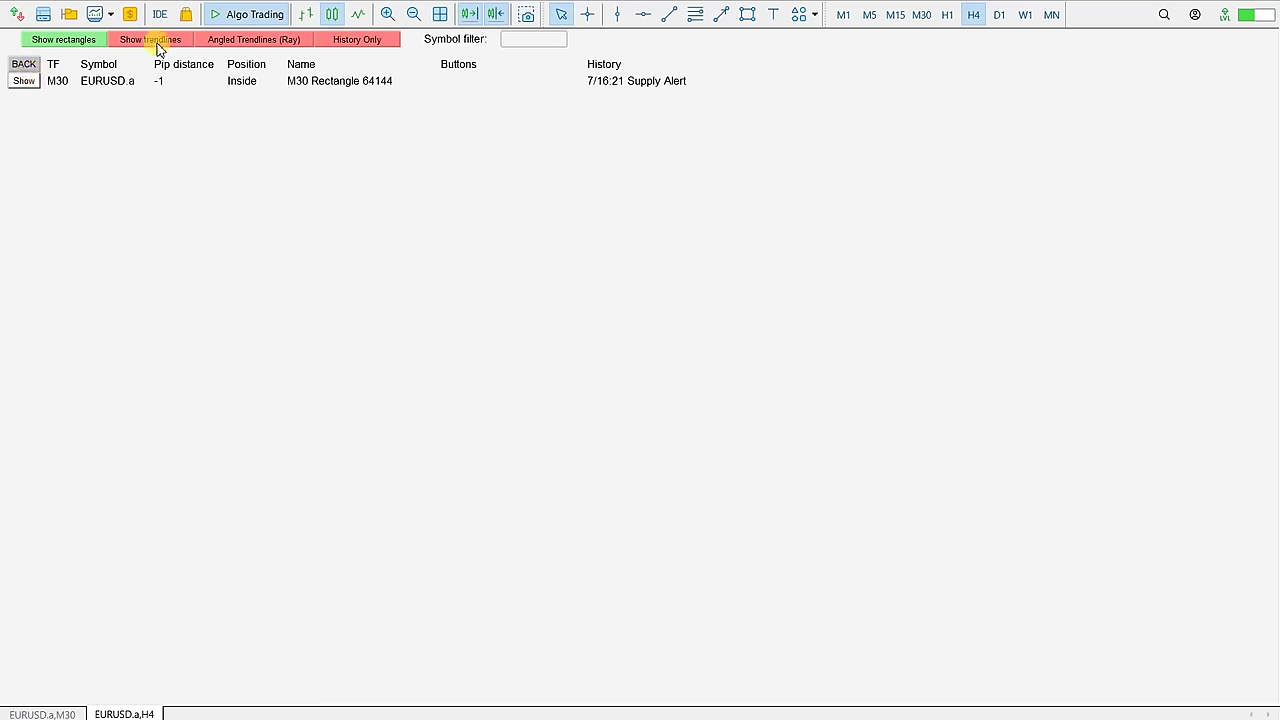
left_click(29, 84)
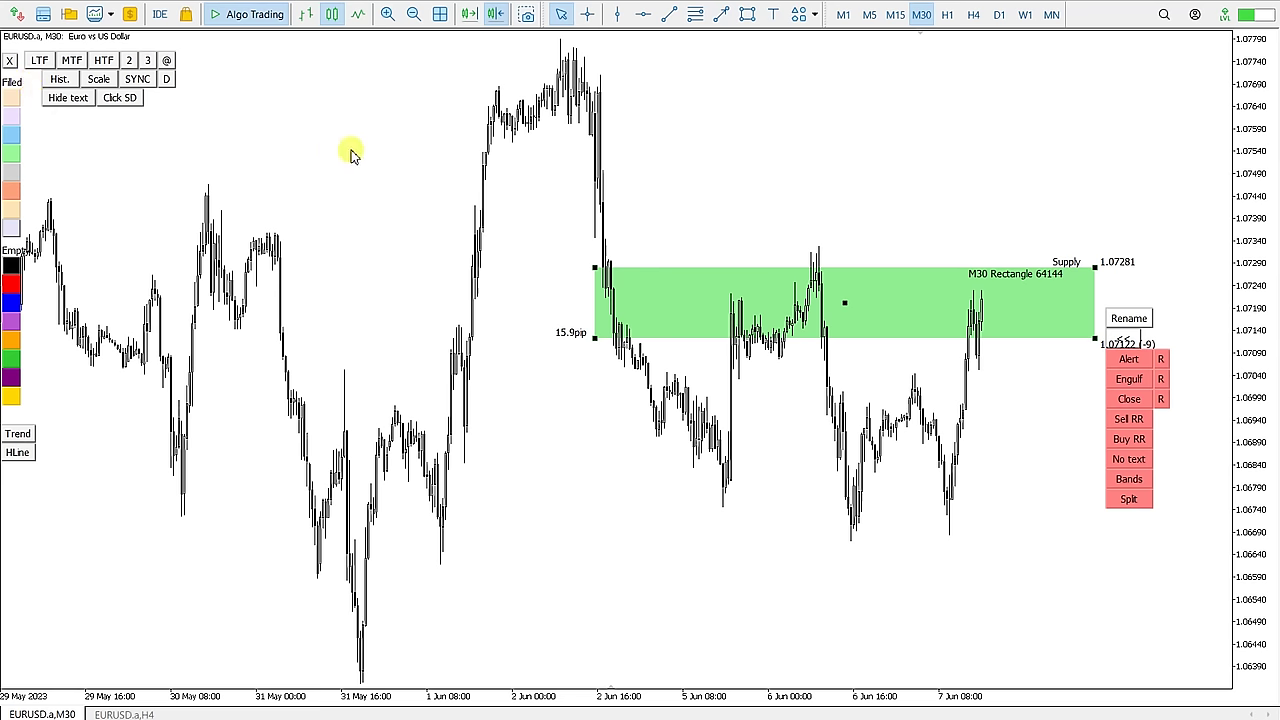
Draw a second supply zone near the 2 June highs, from about 1.07617 to 1.07548, and extend it.
left_click(752, 18)
left_click_drag(530, 118, 755, 147)
left_click(792, 167)
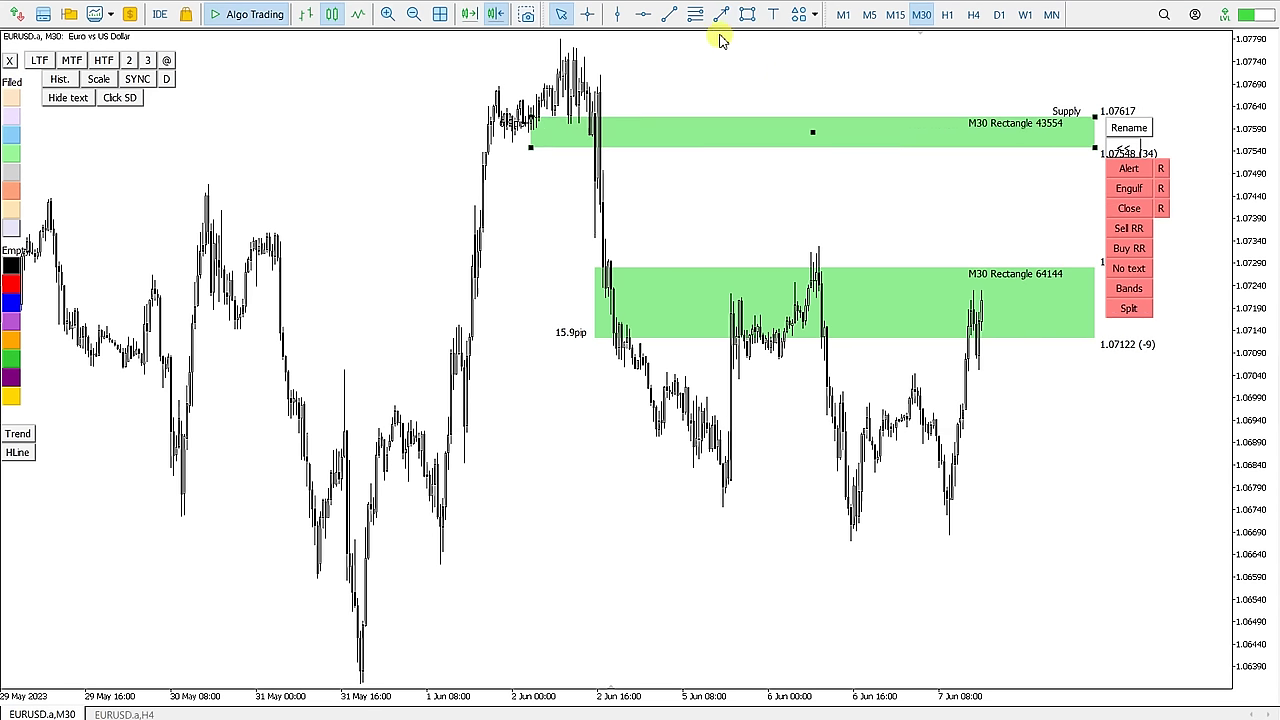
Draw an extended demand zone from about 1.06733 to 1.06627 and enable its Alert, Engulf and Close alerts.
left_click(747, 14)
mouse_move(569, 511)
left_mouse_down()
mouse_move(829, 545)
mouse_move(797, 557)
left_mouse_up()
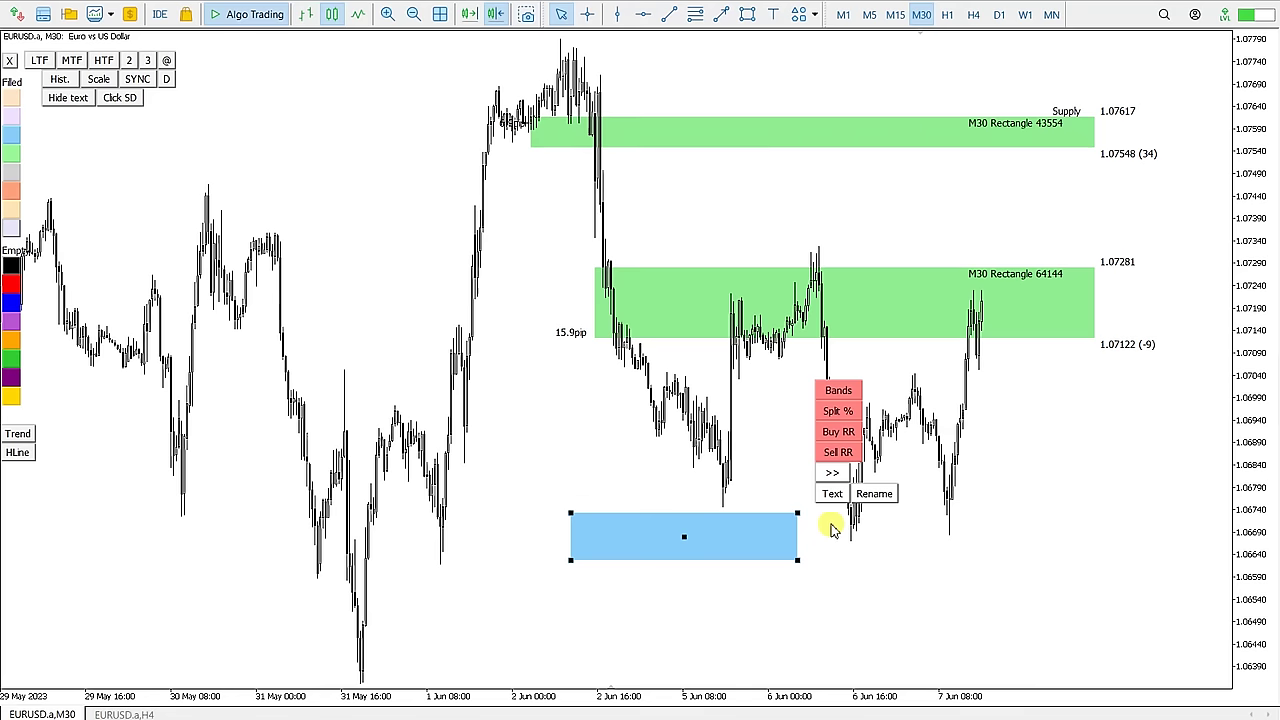
left_click(845, 470)
left_click(1126, 493)
left_click(1126, 473)
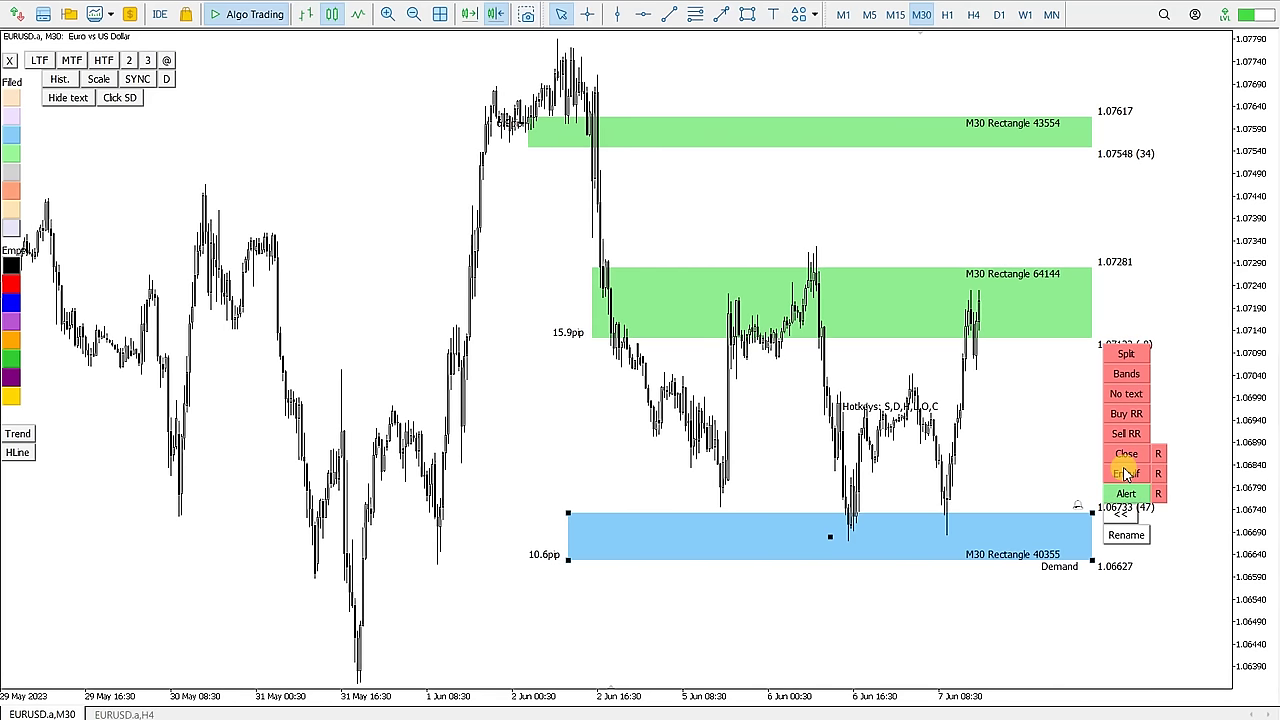
left_click(1126, 453)
Enable Alert and Engulf on the upper supply zone and open the dashboard listing the zones.
left_click(1088, 142)
left_click(1128, 168)
left_click(1128, 189)
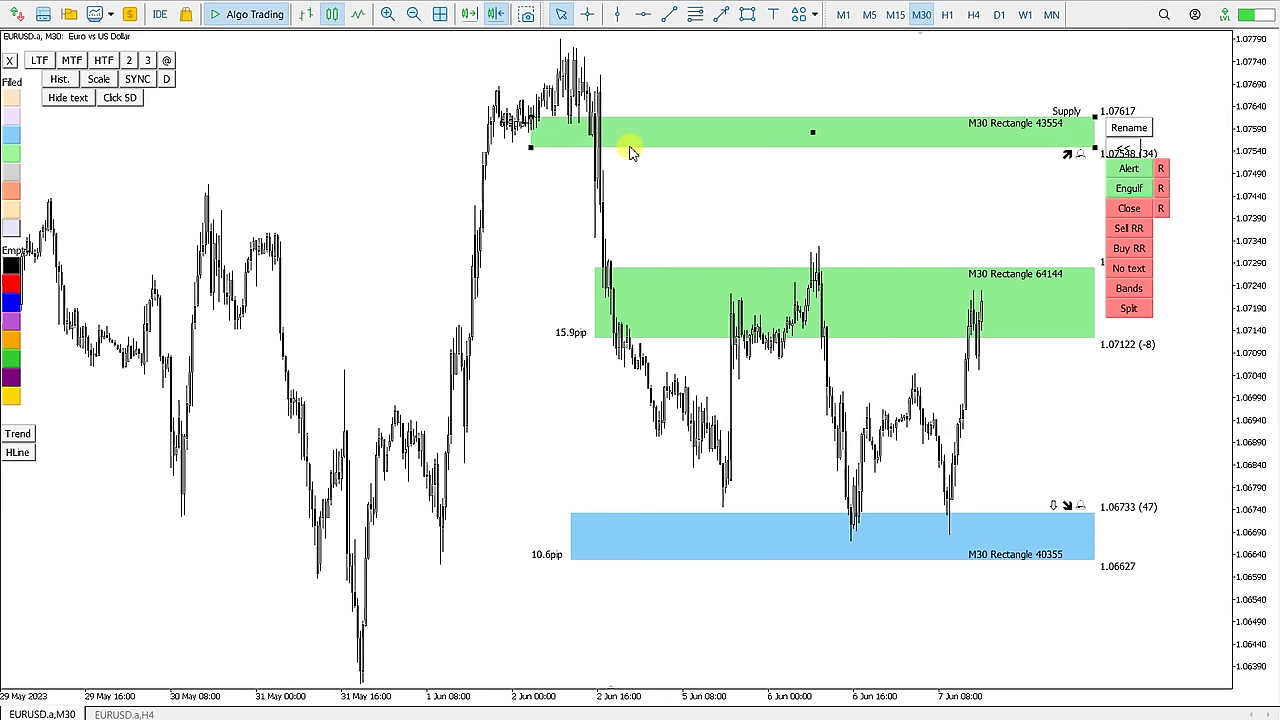
left_click(166, 84)
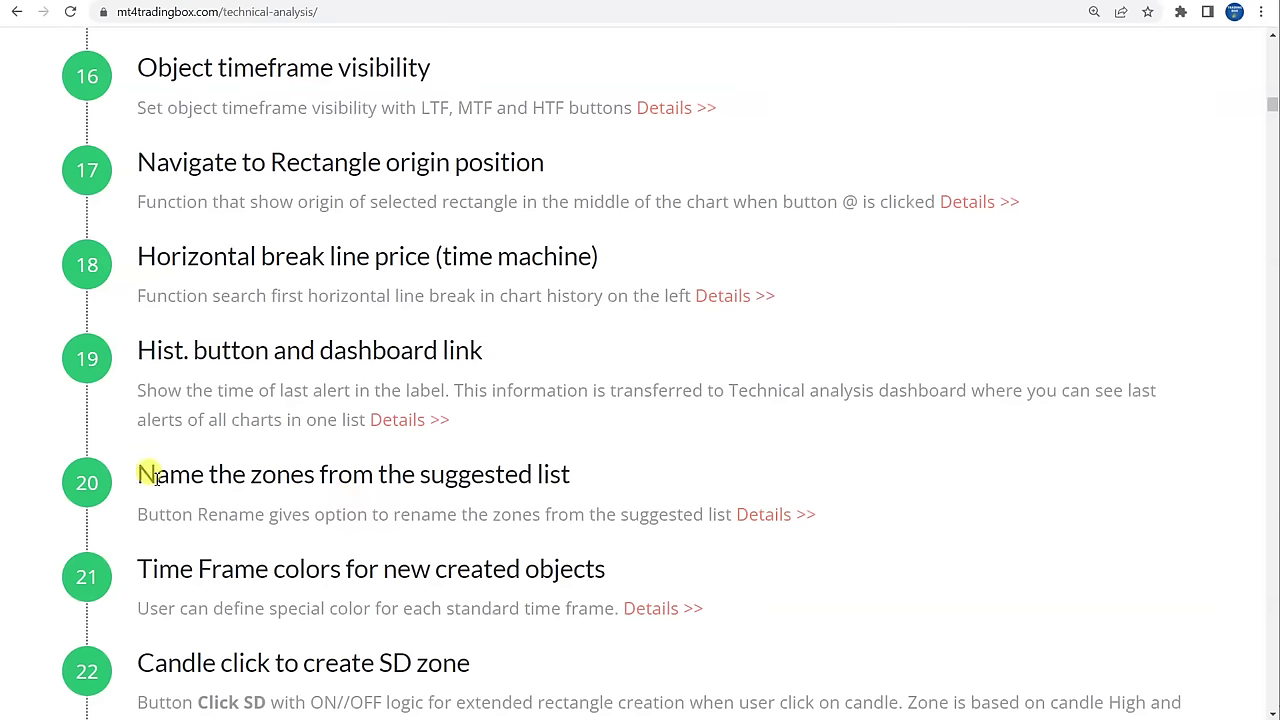
Read the "Name the zones from the suggested list" entry in the website's feature list.
left_click_drag(155, 478, 298, 482)
left_click(212, 514)
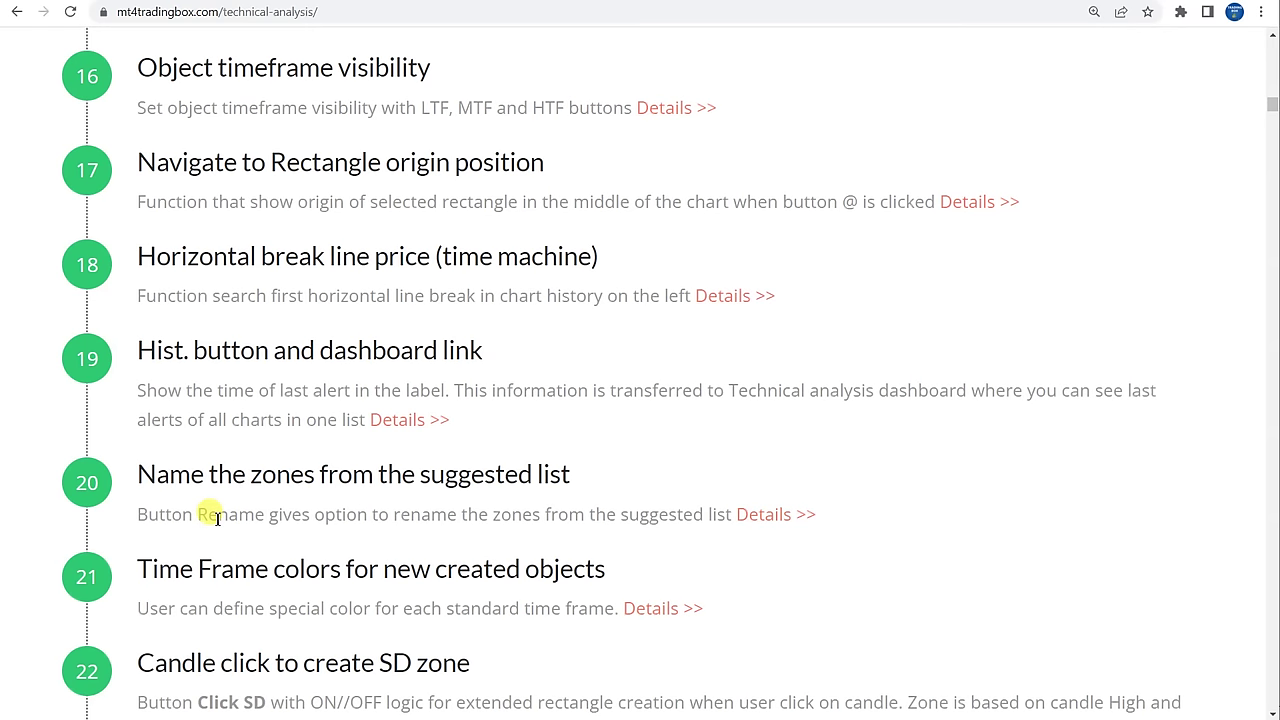
left_click_drag(138, 472, 584, 476)
left_click(584, 476)
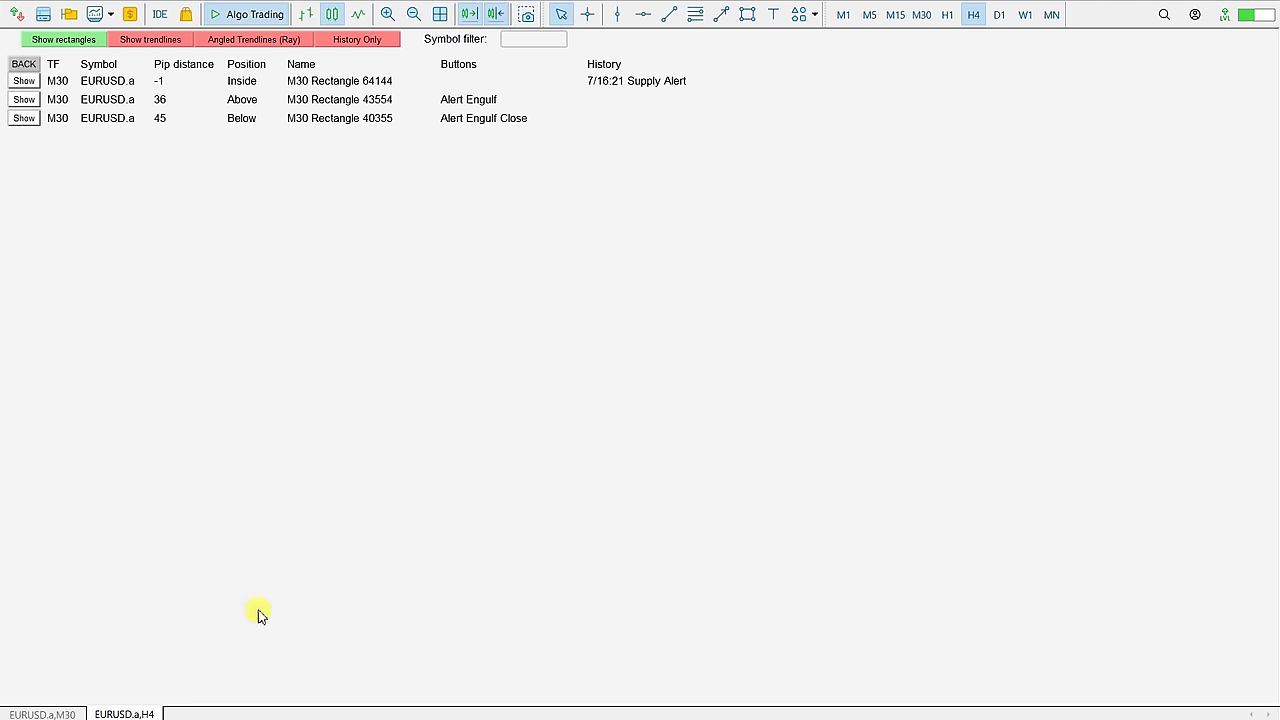
On the EURUSD M30 chart, rename the upper supply zone as Fresh zone and raise its upper edge to about 1.07672.
left_click(40, 714)
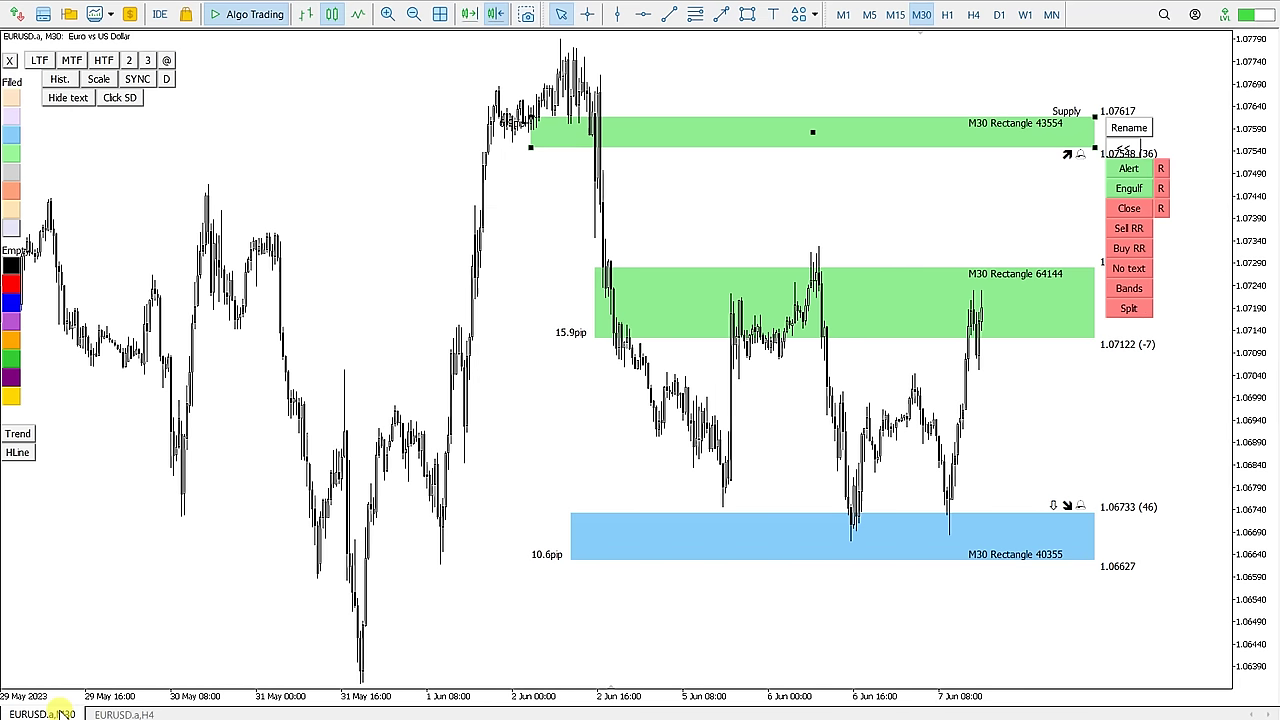
left_click(1120, 133)
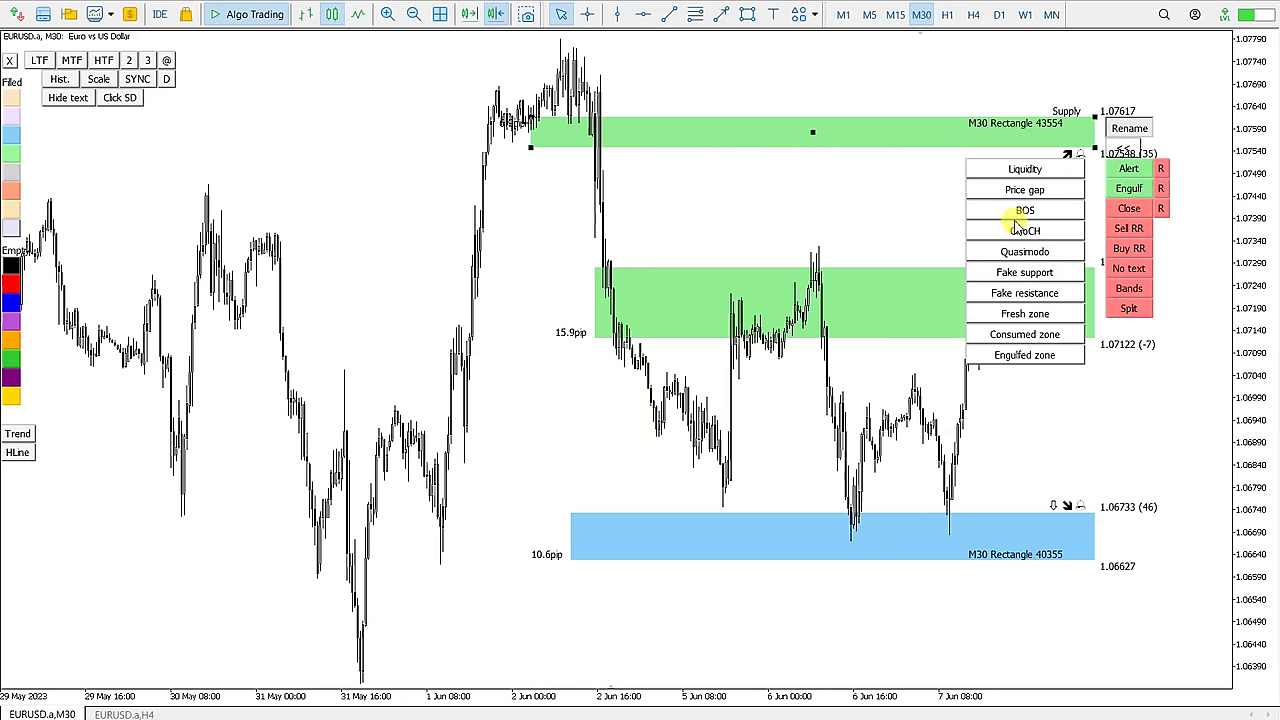
left_click(1036, 316)
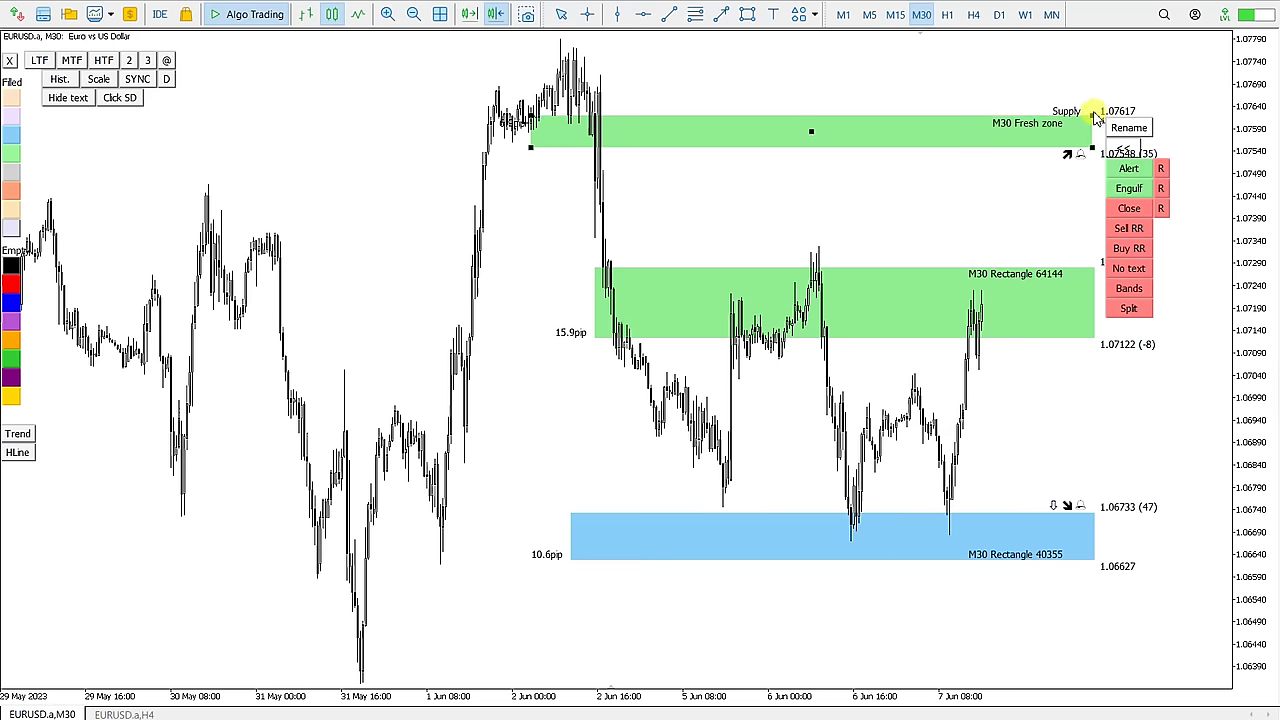
left_click_drag(1095, 117, 1094, 92)
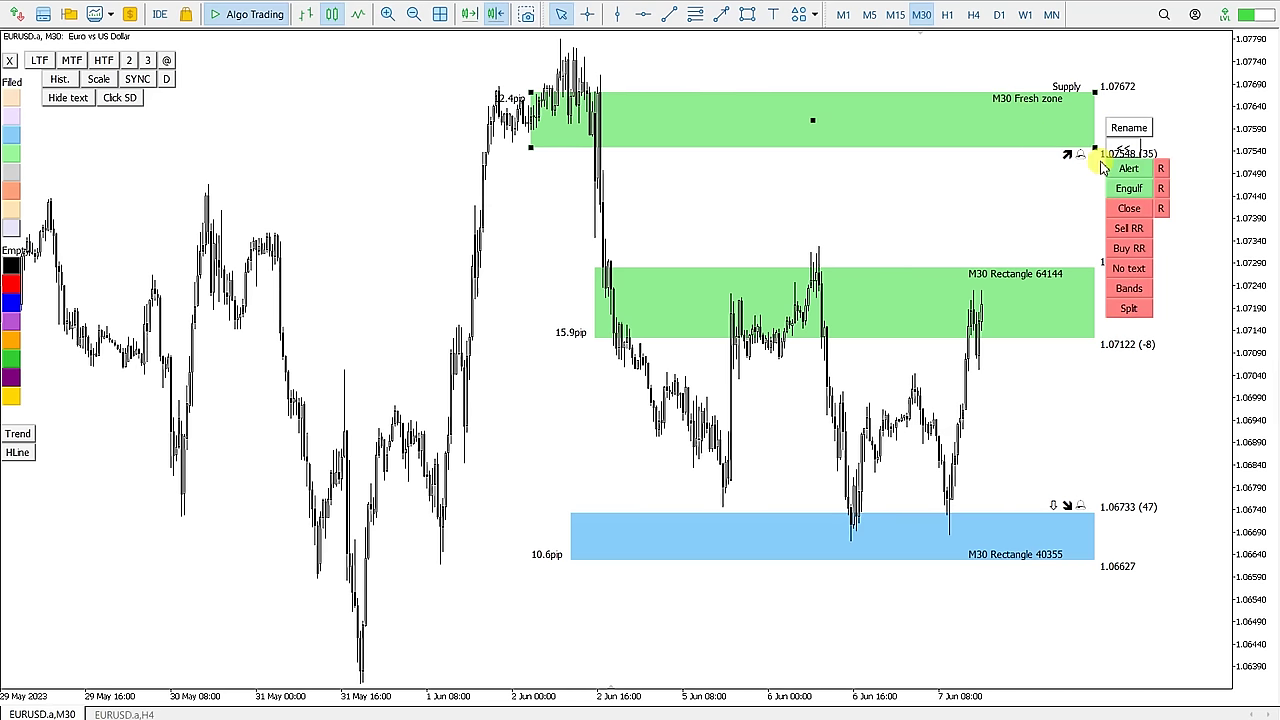
In the Trading box Technical analysis indicator's inputs, set Rename 1 to "12345 TEST" and apply the change.
right_click(335, 187)
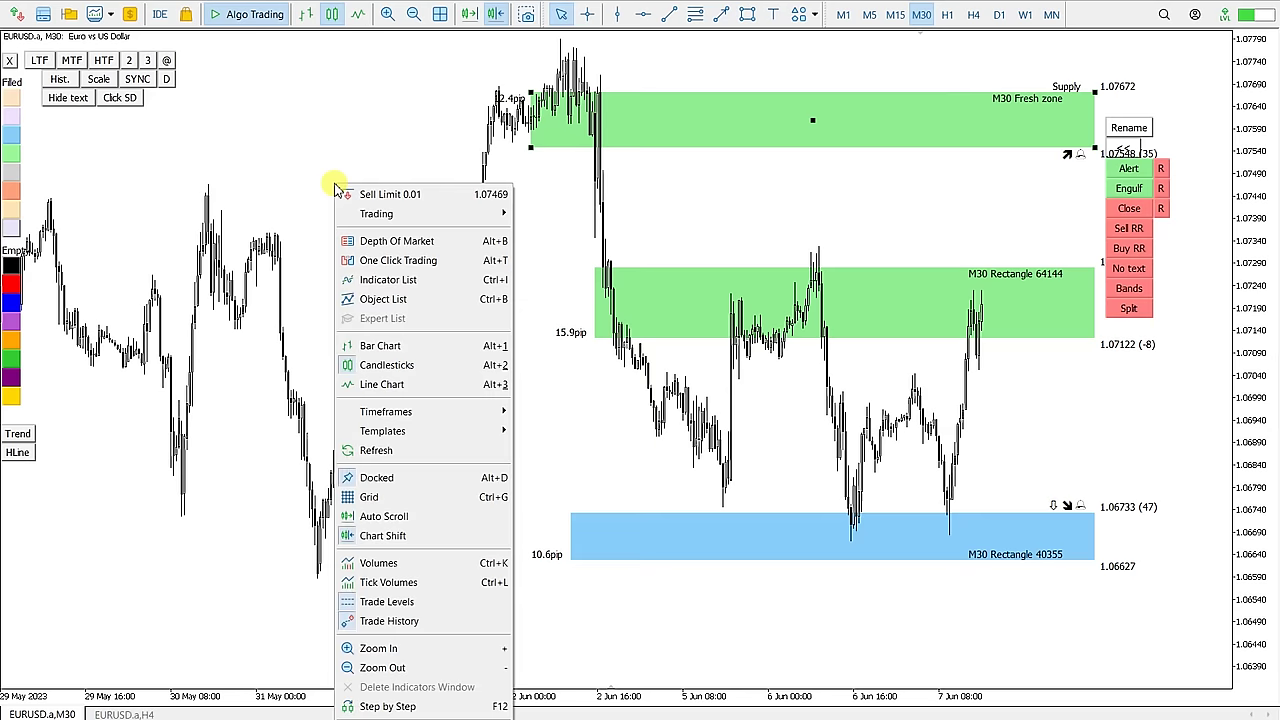
left_click(436, 282)
double_click(229, 207)
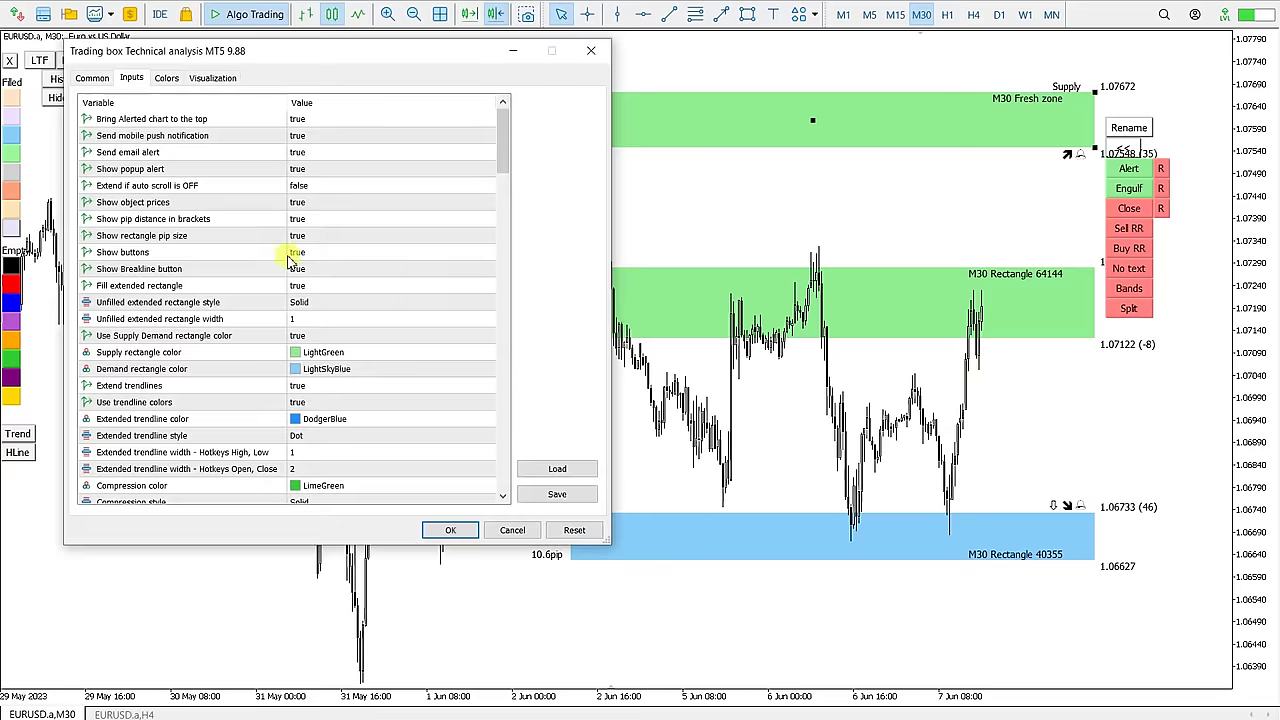
left_click_drag(500, 165, 510, 410)
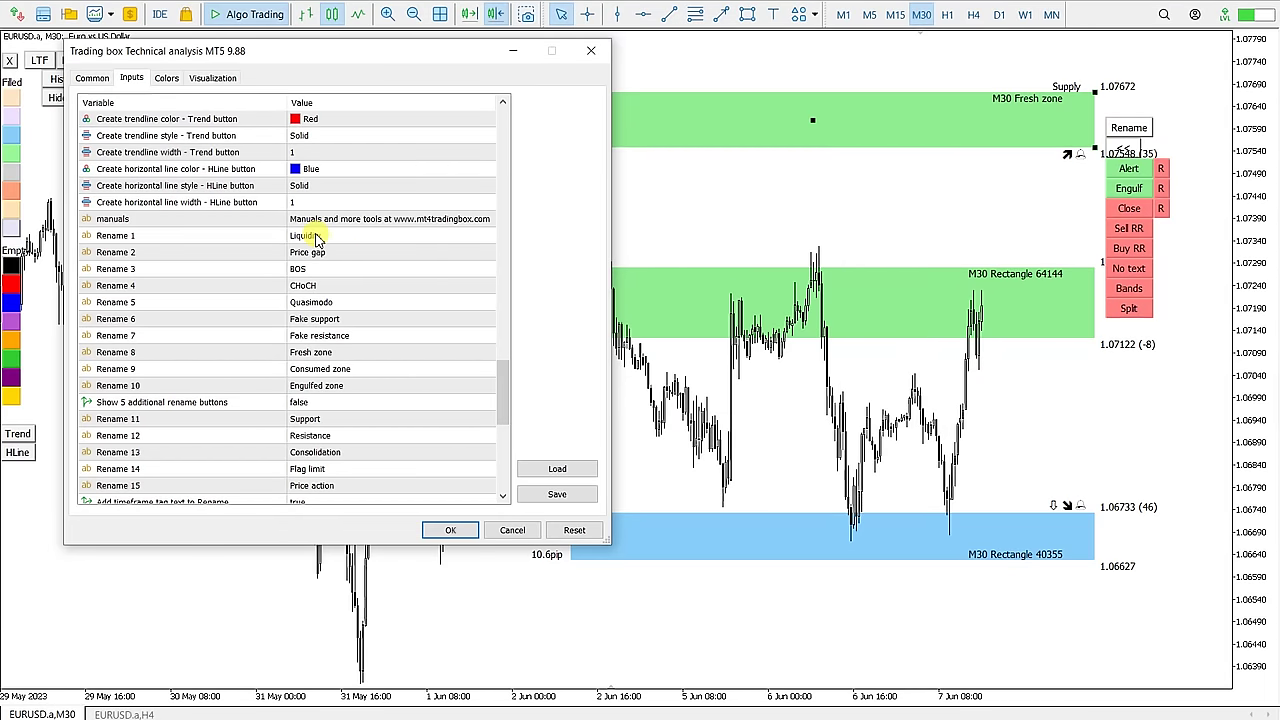
left_click(316, 239)
left_click(316, 236)
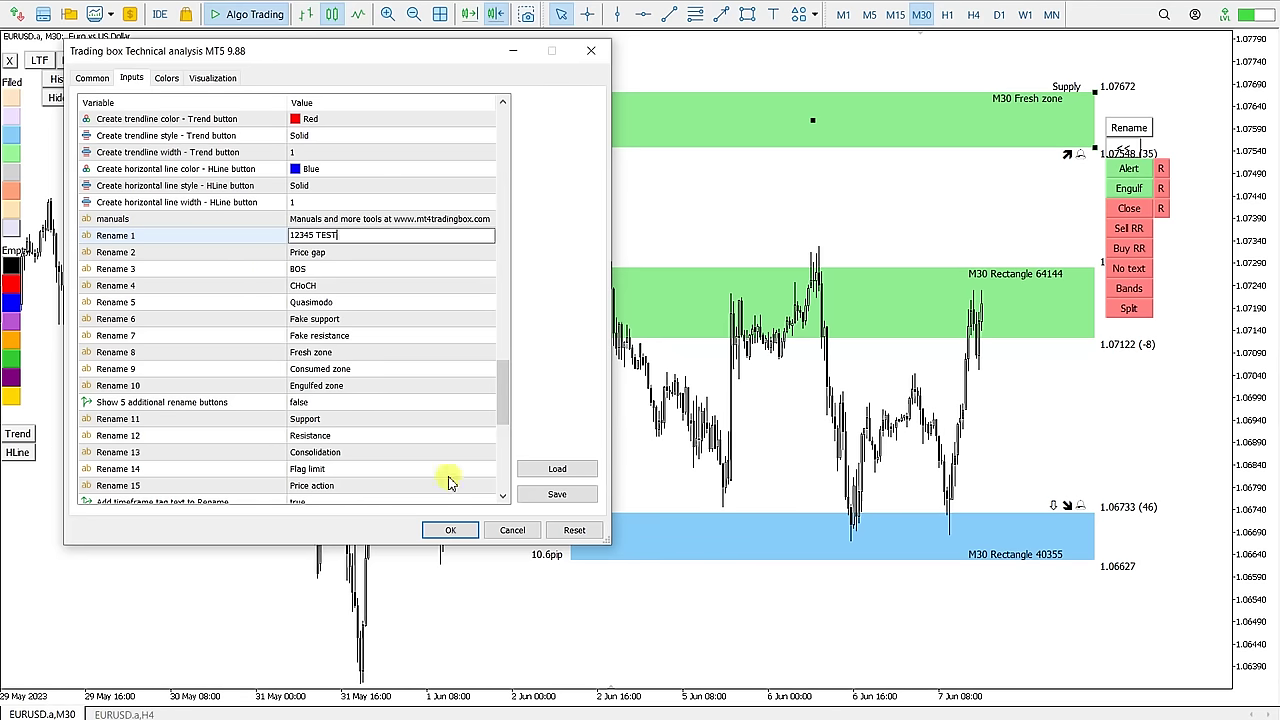
left_click(452, 531)
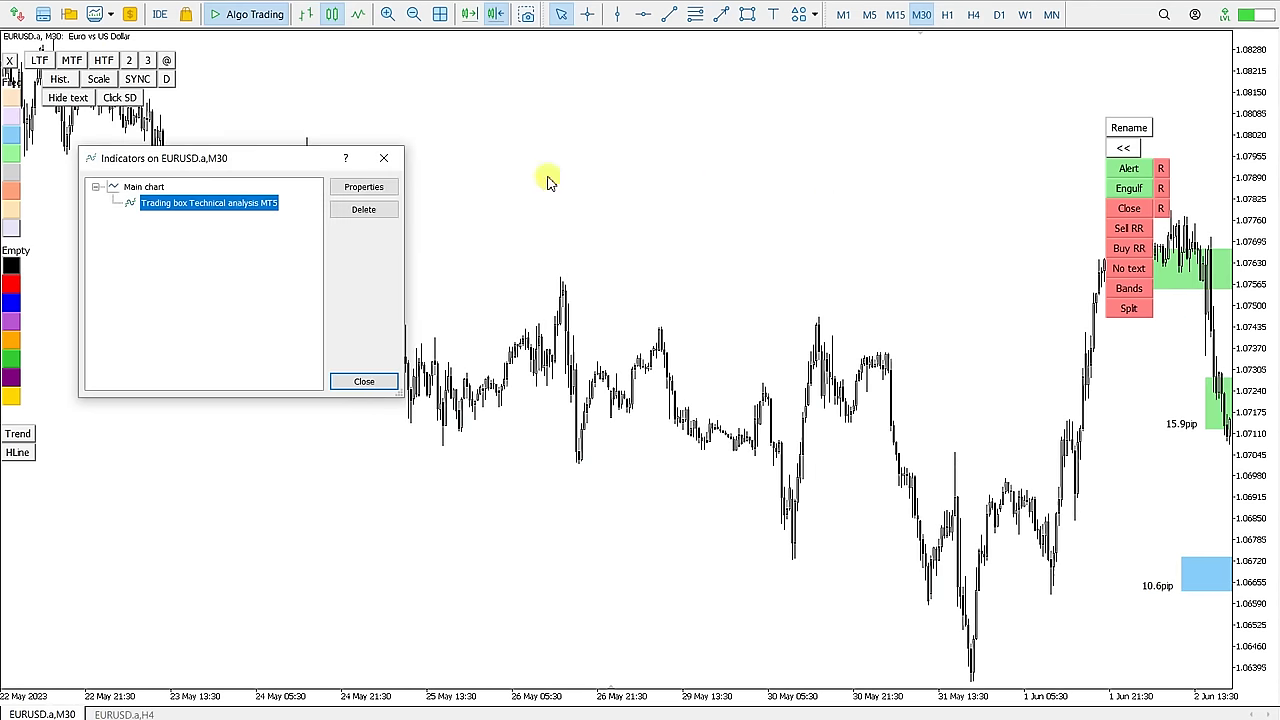
left_click(383, 158)
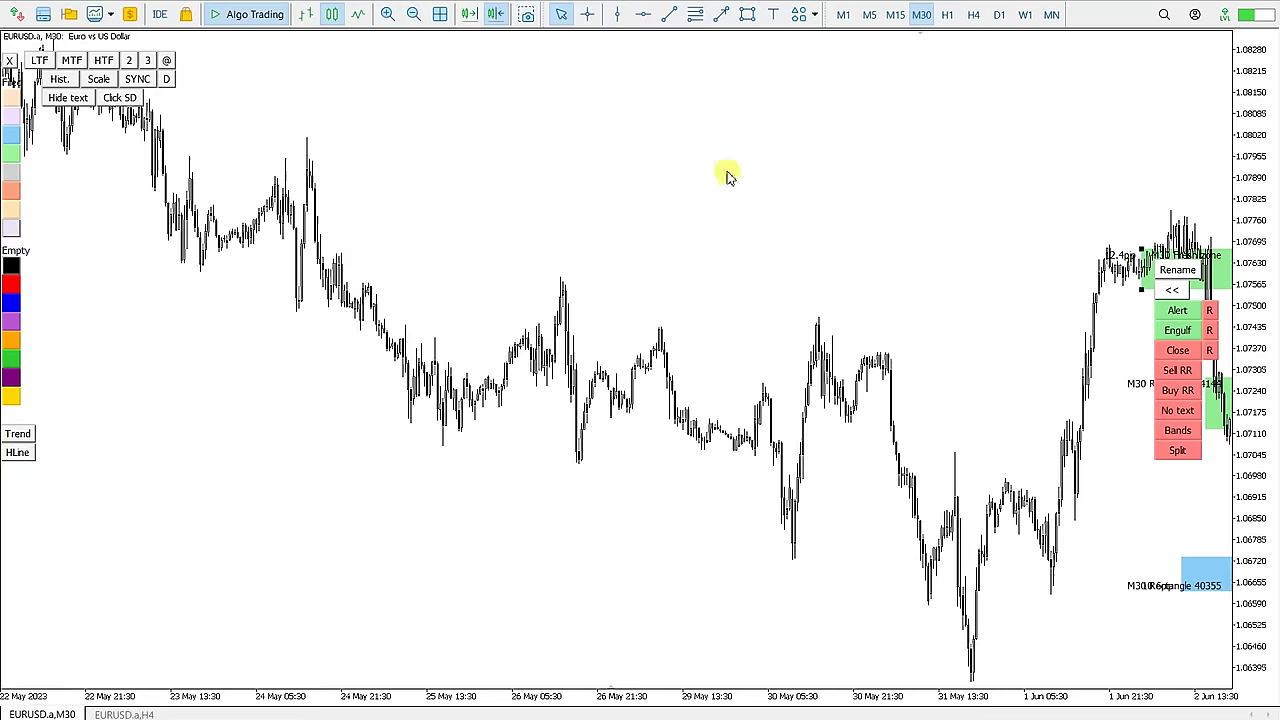
Bring the chart back to the latest bars with auto scroll enabled and rename the upper supply zone as 12345 TEST.
left_click_drag(830, 170, 490, 218)
left_click(469, 14)
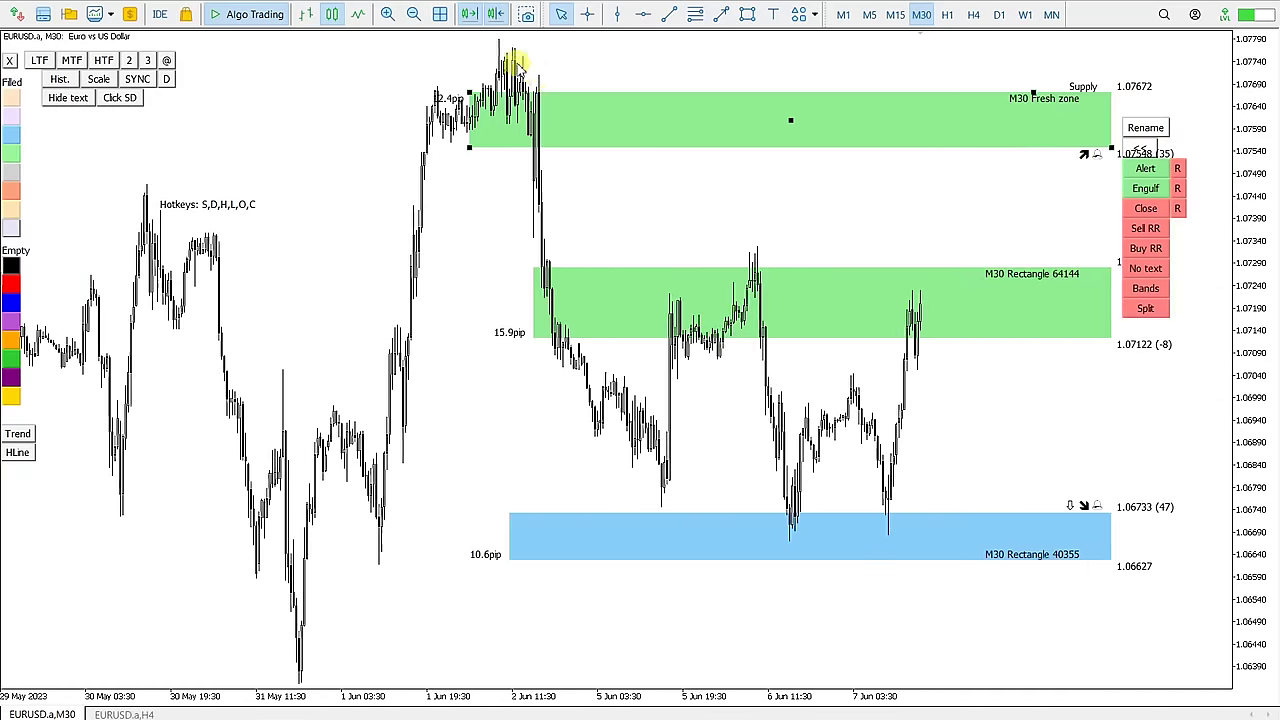
left_click(1145, 129)
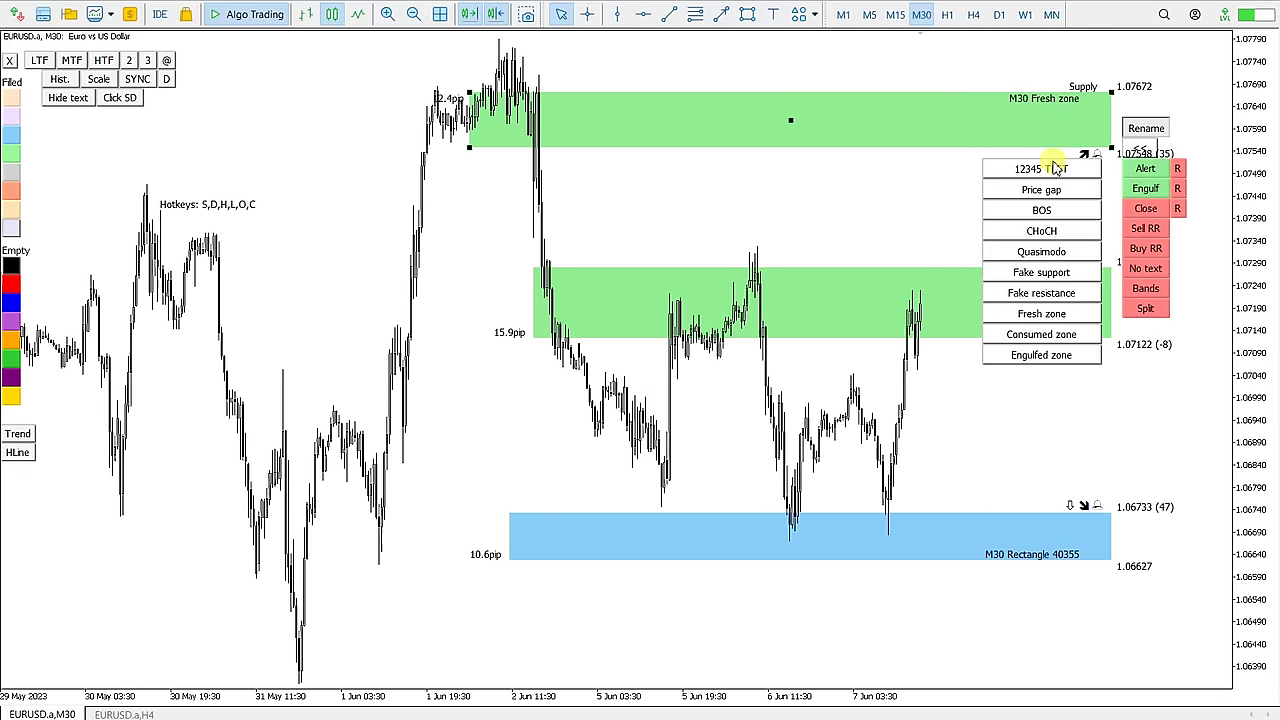
left_click(1057, 172)
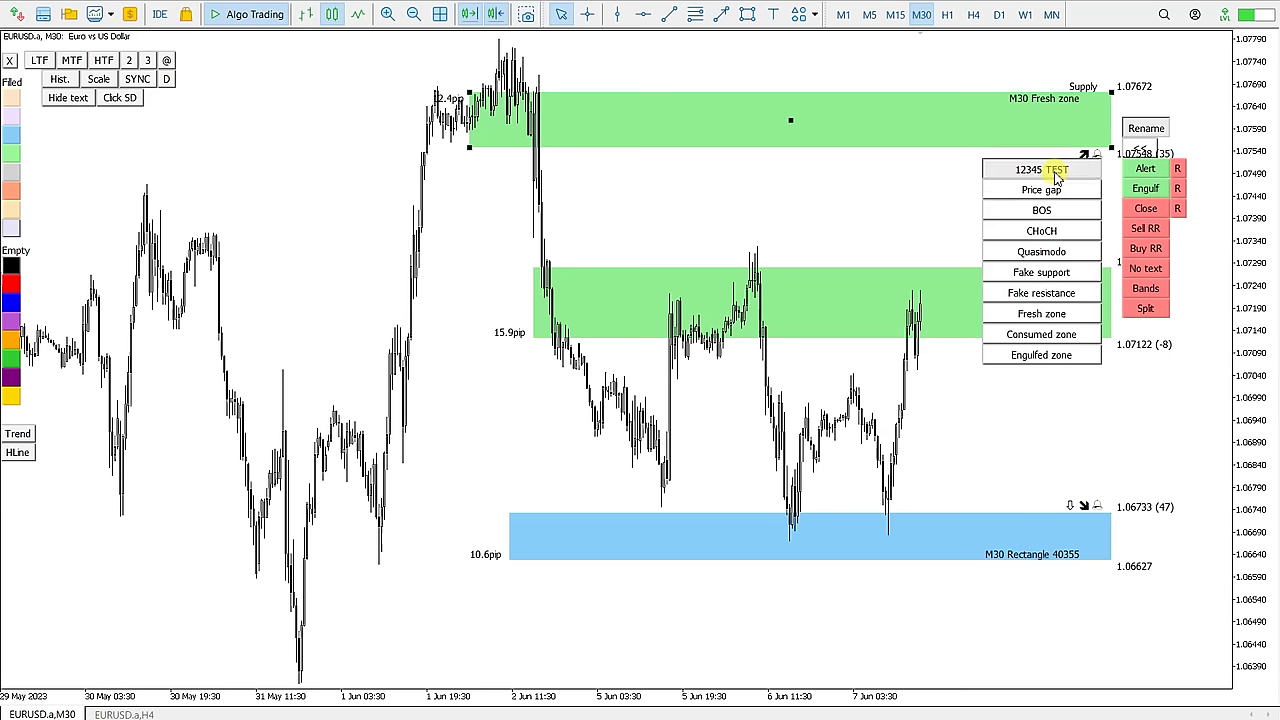
Rename the lower demand zone as 12345 TEST from the suggested list and deselect it.
left_click(1113, 512)
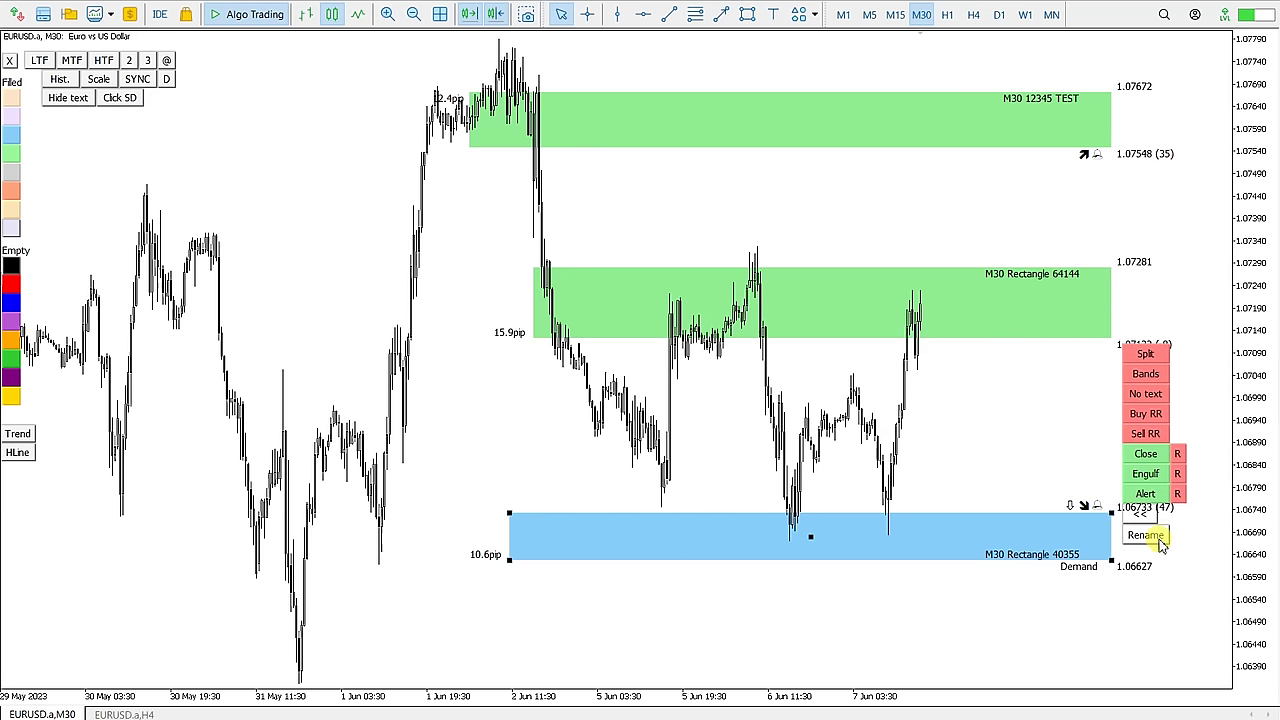
left_click(1157, 537)
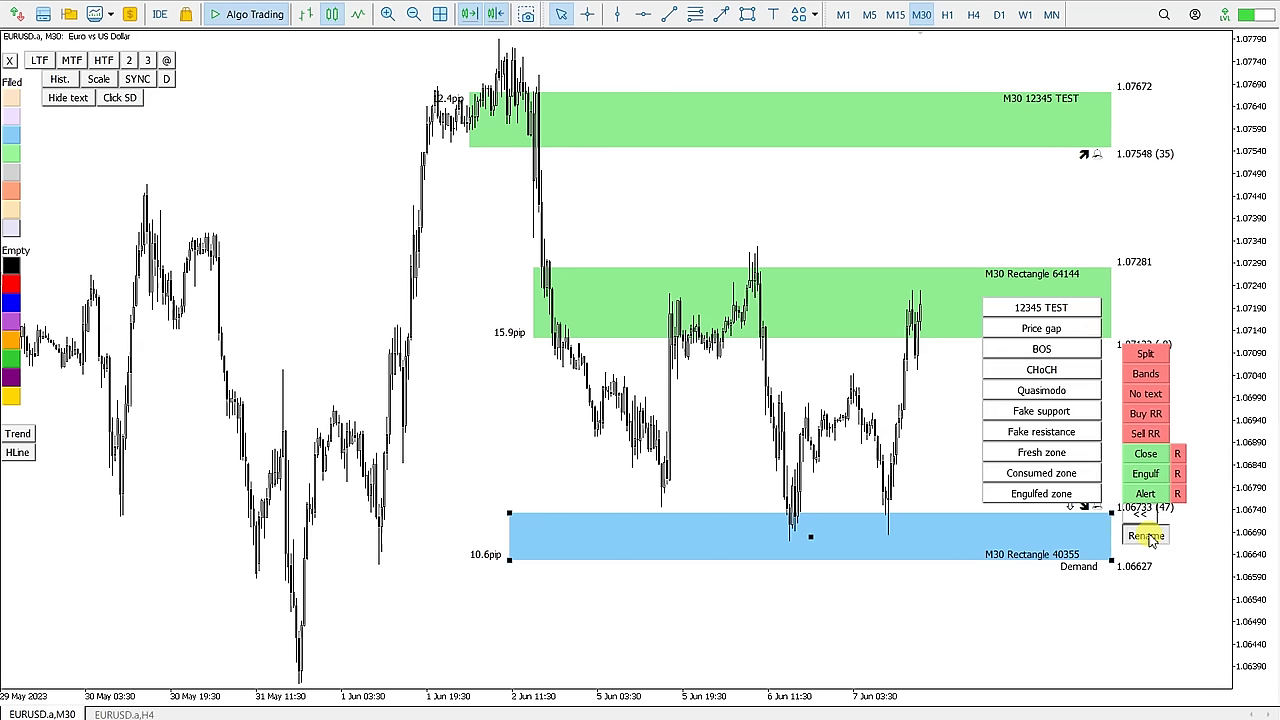
left_click(1050, 309)
left_click(751, 40)
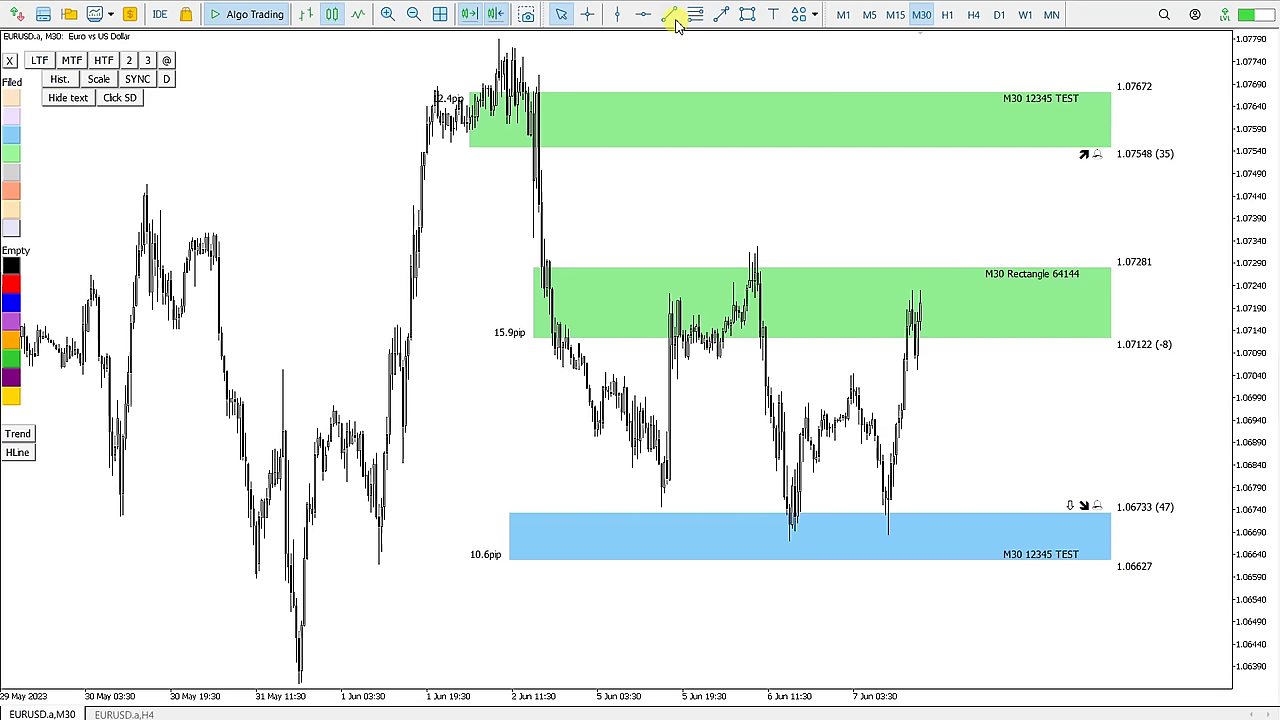
Draw a trendline between the two supply zones, extend it at about 1.07384 and rename it as 12345 TEST.
left_click(671, 15)
mouse_move(610, 220)
left_mouse_down()
mouse_move(837, 177)
mouse_move(920, 193)
left_mouse_up()
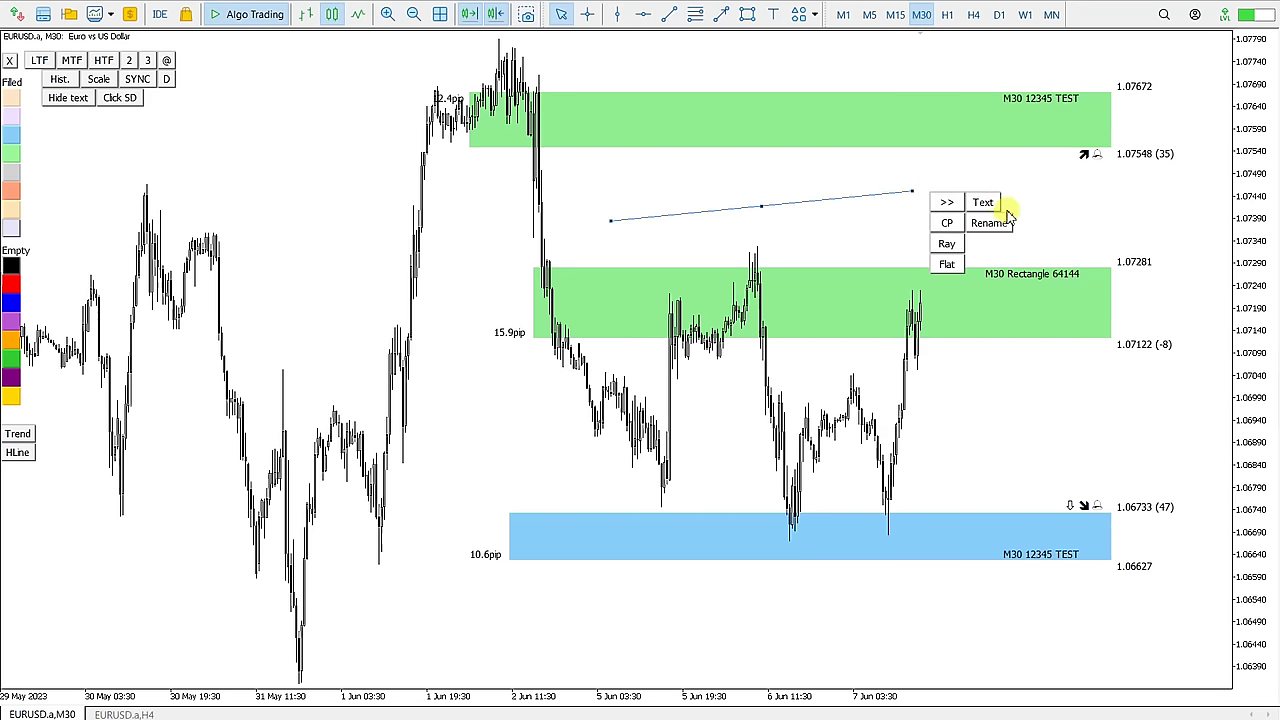
left_click(949, 203)
left_click(1146, 192)
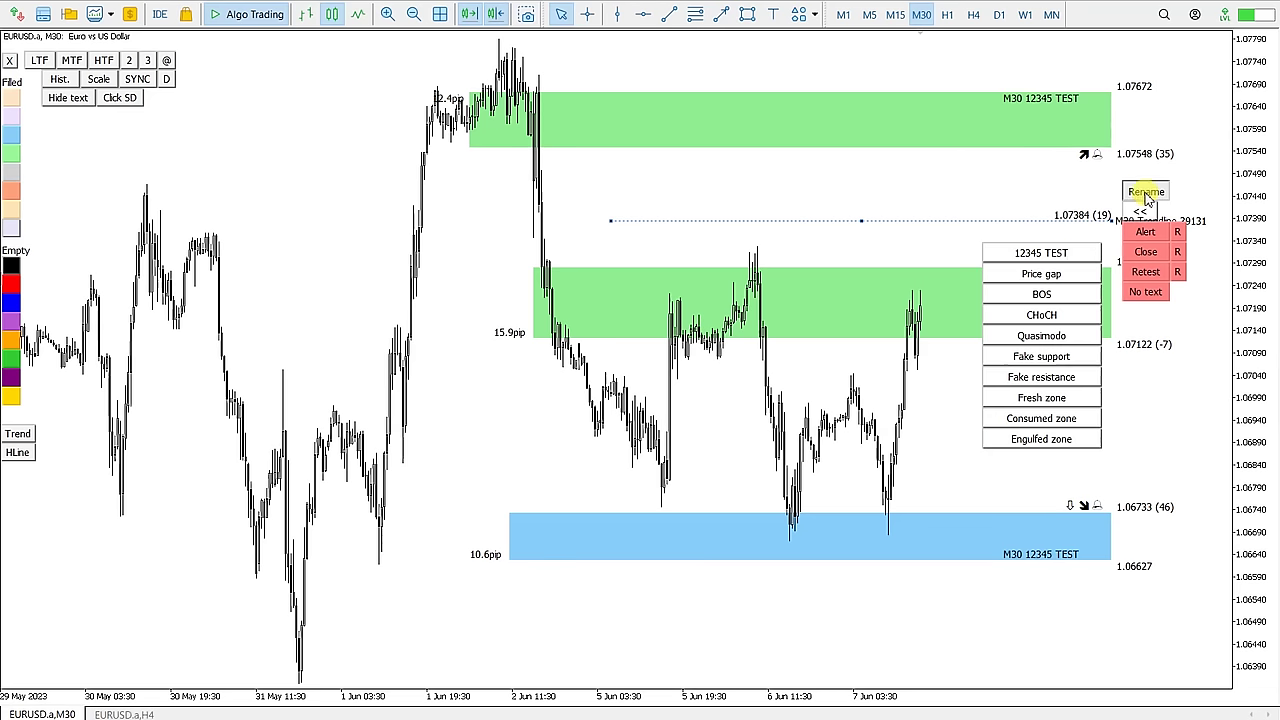
left_click(1031, 257)
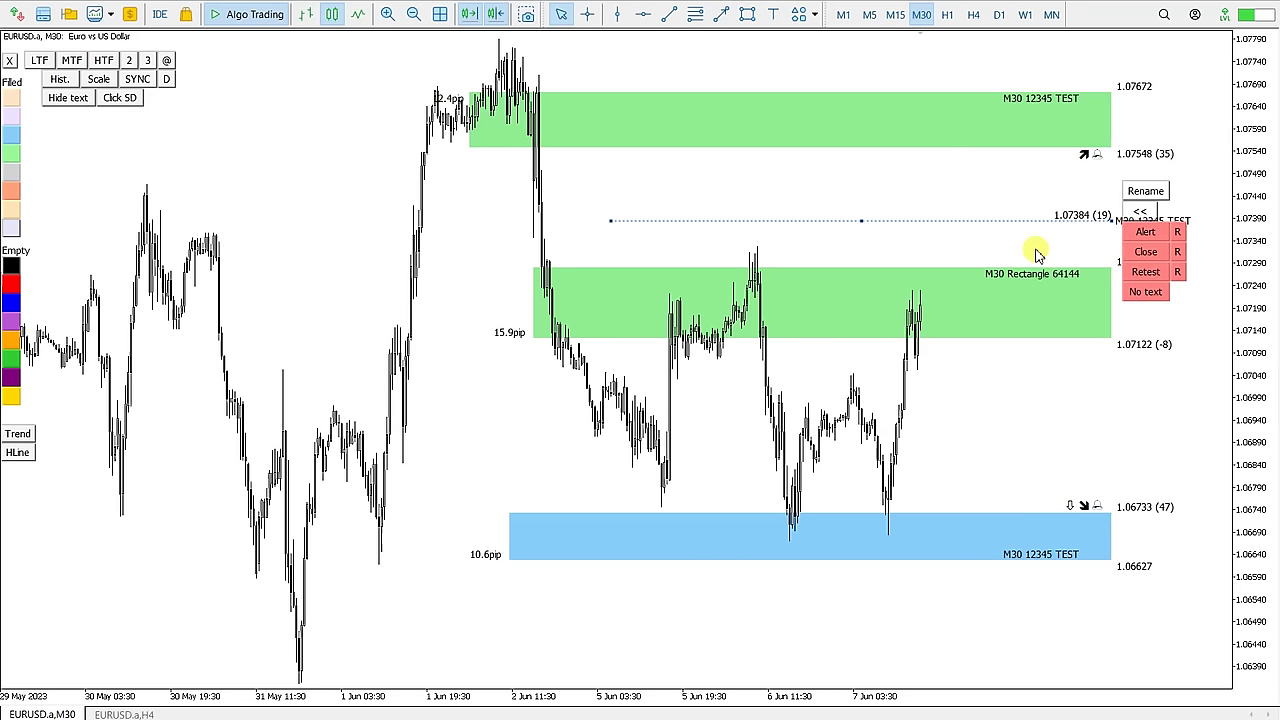
left_click(1052, 220)
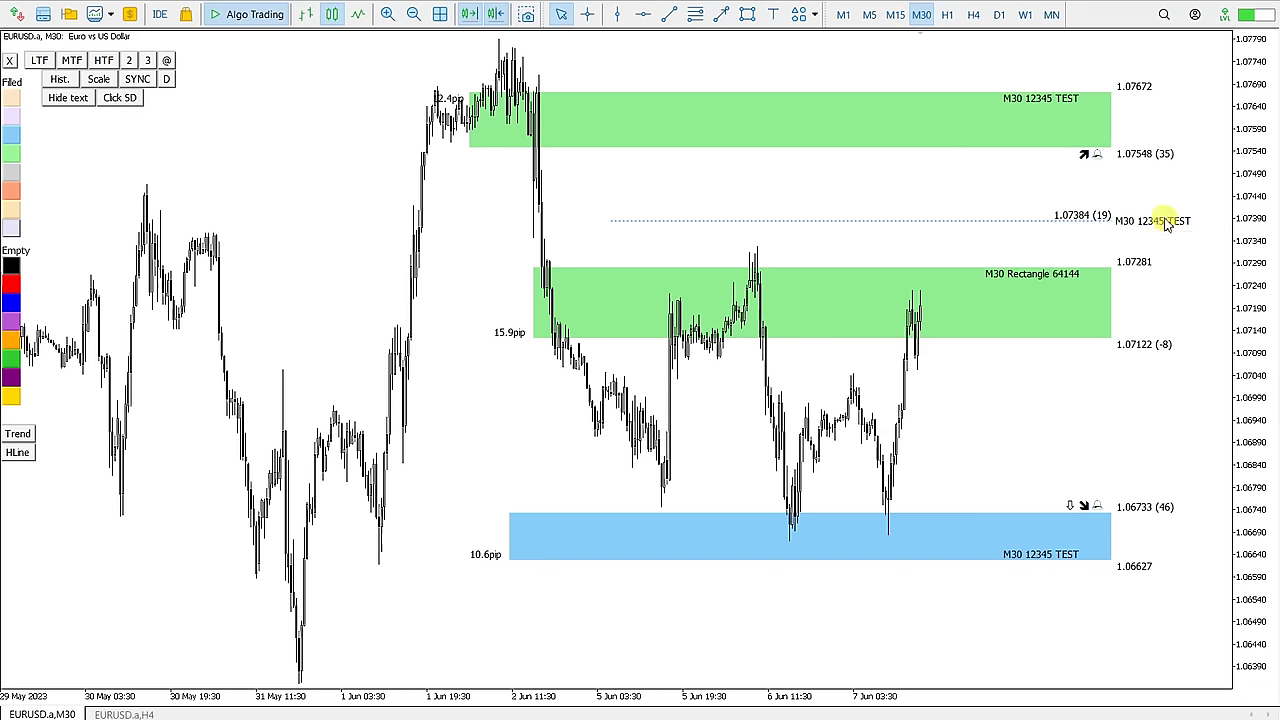
Draw a plain rectangle from about 1.0749 to 1.0712 around 31 May and add its text label at position RU2.
left_click(749, 16)
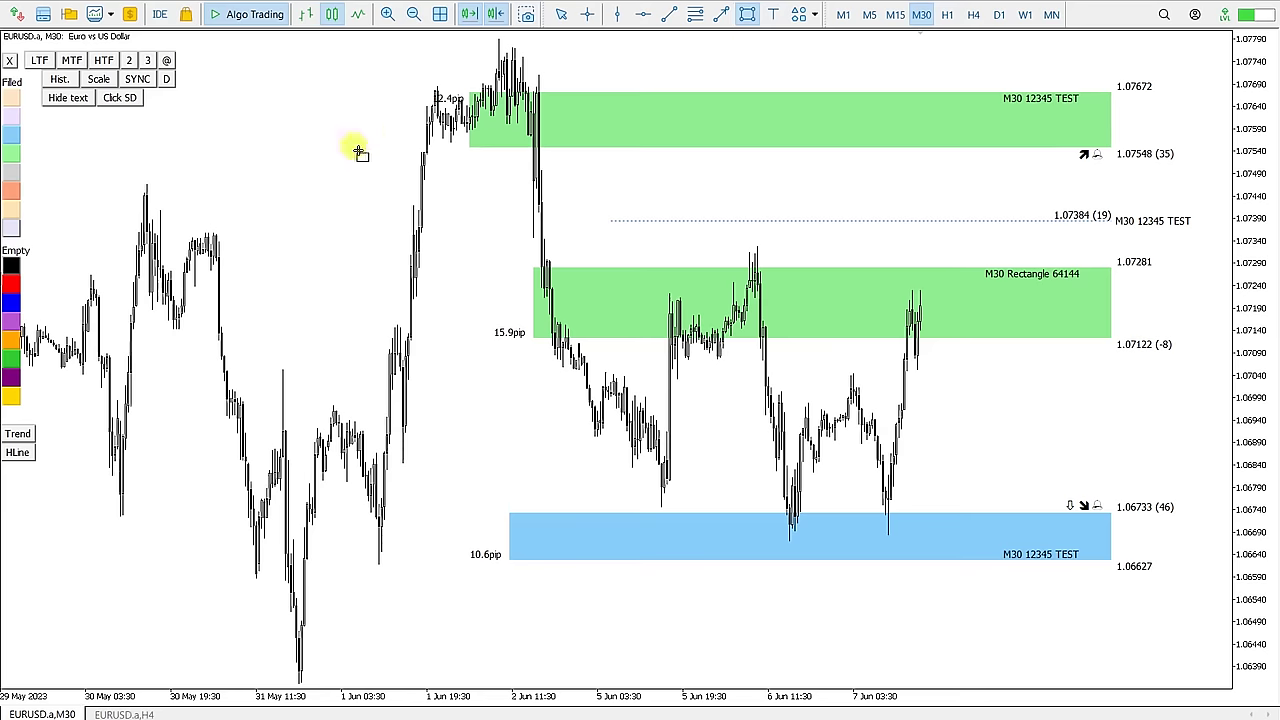
left_click_drag(224, 175, 360, 338)
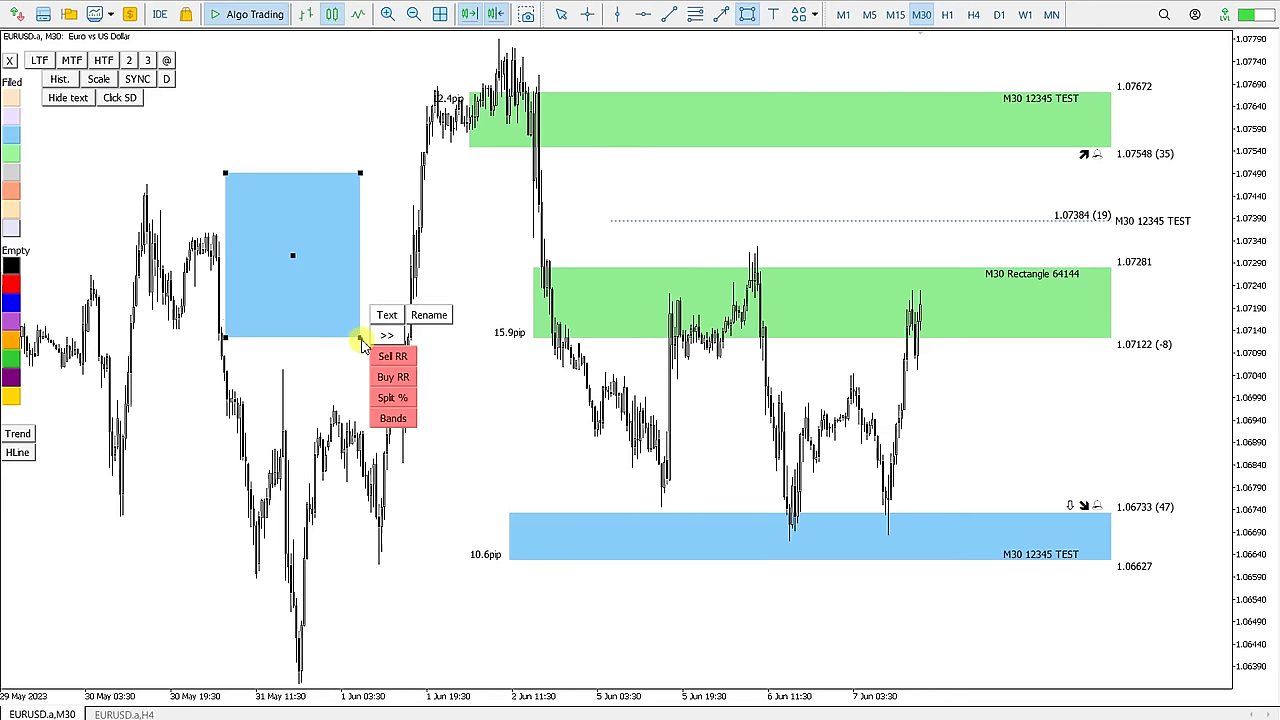
left_click(392, 337)
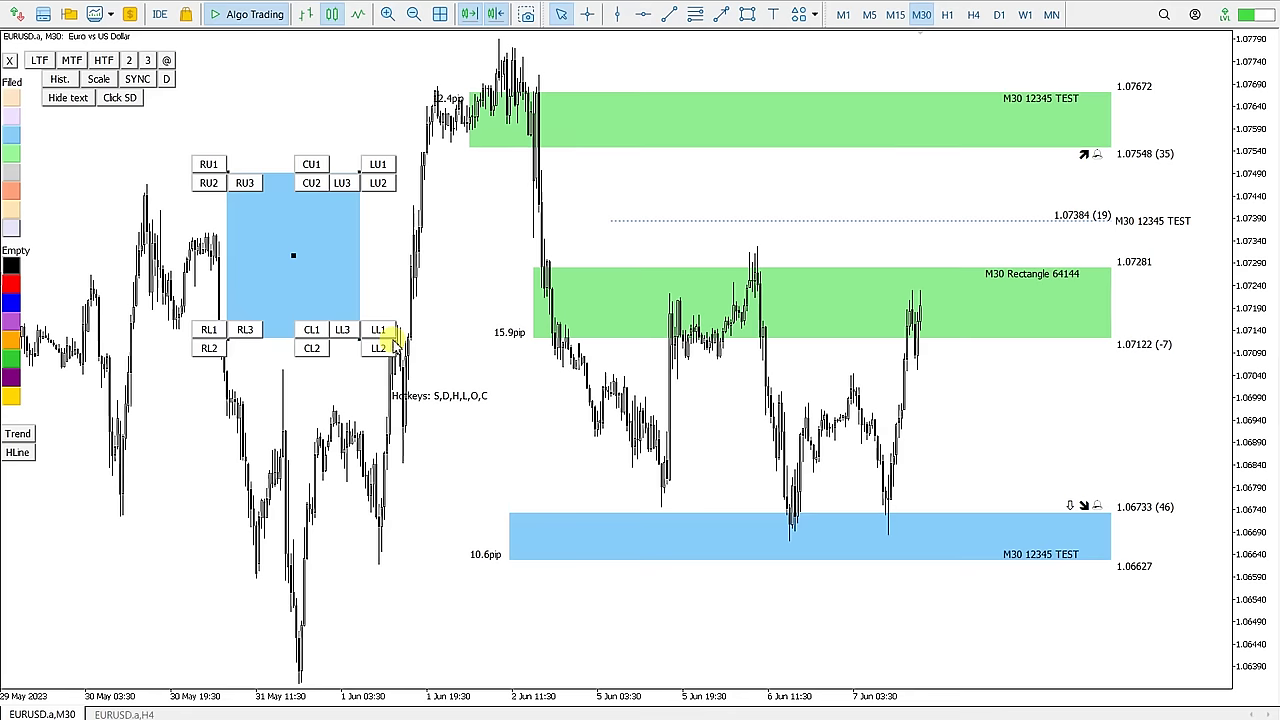
left_click(210, 186)
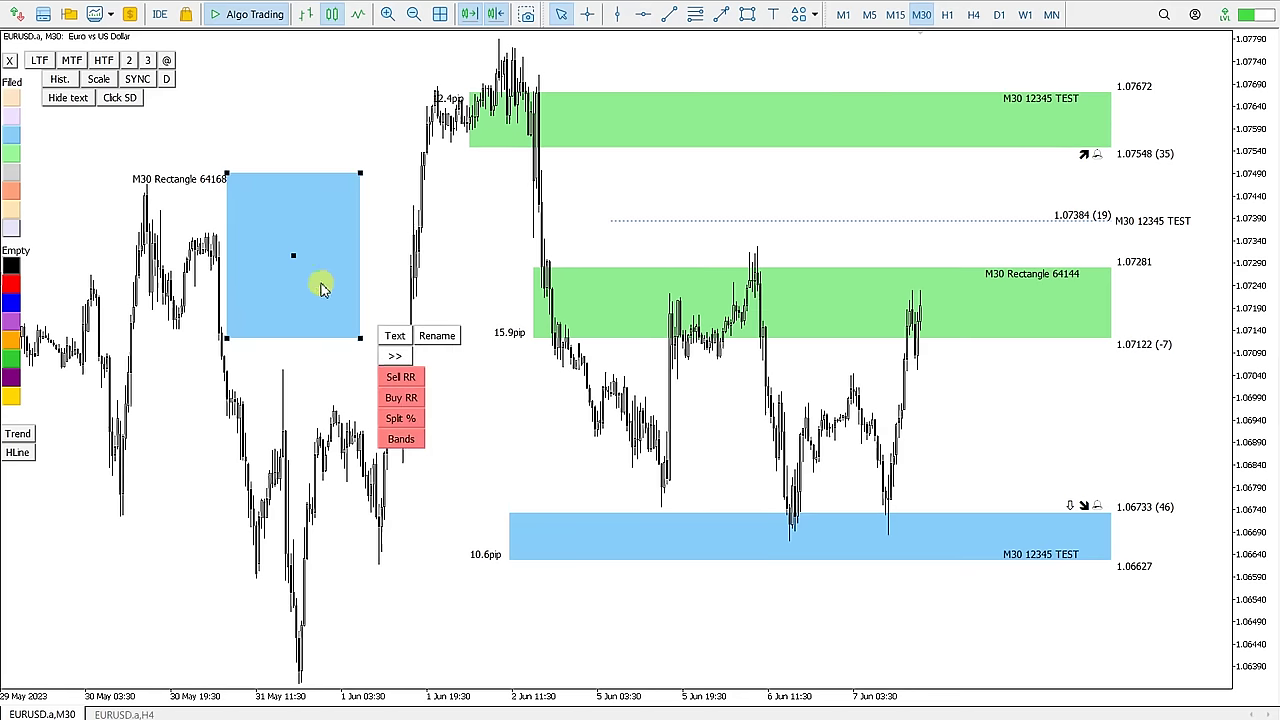
Rename the new plain rectangle as 12345 TEST and raise its upper edge to about 1.0752.
left_click(436, 338)
left_click(500, 354)
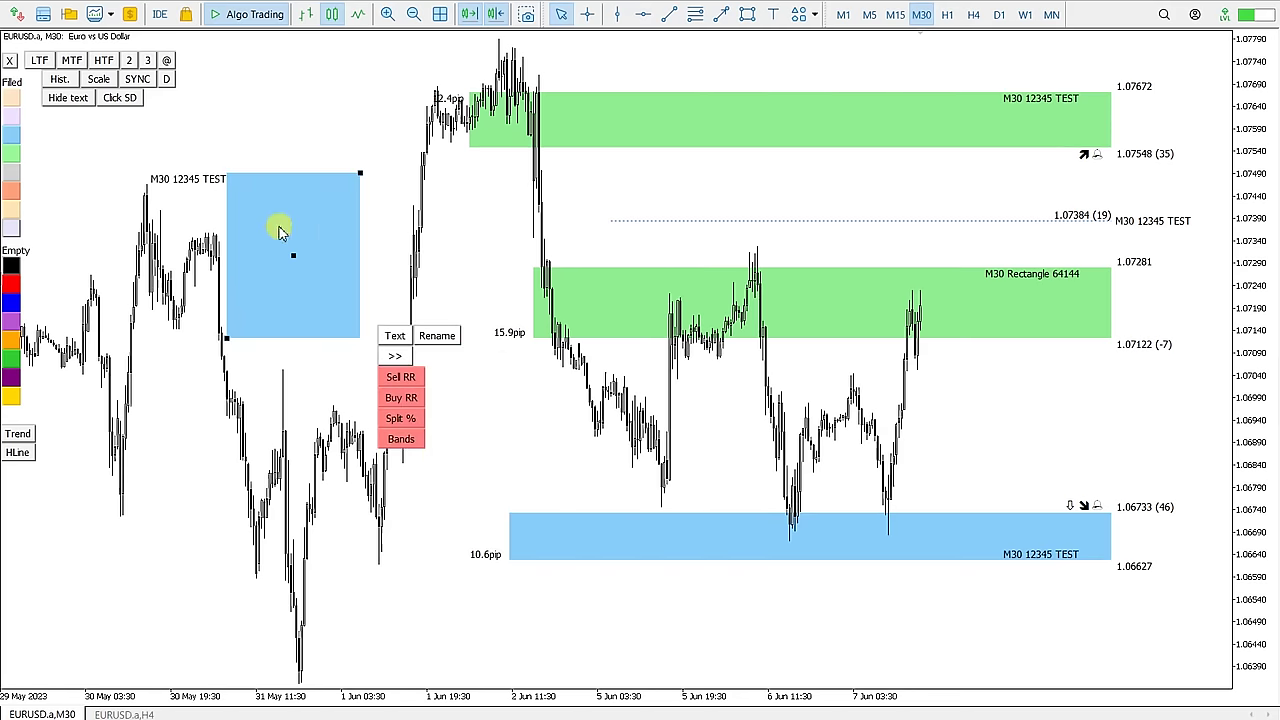
left_click_drag(227, 172, 229, 163)
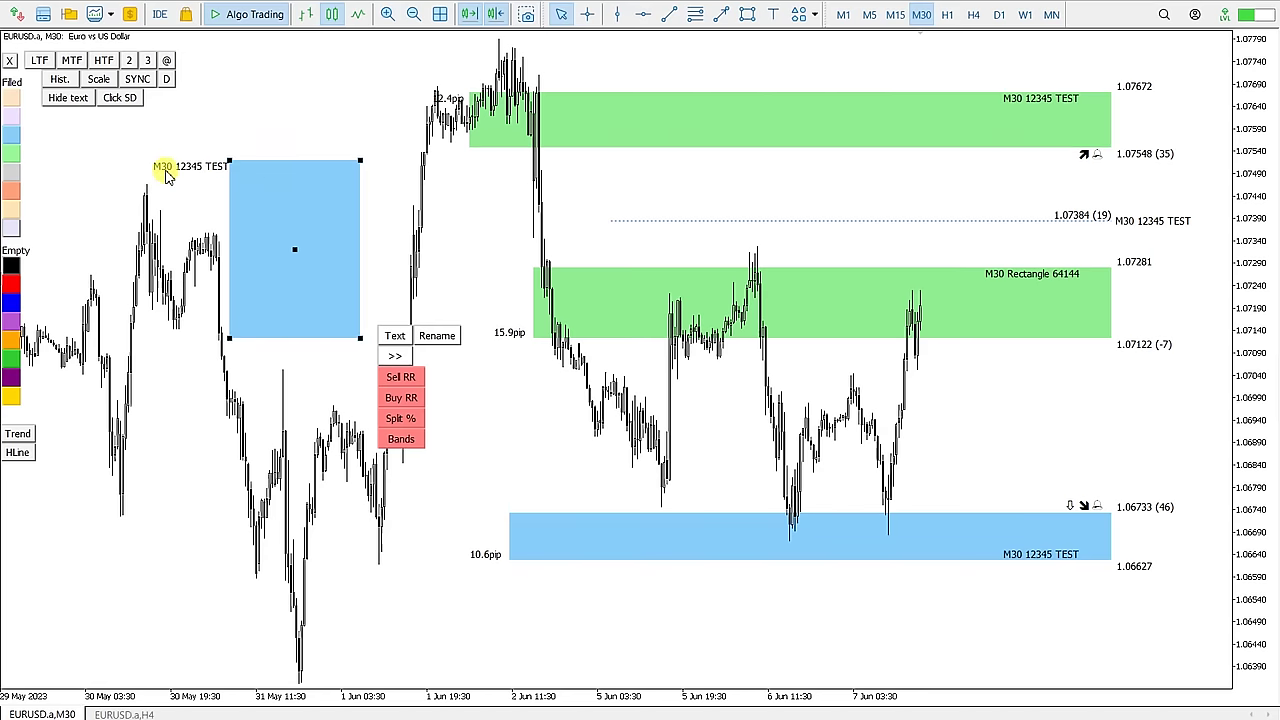
left_click(184, 176)
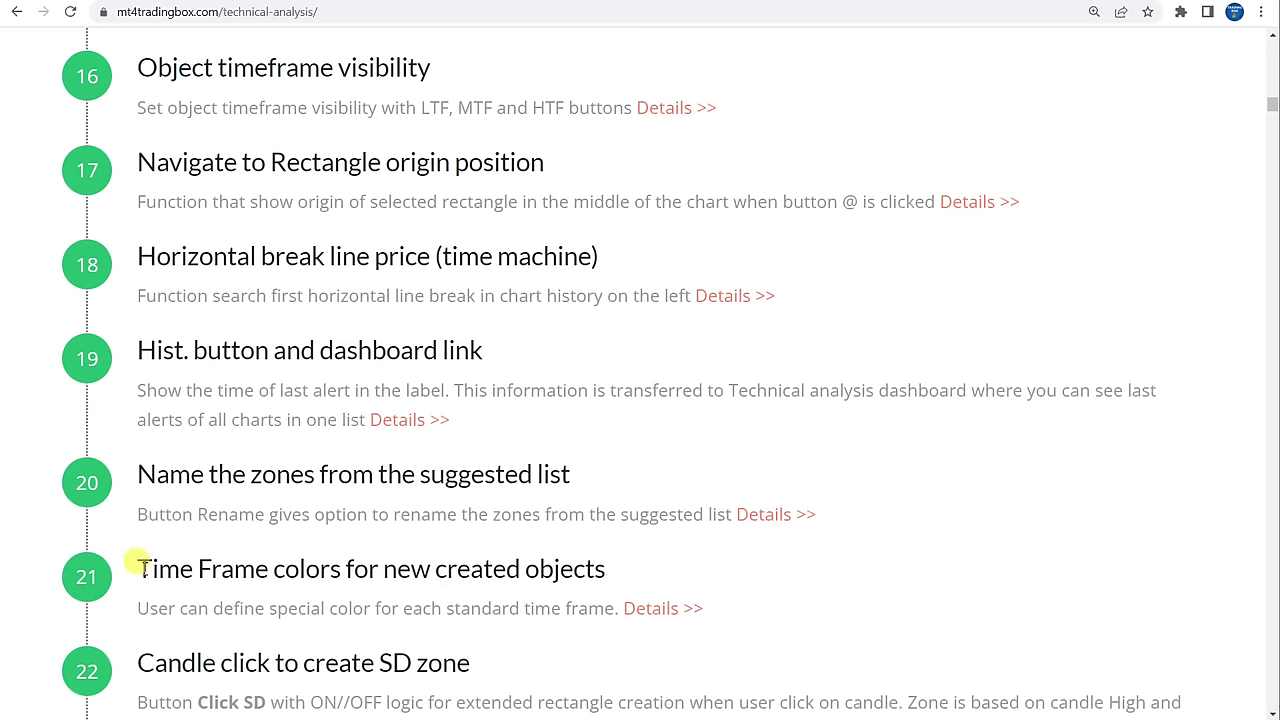
Switch to the website's feature list and read the "Time Frame colors for new created objects" entry.
left_click_drag(137, 568, 308, 568)
scroll(343, 554, "down", 3)
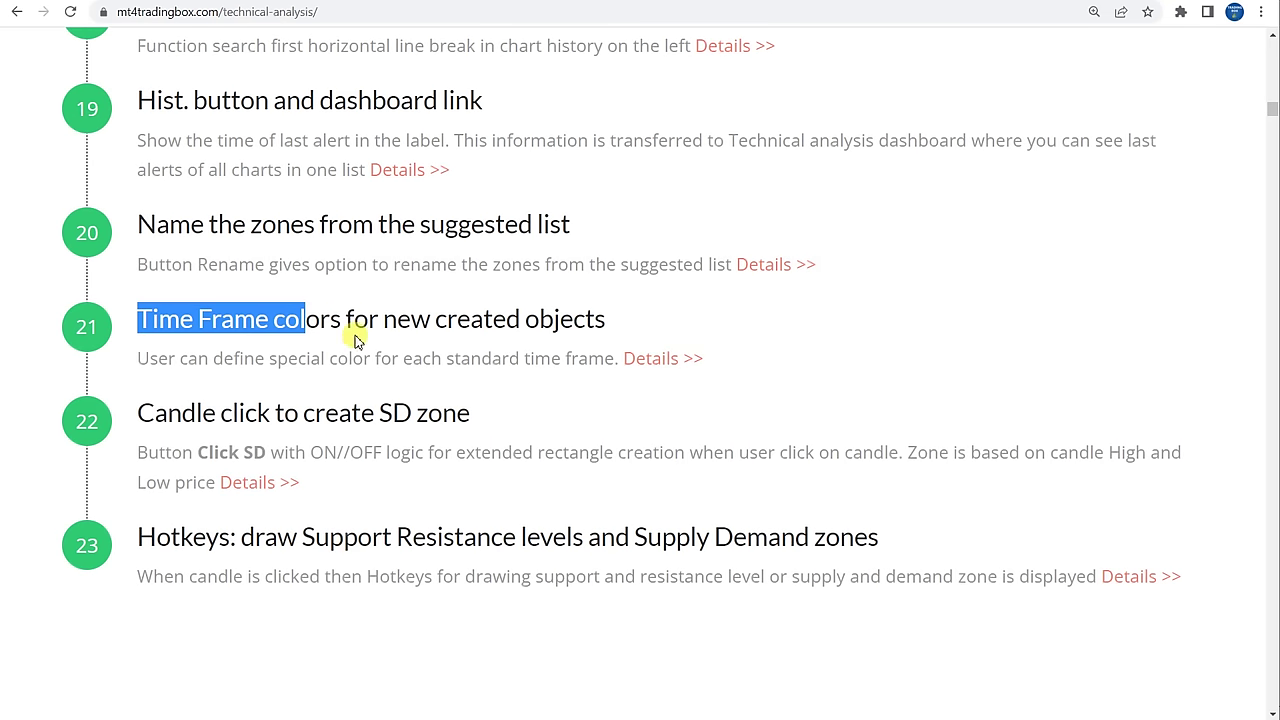
left_click(415, 318)
left_click_drag(610, 320, 134, 318)
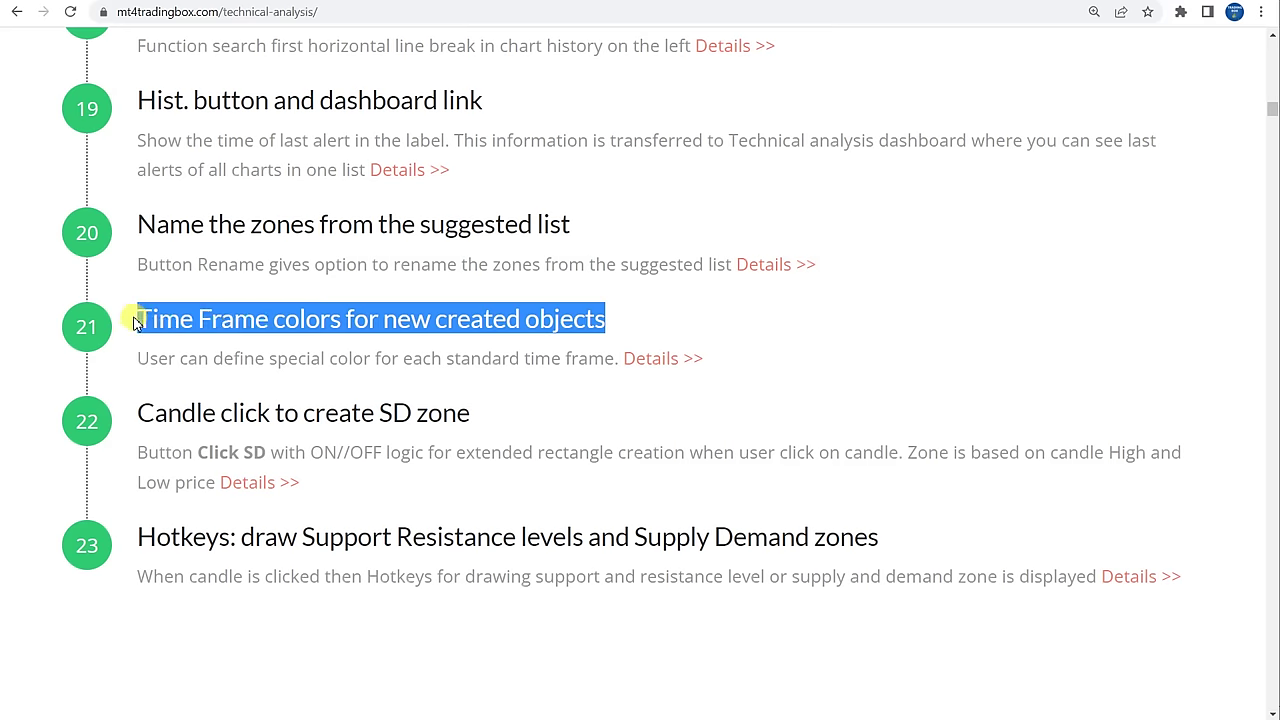
left_click(145, 320)
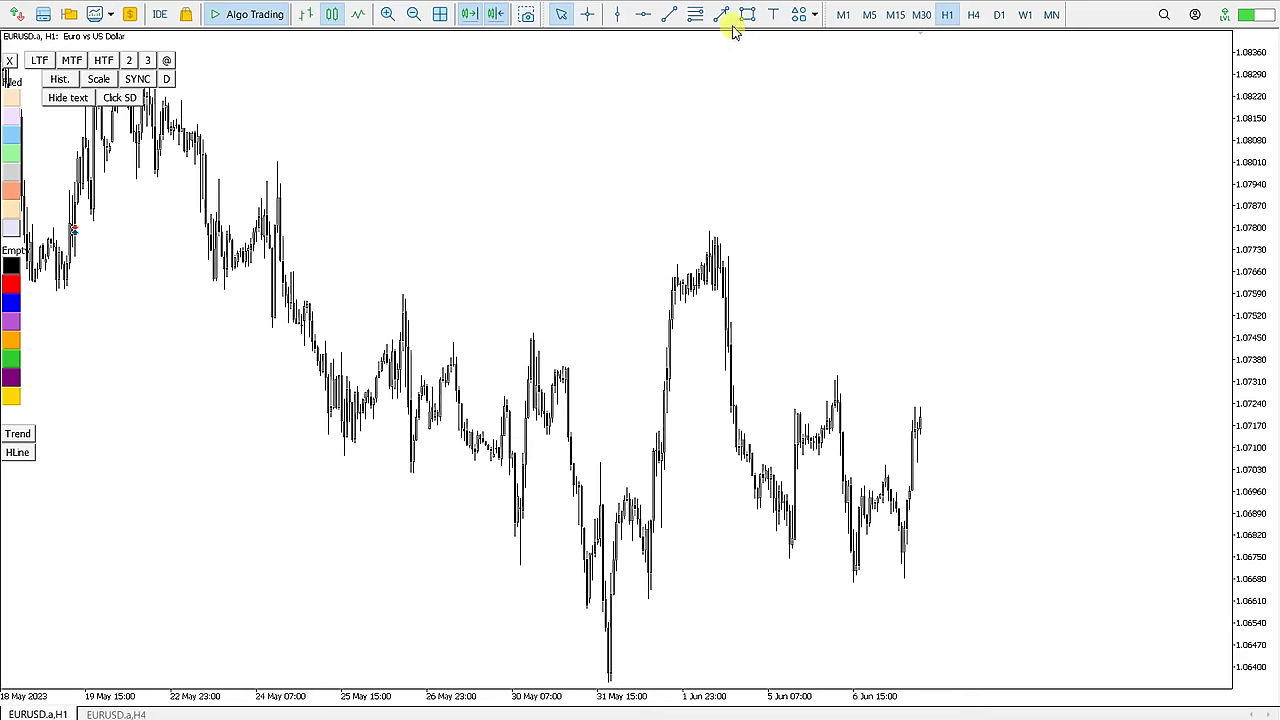
On the EURUSD H1 chart, review the TimeFrame colors option and the rectangle and line colors per timeframe in the indicator's inputs.
right_click(463, 128)
left_click(515, 220)
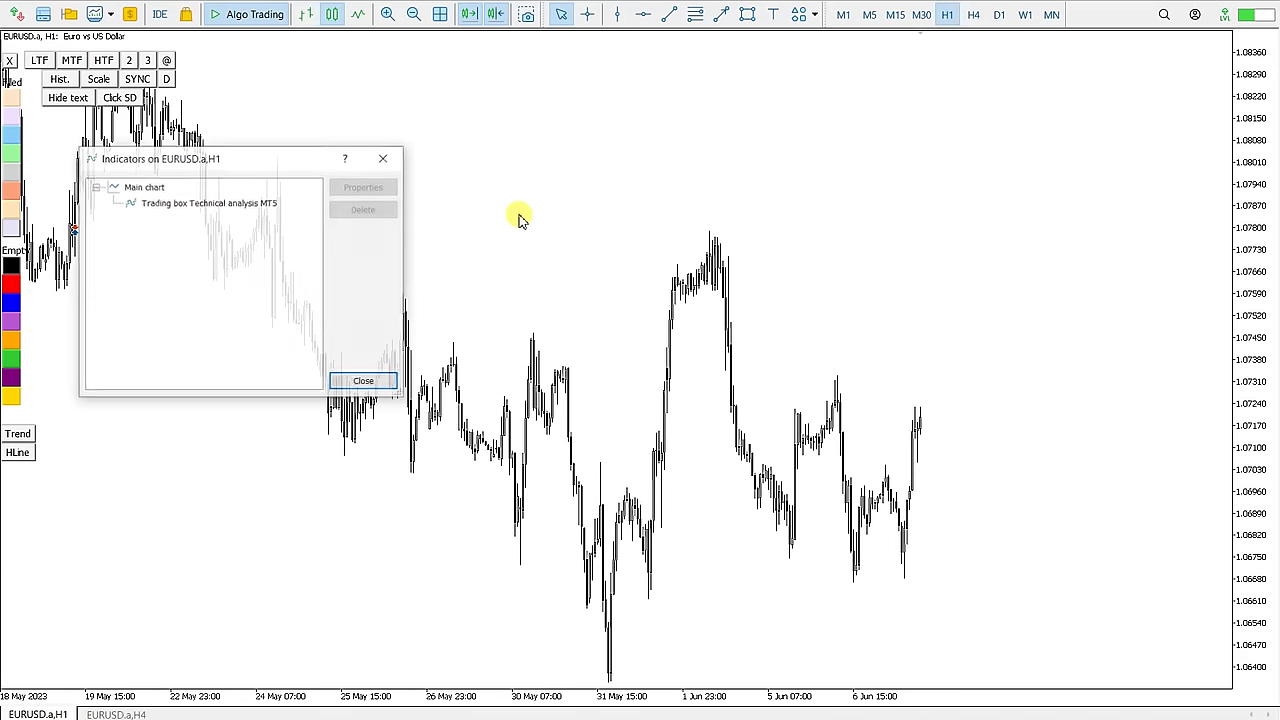
double_click(218, 206)
scroll(363, 317, "down", 15)
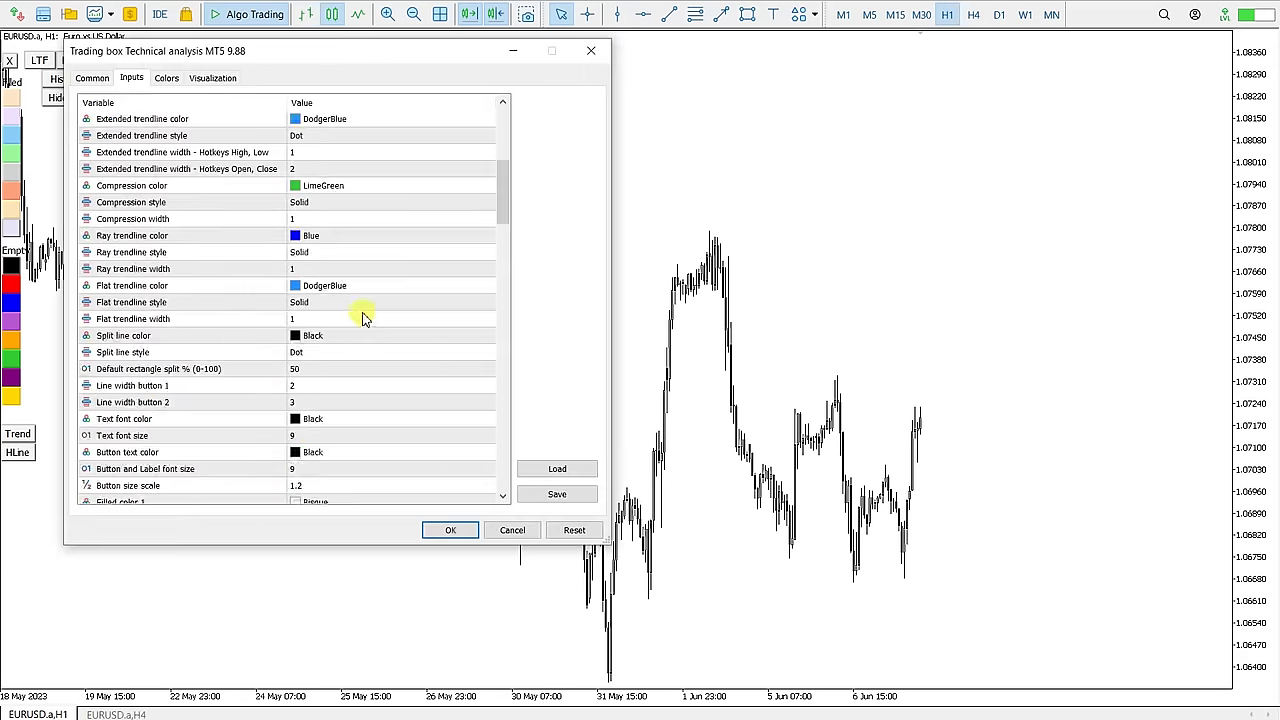
scroll(367, 336, "down", 12)
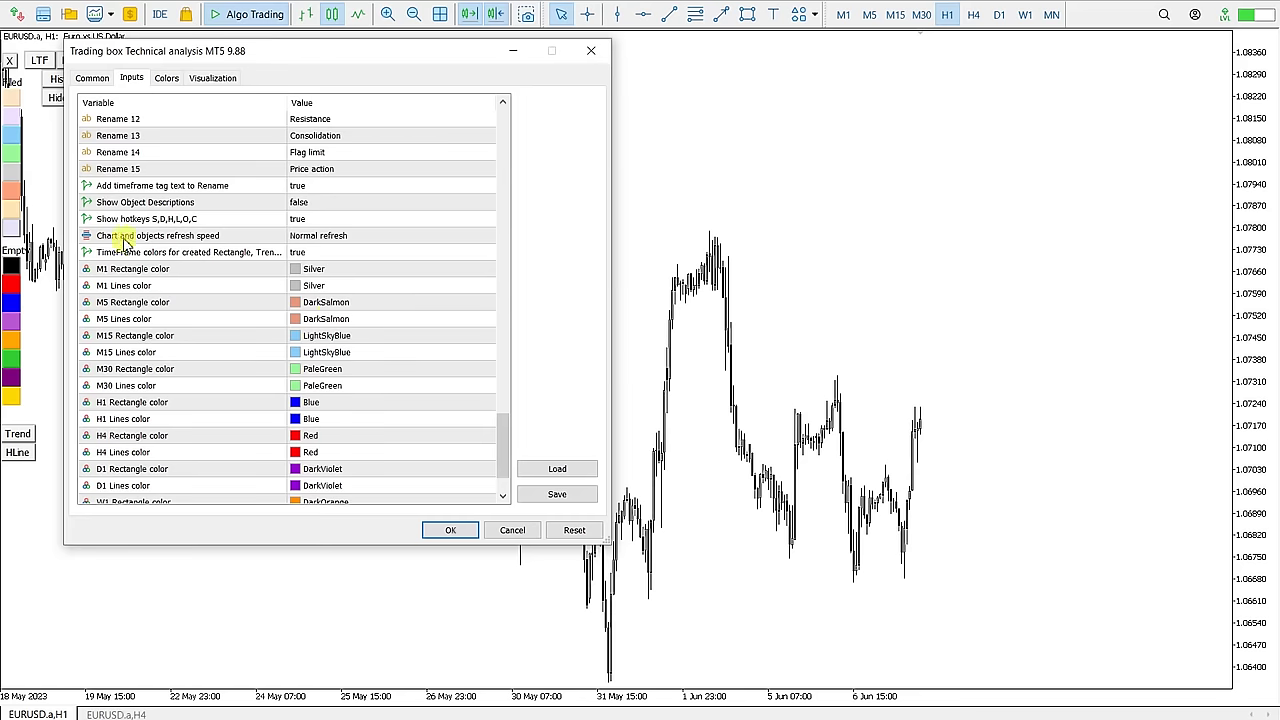
left_click(127, 255)
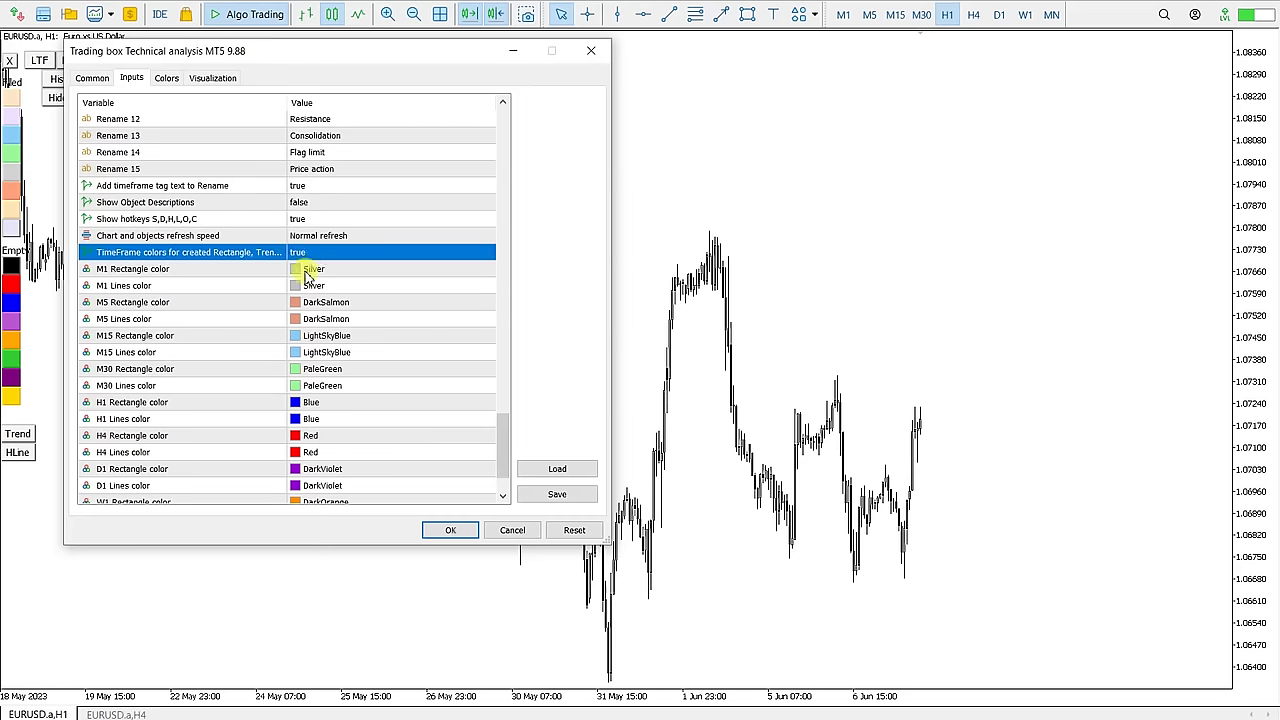
left_click(305, 268)
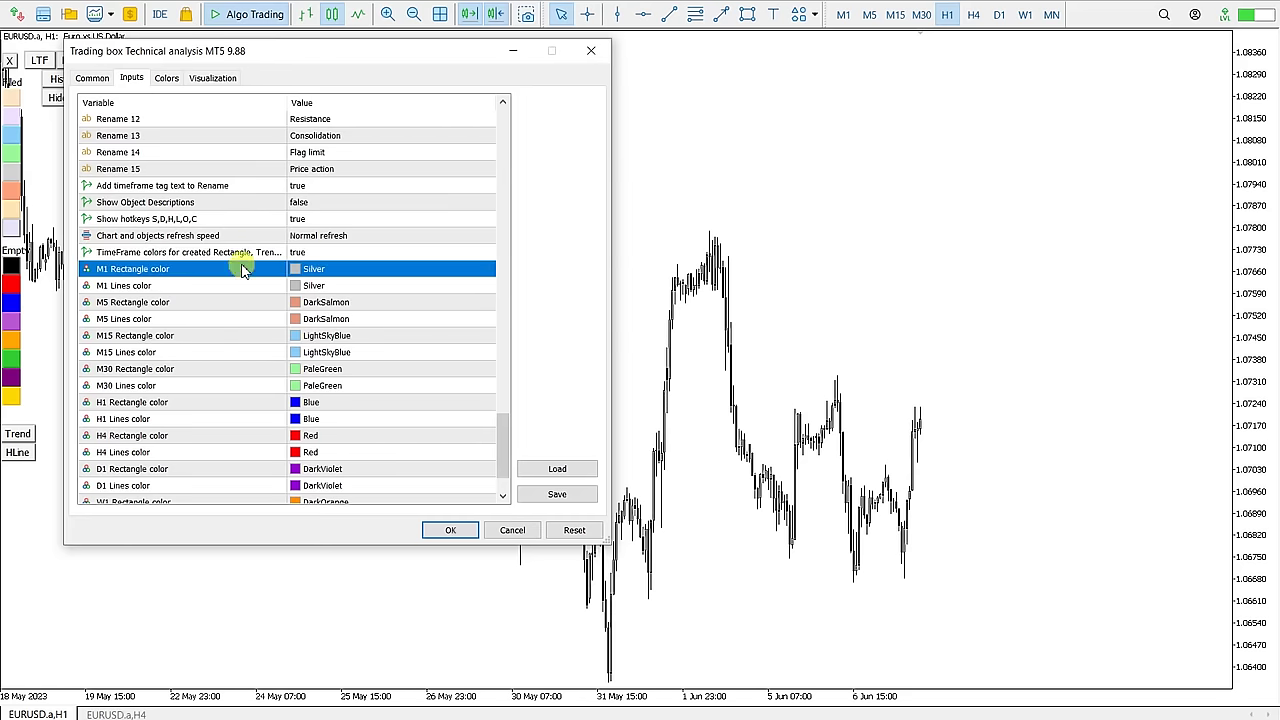
left_click(104, 319)
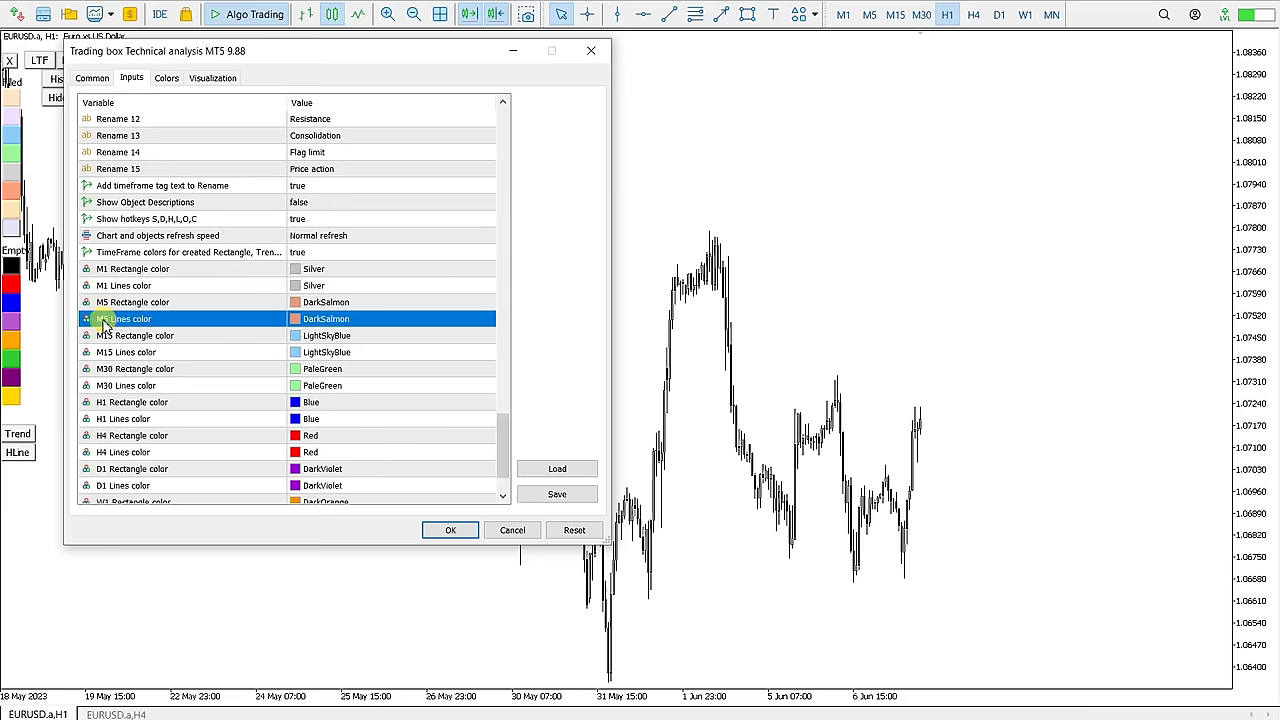
left_click(166, 271)
left_click(157, 287)
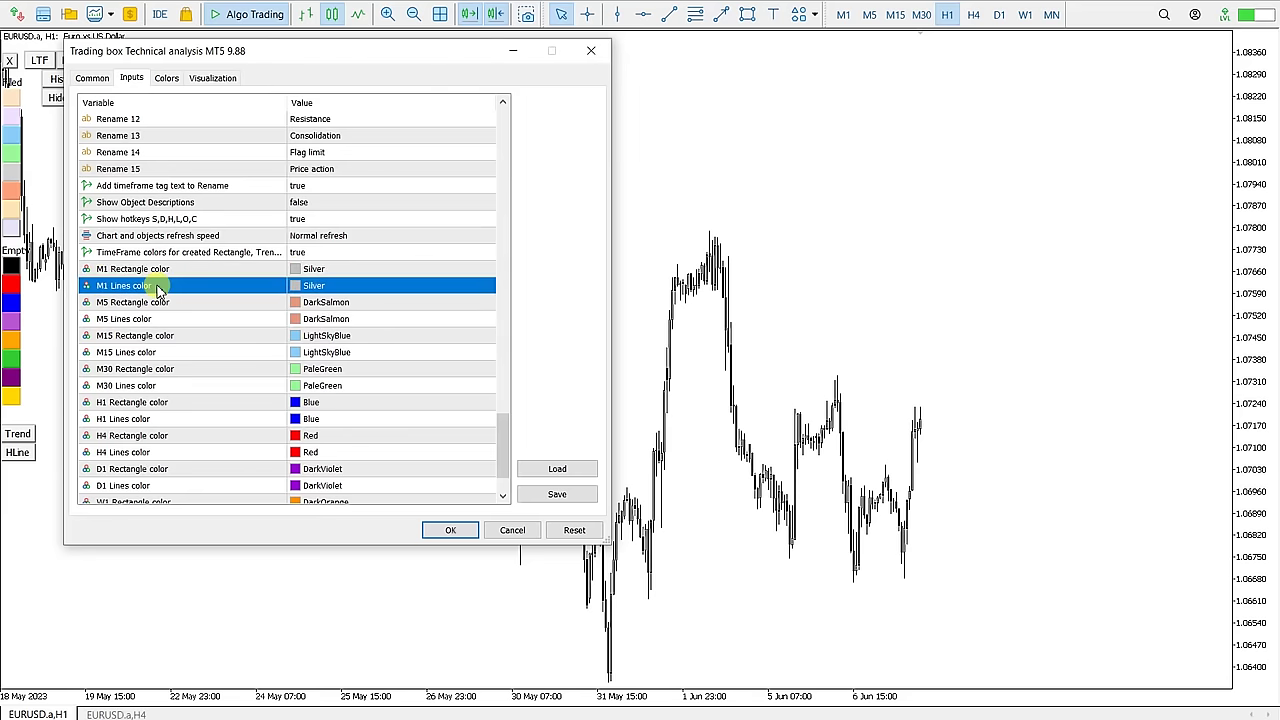
left_click(468, 531)
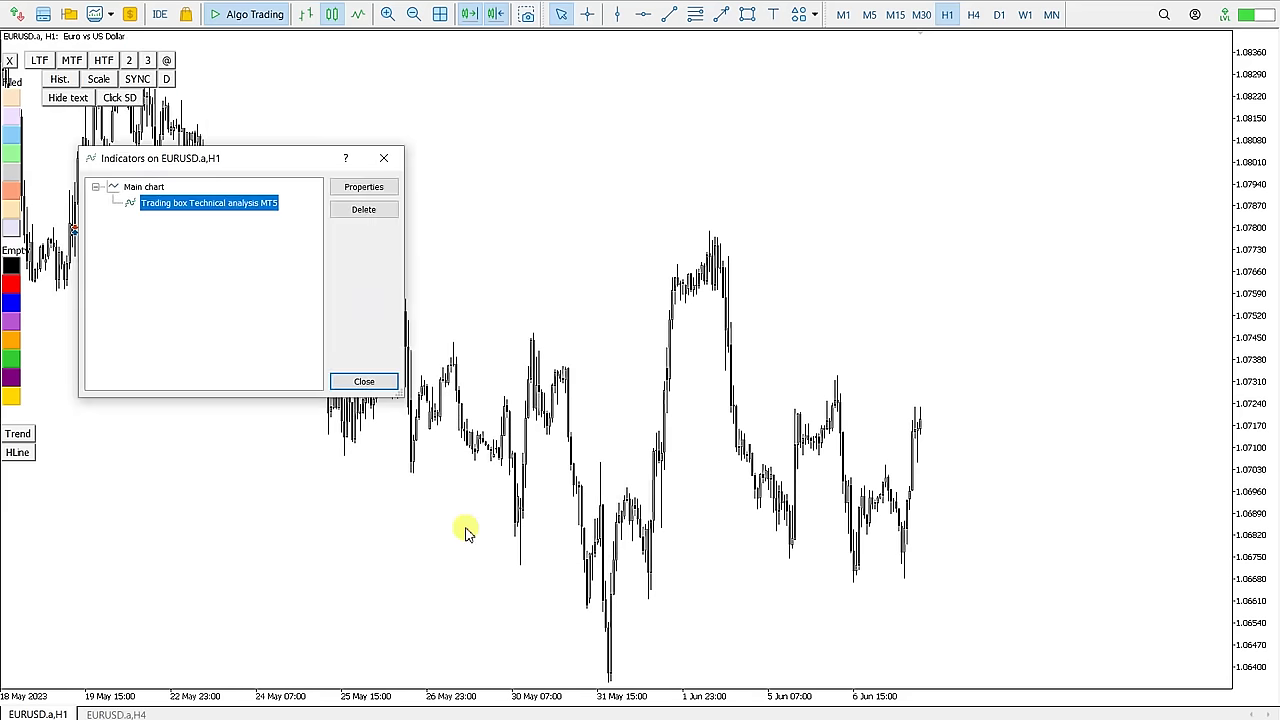
left_click(364, 381)
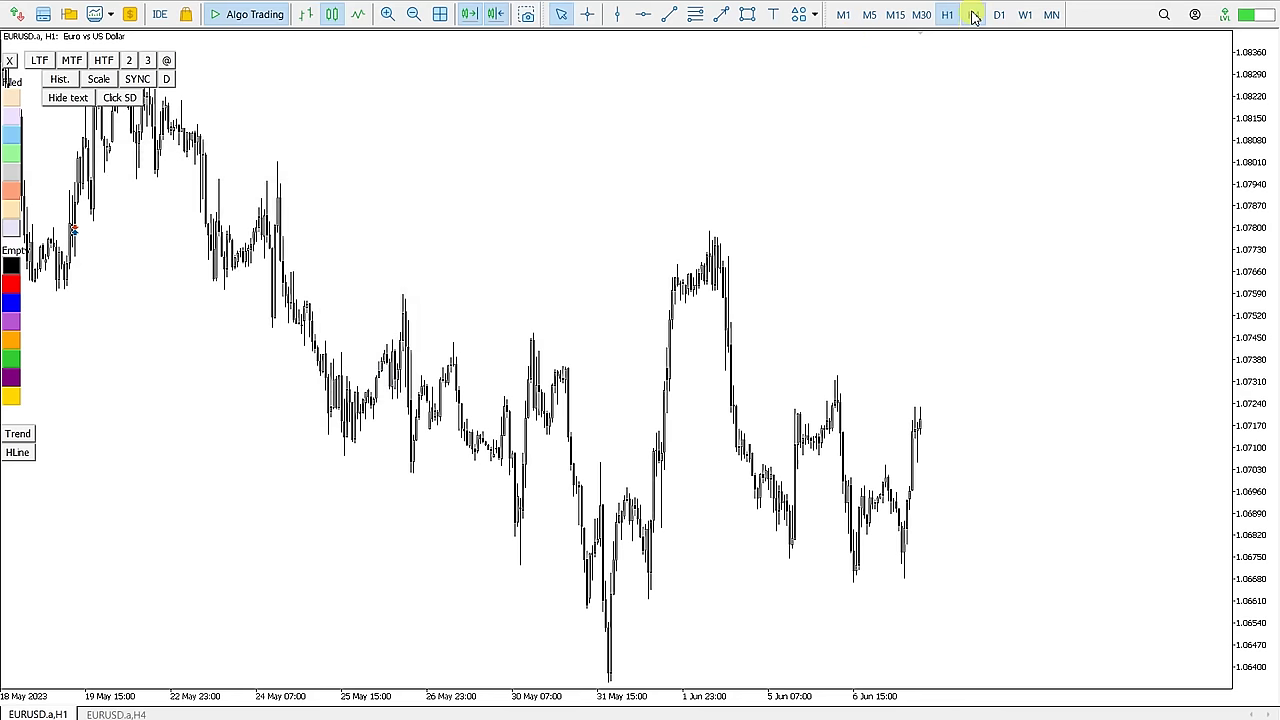
On the H4 chart, draw a rectangle from about 1.1039 to 1.0968 and a trend line above it from about 1.1076 to 1.1060.
left_click(973, 15)
left_click(747, 15)
left_click_drag(811, 118, 1043, 216)
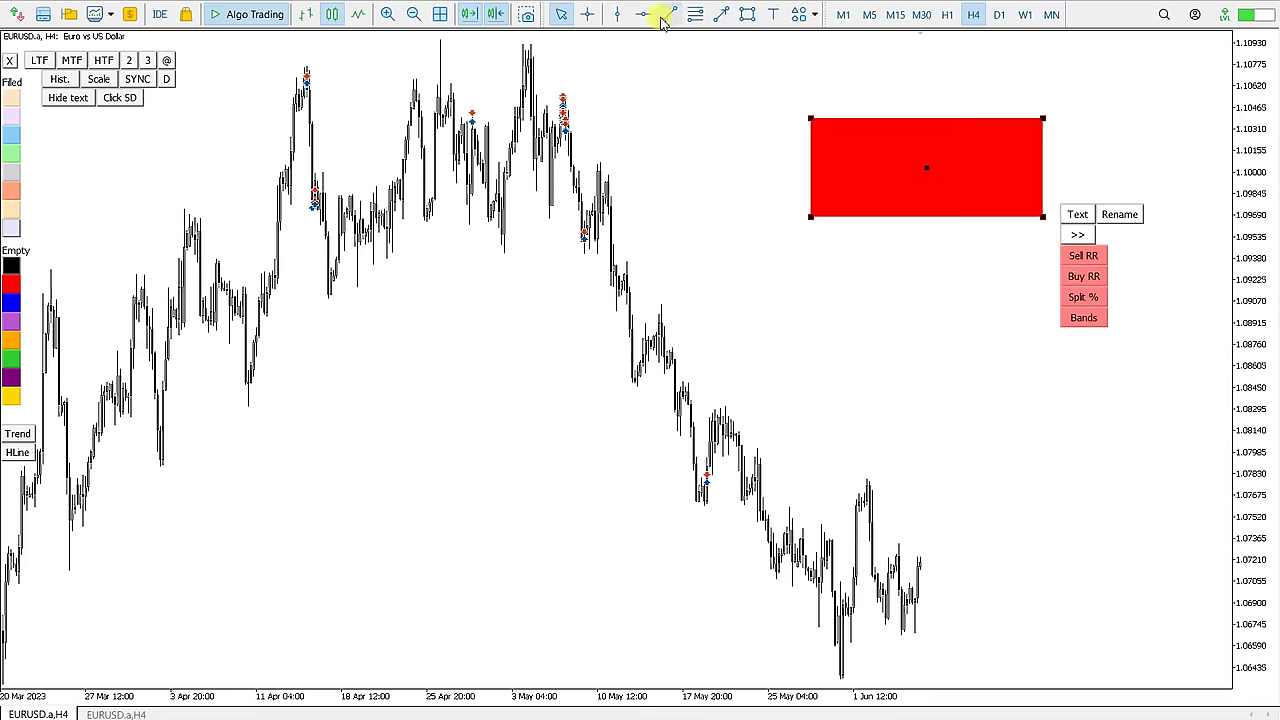
mouse_move(770, 66)
left_mouse_down()
mouse_move(1005, 90)
mouse_move(990, 88)
left_mouse_up()
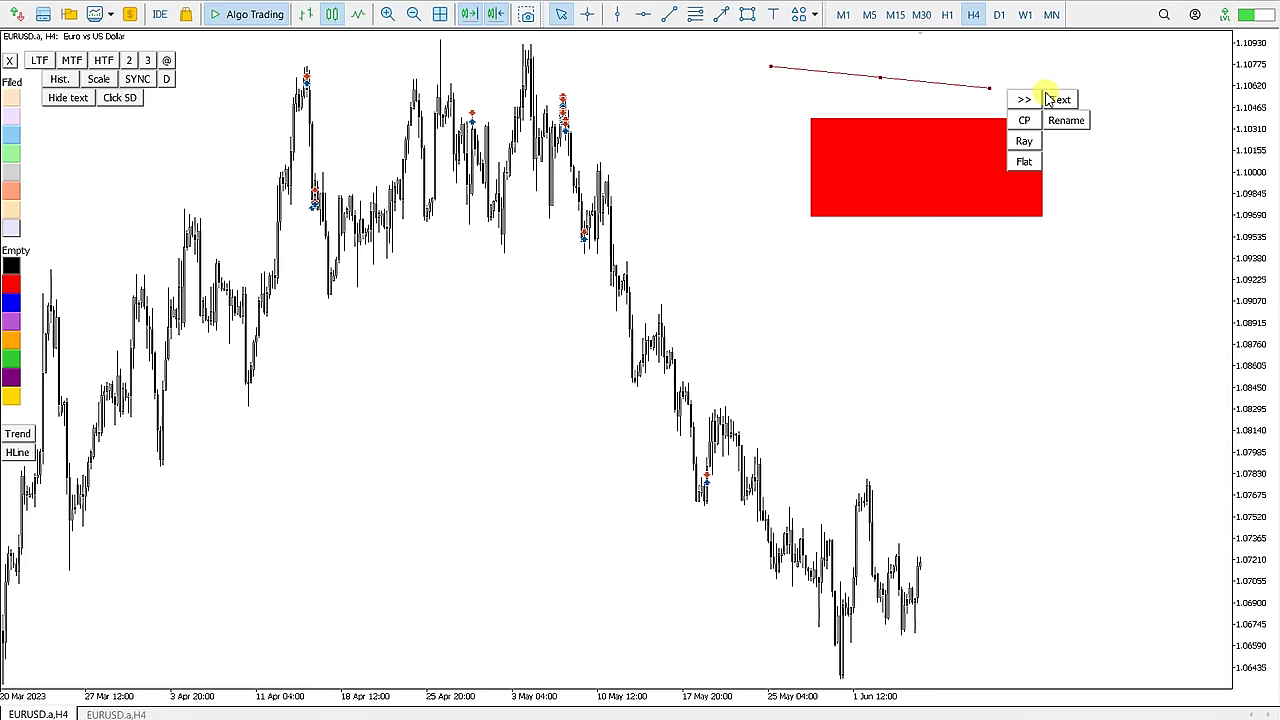
Draw a rectangle from about 1.0804 to 1.0757 on H1 and another from about 1.0742 to 1.0710 on M30.
left_click(947, 15)
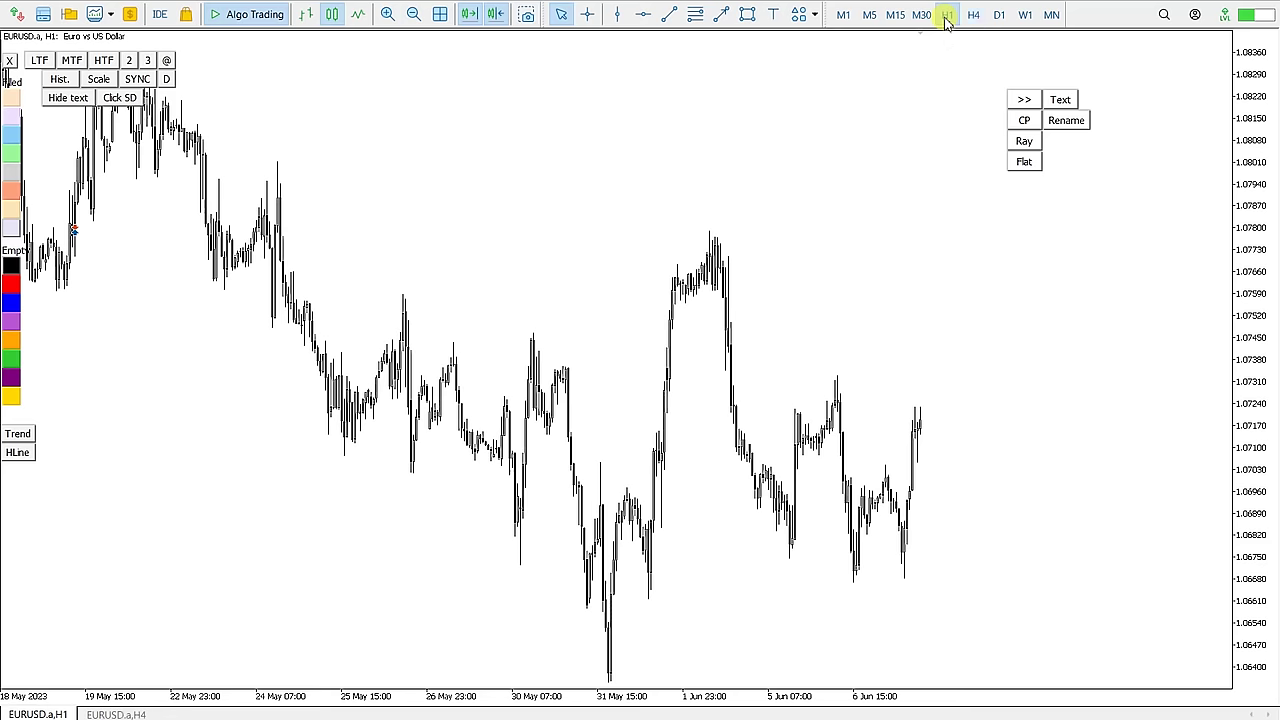
left_click(747, 14)
left_click_drag(763, 155, 997, 311)
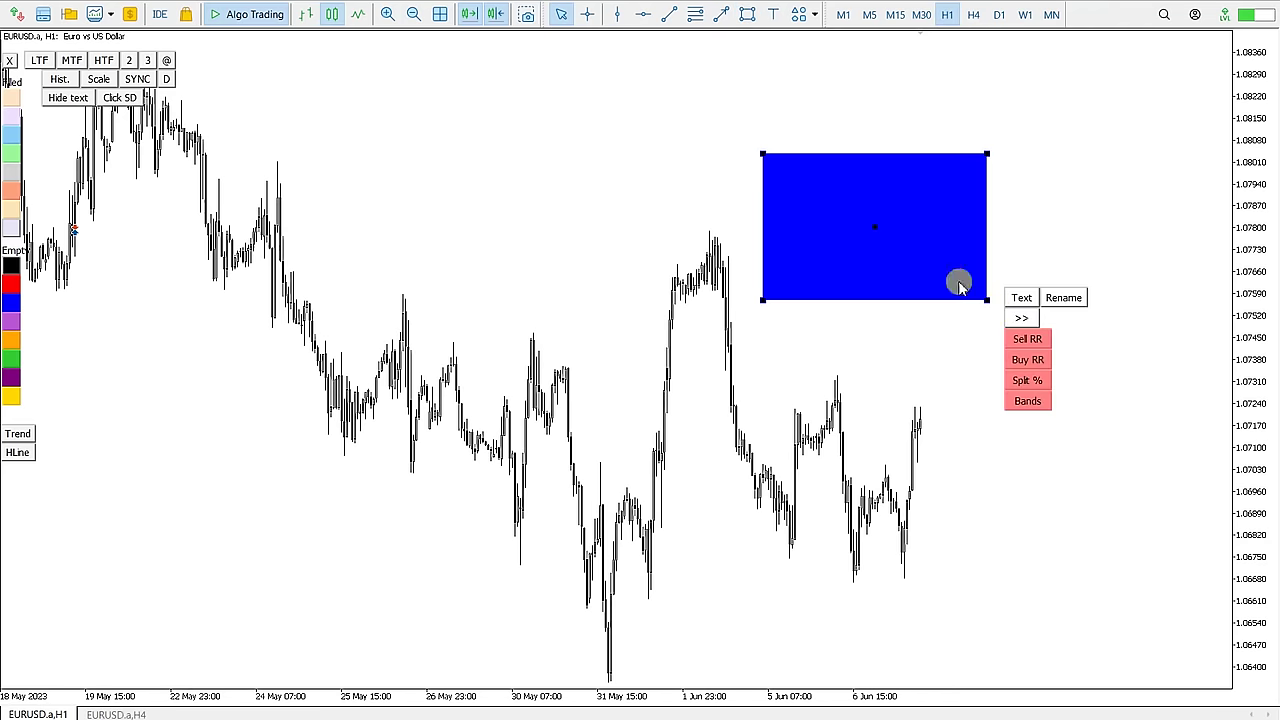
left_click(922, 16)
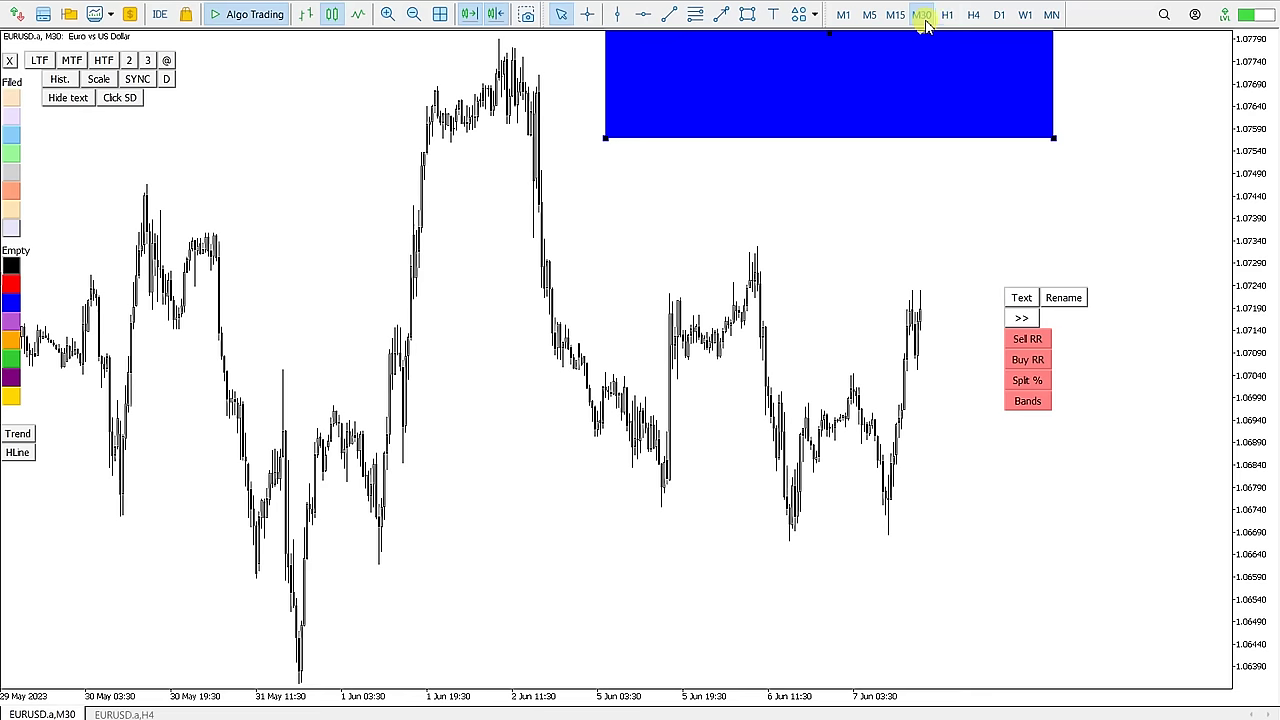
left_click(747, 14)
left_click_drag(802, 204, 1000, 346)
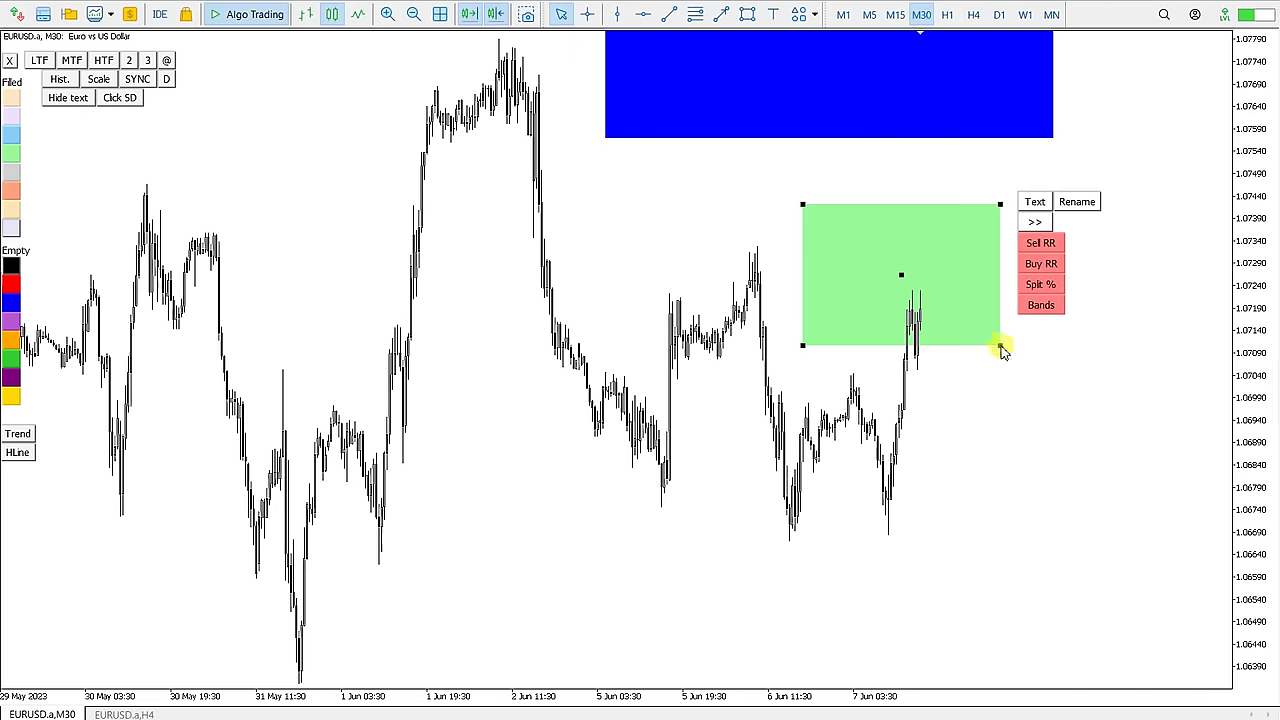
On the M15 chart, draw a rectangle from about 1.0740 to 1.0723 and a nearly flat trend line at about 1.0748.
left_click(895, 14)
left_click(747, 14)
left_click_drag(373, 264, 557, 362)
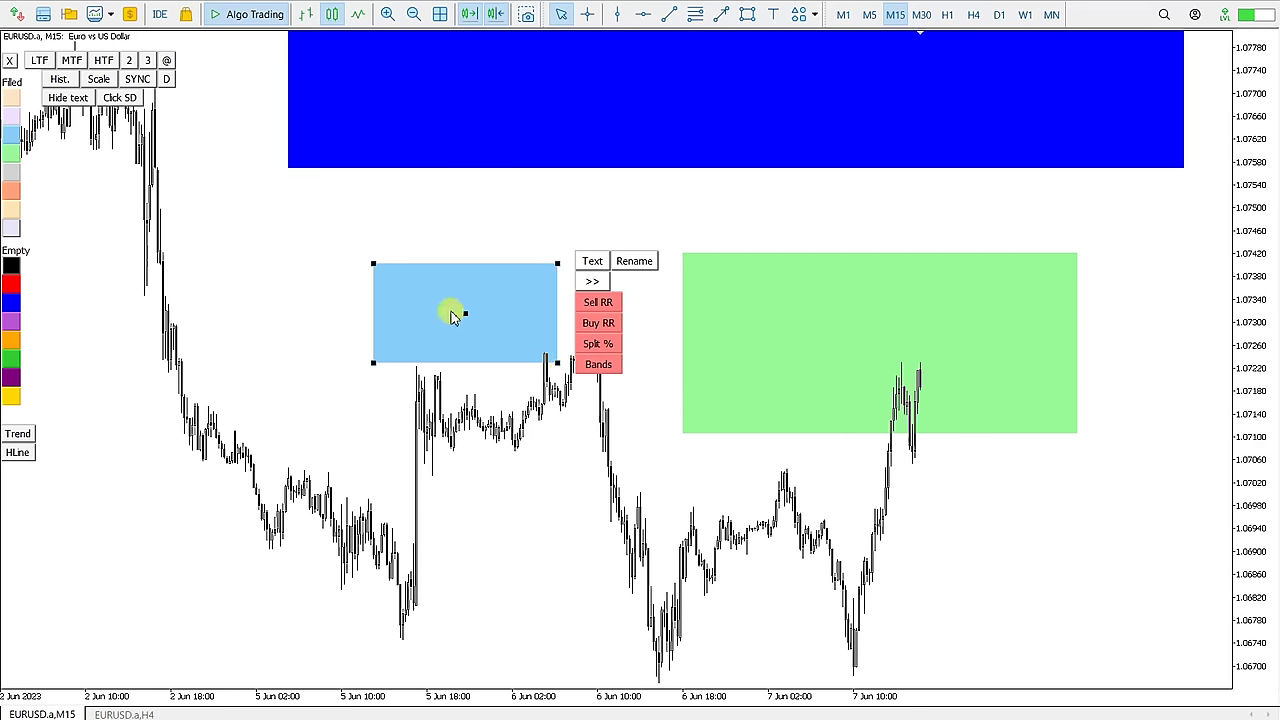
left_click(463, 316)
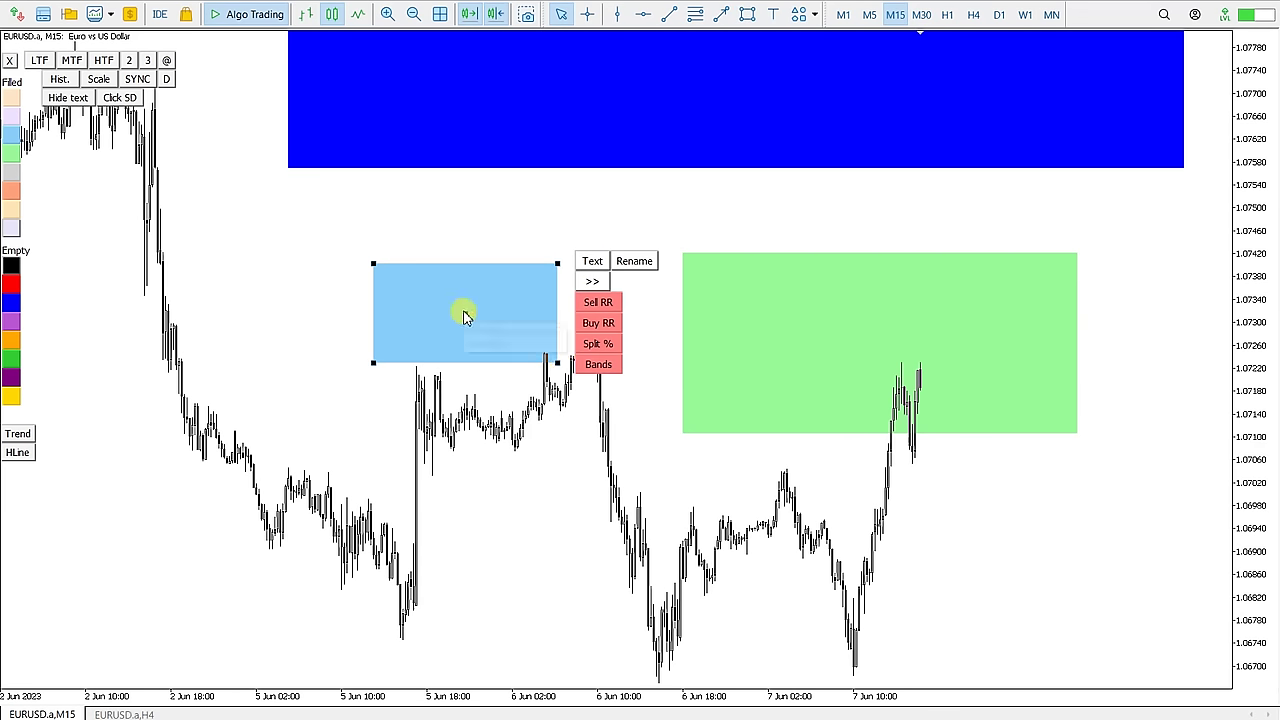
left_click(668, 15)
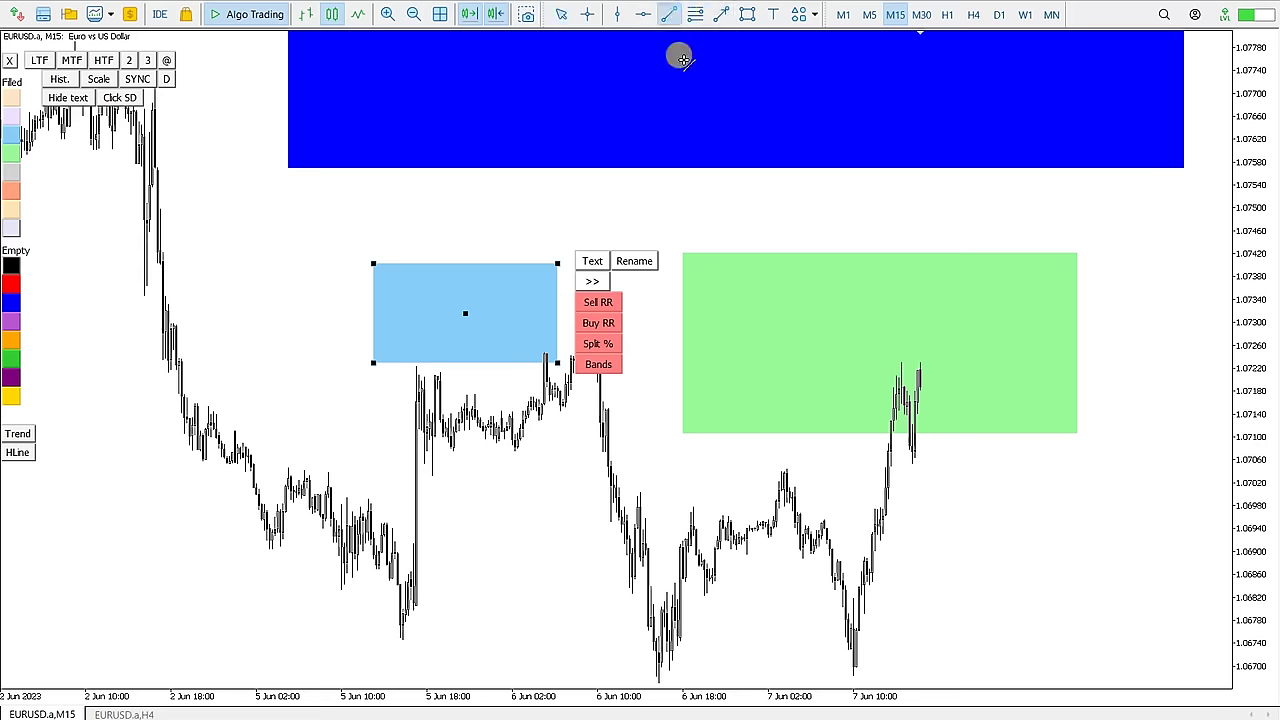
left_click_drag(656, 219, 941, 228)
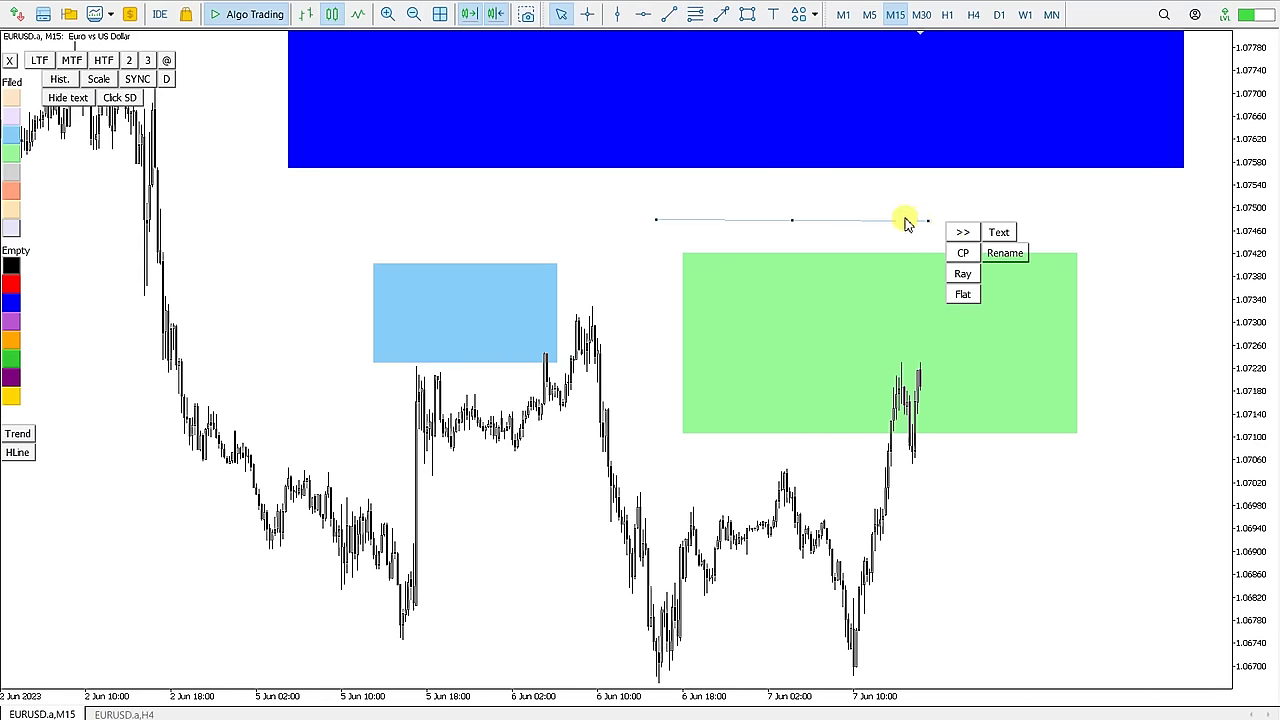
Return the chart to H1 and highlight the "Candle click to create SD zone" entry in the website's feature list.
left_click(947, 15)
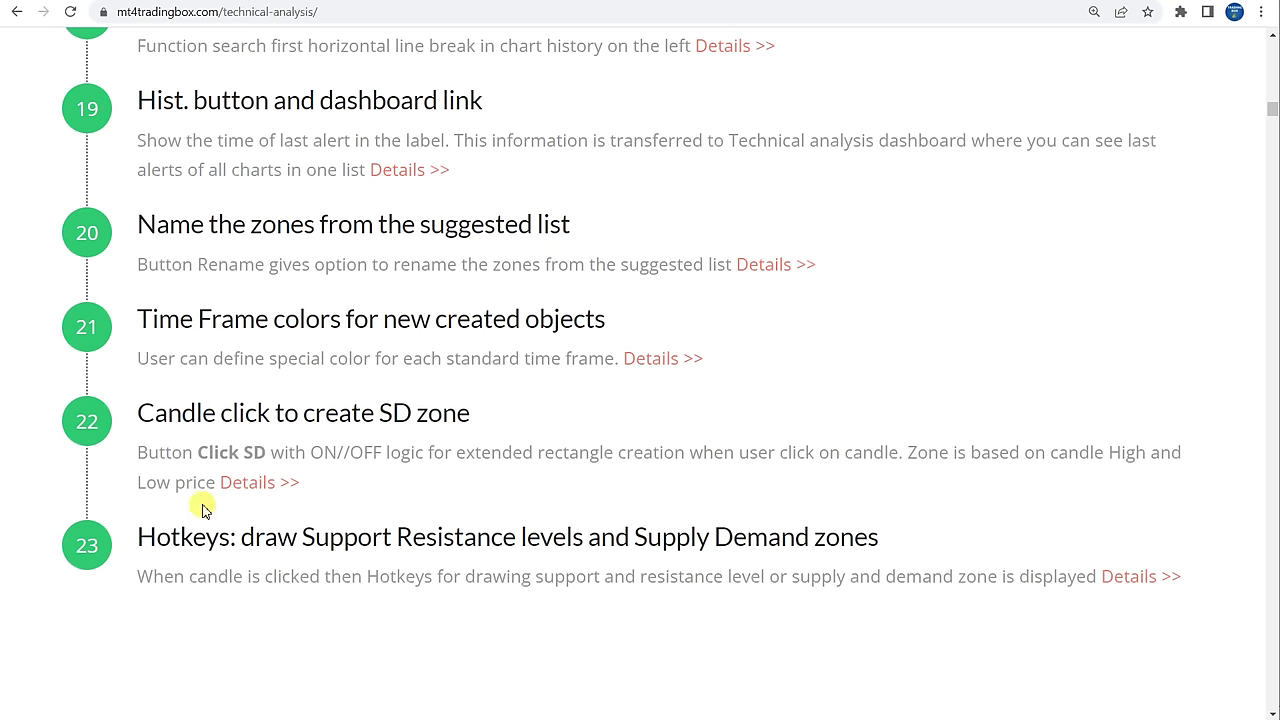
left_click_drag(138, 412, 519, 410)
left_click(519, 410)
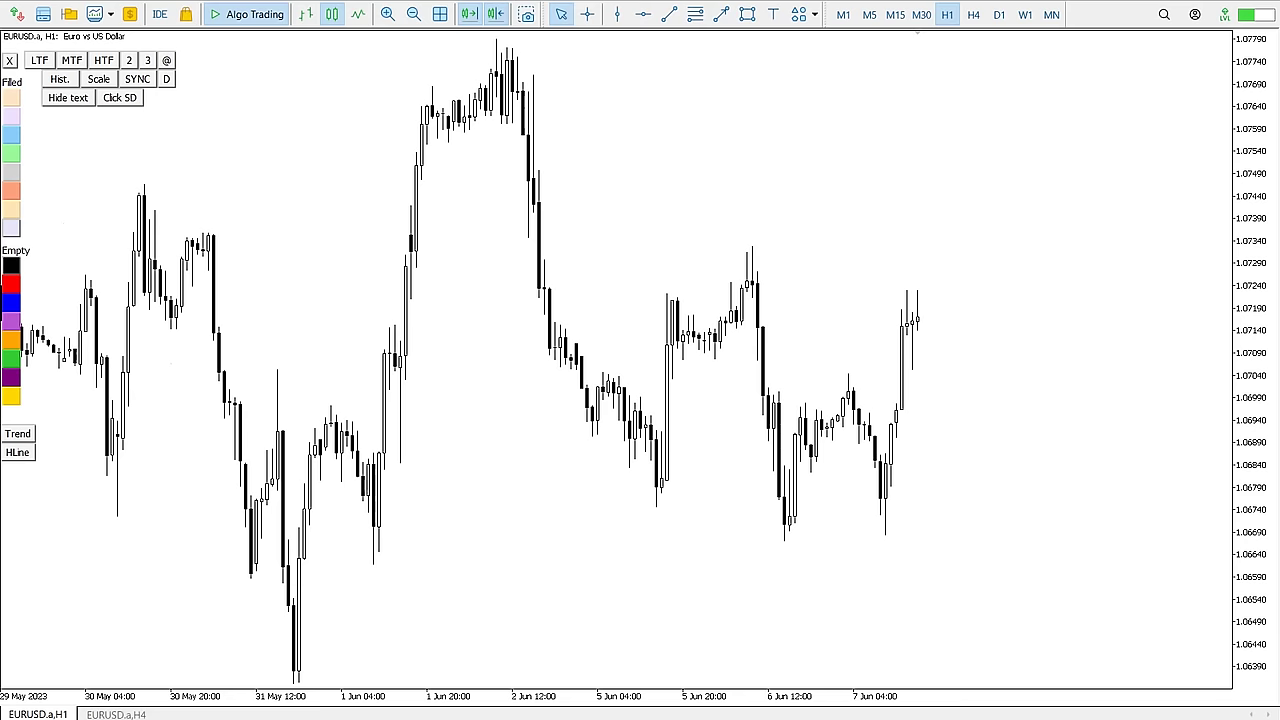
On the H1 chart, enable Click SD and create zones from the candles at the 2 June high, 31 May low, 1 June low and 6 June high.
left_click(118, 102)
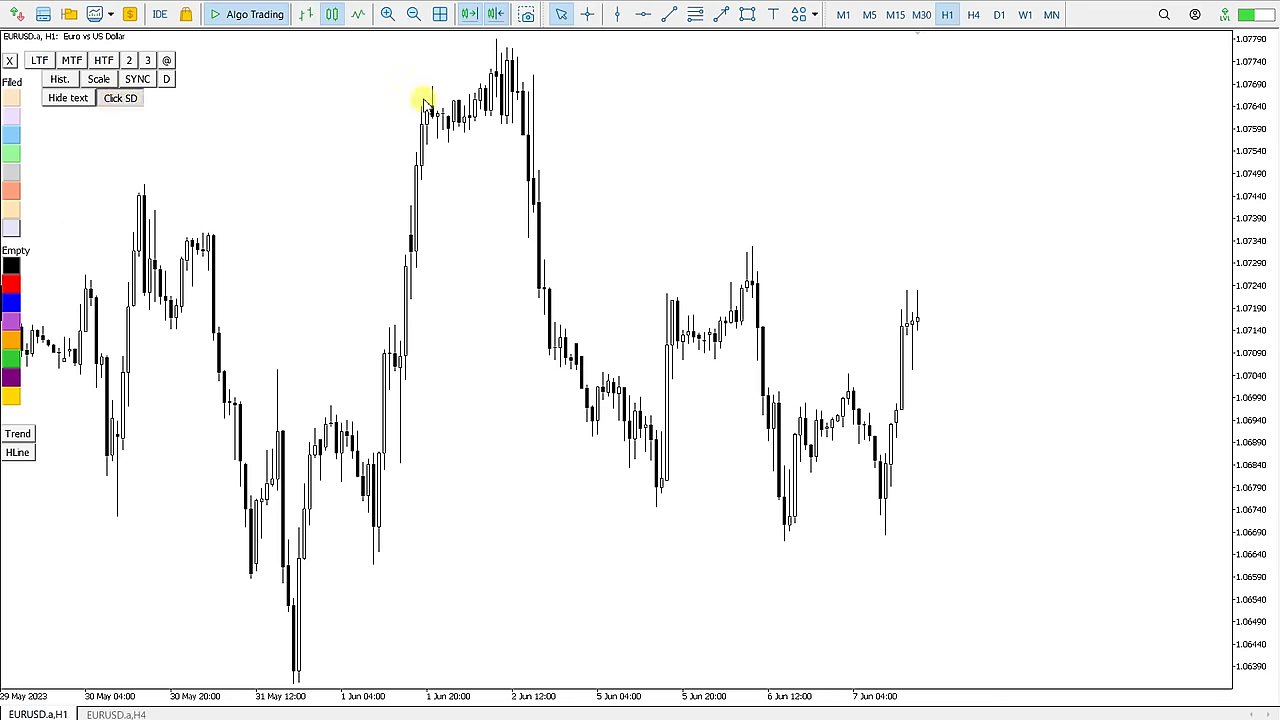
mouse_move(497, 78)
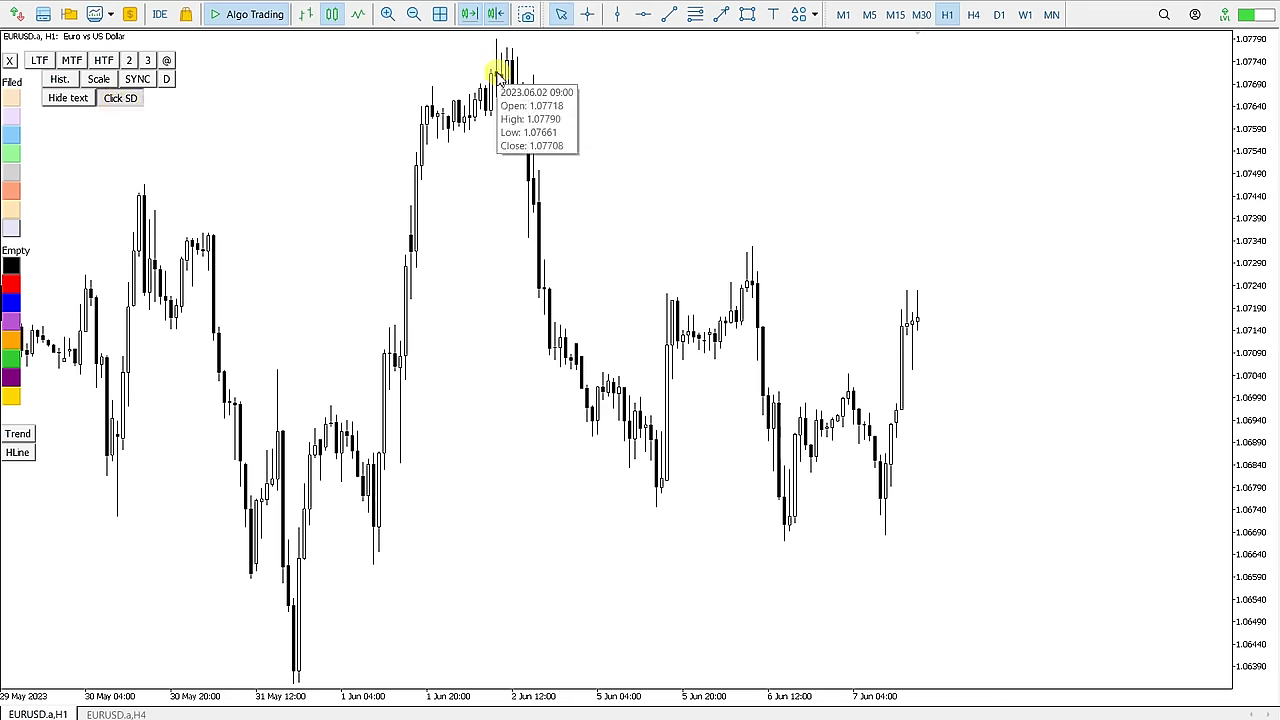
left_click(497, 63)
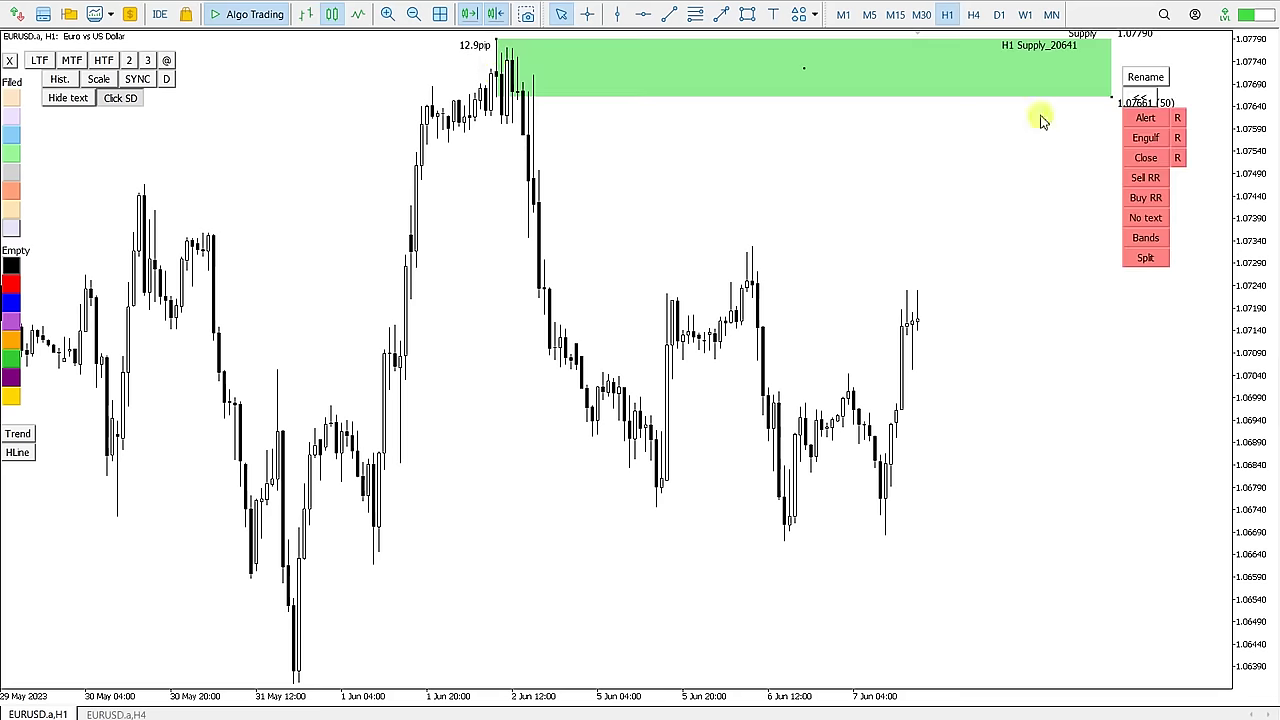
left_click_drag(1253, 160, 1250, 166)
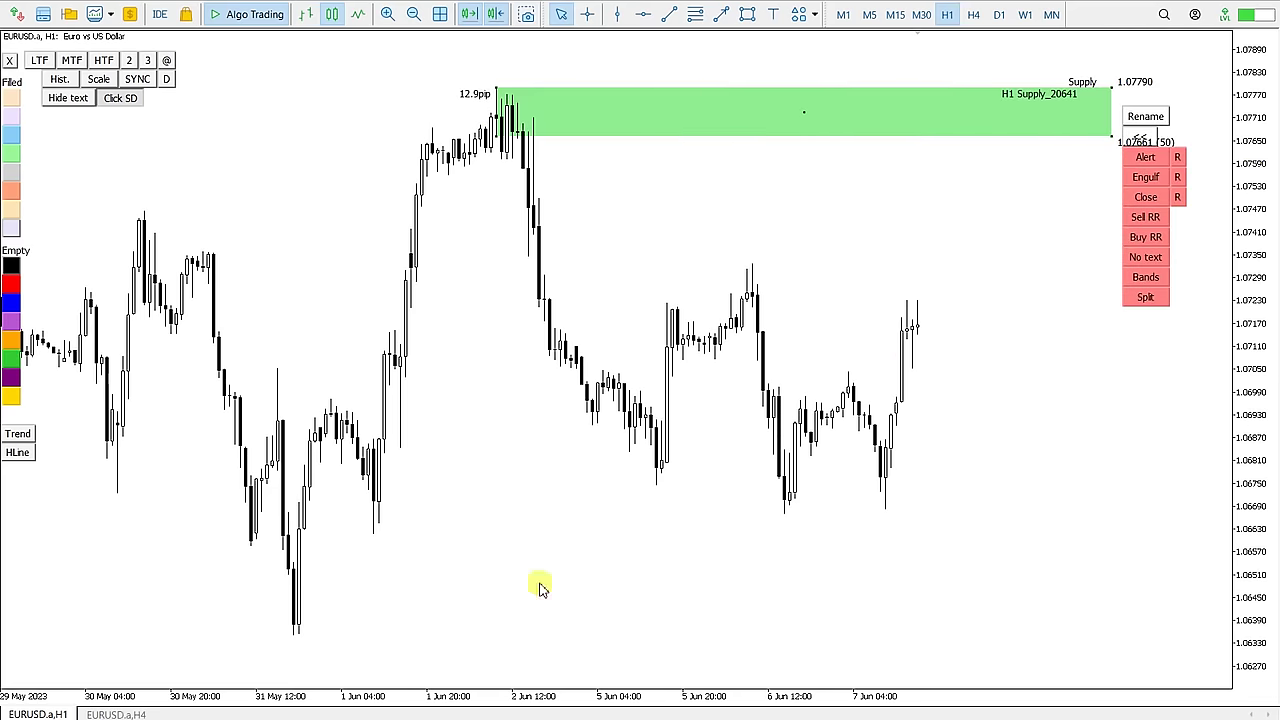
left_click(295, 607)
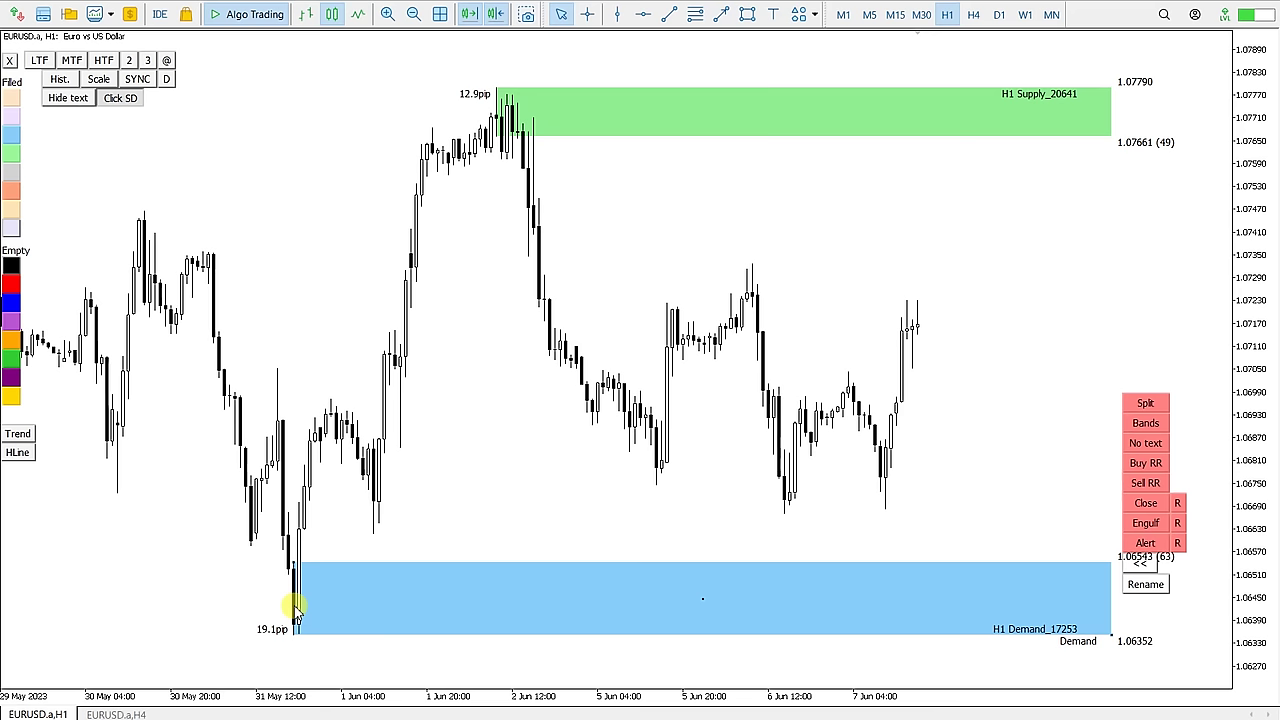
left_click(377, 487)
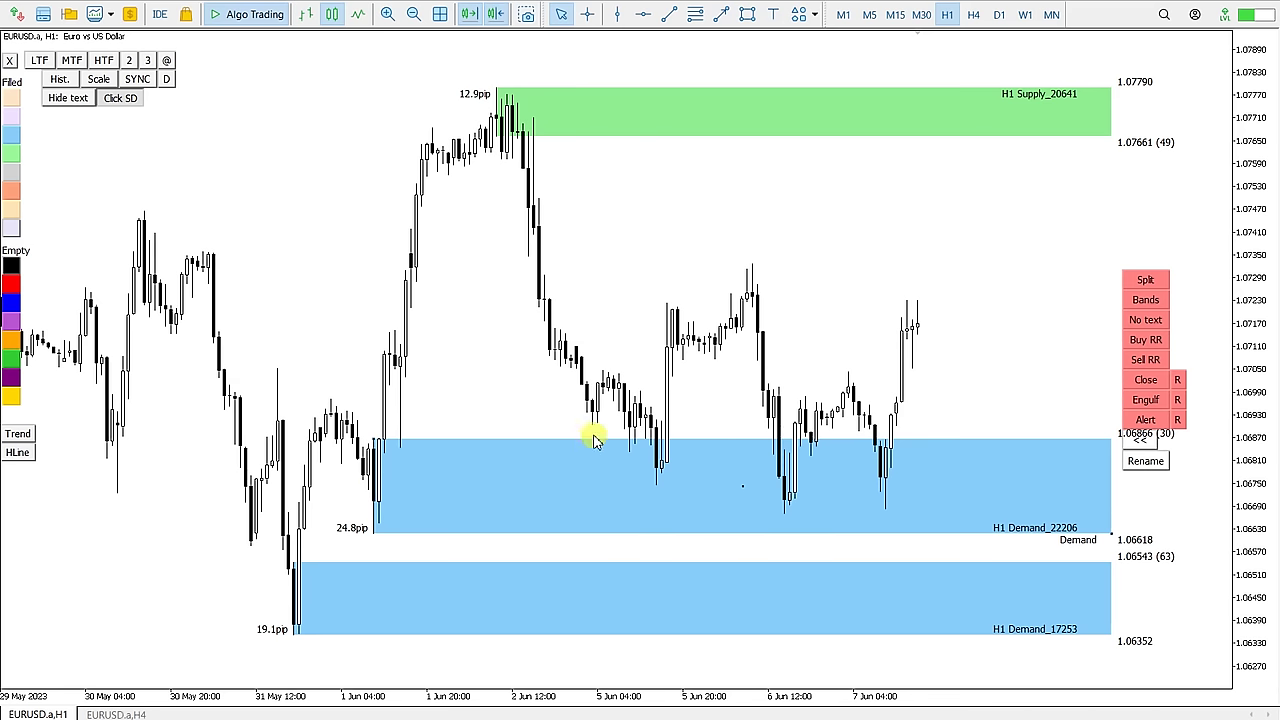
left_click(752, 294)
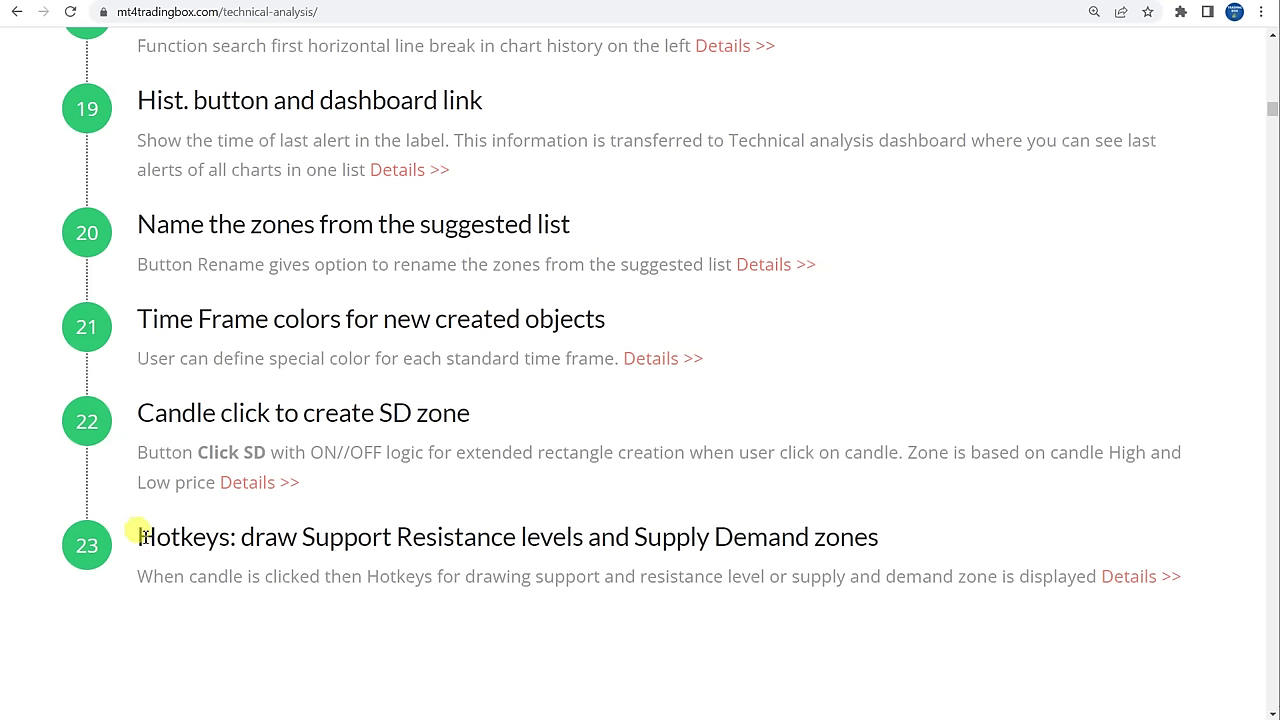
Highlight the website's Hotkeys feature entry, and back on the chart draw a supply zone from the 2 June high candle.
mouse_move(138, 537)
left_mouse_down()
mouse_move(343, 517)
mouse_move(371, 537)
left_mouse_up()
left_click(390, 537)
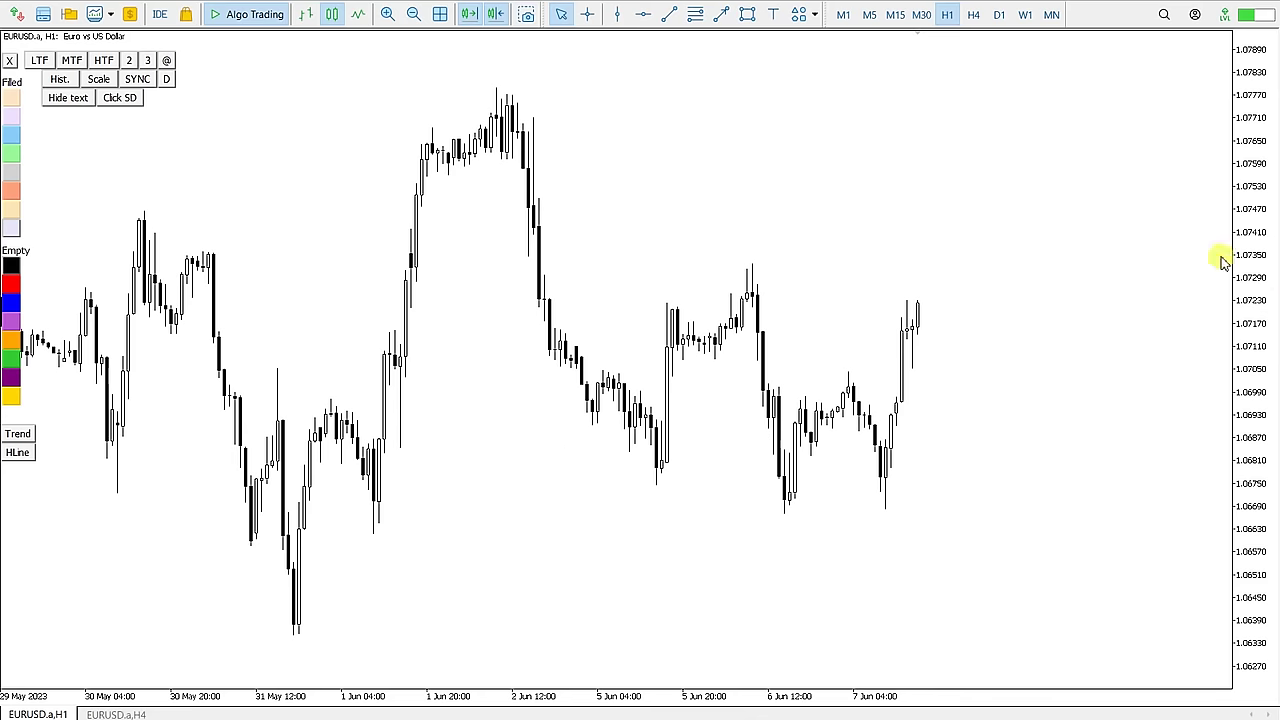
left_click(497, 122)
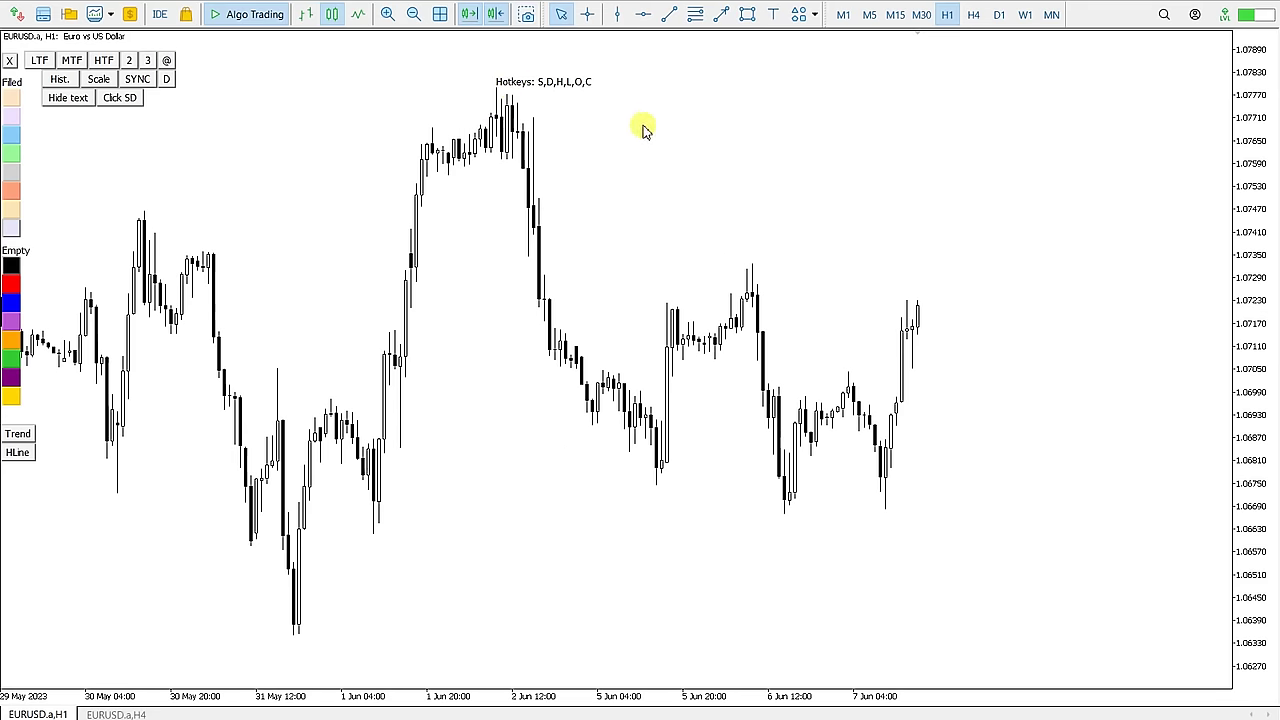
key("s")
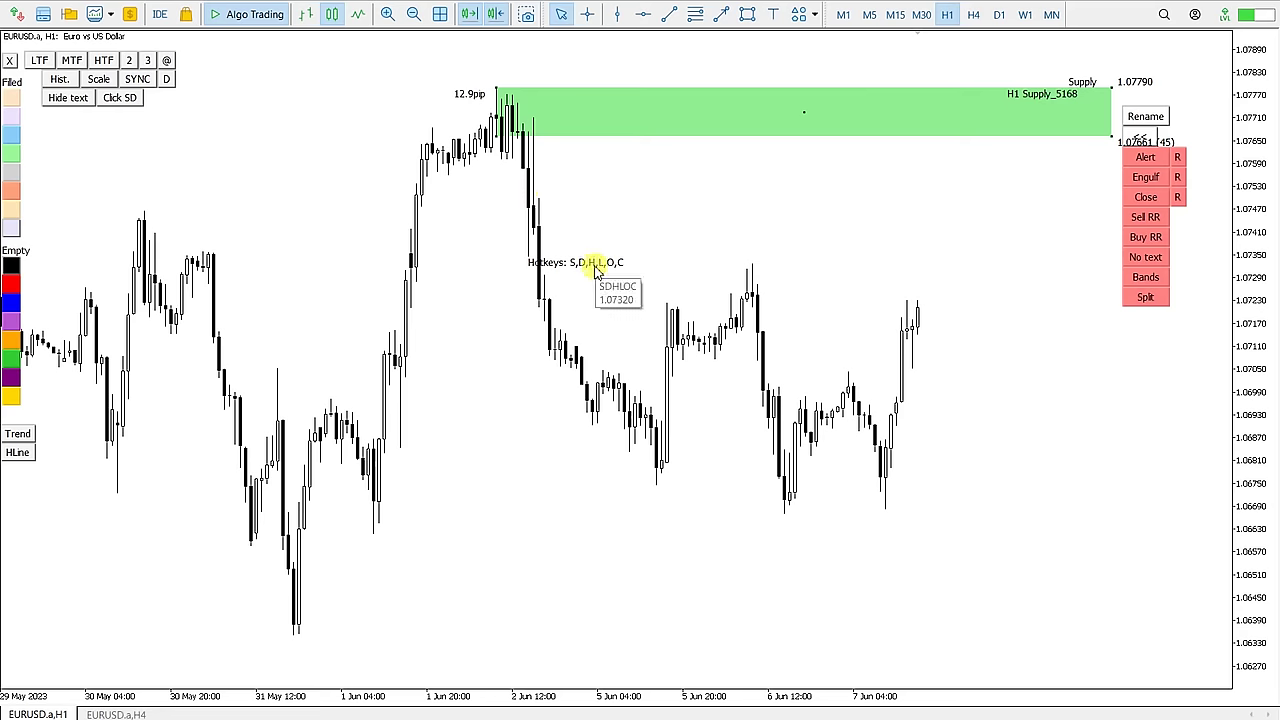
Draw High, Low, Open and Close levels from the large falling candle of 2 June.
key("h")
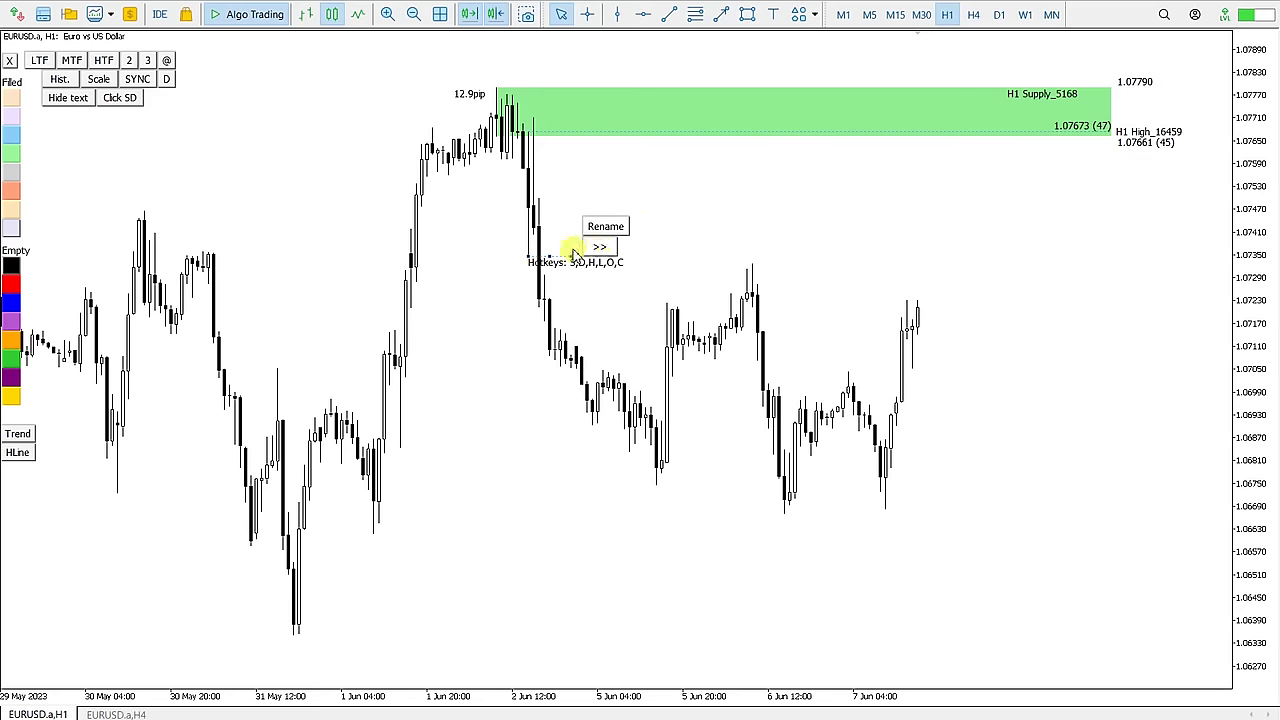
key("l")
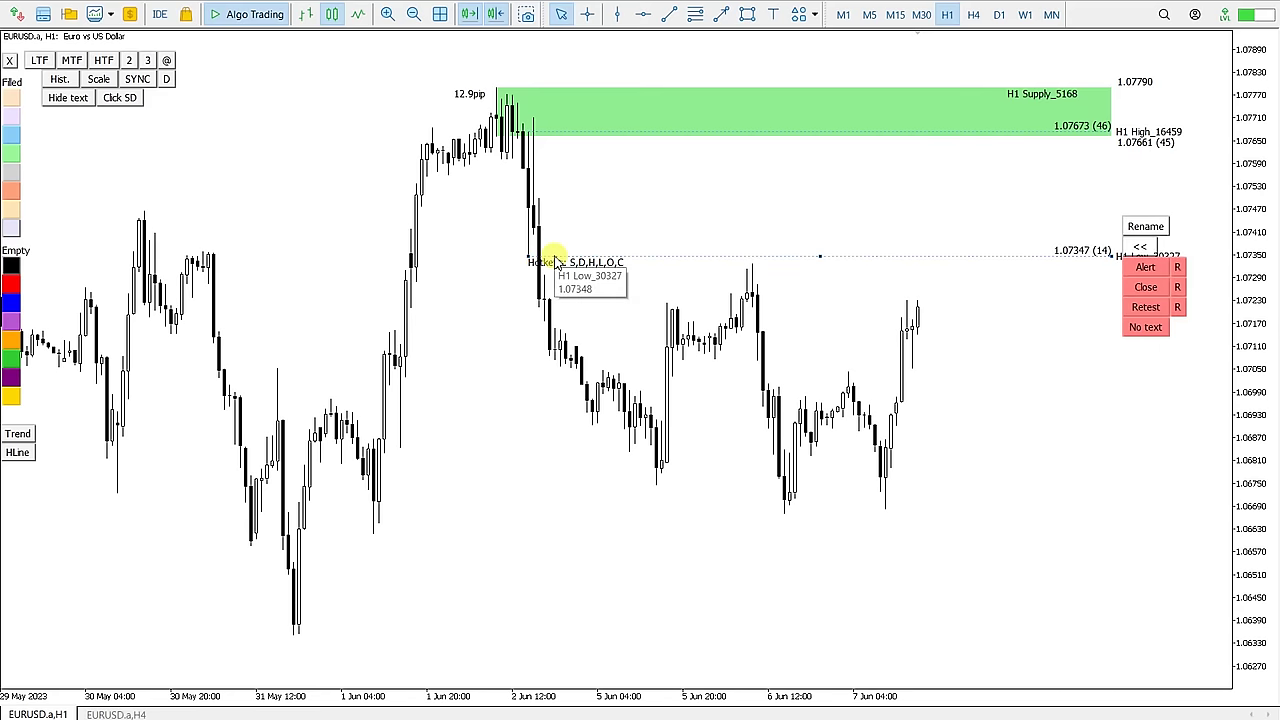
key("o")
key("c")
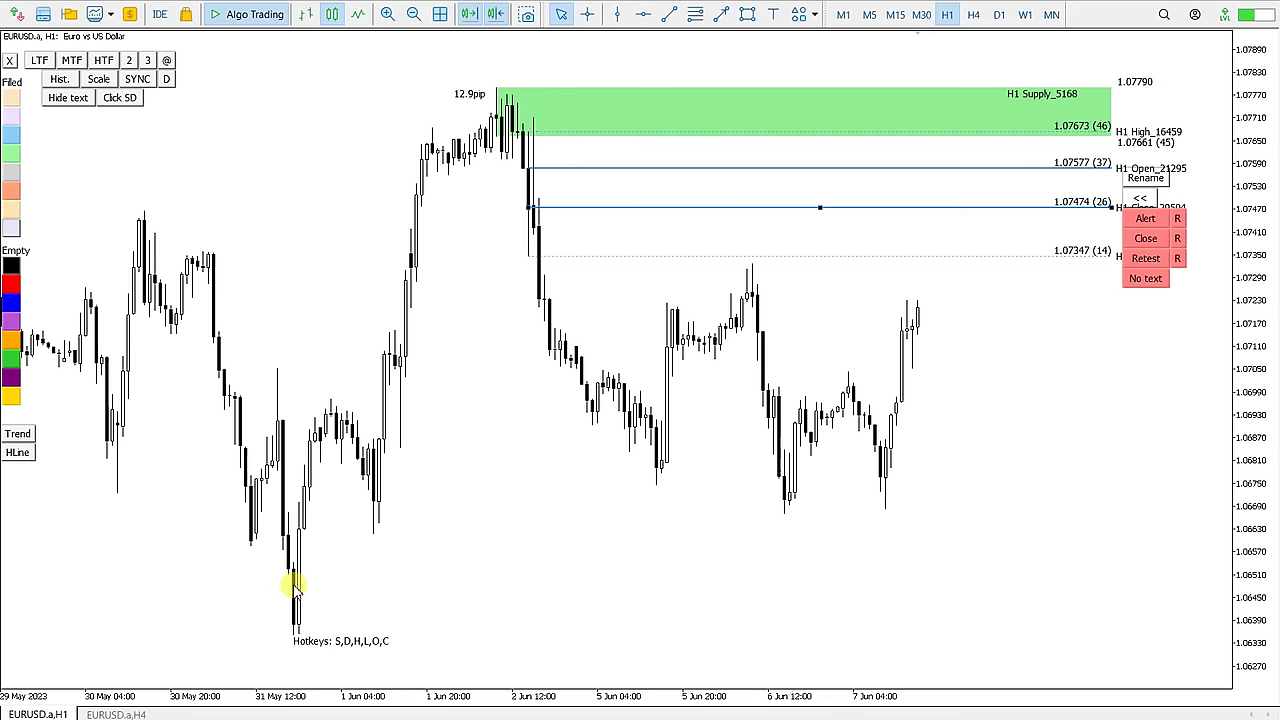
Draw a demand zone plus Open and Close levels from the candle at the 31 May low.
key("d")
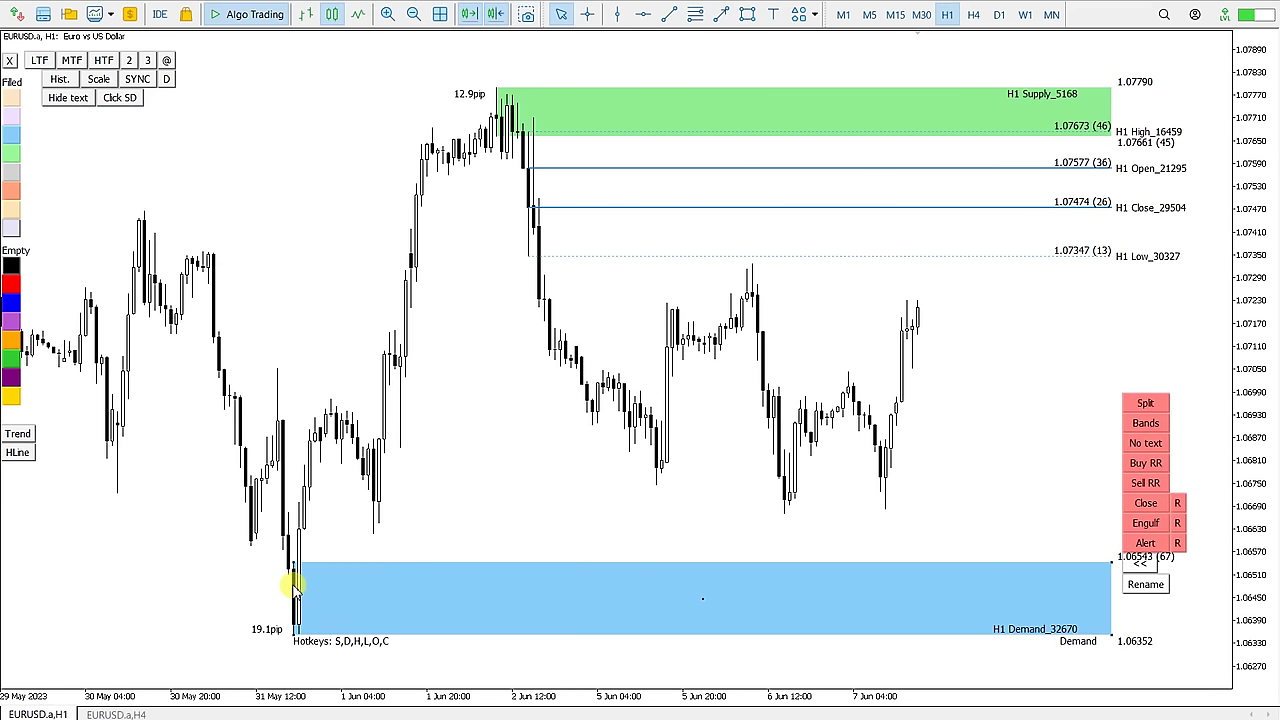
key("o")
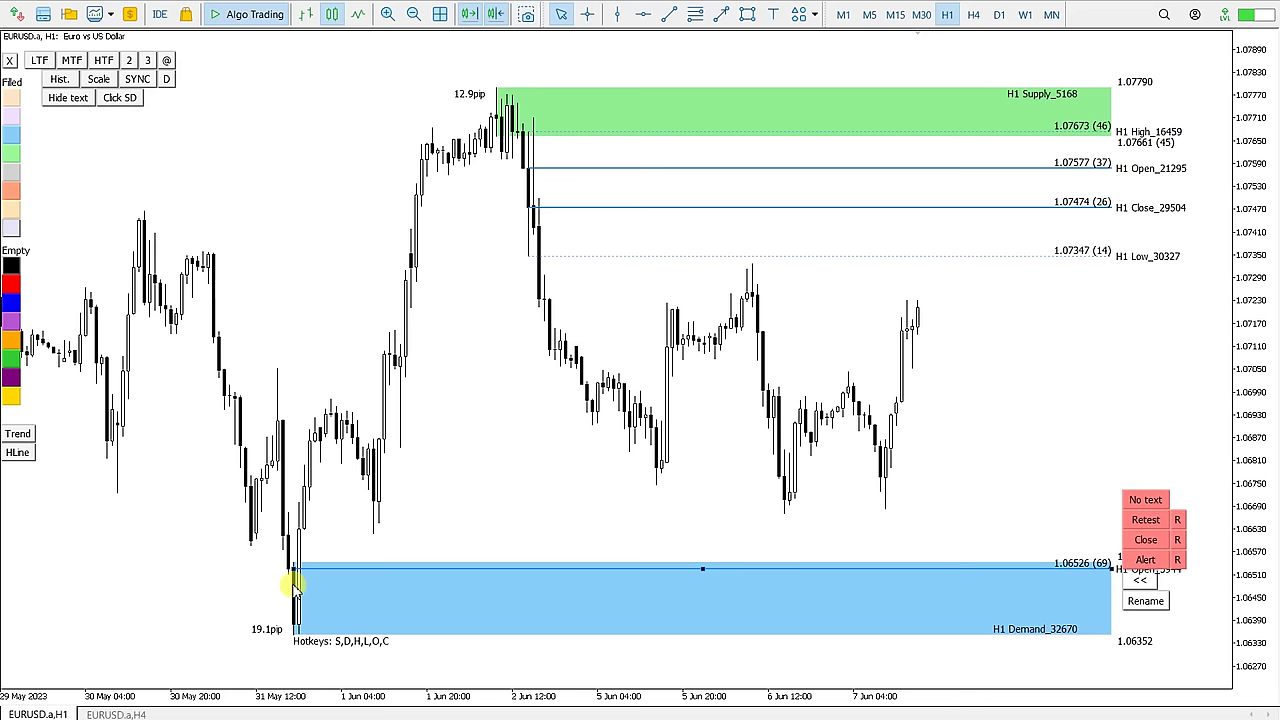
key("c")
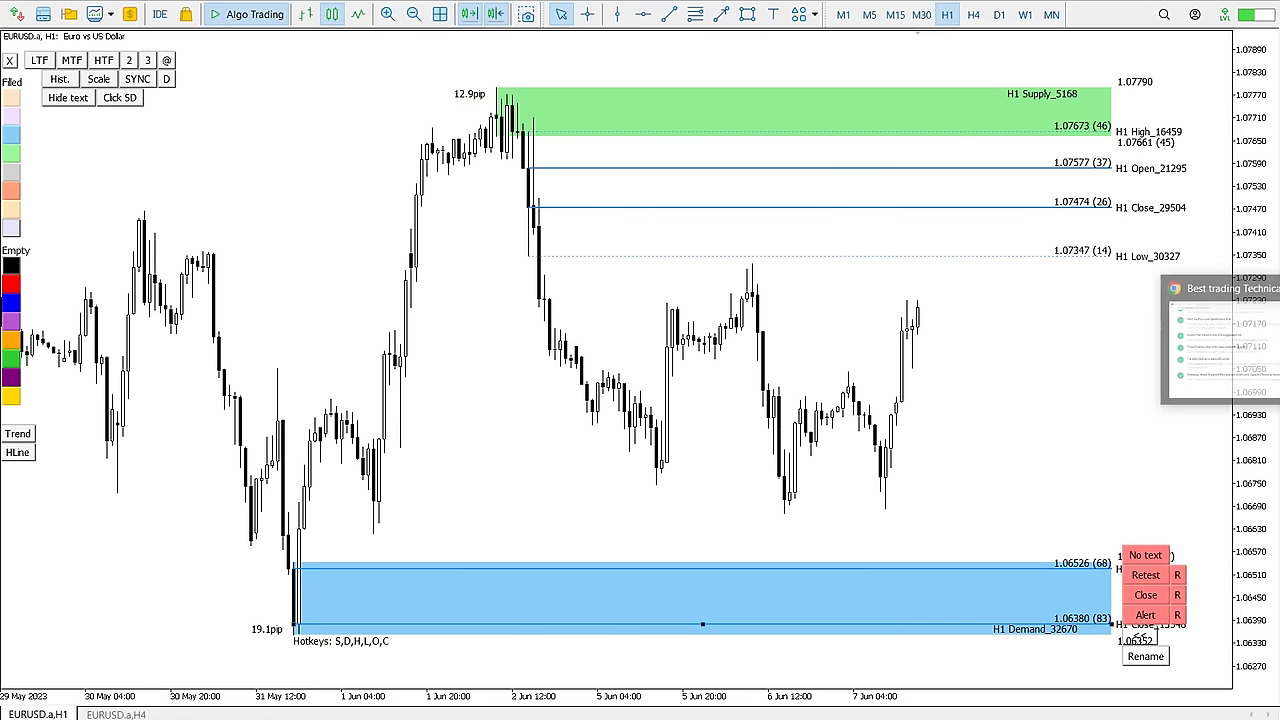
Switch to the website, review the details of the Hotkeys feature entry, and return to the start of the feature list.
key("alt+Tab")
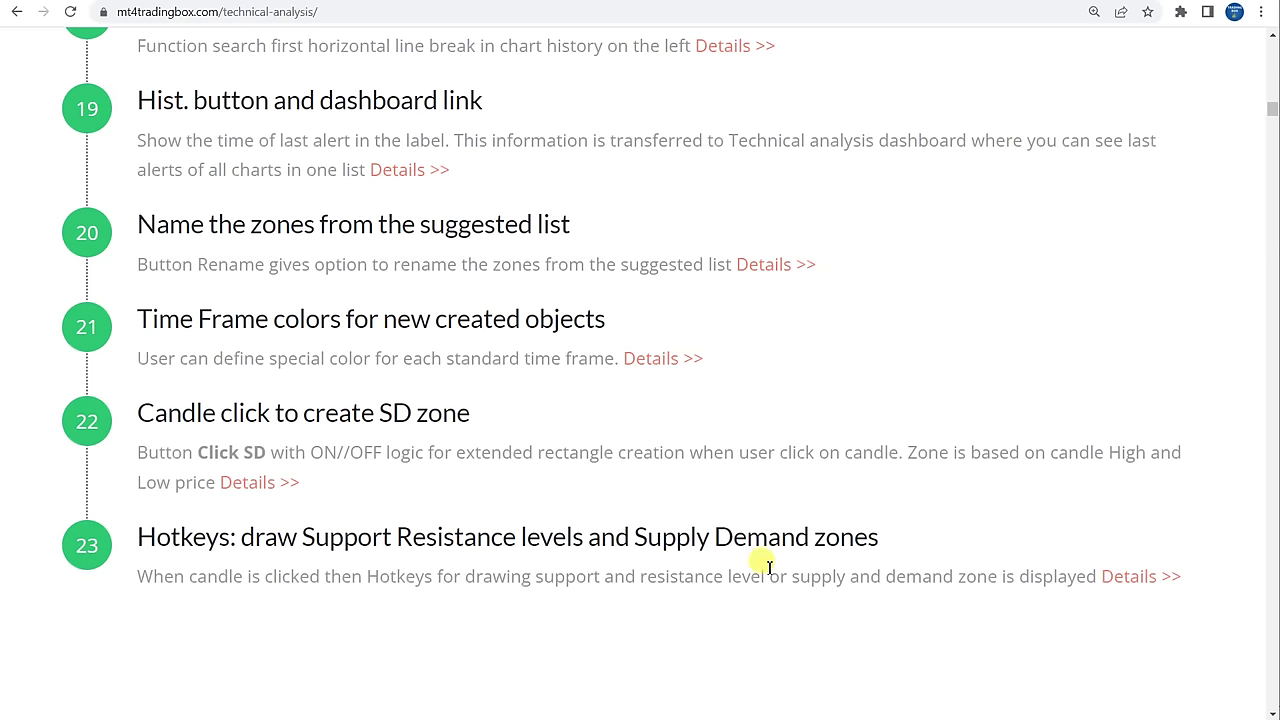
left_click_drag(882, 537, 137, 531)
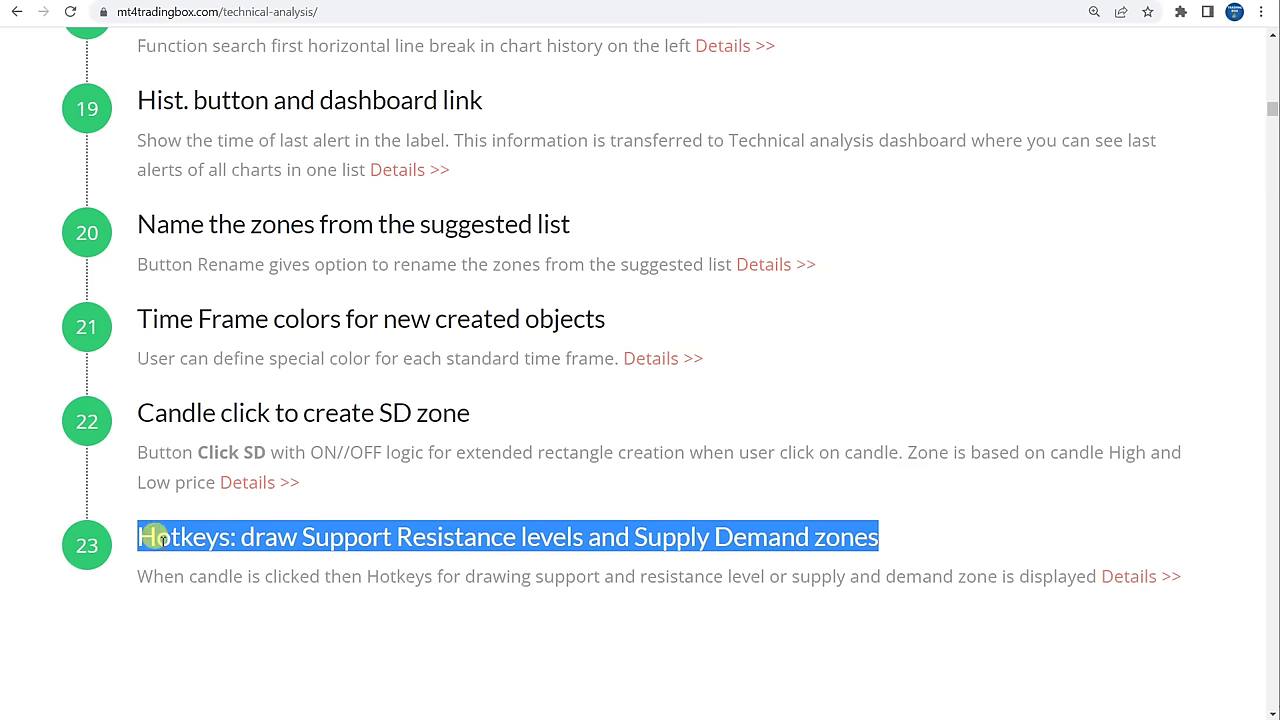
left_click(149, 535)
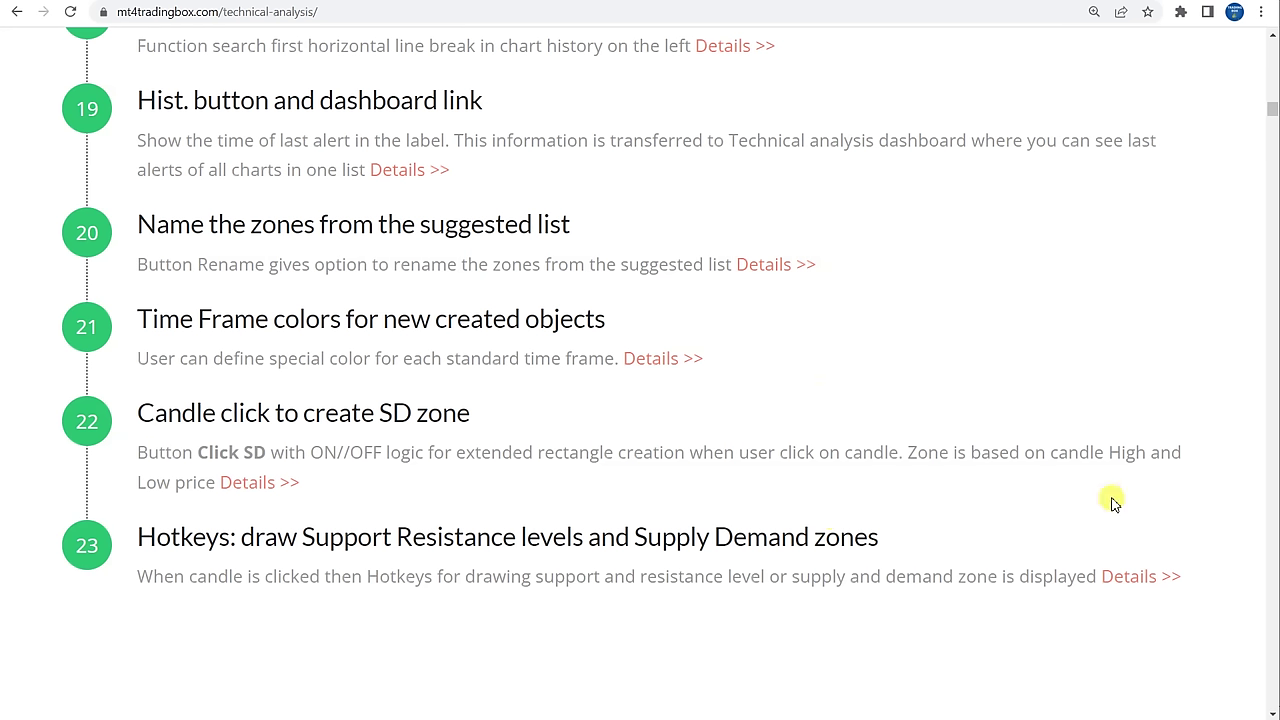
left_click(1122, 585)
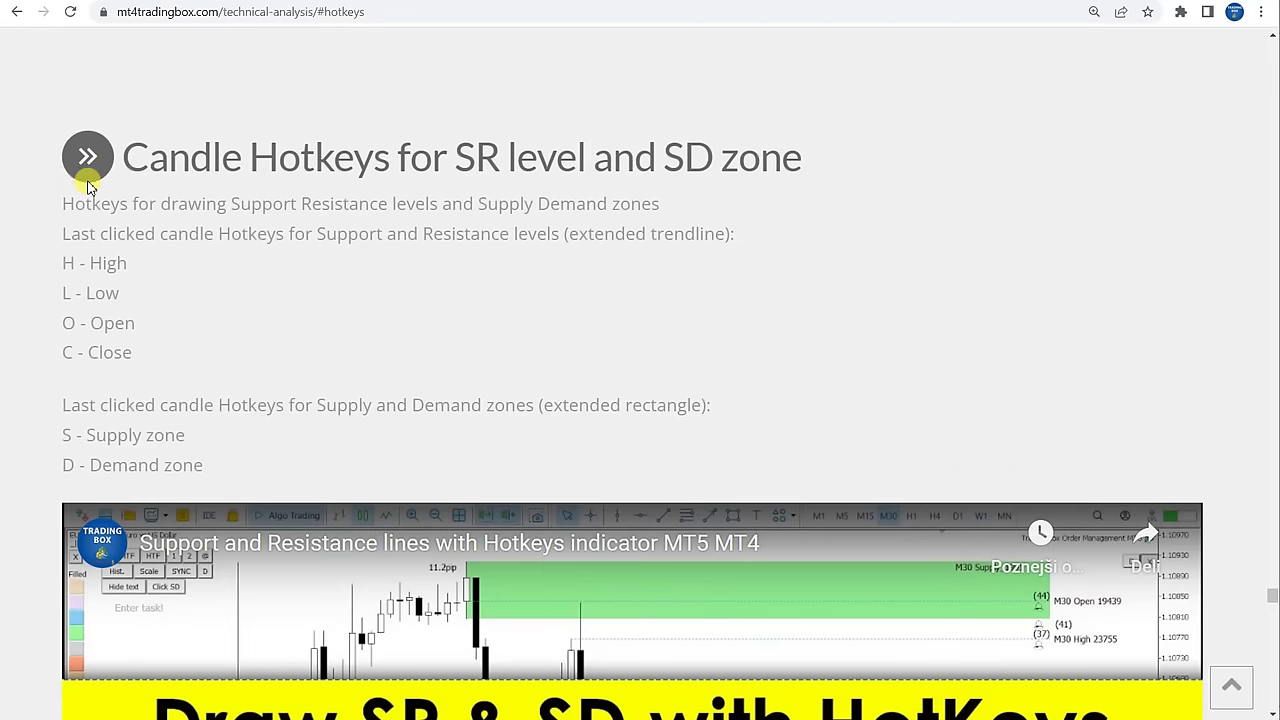
scroll(207, 226, "down", 5)
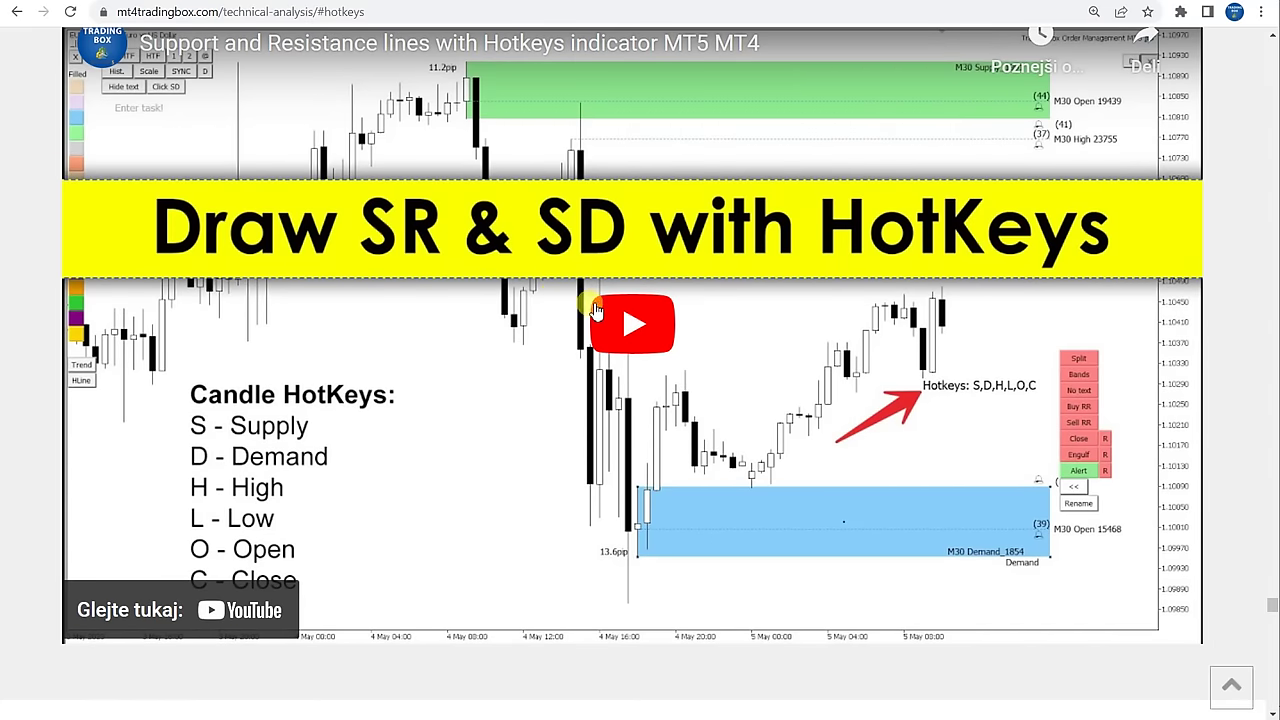
scroll(600, 320, "up", 8)
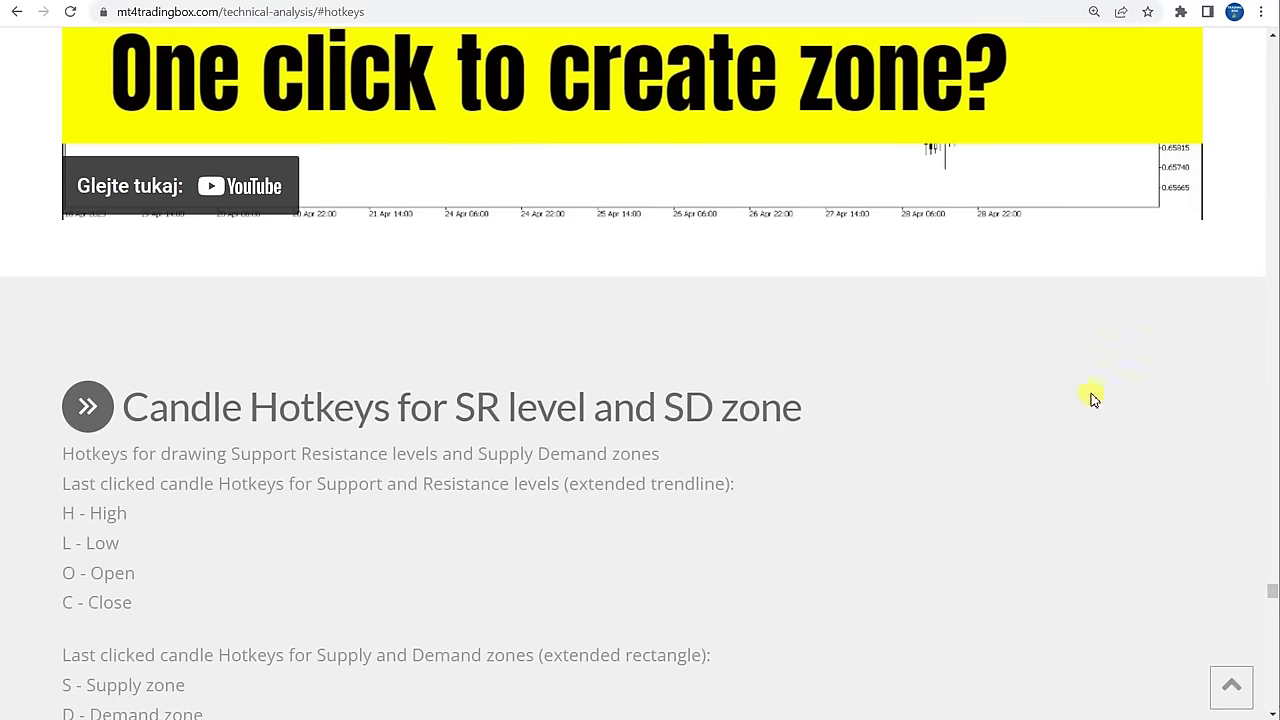
left_click_drag(1273, 595, 1242, 39)
scroll(652, 333, "down", 10)
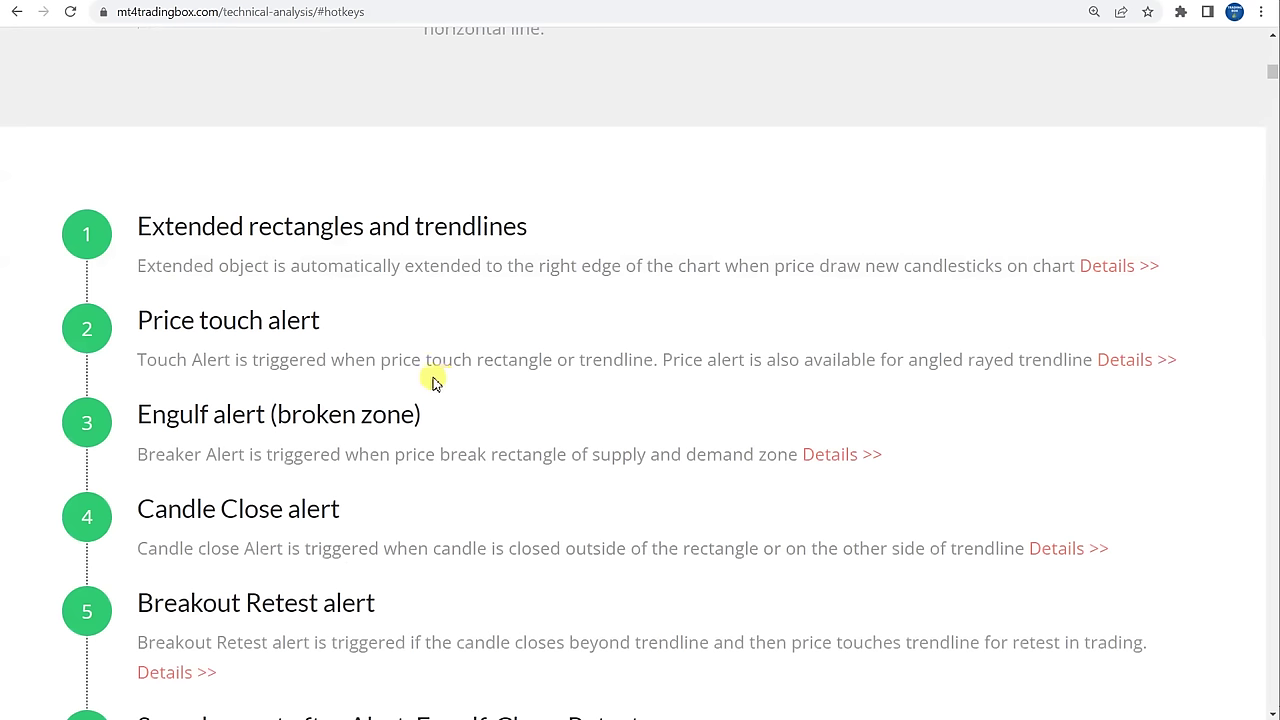